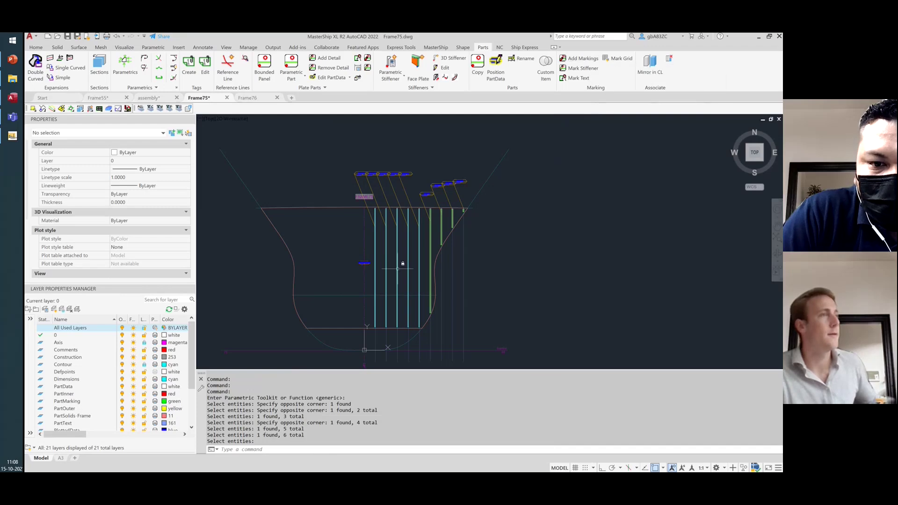
# - Inspect the properties of the horizontal deck contour line across the lower hull section
pyautogui.scroll(2, 288, 332)
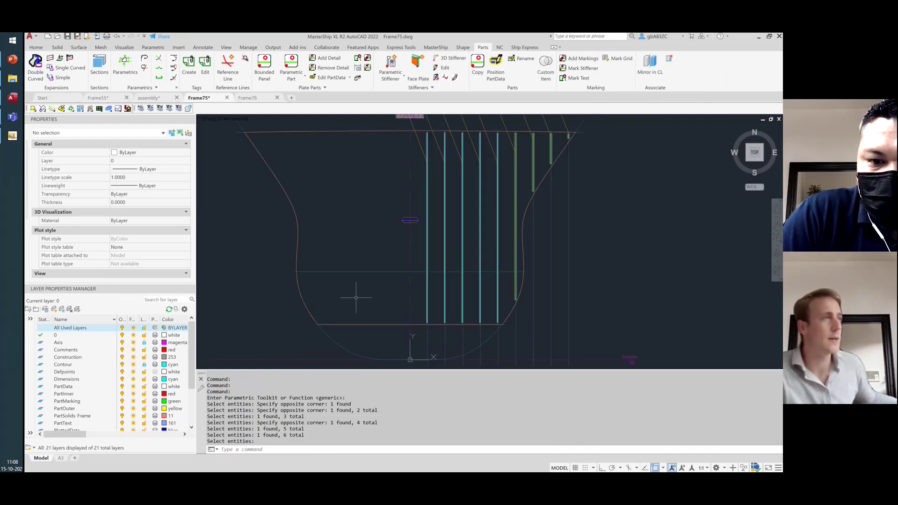
pyautogui.click(344, 282)
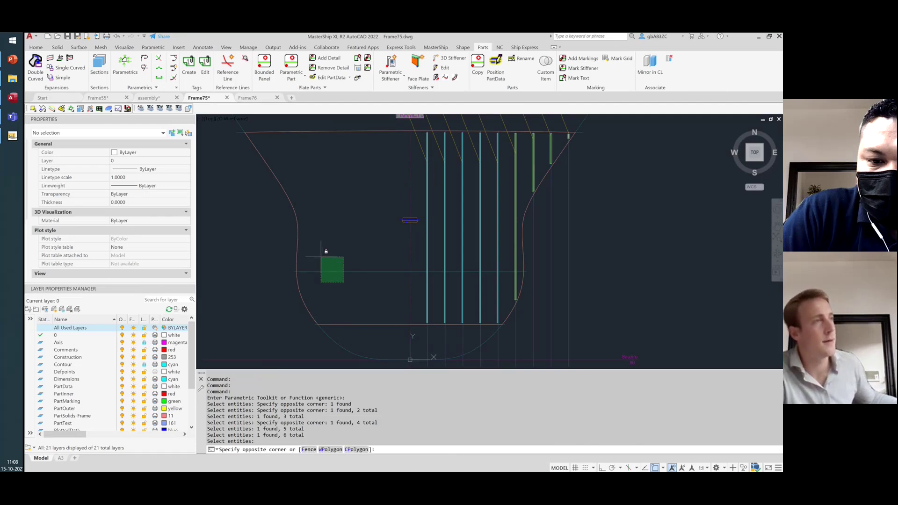
pyautogui.click(322, 258)
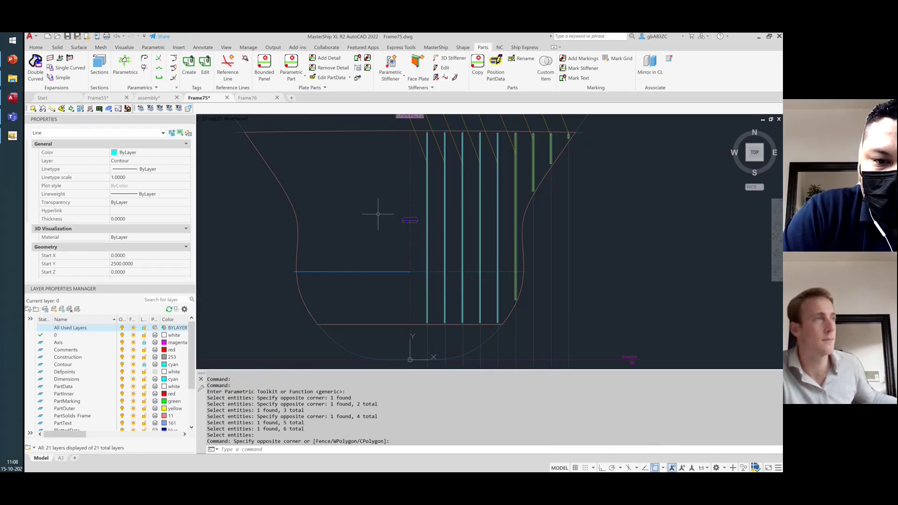
pyautogui.press('Escape')
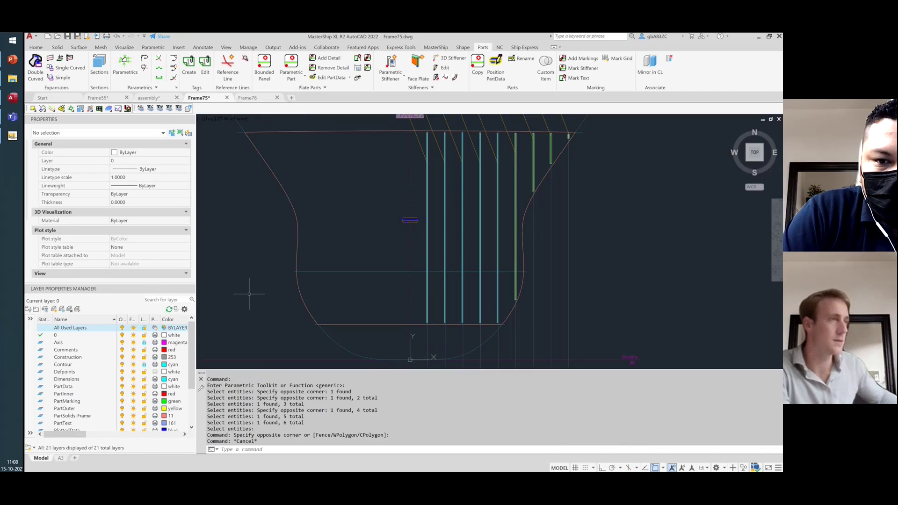
# - Draw a horizontal line along the deck contour, with ortho on, extending past the hull outline on both sides
pyautogui.write('l')
pyautogui.press('Return')
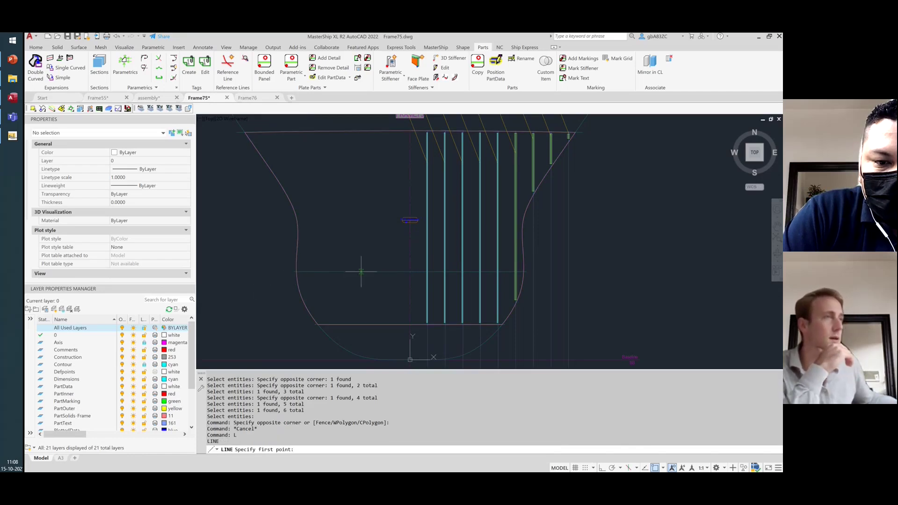
pyautogui.click(664, 468)
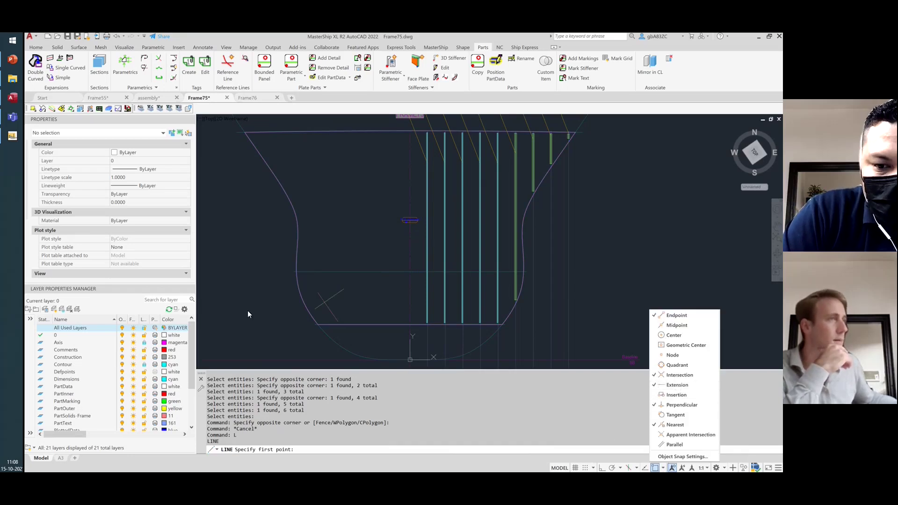
pyautogui.click(262, 291)
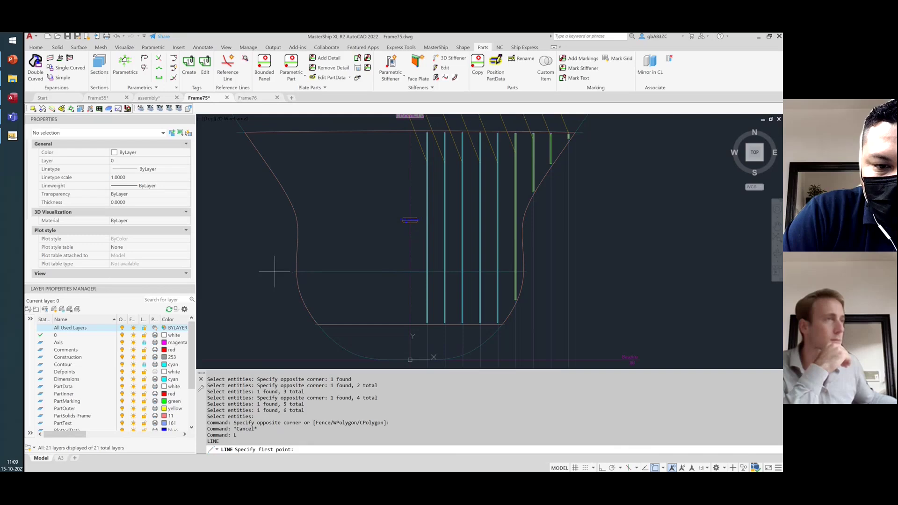
pyautogui.click(278, 271)
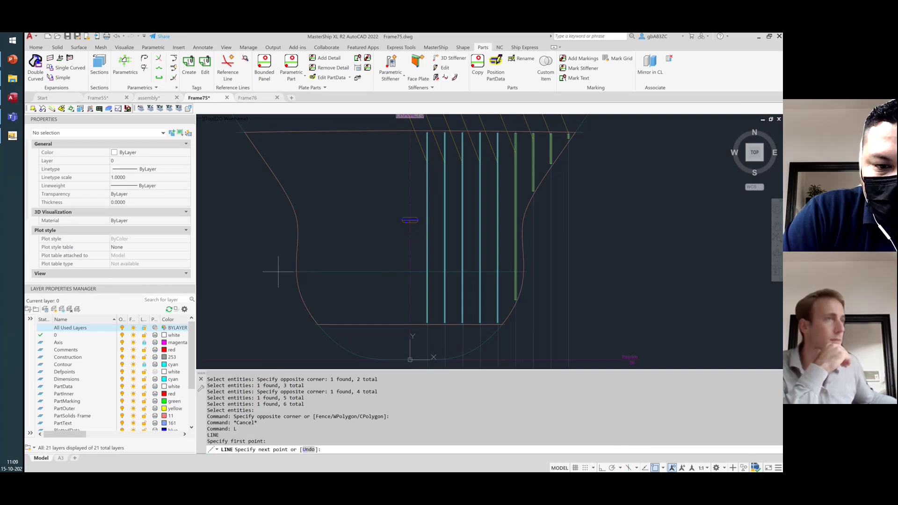
pyautogui.press('F8')
pyautogui.rightClick(622, 292)
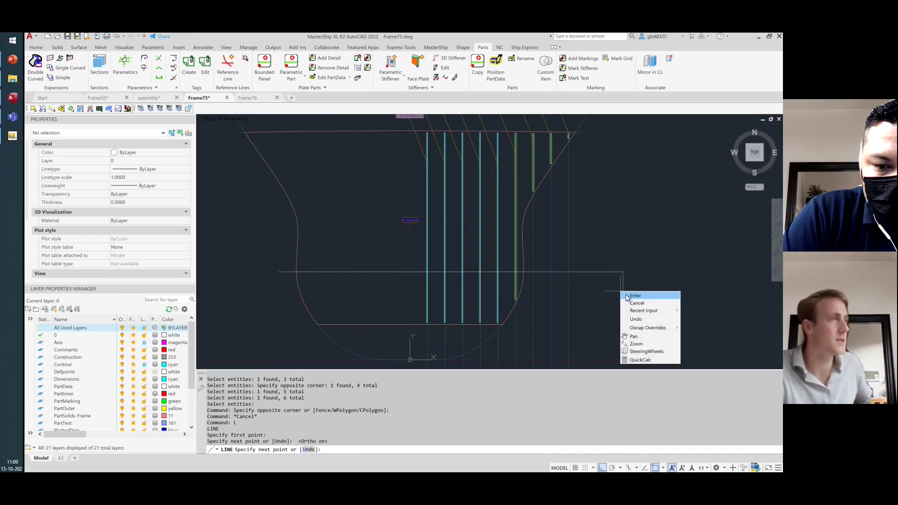
pyautogui.click(627, 296)
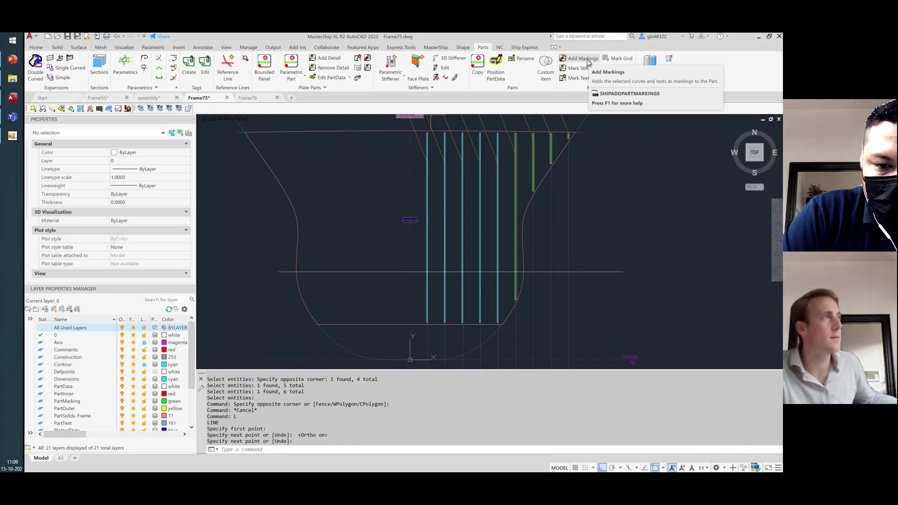
# - Add the new horizontal line as a marking to the frame's plate part
pyautogui.click(588, 62)
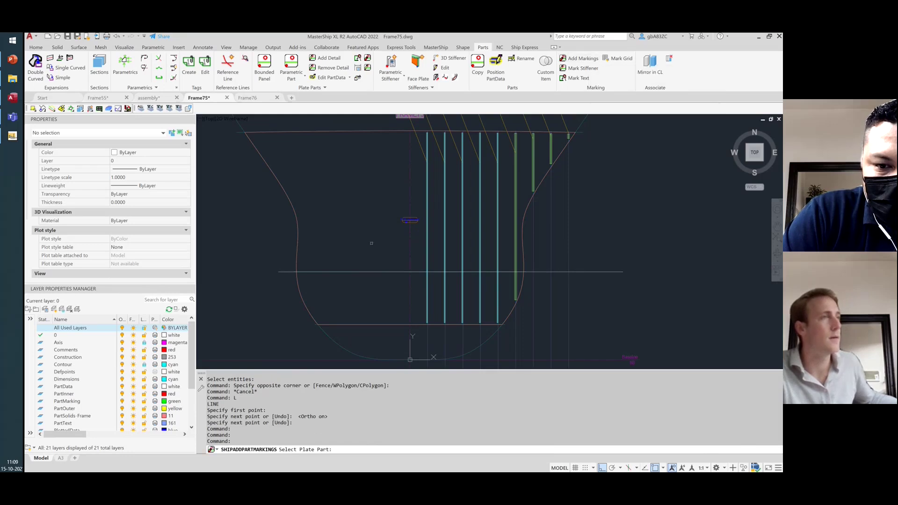
pyautogui.click(410, 220)
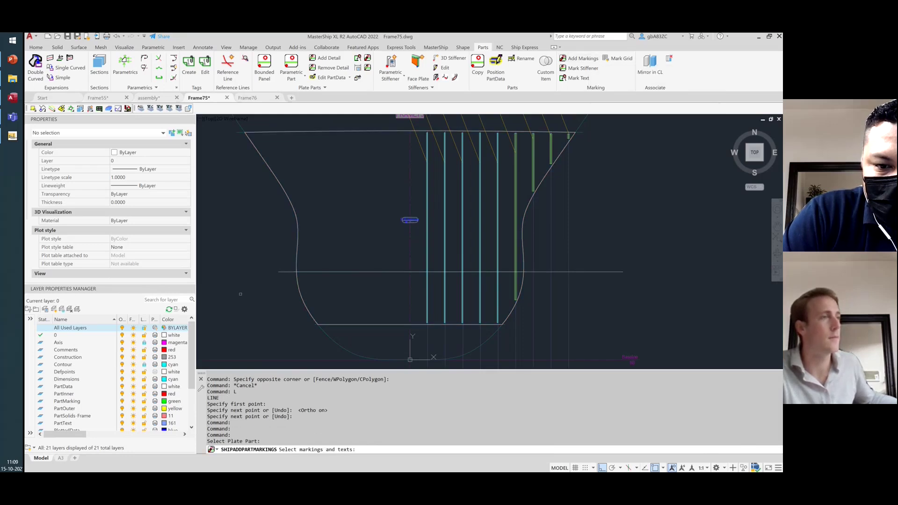
pyautogui.click(281, 273)
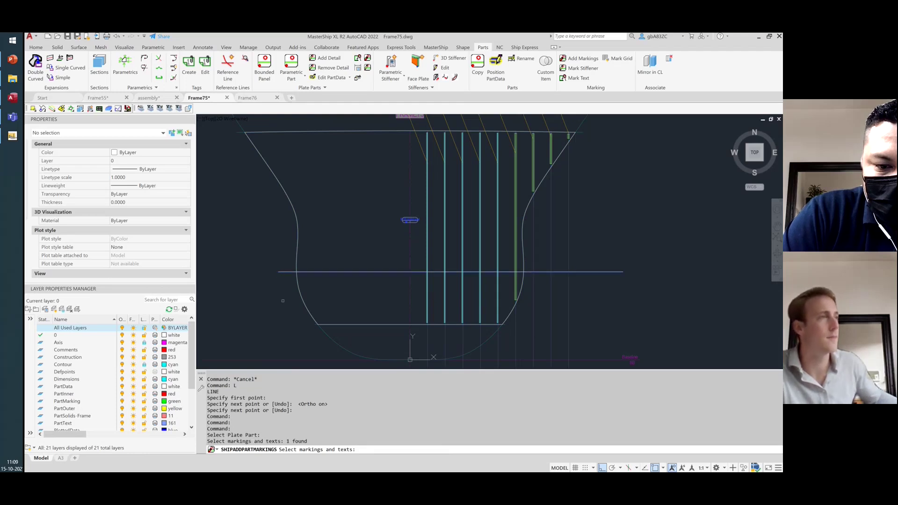
pyautogui.press('Return')
# - Examine the marking line up close where it meets the hull contour, and along its length
pyautogui.scroll(6, 282, 271)
pyautogui.scroll(-3, 304, 290)
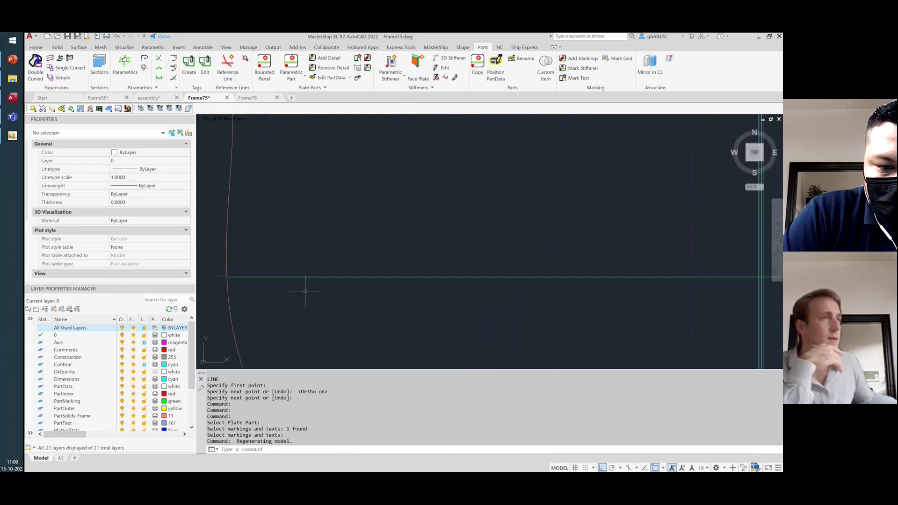
pyautogui.scroll(3, 236, 285)
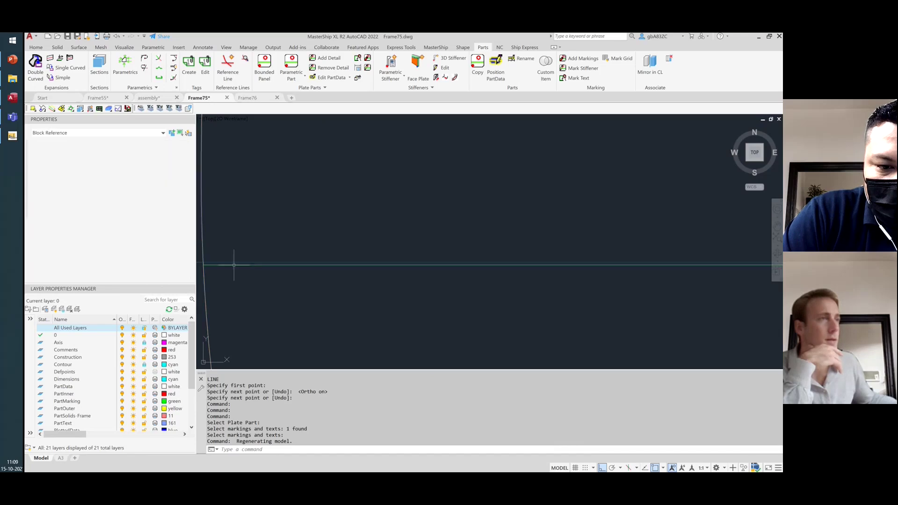
pyautogui.scroll(-5, 234, 276)
pyautogui.scroll(8, 248, 289)
pyautogui.press('Escape')
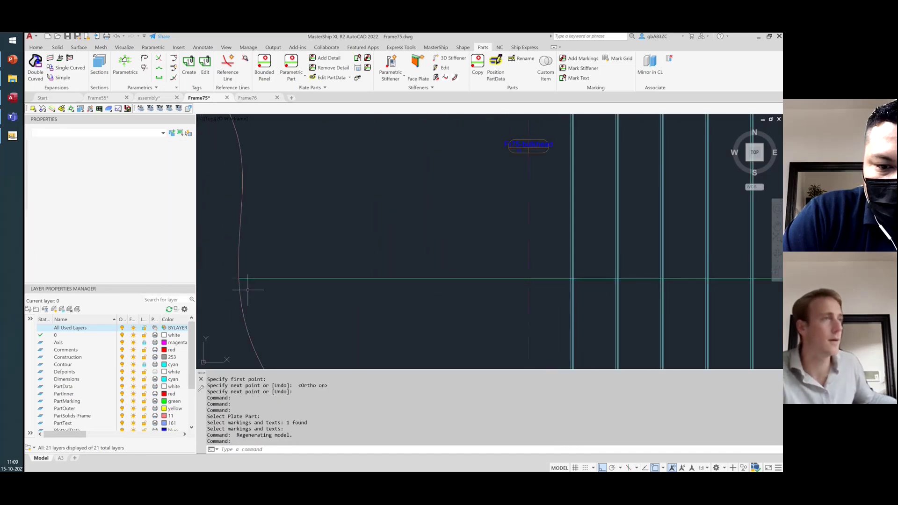
pyautogui.scroll(1, 237, 283)
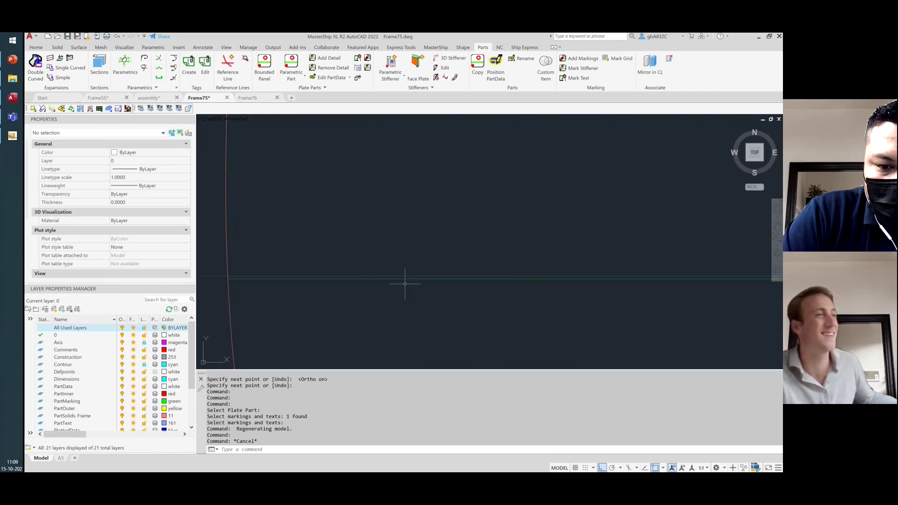
pyautogui.scroll(-5, 239, 279)
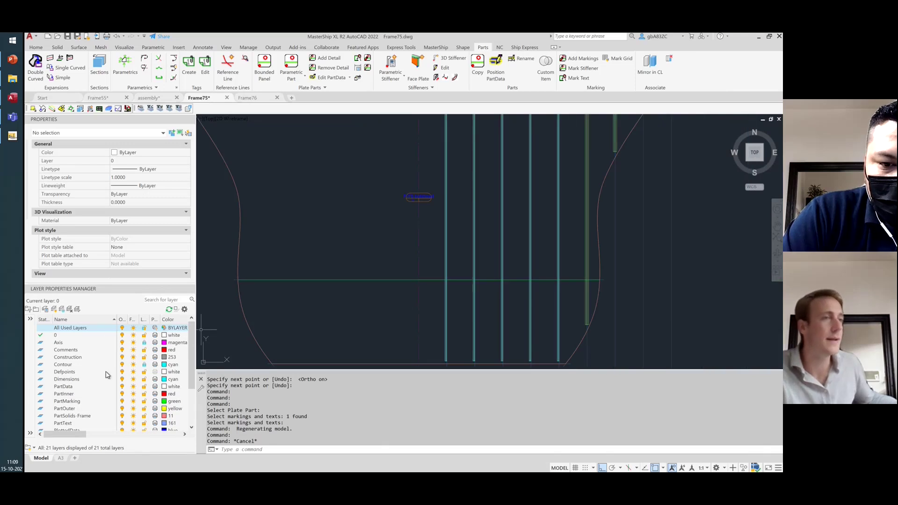
# - Toggle the PartMarking layer off and back on twice to check which layer holds the marking line
pyautogui.click(67, 403)
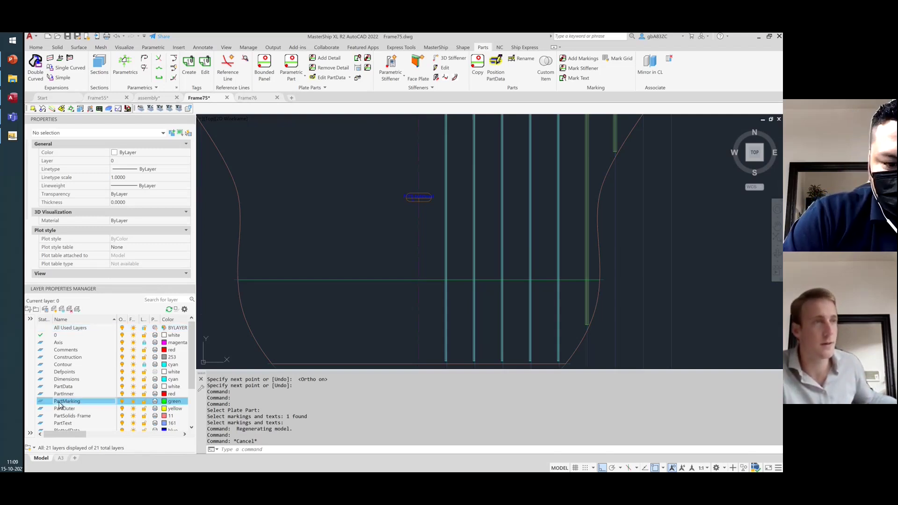
pyautogui.click(122, 403)
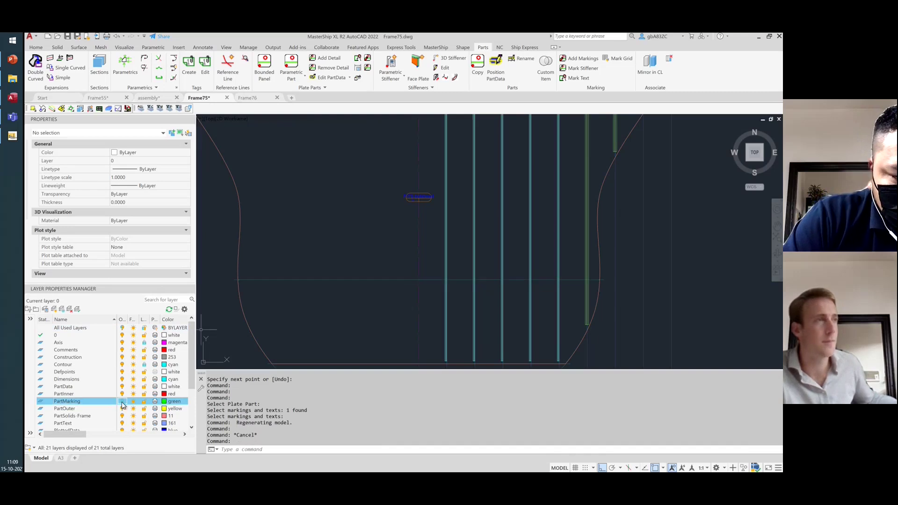
pyautogui.click(122, 403)
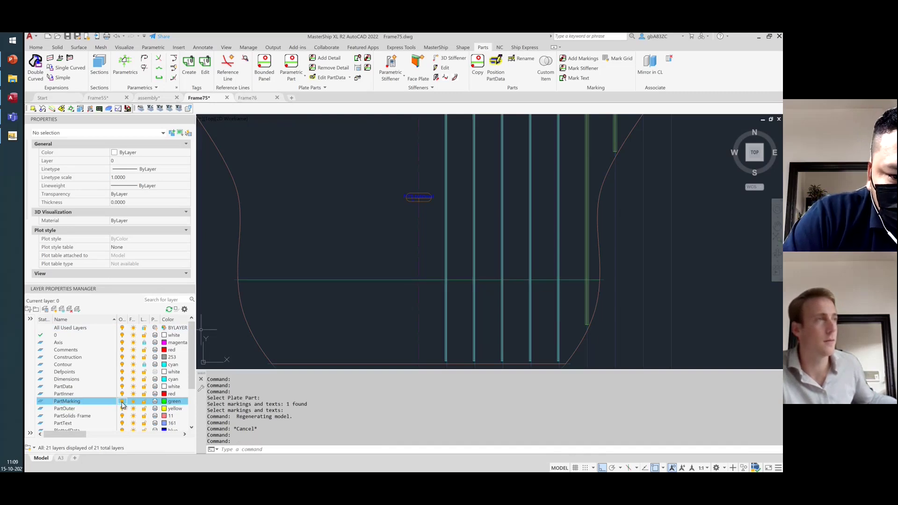
pyautogui.click(122, 403)
pyautogui.click(122, 403)
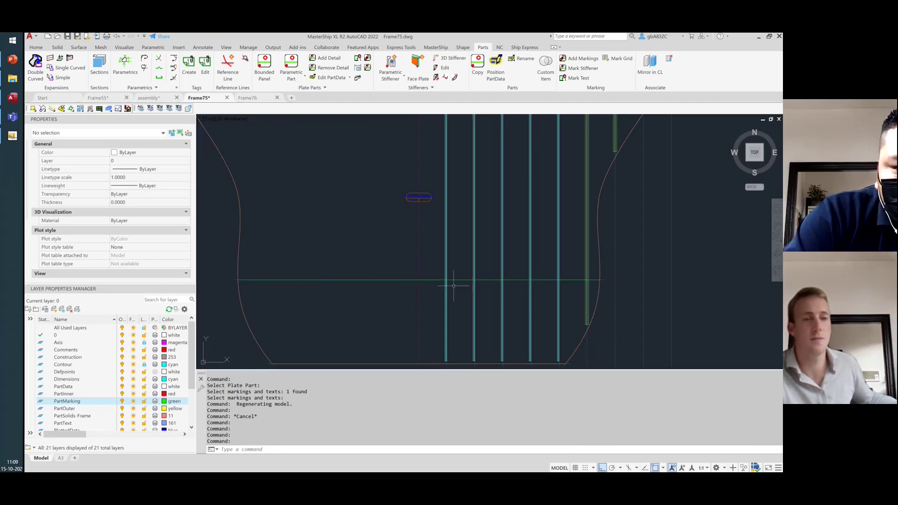
# - Add the marking text "Tweendeck2500" at the middle of the horizontal marking line, on its lower side
pyautogui.click(571, 79)
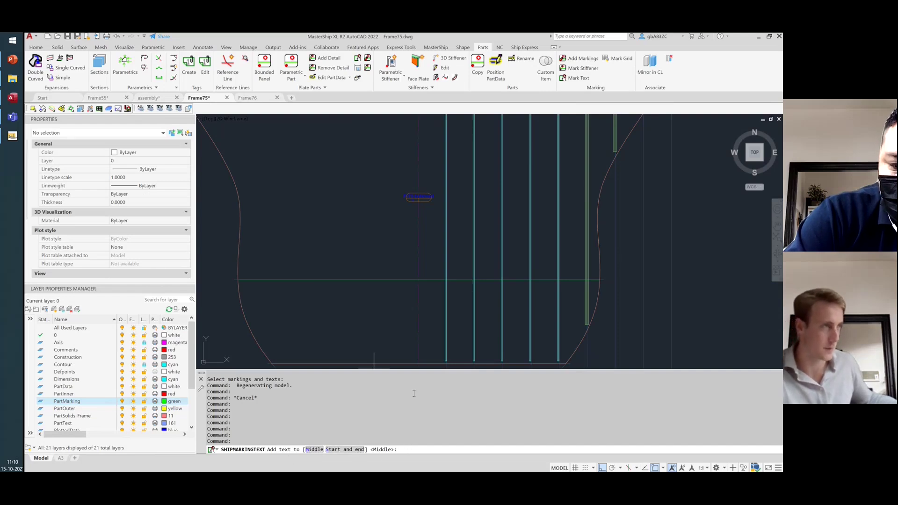
pyautogui.press('Return')
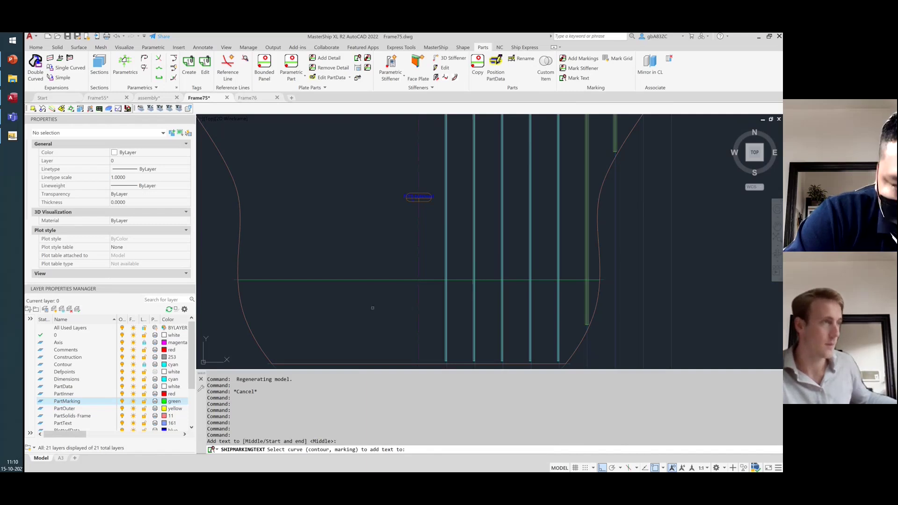
pyautogui.click(384, 281)
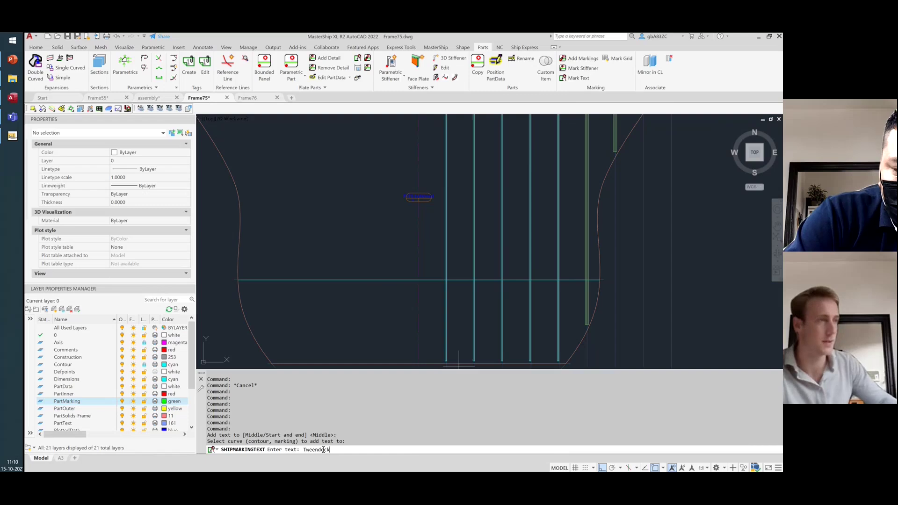
pyautogui.write('2500')
pyautogui.press('Return')
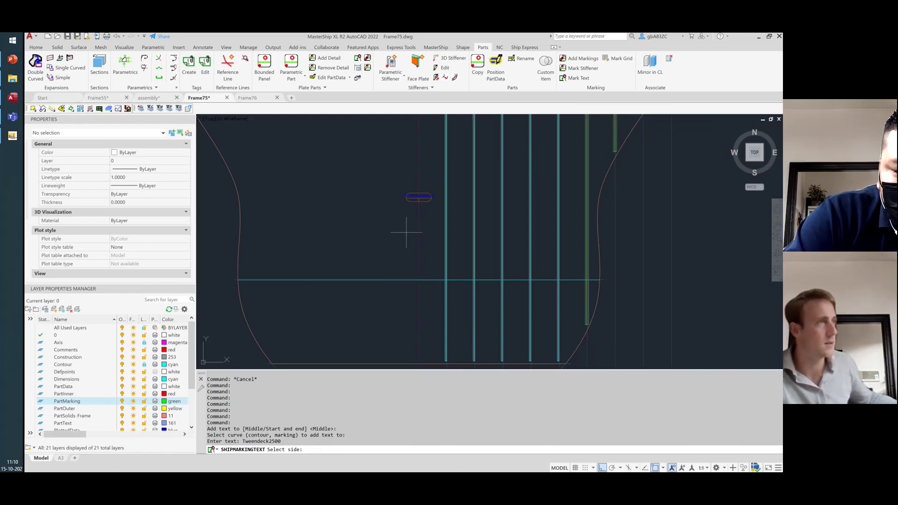
pyautogui.click(402, 321)
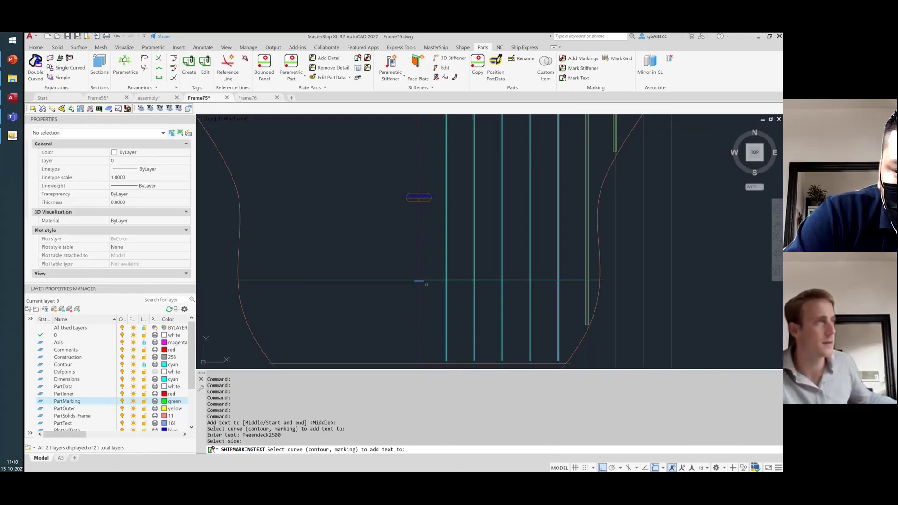
# - Examine the new marking text, toggling the PartText layer off and on, and end the marking text command
pyautogui.scroll(6, 416, 280)
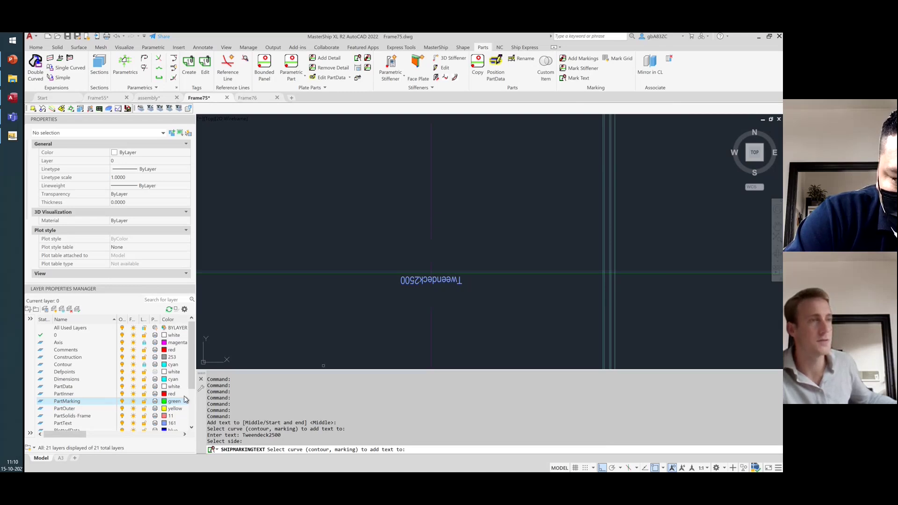
pyautogui.click(122, 423)
pyautogui.click(122, 424)
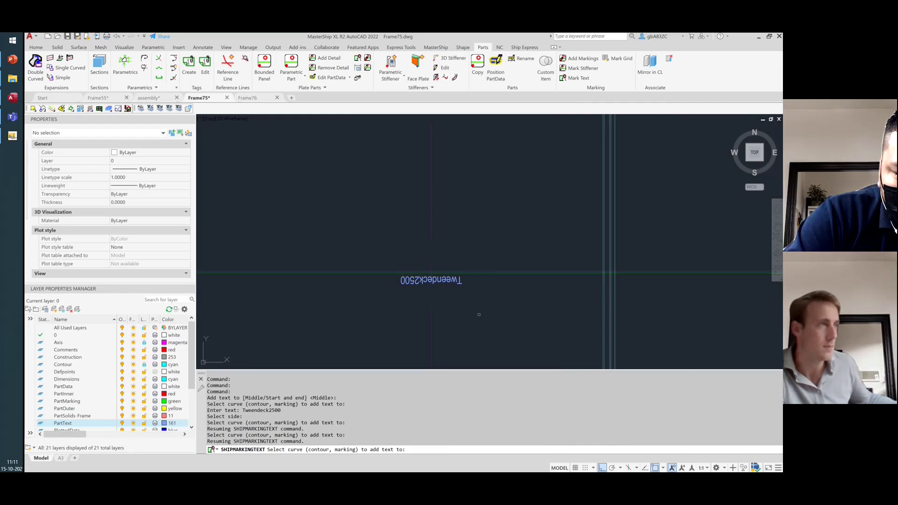
pyautogui.scroll(-3, 479, 314)
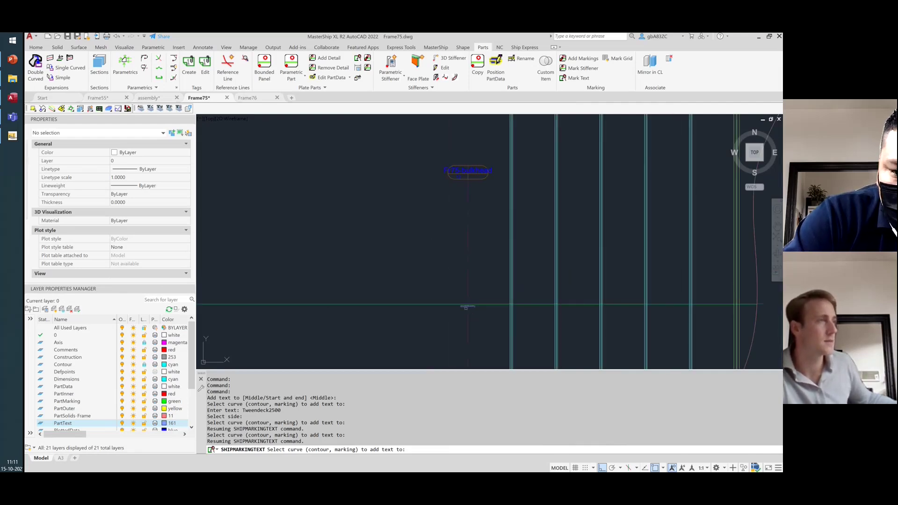
pyautogui.scroll(3, 466, 307)
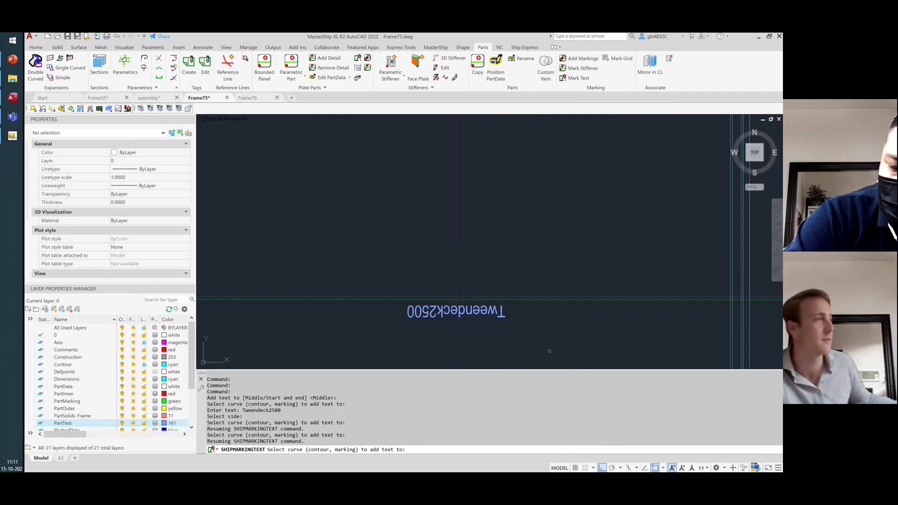
pyautogui.scroll(-6, 549, 351)
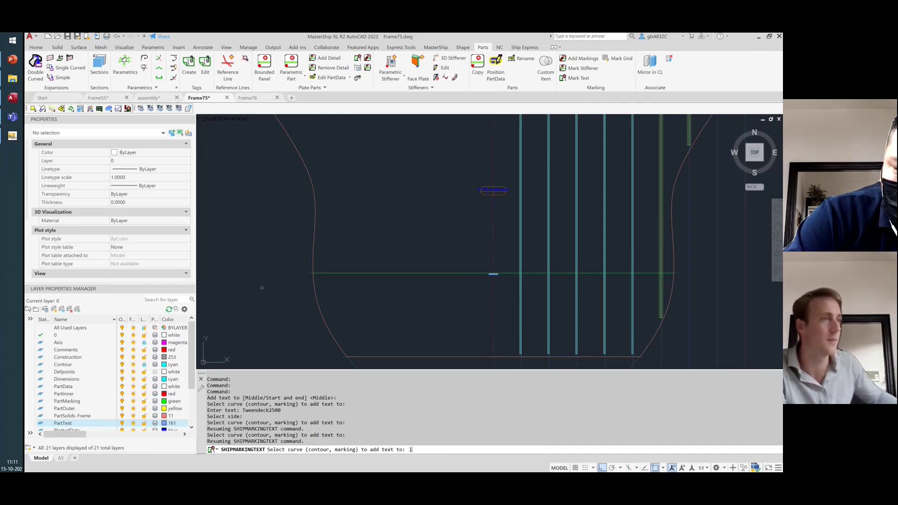
pyautogui.press('Escape')
pyautogui.press('Escape')
pyautogui.write('l')
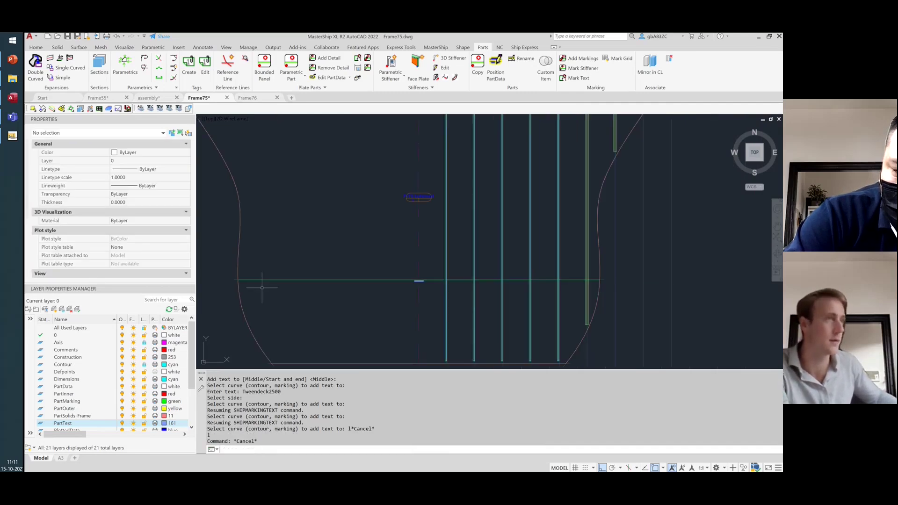
pyautogui.press('Return')
pyautogui.scroll(5, 237, 255)
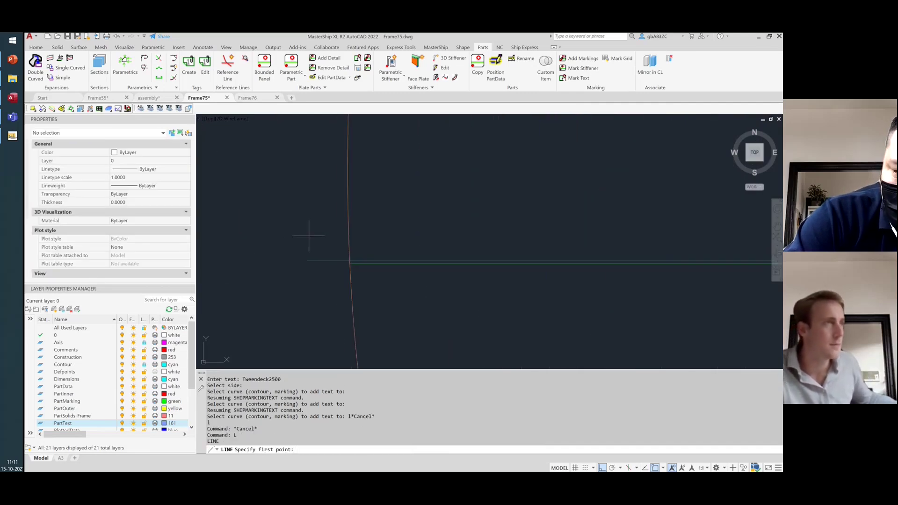
pyautogui.press('Escape')
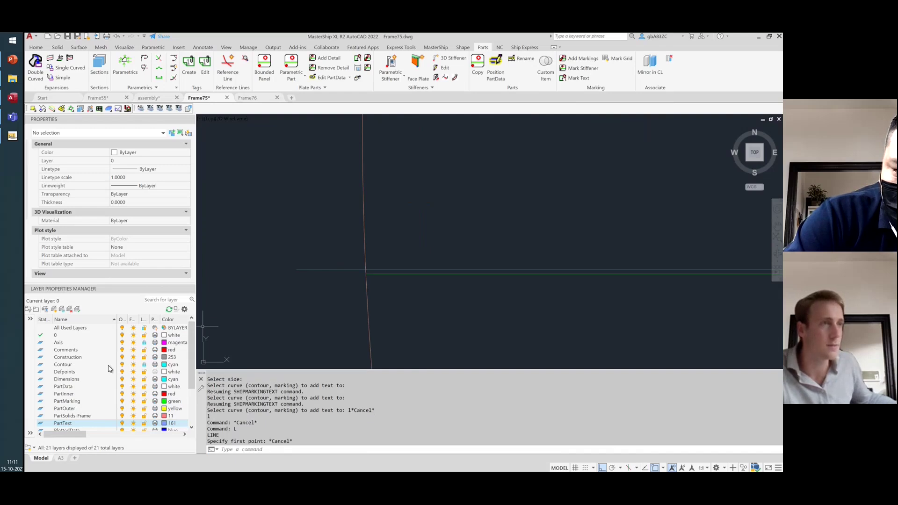
# - Turn off the Contour layer and check the marking line where it meets the hull contour
pyautogui.click(123, 368)
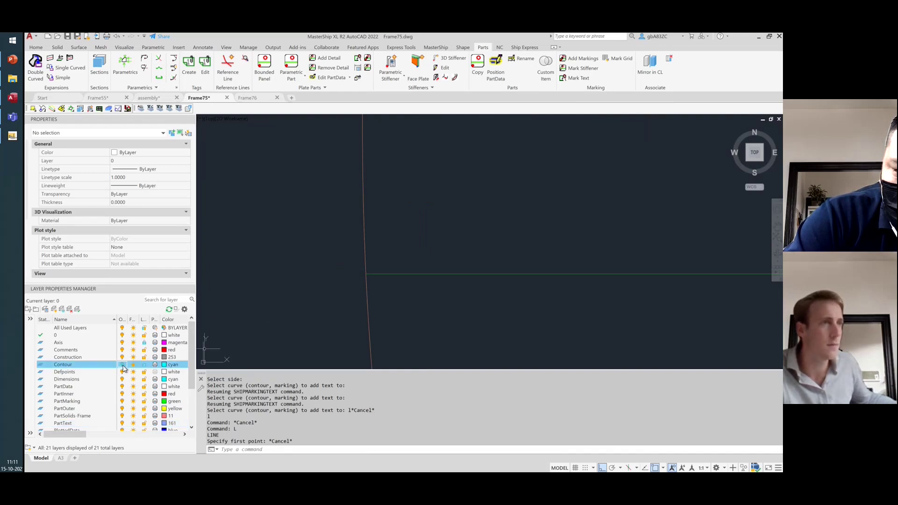
pyautogui.moveTo(311, 269); pyautogui.dragTo(261, 254, button='middle')
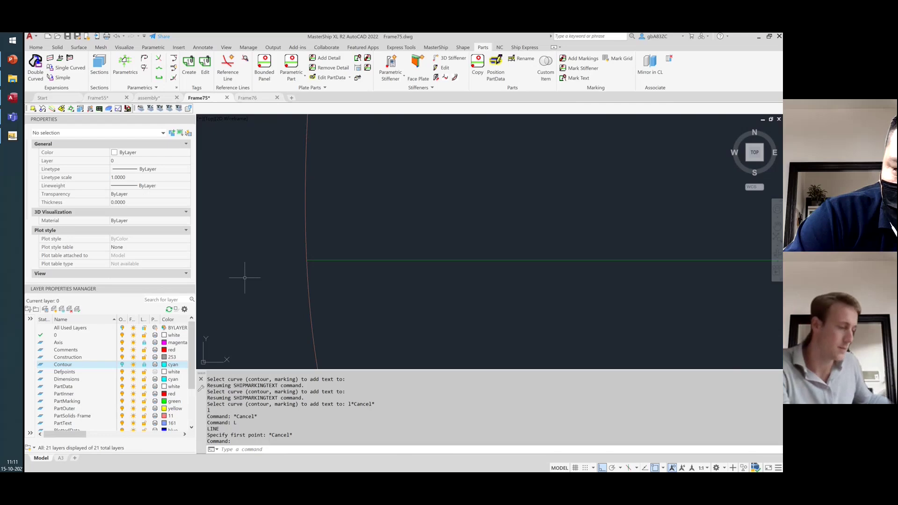
pyautogui.scroll(-3, 244, 276)
# - Draw a horizontal line just above the tweendeck marking line, extending past the hull contour at both ends
pyautogui.write('l')
pyautogui.press('Return')
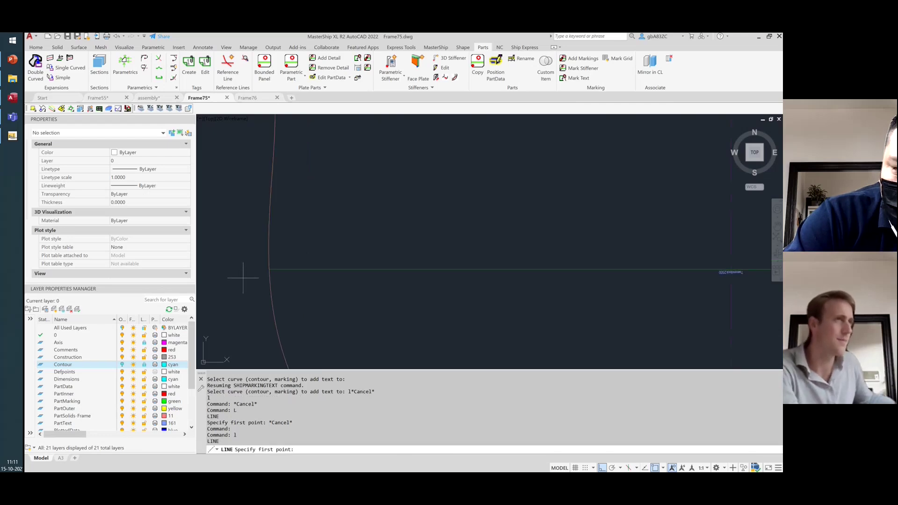
pyautogui.scroll(-3, 244, 274)
pyautogui.scroll(5, 245, 276)
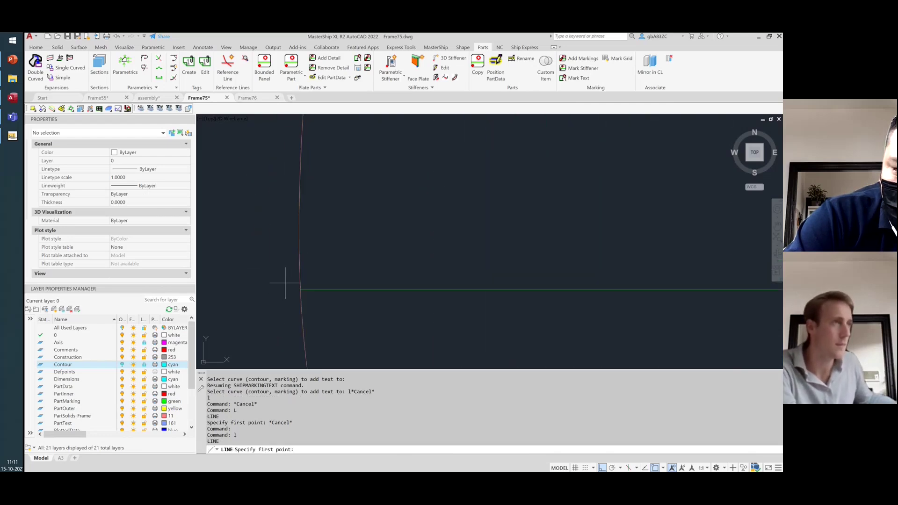
pyautogui.scroll(-5, 236, 280)
pyautogui.click(237, 278)
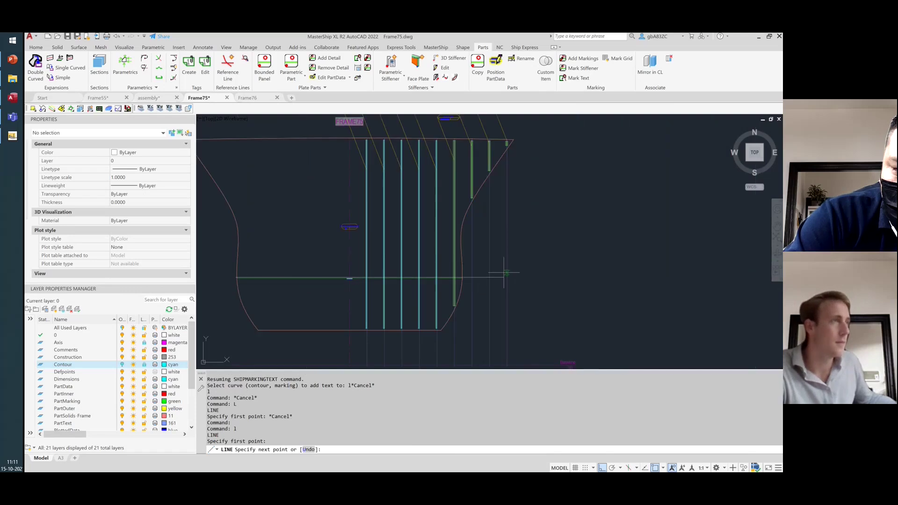
pyautogui.click(498, 278)
pyautogui.rightClick(496, 279)
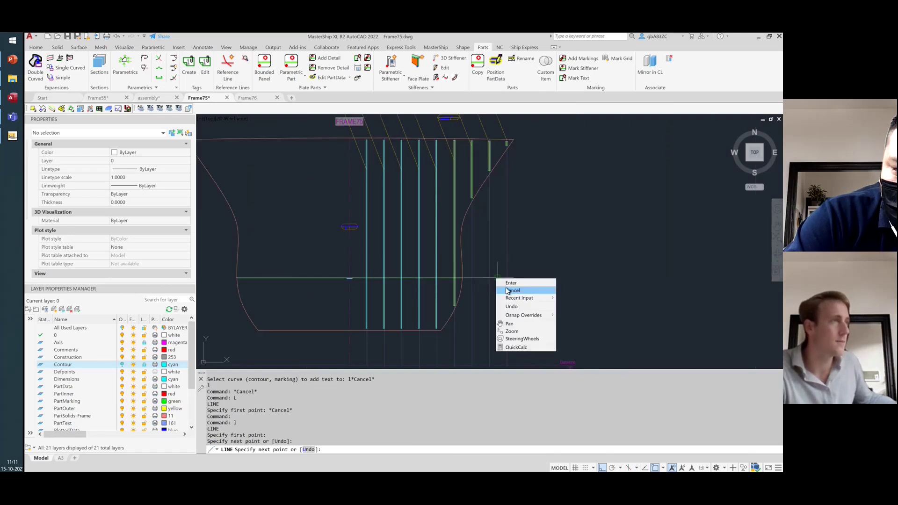
pyautogui.click(511, 283)
pyautogui.scroll(5, 405, 287)
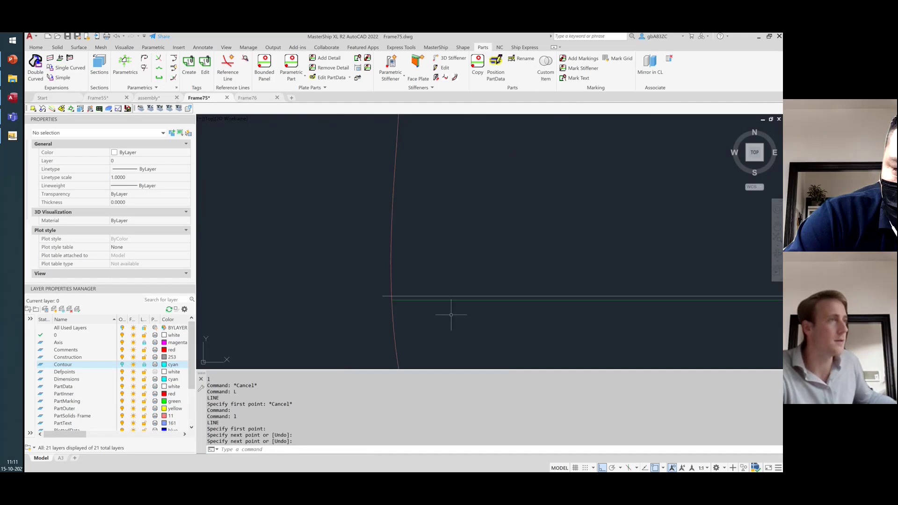
# - Inspect the properties of the new line and compare its position with the marking line below it
pyautogui.click(554, 297)
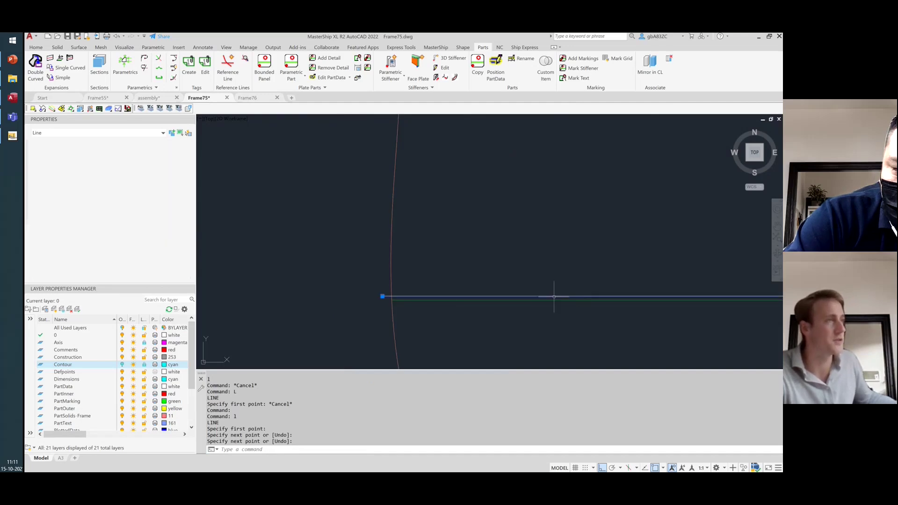
pyautogui.moveTo(693, 310); pyautogui.dragTo(563, 291, button='middle')
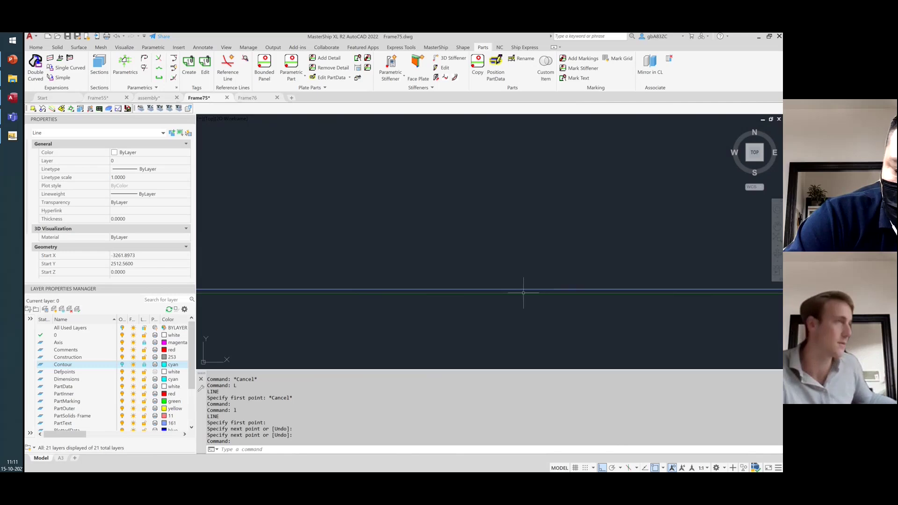
pyautogui.press('Escape')
pyautogui.scroll(-3, 336, 290)
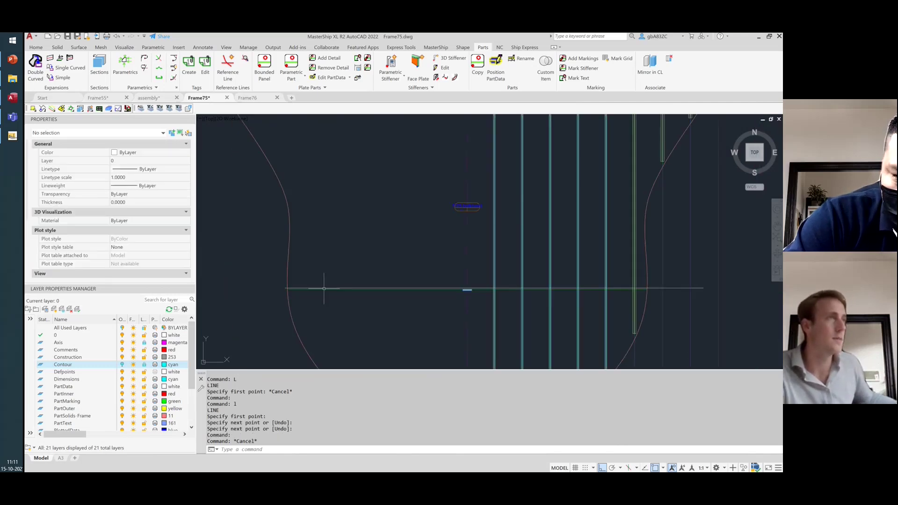
# - Add a mark direction symbol at the middle of the tweendeck marking line, on its upper side, with offset 25 on layer PartMarking
pyautogui.click(159, 71)
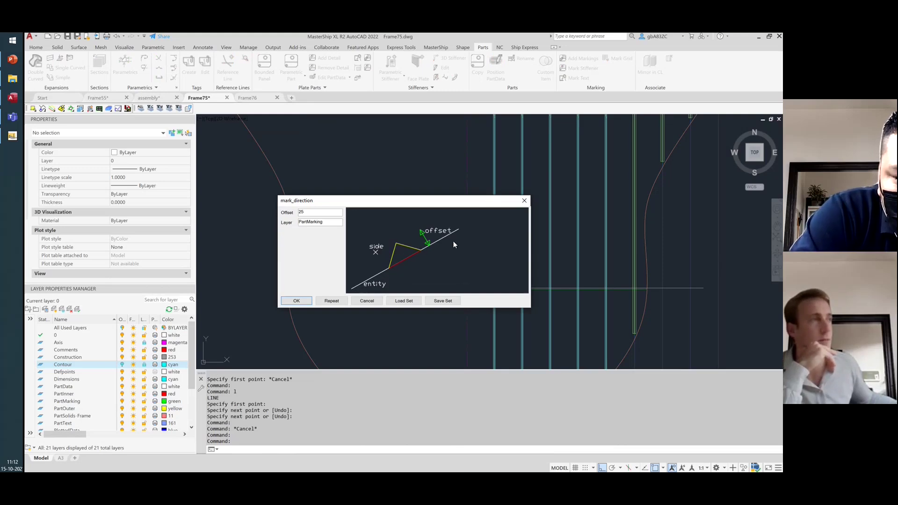
pyautogui.click(297, 301)
pyautogui.scroll(6, 457, 291)
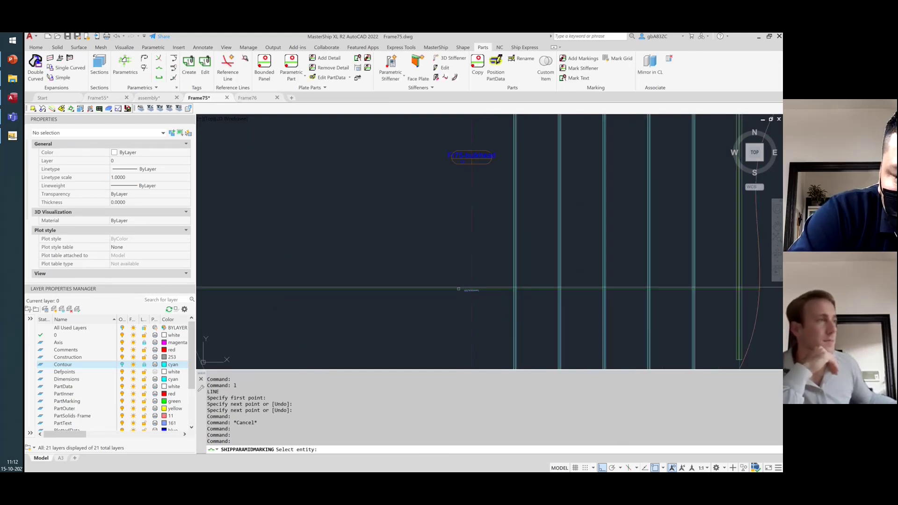
pyautogui.click(458, 290)
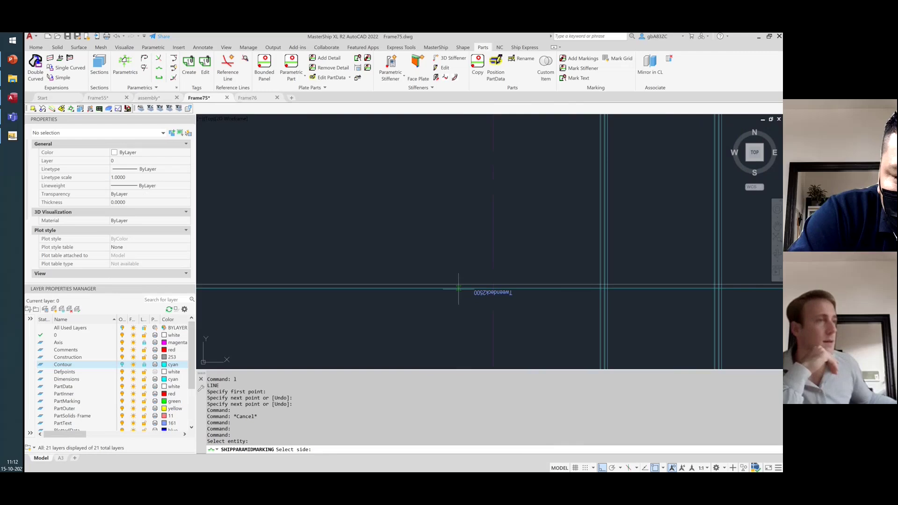
pyautogui.click(443, 158)
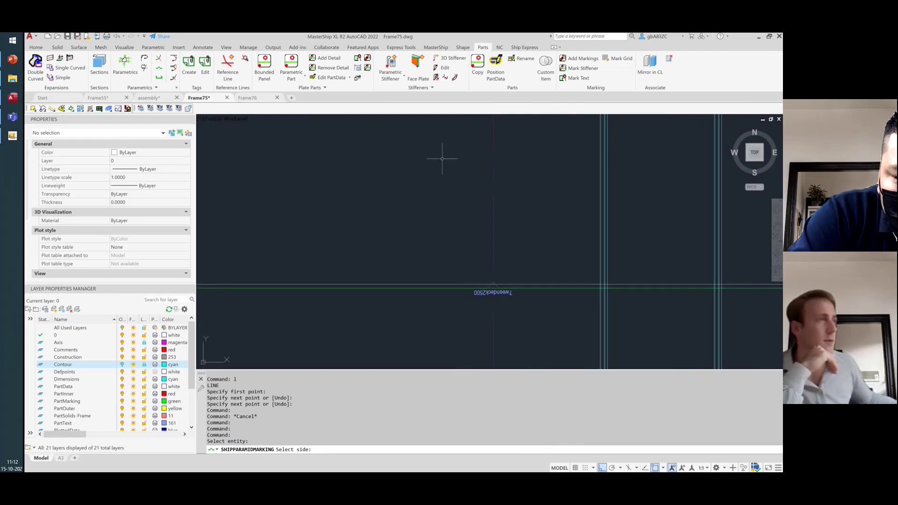
# - Delete the plain line drawn just above the tweendeck marking line
pyautogui.click(458, 283)
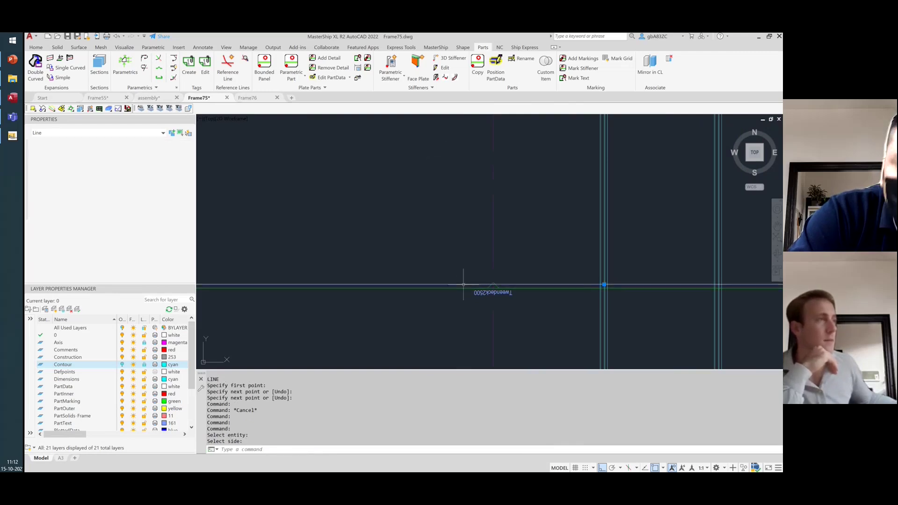
pyautogui.press('Delete')
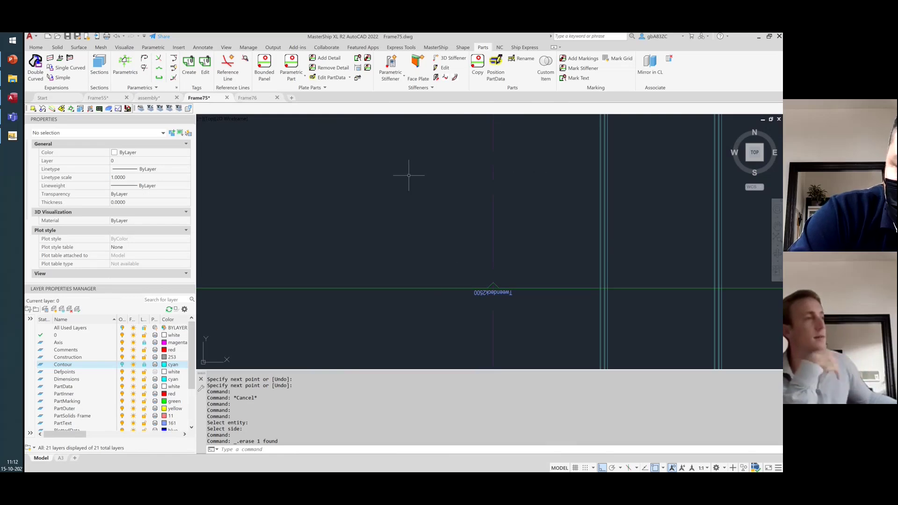
pyautogui.scroll(-3, 482, 194)
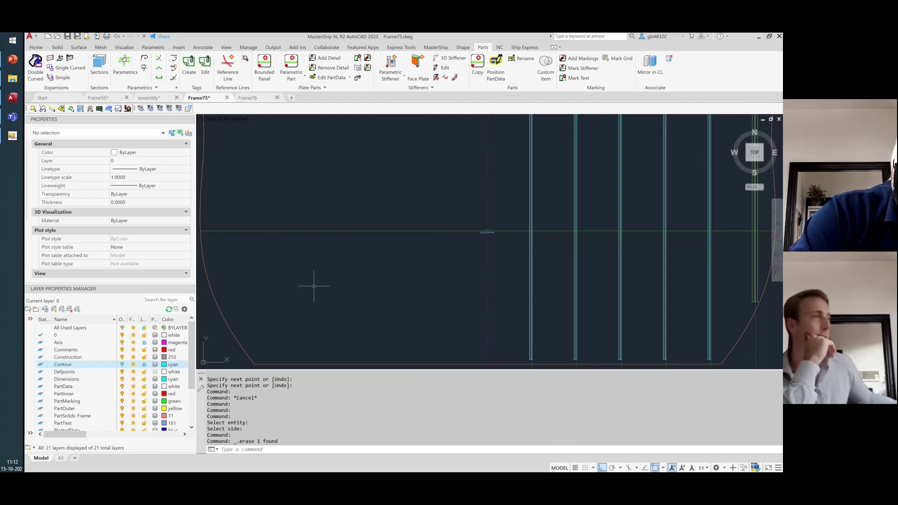
pyautogui.scroll(-2, 314, 286)
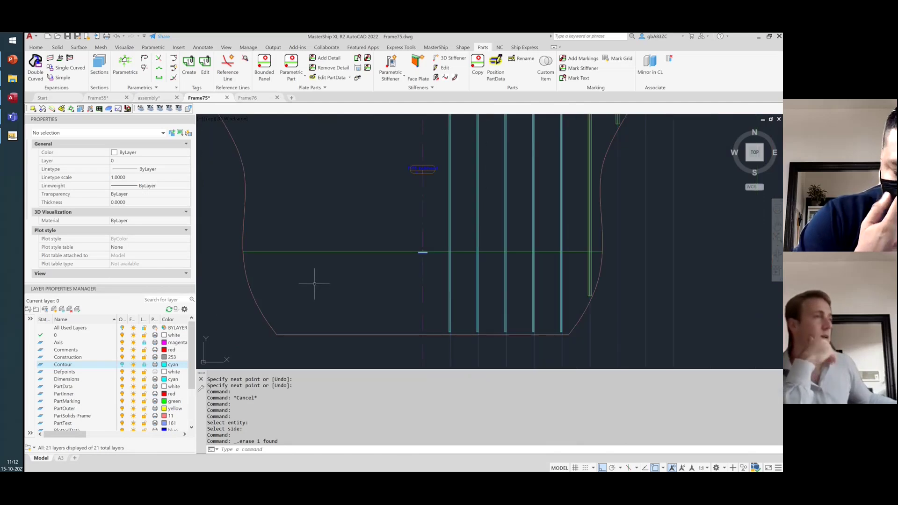
pyautogui.scroll(-2, 315, 284)
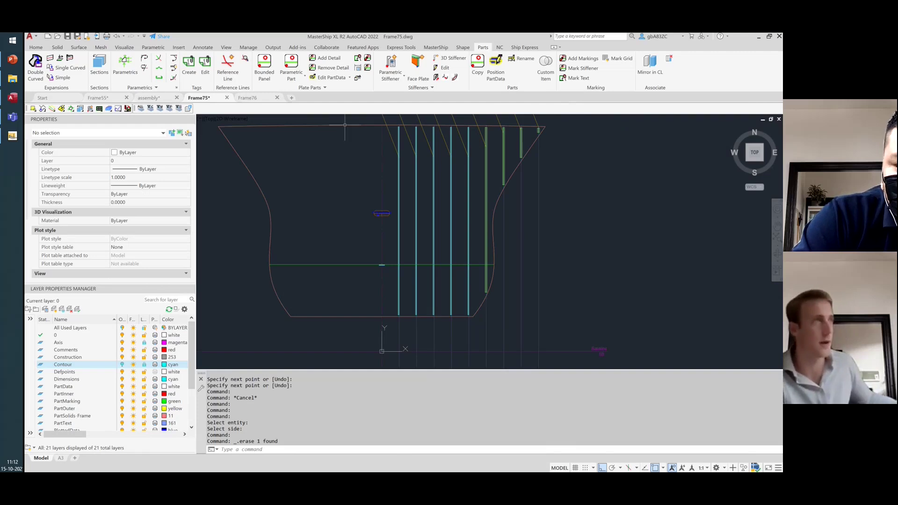
# - Draw a small circle in the upper part of the plate, between the hull contour and the stiffener-free side of the centre line
pyautogui.write('circl')
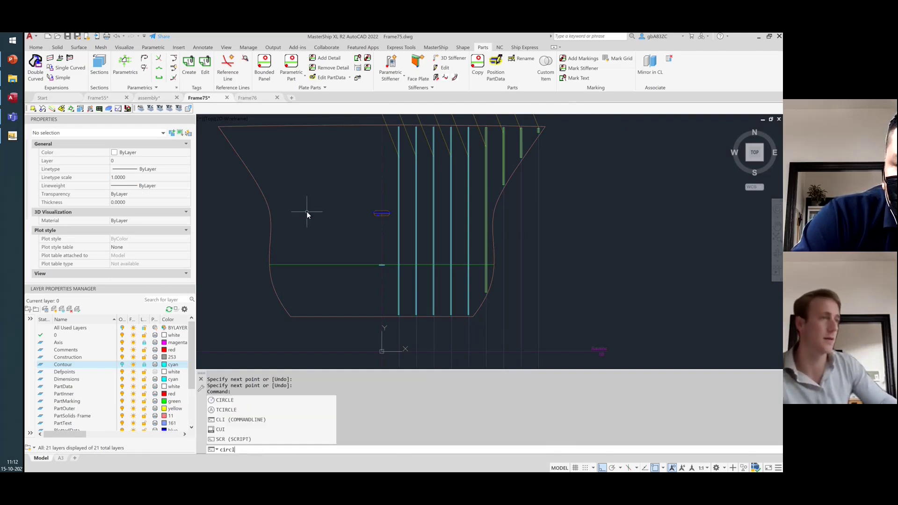
pyautogui.press('Return')
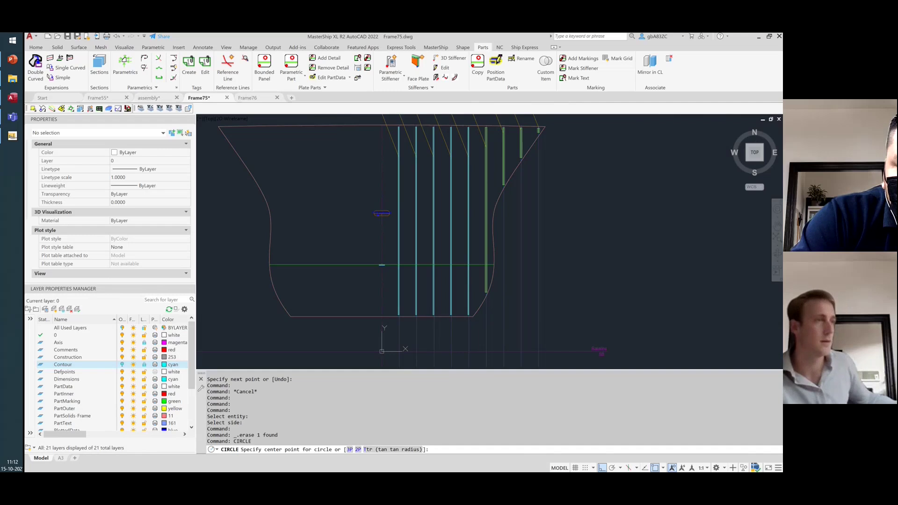
pyautogui.click(313, 170)
pyautogui.click(321, 179)
pyautogui.rightClick(327, 184)
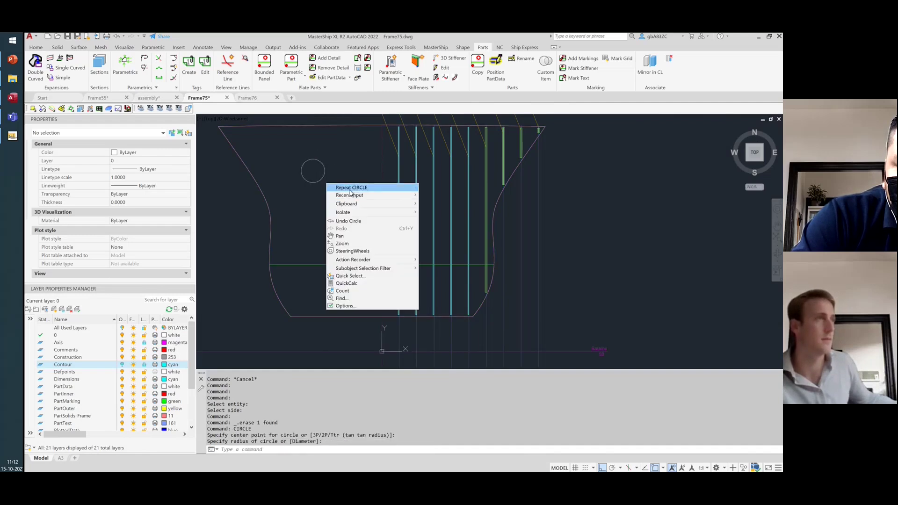
pyautogui.press('Escape')
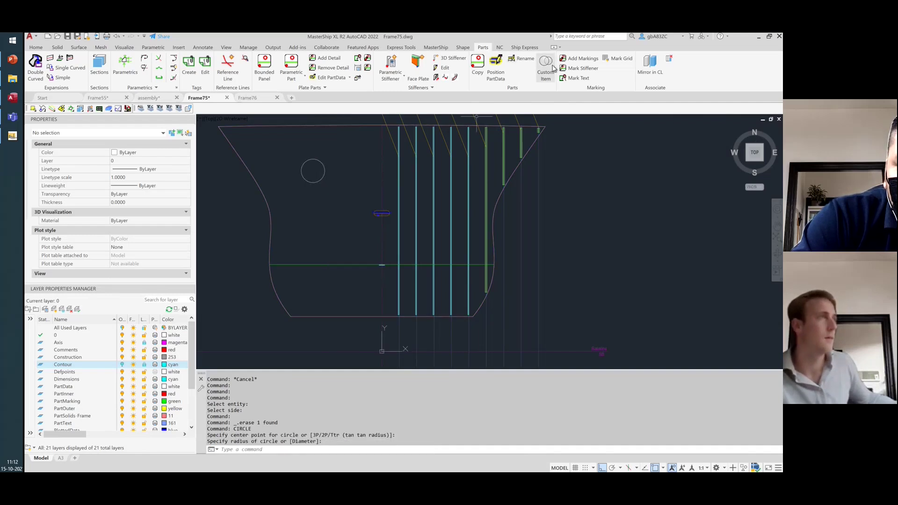
pyautogui.click(583, 59)
pyautogui.click(384, 214)
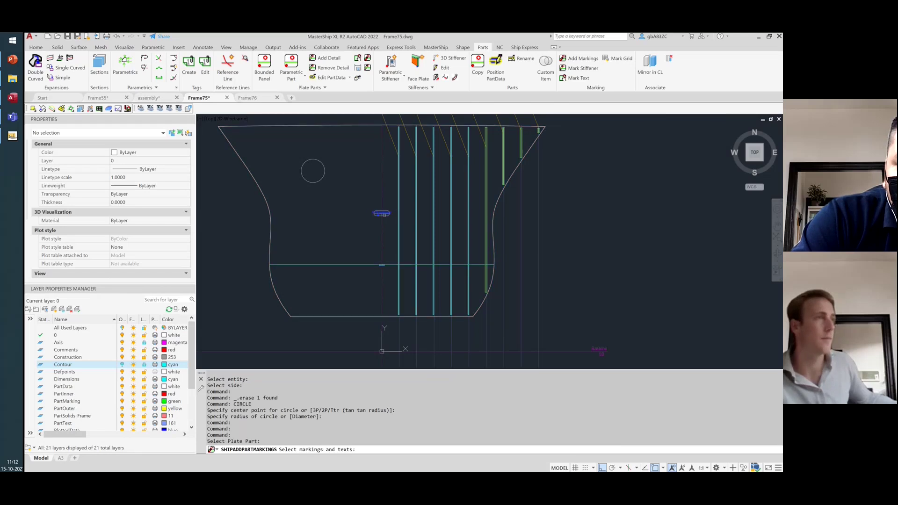
pyautogui.press('Return')
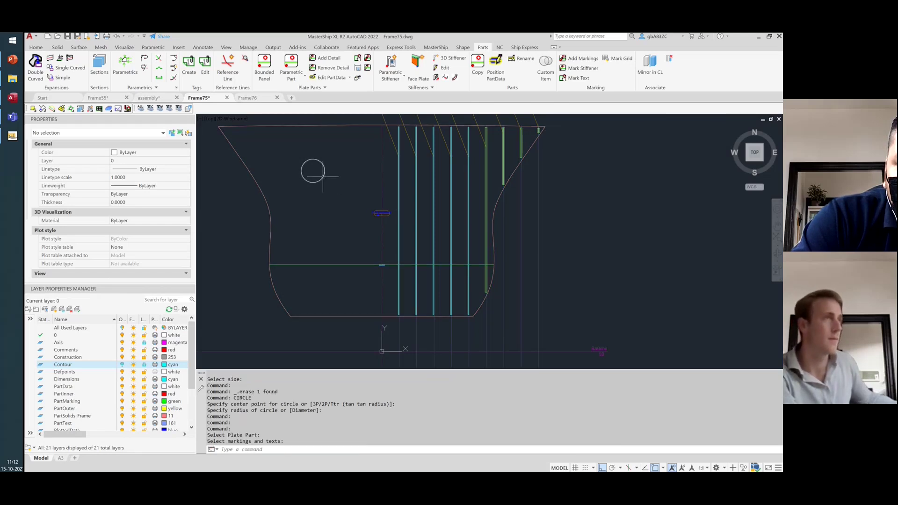
pyautogui.click(324, 176)
# - Add the circle as a marking to the Fr75-bulkhead plate part
pyautogui.press('Return')
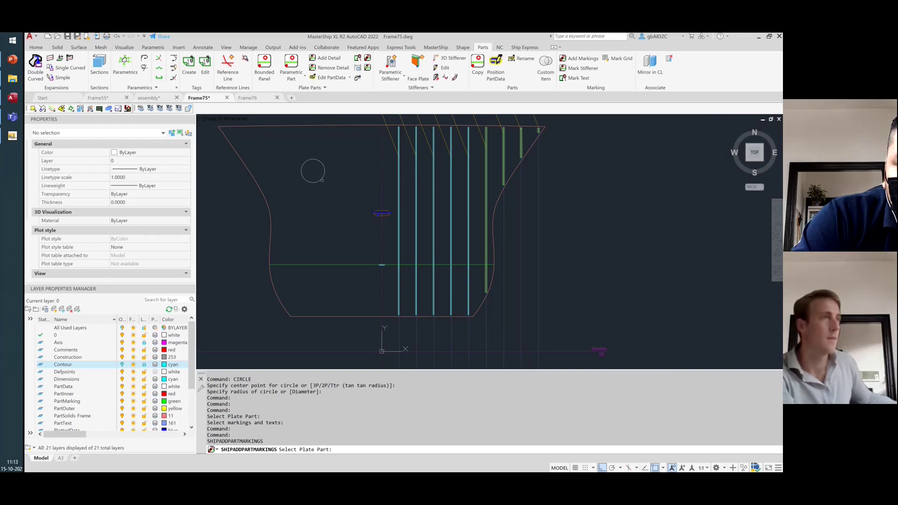
pyautogui.click(386, 215)
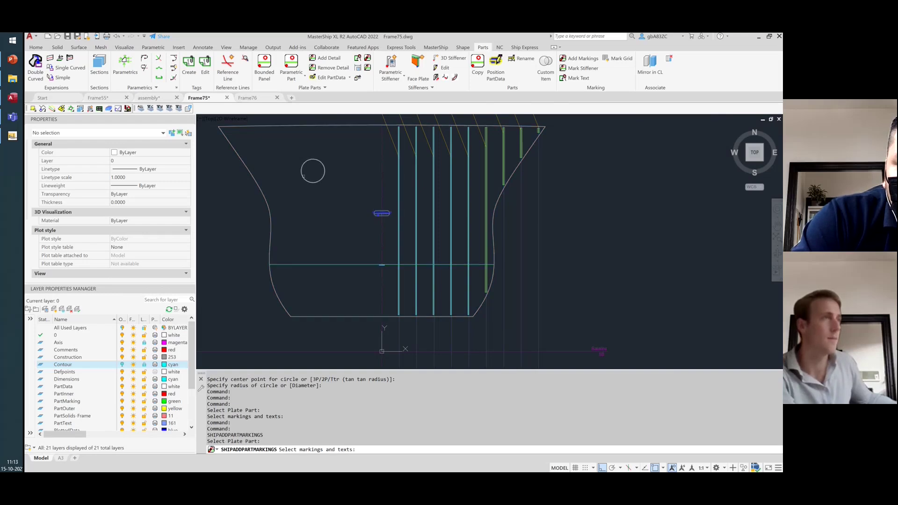
pyautogui.click(313, 183)
pyautogui.press('Return')
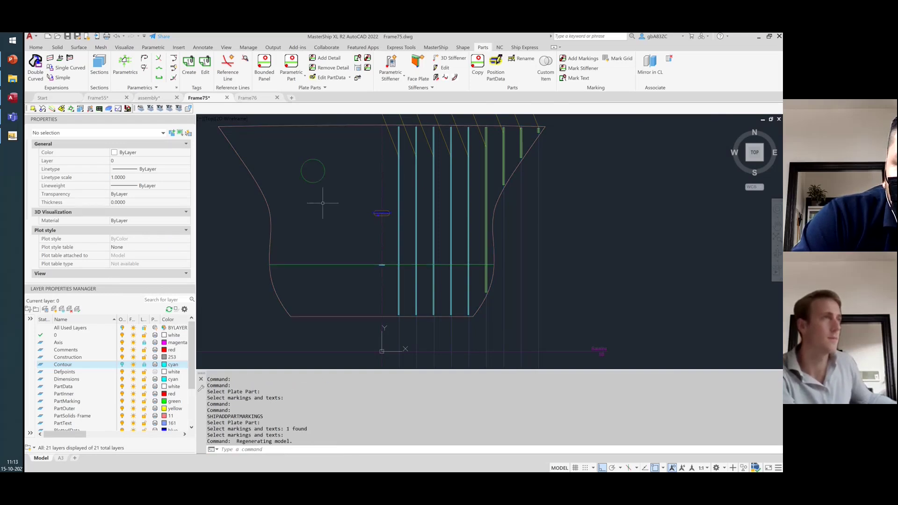
pyautogui.scroll(4, 312, 162)
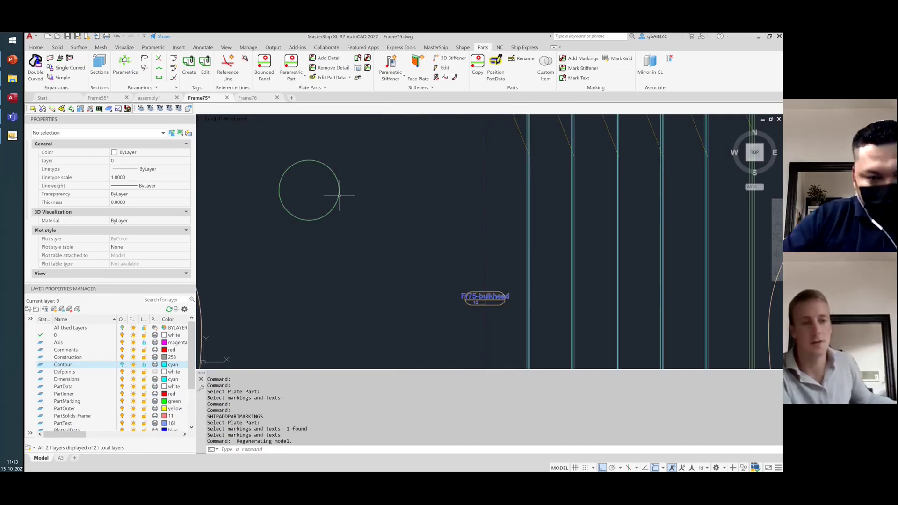
pyautogui.scroll(-2, 386, 225)
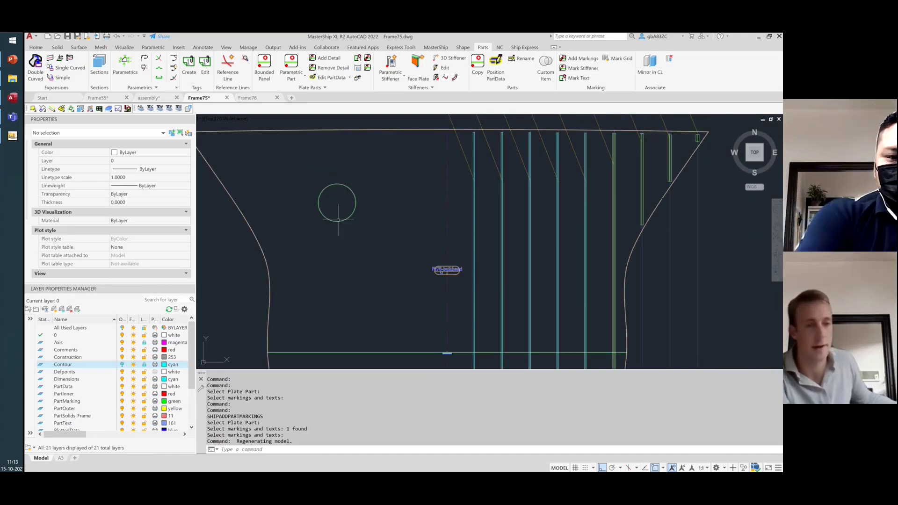
pyautogui.scroll(-2, 294, 177)
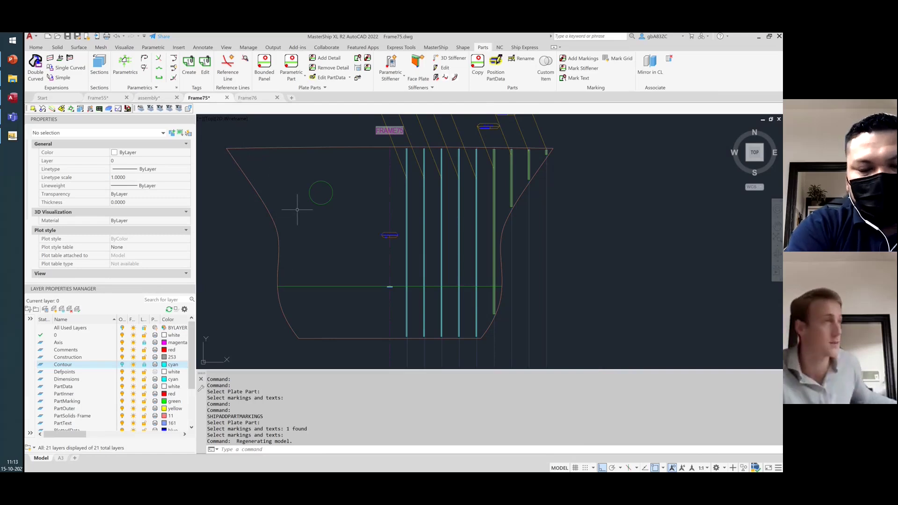
# - Inspect the vertical centre line of the frame and its properties
pyautogui.click(395, 207)
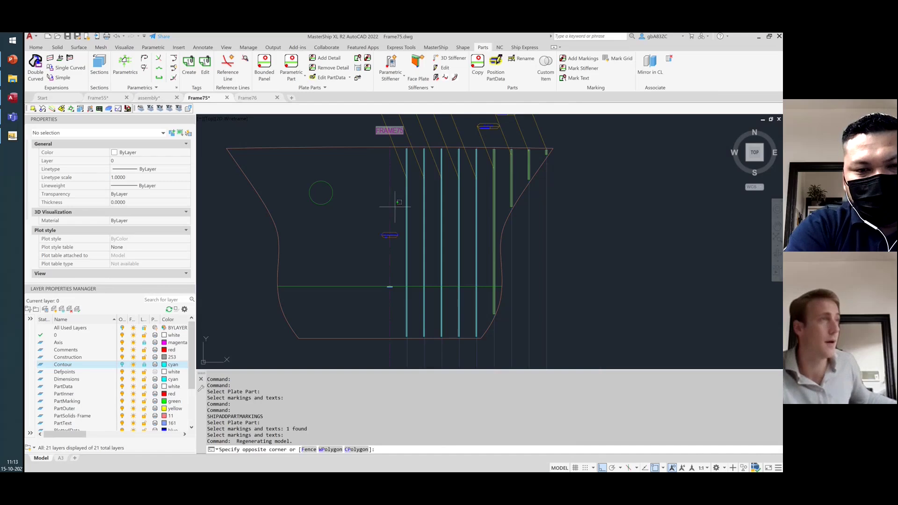
pyautogui.click(379, 171)
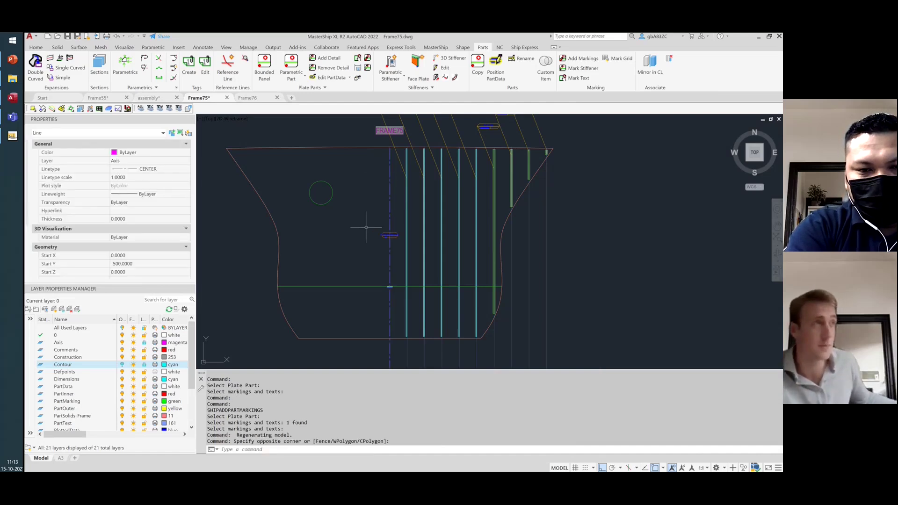
pyautogui.press('Escape')
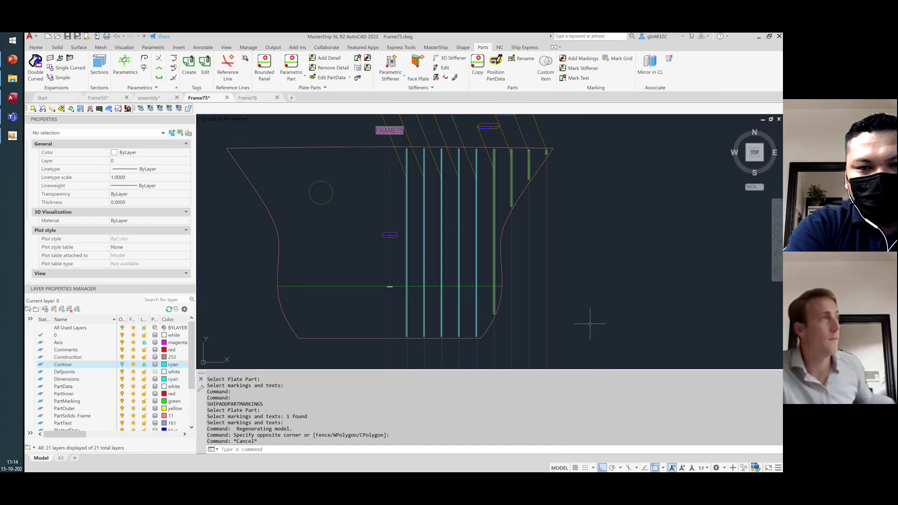
# - Mark the four outermost green stiffeners on the Fr75-bulkhead plate part
pyautogui.click(582, 74)
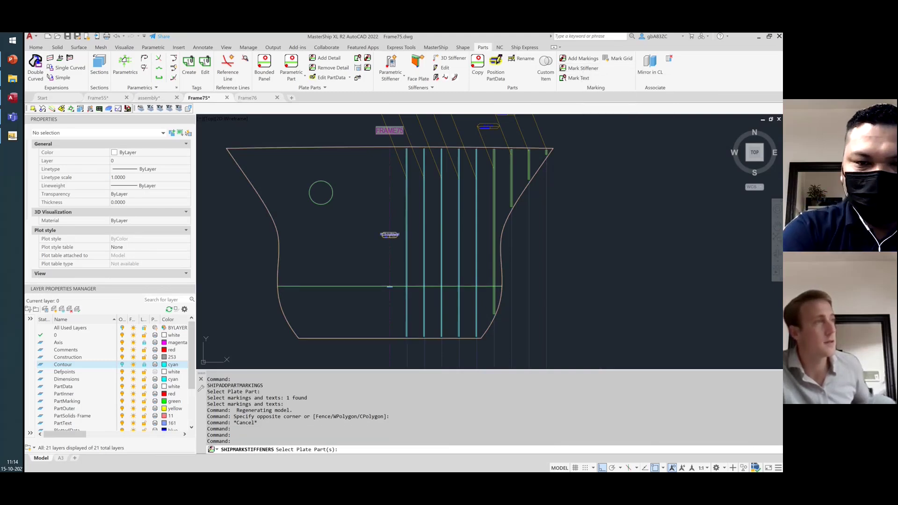
pyautogui.scroll(-2, 376, 269)
pyautogui.click(376, 270)
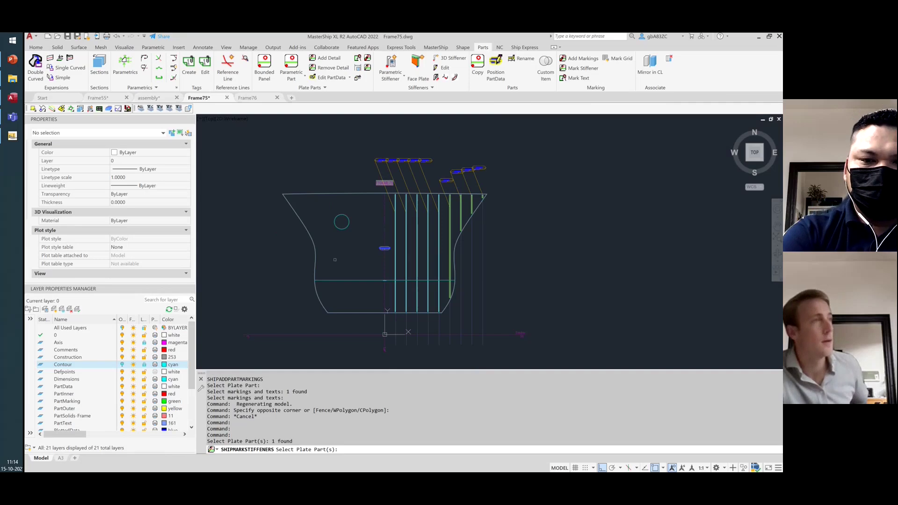
pyautogui.press('Return')
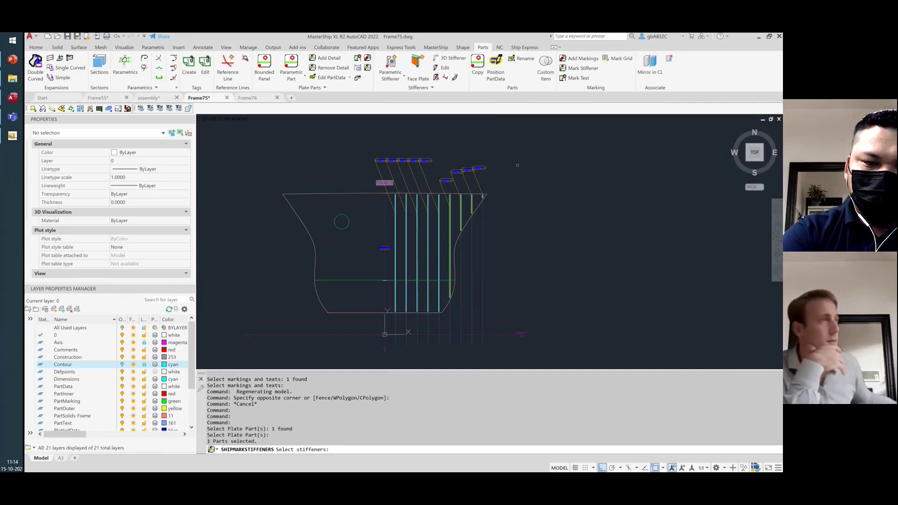
pyautogui.click(498, 177)
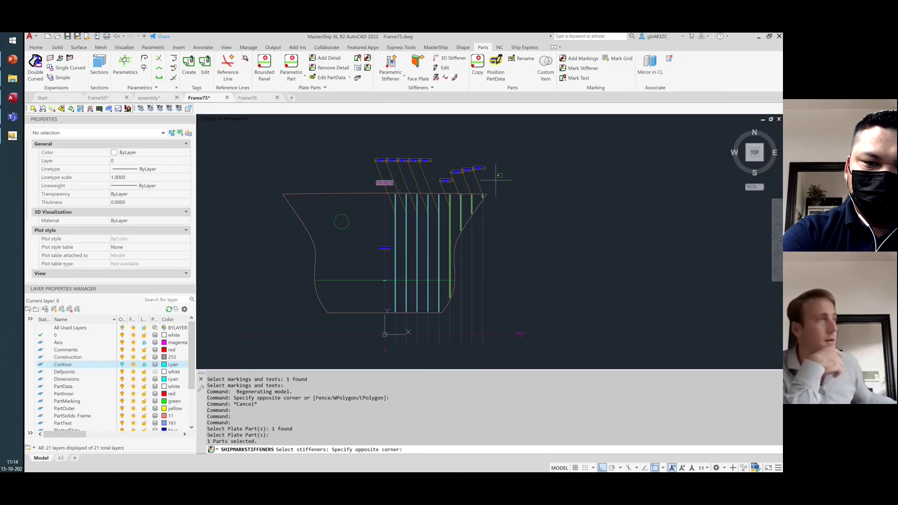
pyautogui.click(436, 170)
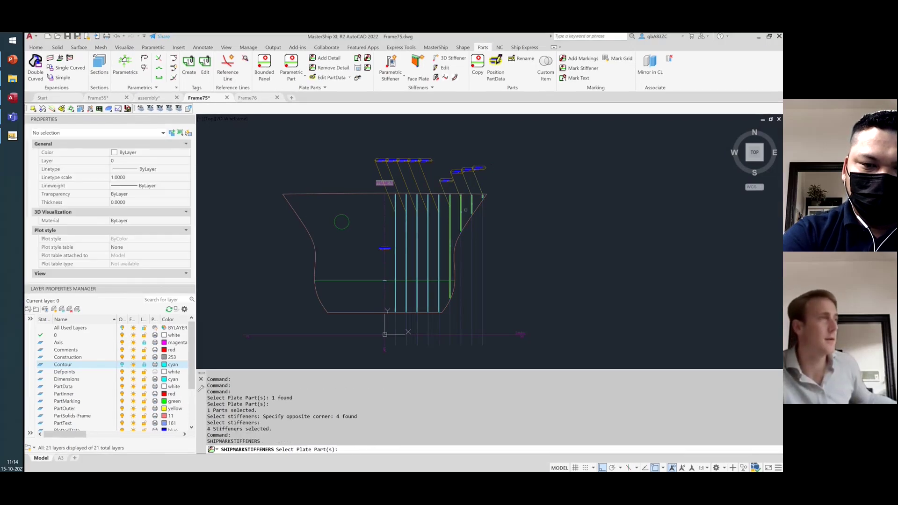
# - Hide the StiffenerSolids layer
pyautogui.scroll(6, 465, 210)
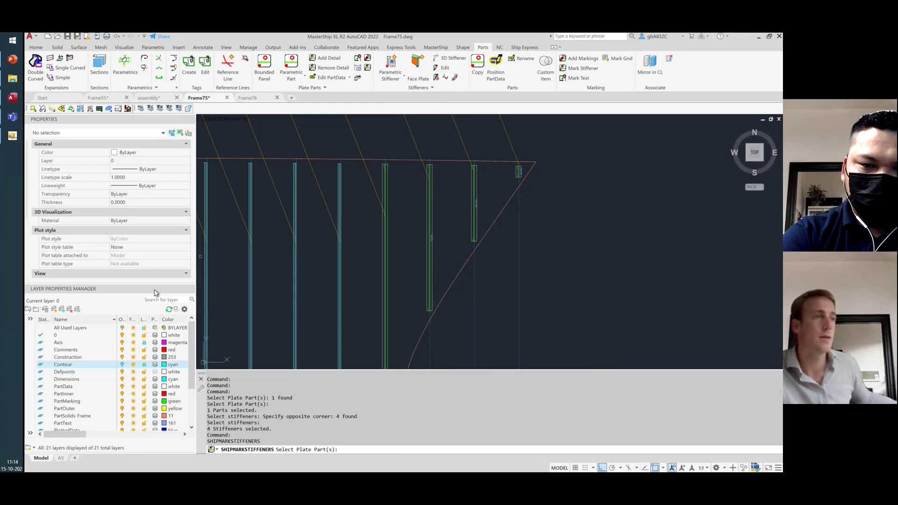
pyautogui.scroll(-3, 121, 396)
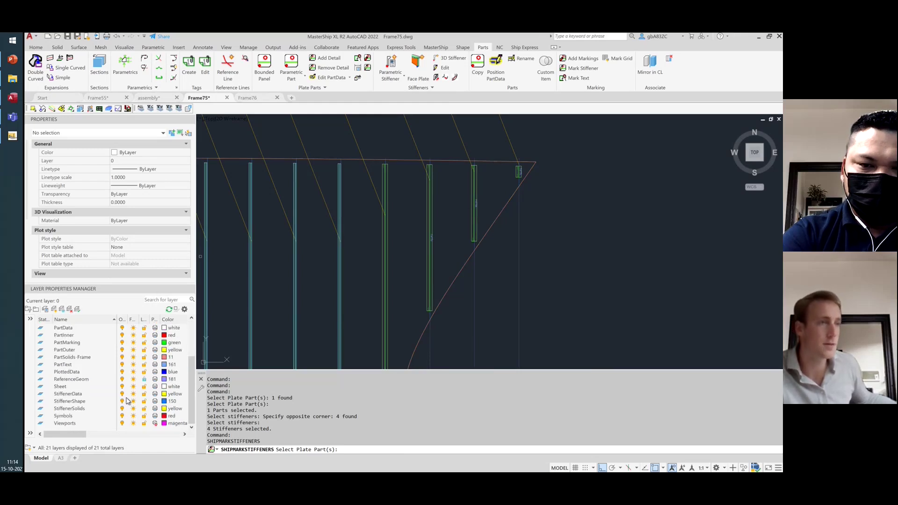
pyautogui.click(122, 408)
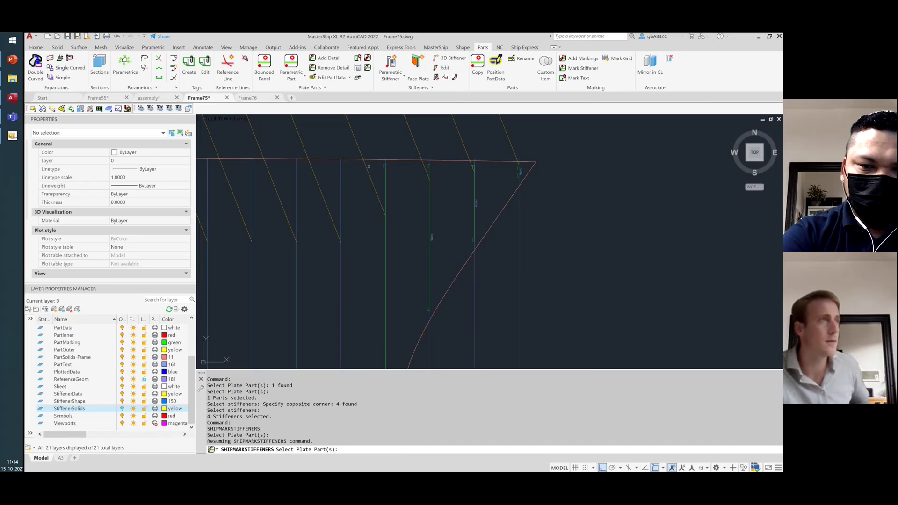
# - Examine the stiffener marking lines on the plate and compare the PAF75I marking text with its stiffener's position label
pyautogui.scroll(-5, 386, 242)
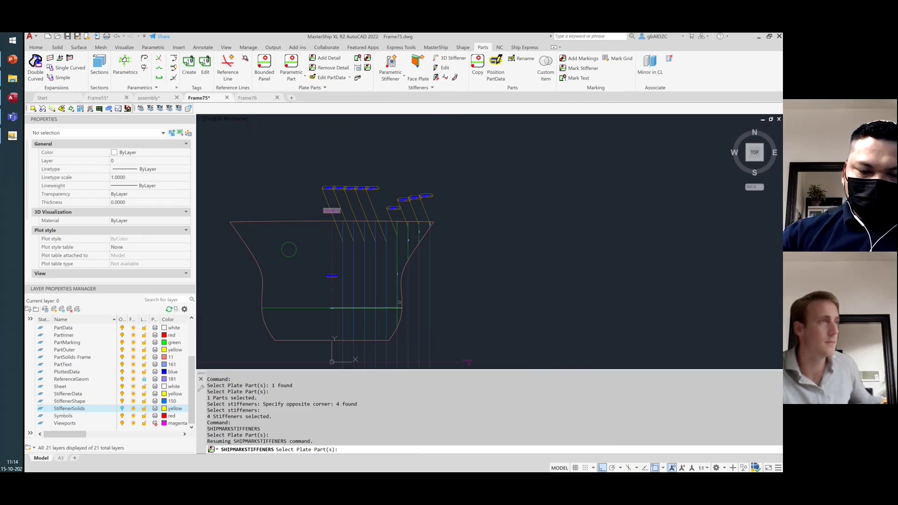
pyautogui.moveTo(395, 290); pyautogui.dragTo(398, 276, button='middle')
pyautogui.scroll(5, 397, 276)
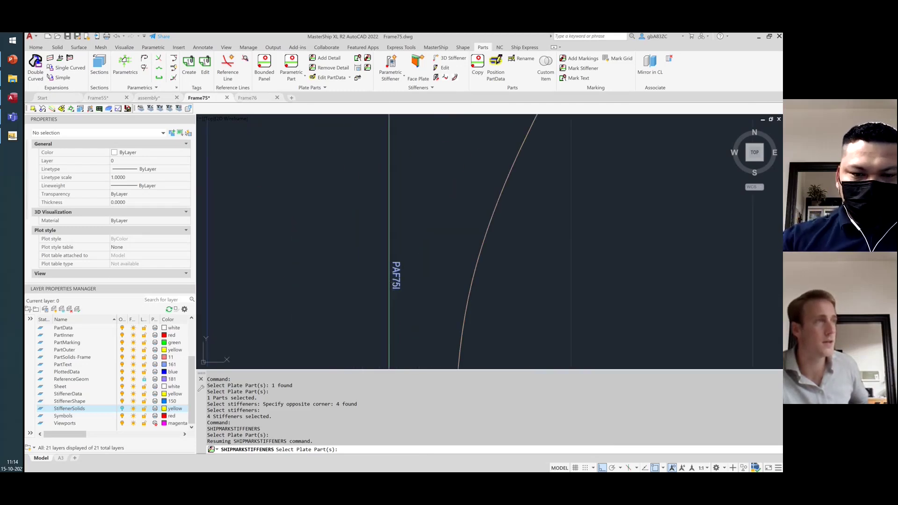
pyautogui.scroll(-3, 414, 315)
pyautogui.scroll(-4, 401, 306)
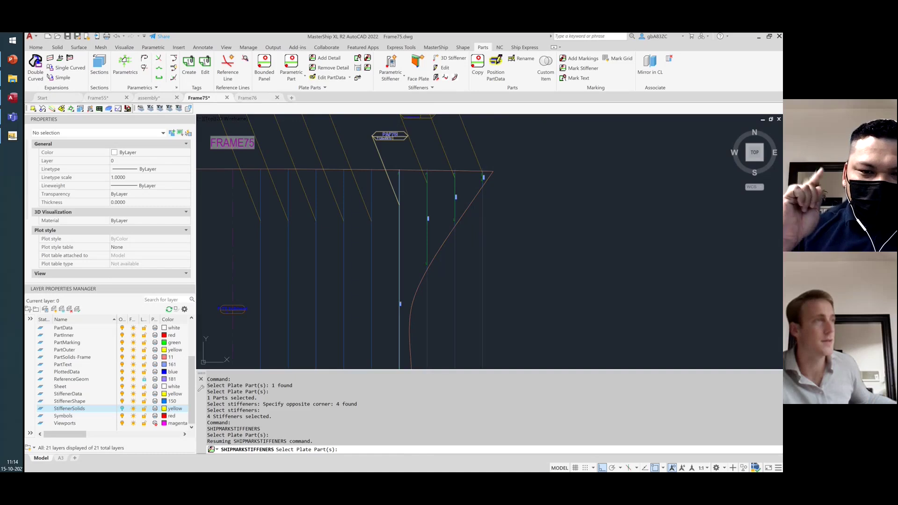
pyautogui.scroll(8, 386, 136)
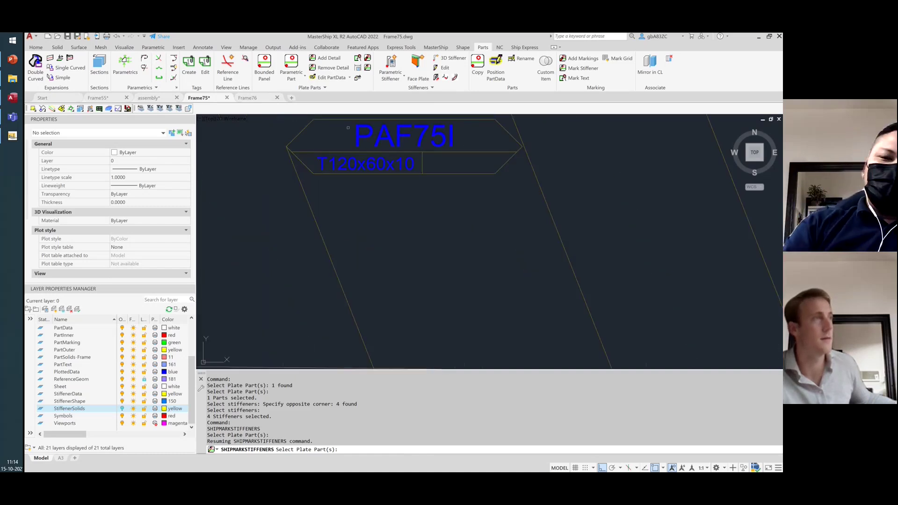
pyautogui.scroll(-5, 336, 161)
pyautogui.scroll(8, 368, 244)
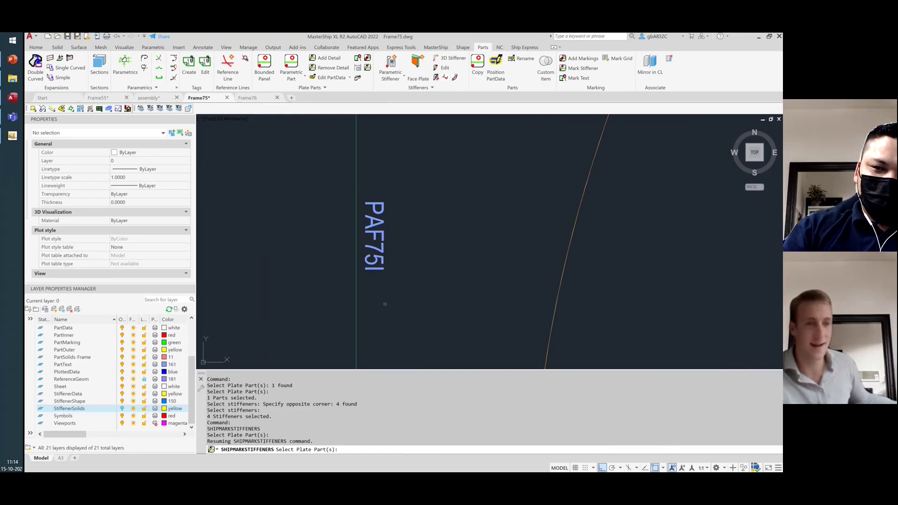
pyautogui.scroll(-8, 371, 191)
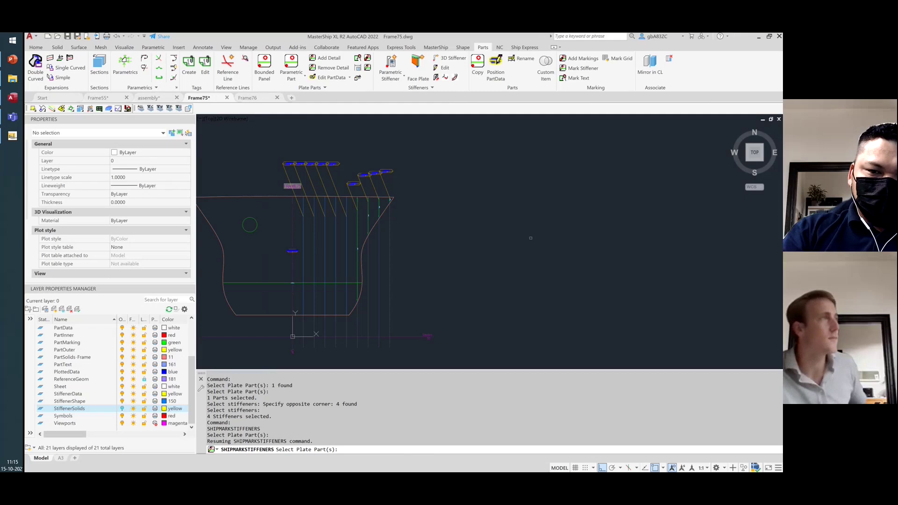
# - Leave the stiffener marking command and show the StiffenerSolids layer again
pyautogui.press('Escape')
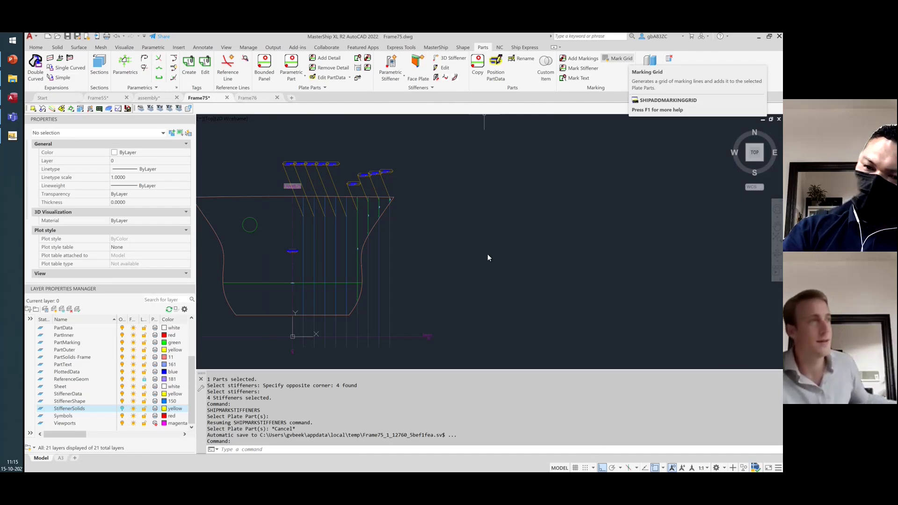
pyautogui.press('Escape')
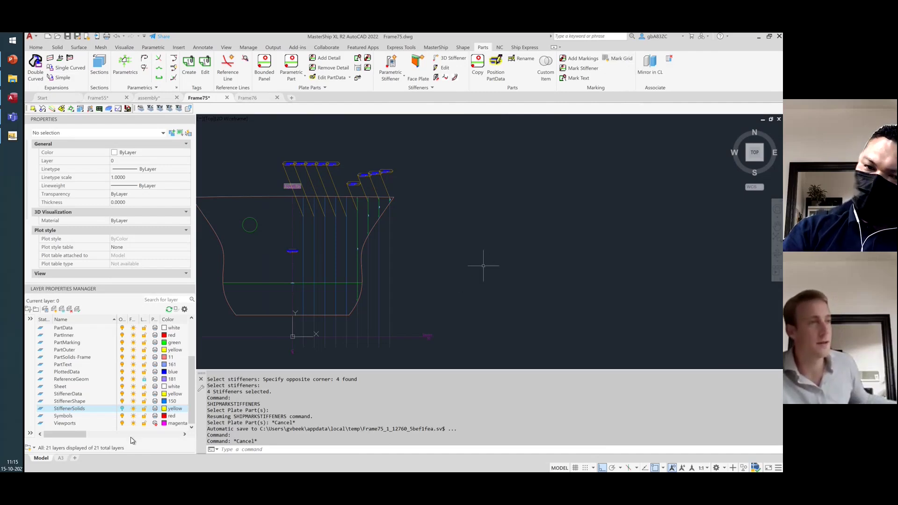
pyautogui.click(122, 409)
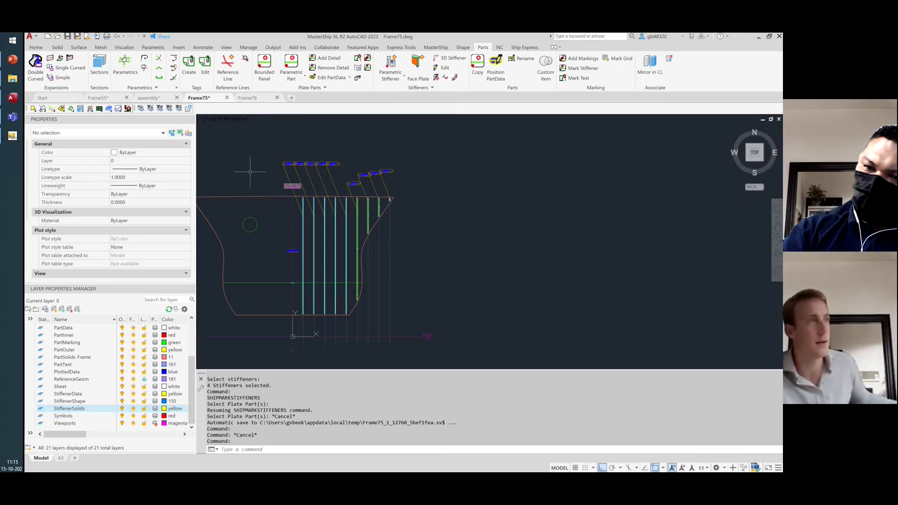
# - Draw a vertical line across the full height of the plate, between the circle marking and the centre line
pyautogui.moveTo(254, 305); pyautogui.dragTo(361, 283, button='middle')
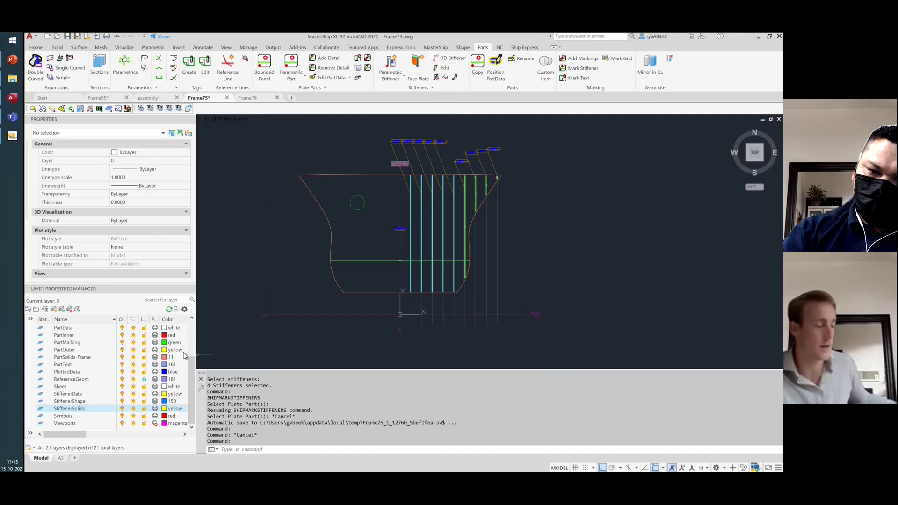
pyautogui.write('L')
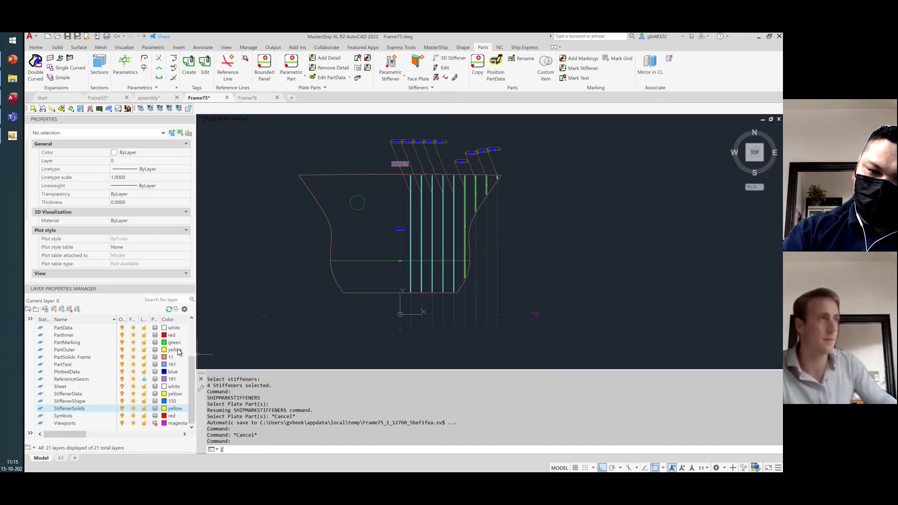
pyautogui.press('Return')
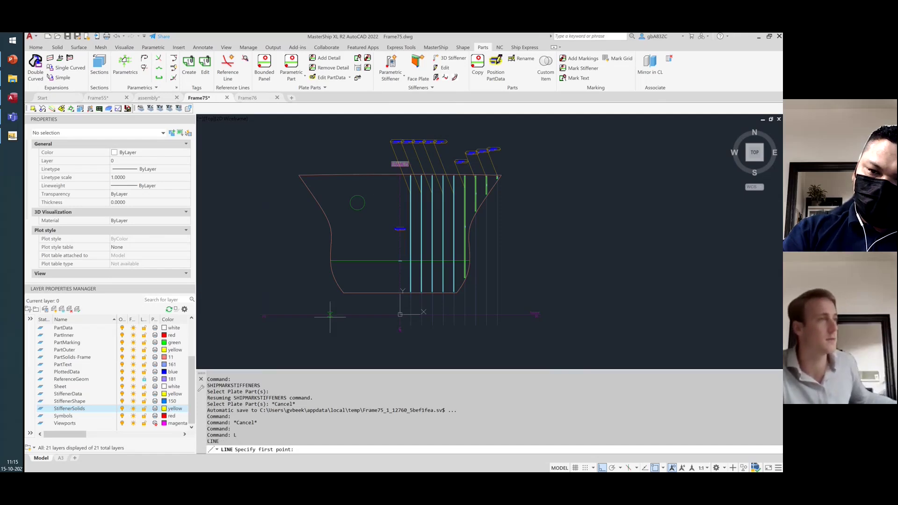
pyautogui.click(382, 309)
pyautogui.click(374, 137)
pyautogui.rightClick(374, 137)
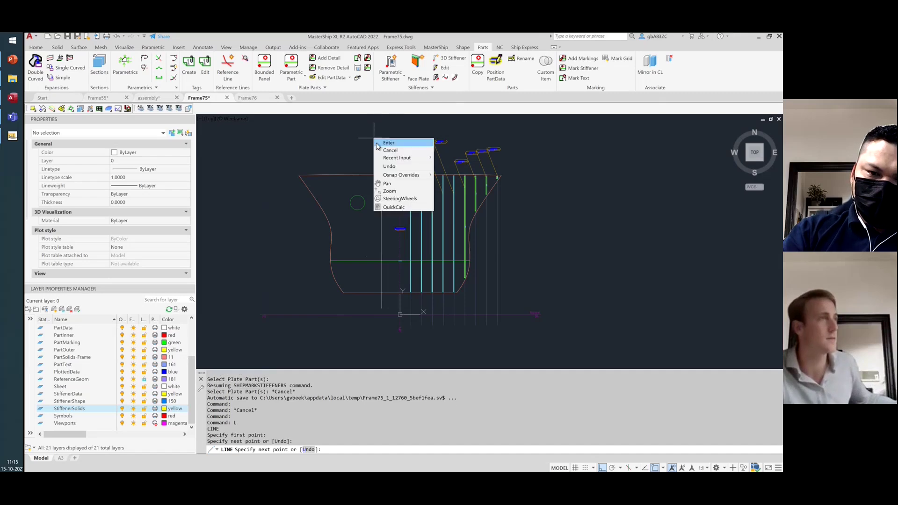
pyautogui.click(380, 142)
# - Split the Fr75-bulkhead plate part along the vertical line with SHIPSPLITPART and delete the splitting line
pyautogui.write('SHIPSPLITpar')
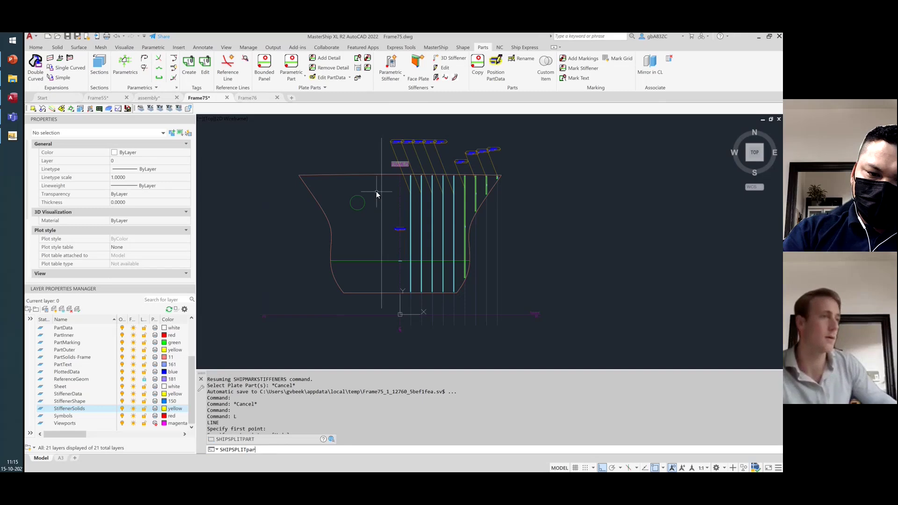
pyautogui.press('Return')
pyautogui.click(376, 191)
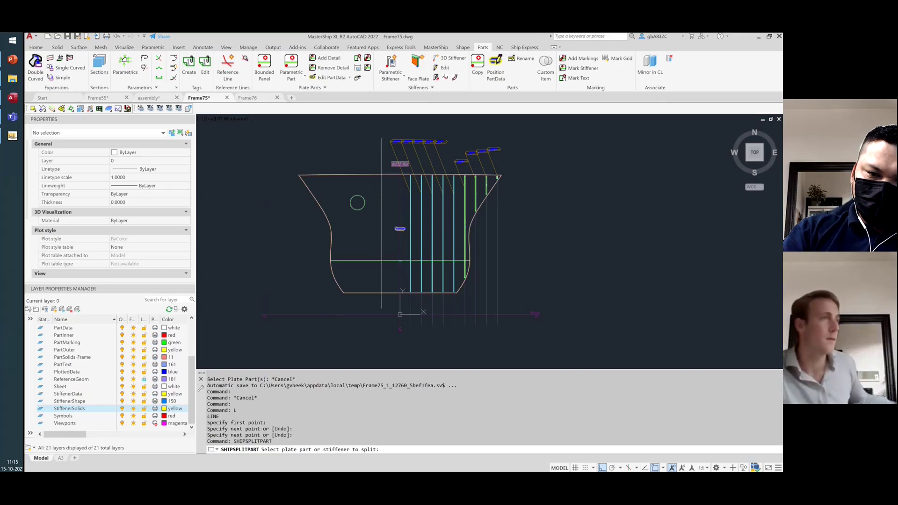
pyautogui.press('Return')
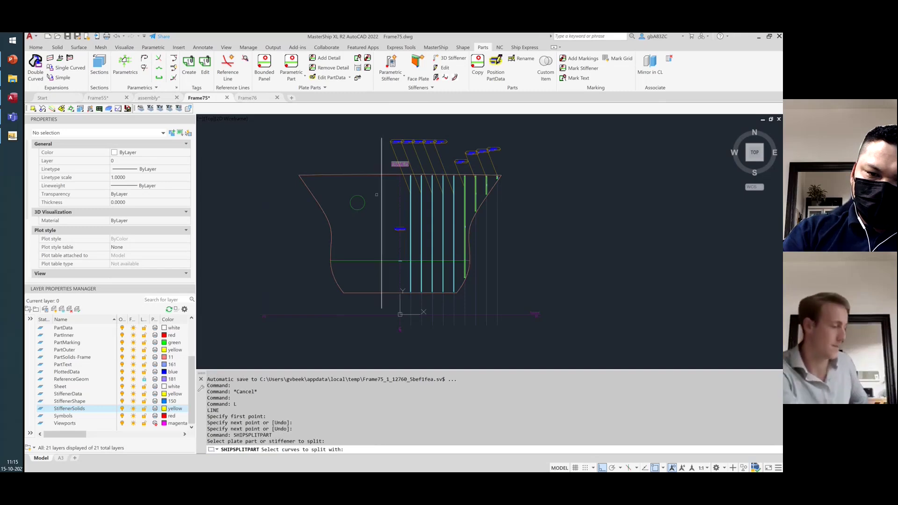
pyautogui.click(383, 169)
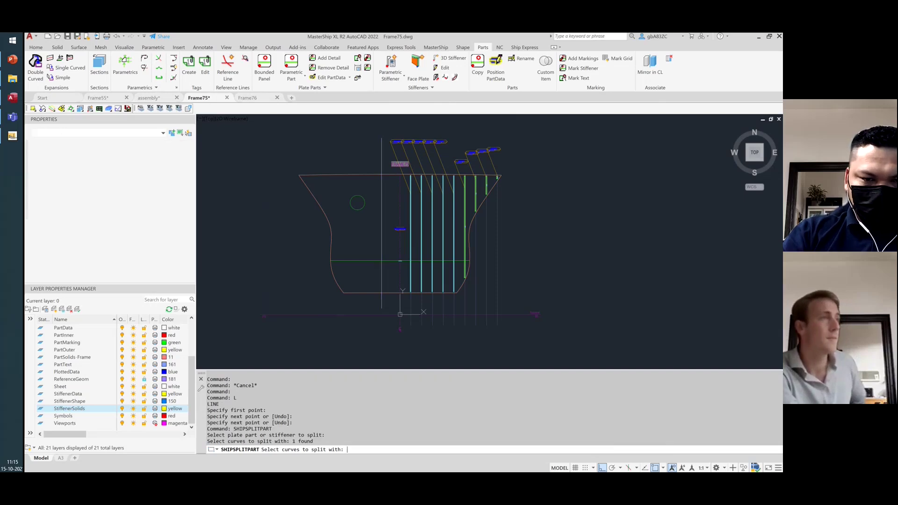
pyautogui.press('Return')
pyautogui.click(373, 146)
pyautogui.press('Delete')
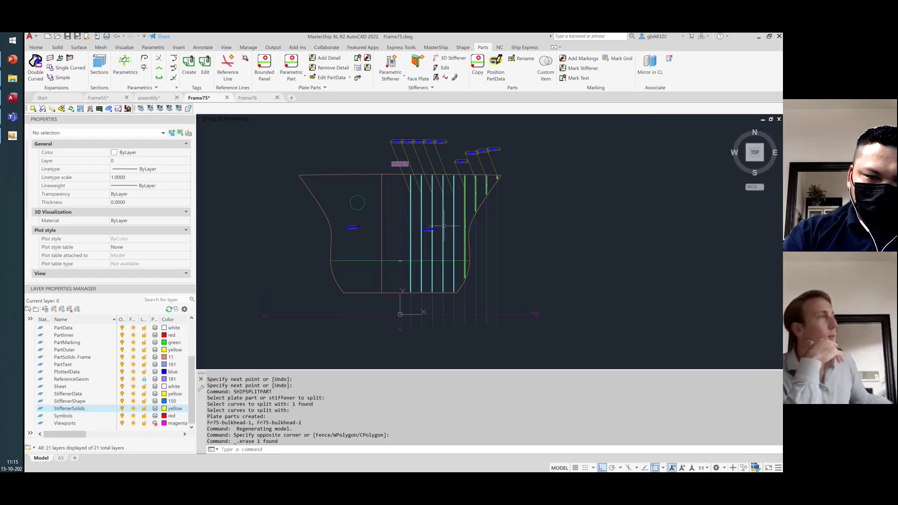
# - Start SHIPADDMARKINGGRID on the split plate part containing the circle marking and set the waterlines interval to [2000..6000,500]
pyautogui.click(616, 59)
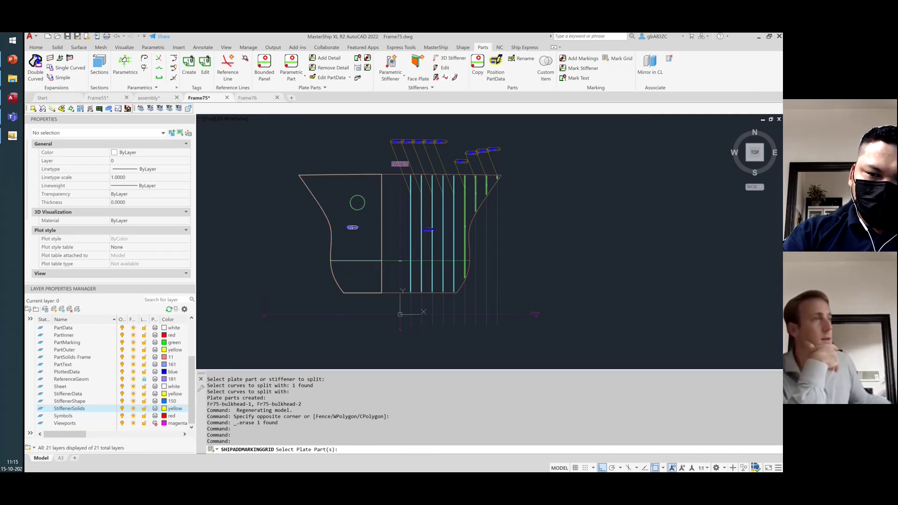
pyautogui.click(400, 261)
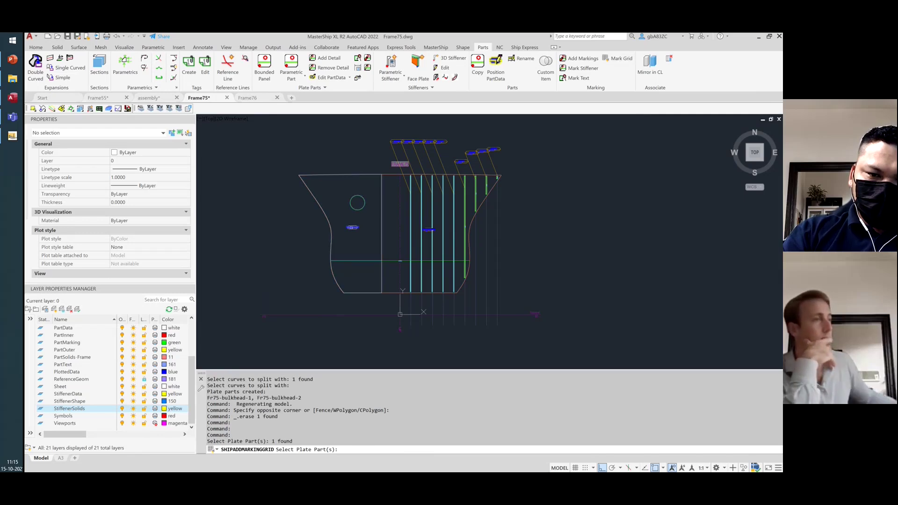
pyautogui.press('Return')
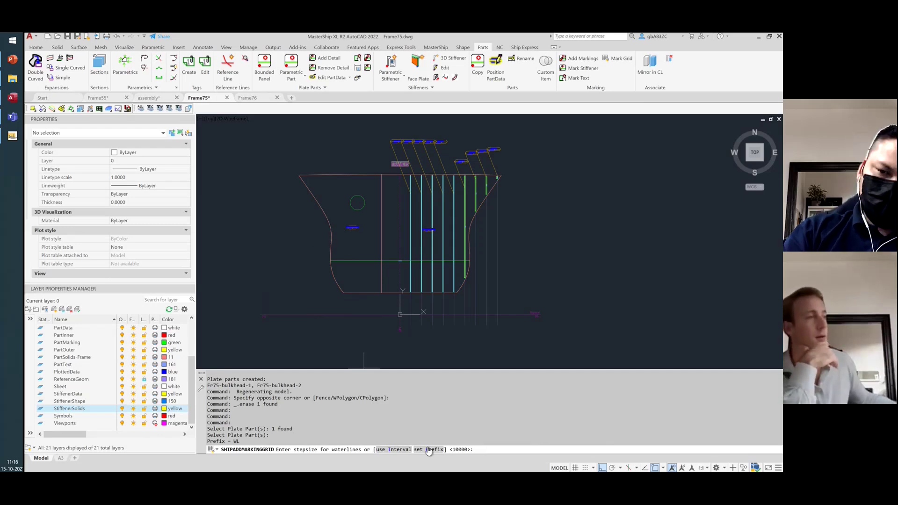
pyautogui.click(384, 450)
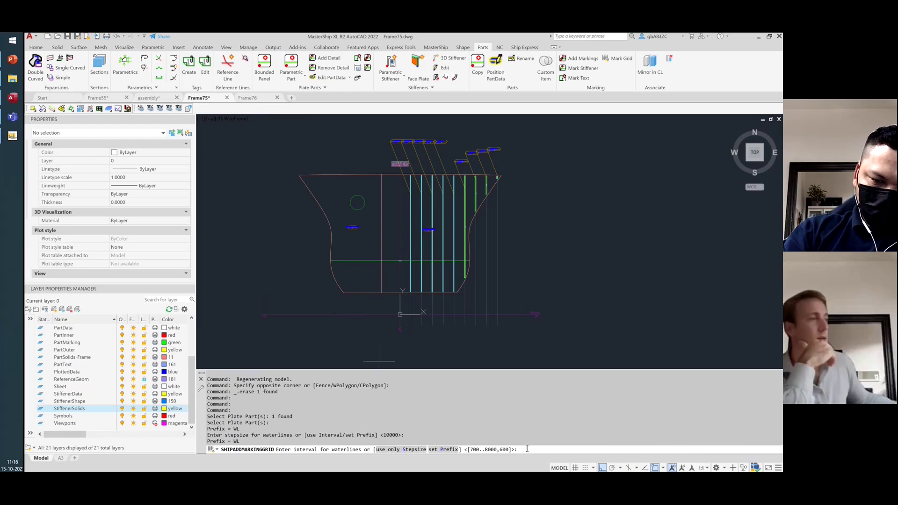
pyautogui.write('[20')
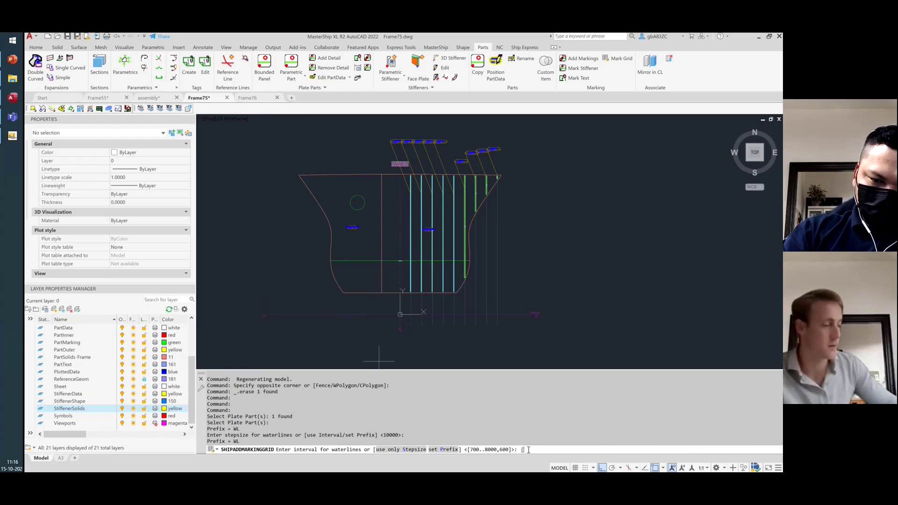
pyautogui.write('00')
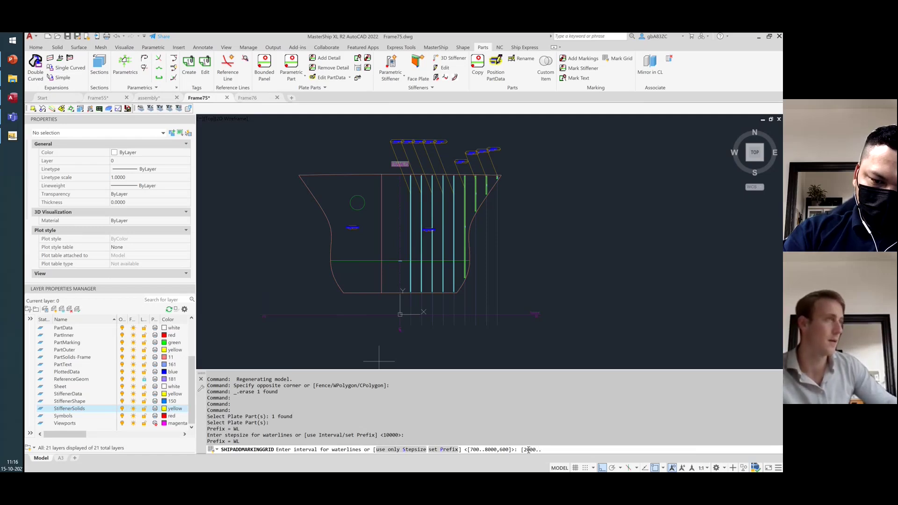
pyautogui.write('..6000')
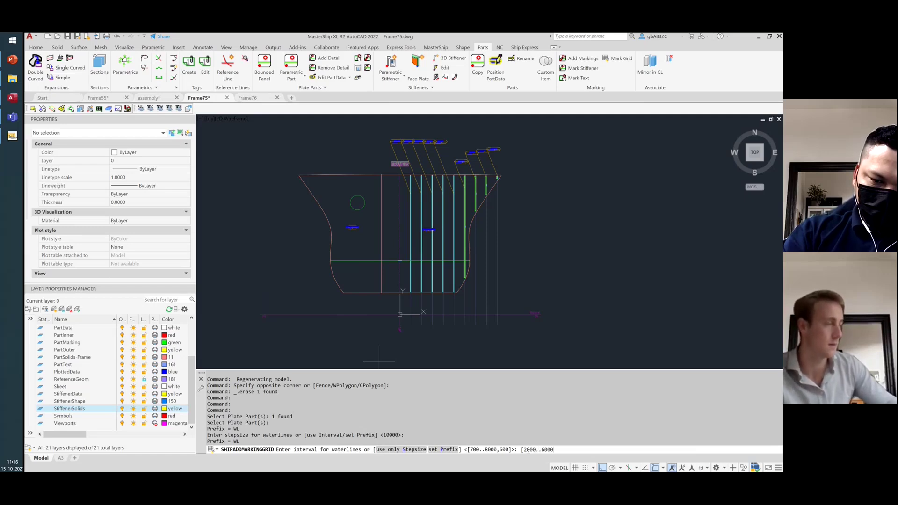
pyautogui.write(',500')
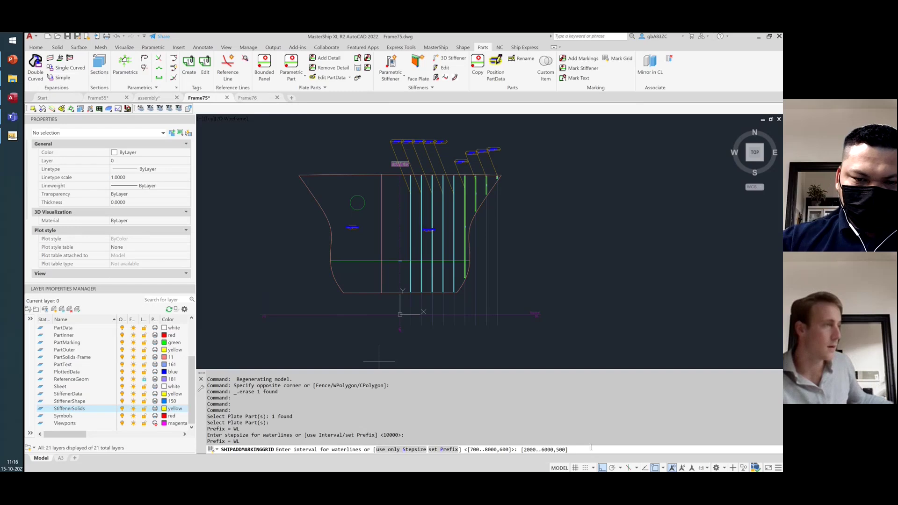
pyautogui.moveTo(591, 448); pyautogui.dragTo(518, 449)
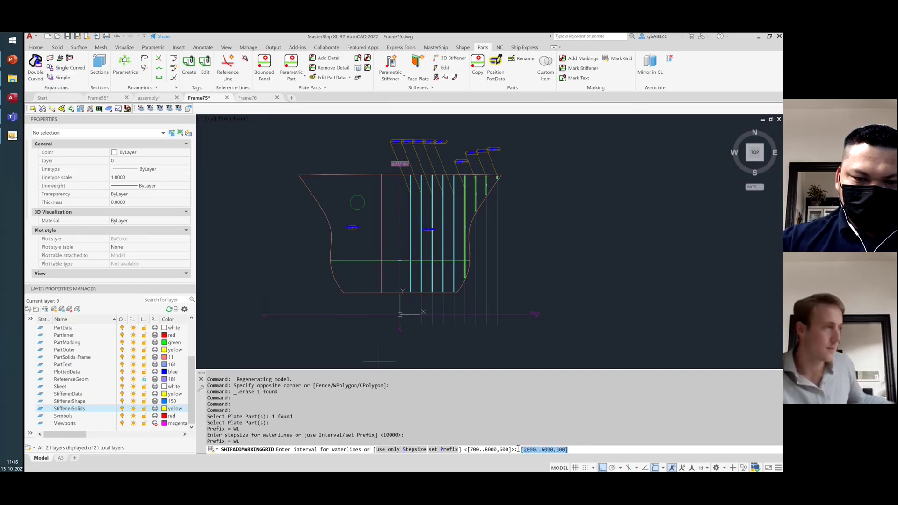
pyautogui.click(585, 449)
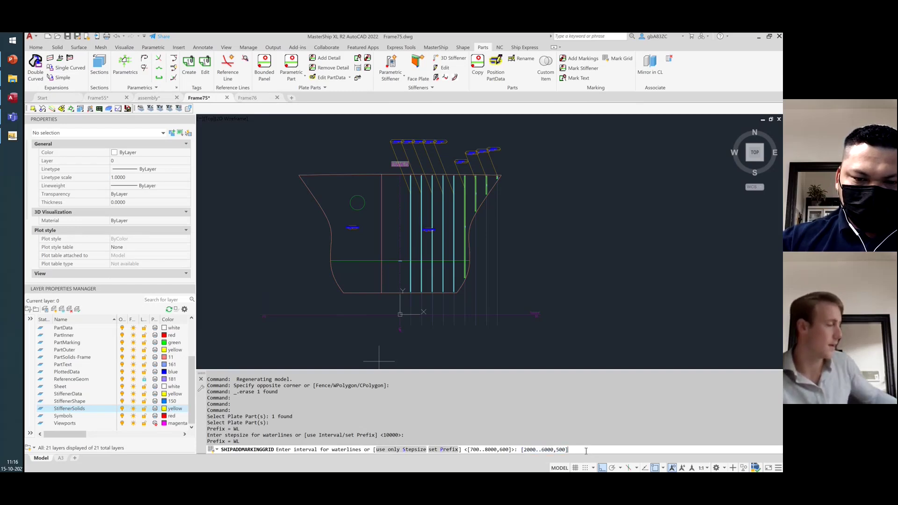
pyautogui.press('Return')
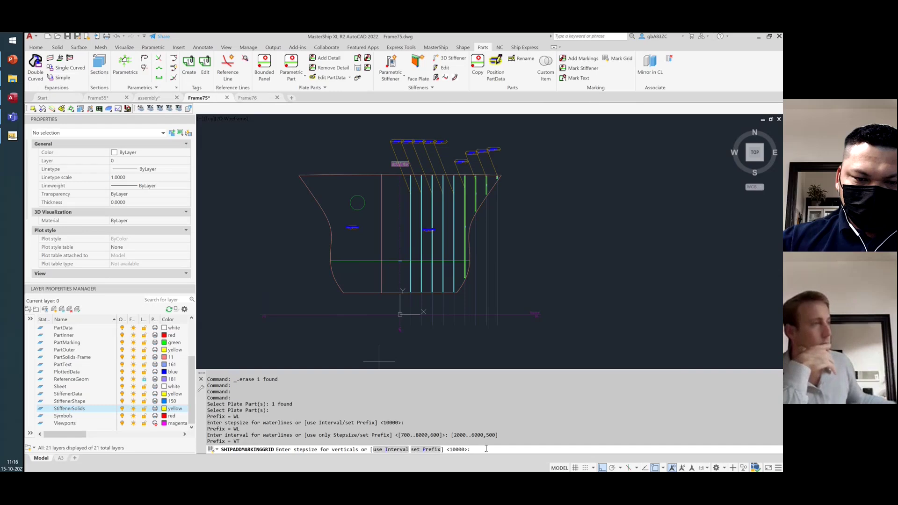
# - Try to set the marking grid's verticals interval to [-1000..-6000,1000]
pyautogui.click(392, 452)
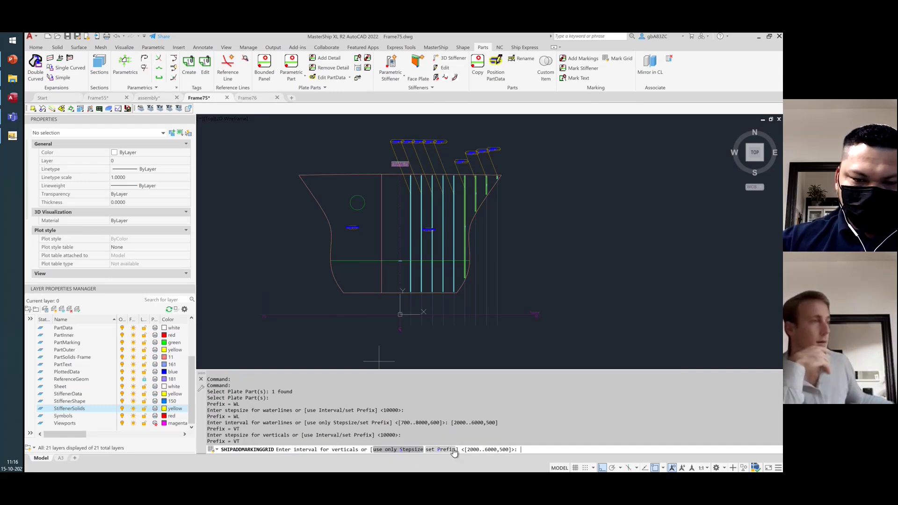
pyautogui.write('[')
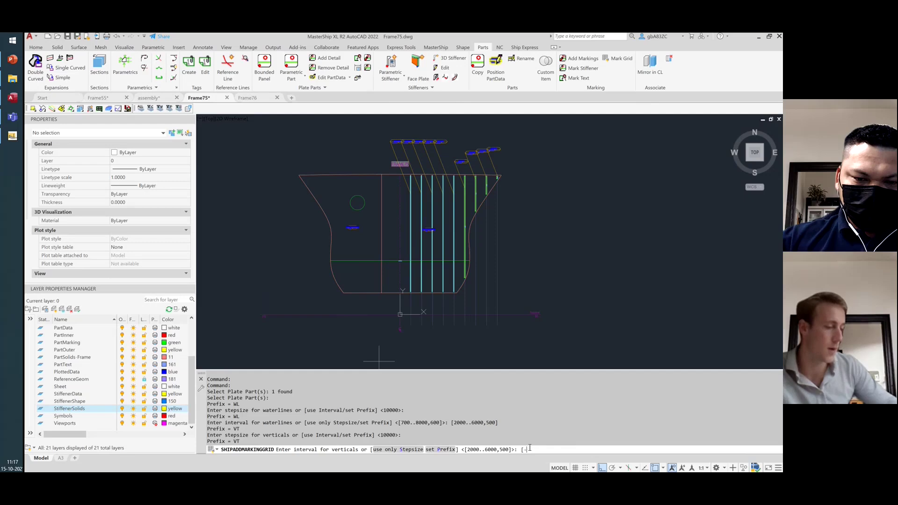
pyautogui.write('-')
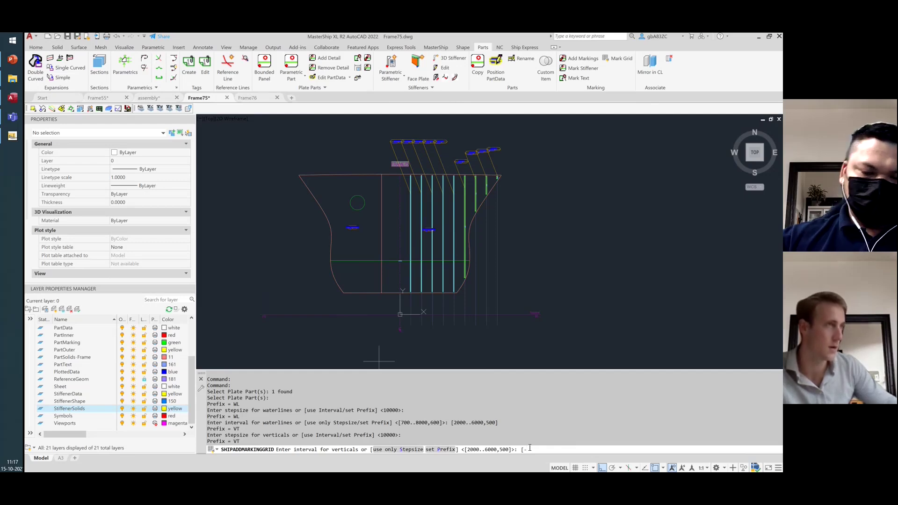
pyautogui.write('1000,..')
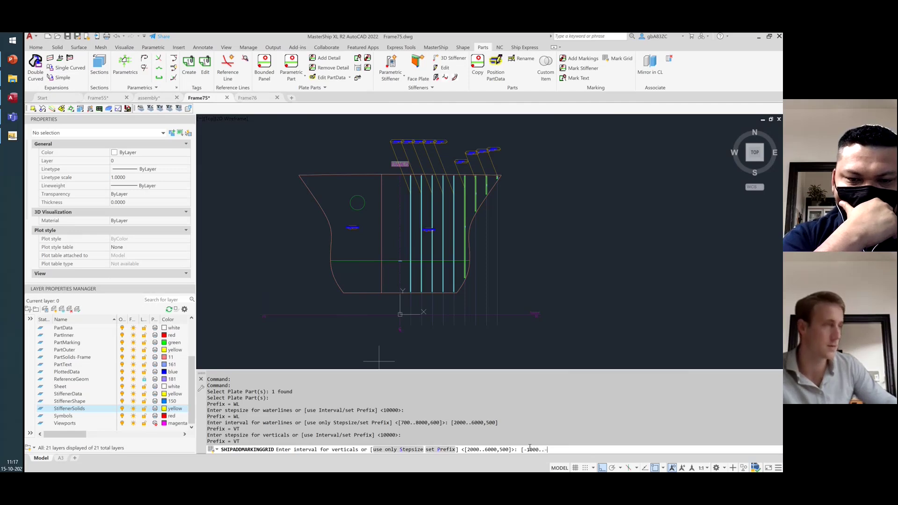
pyautogui.write('6000,10')
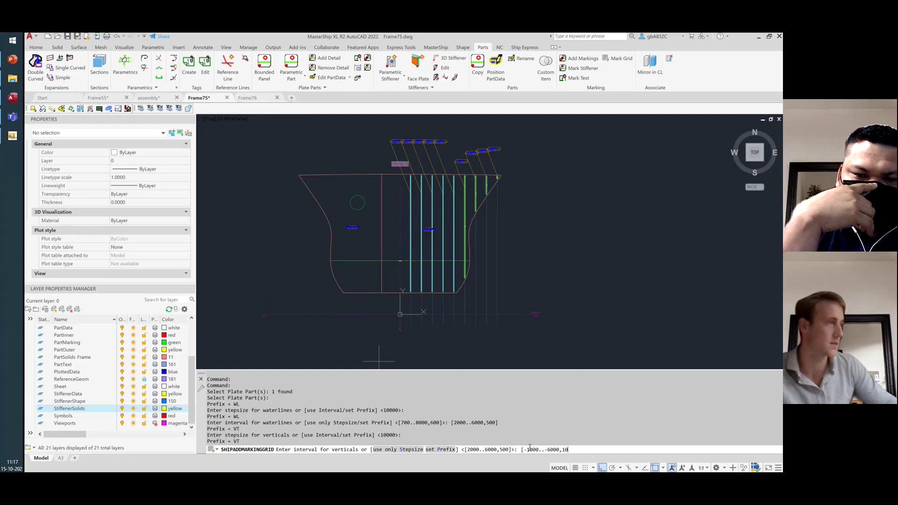
pyautogui.write('00]')
pyautogui.press('Return')
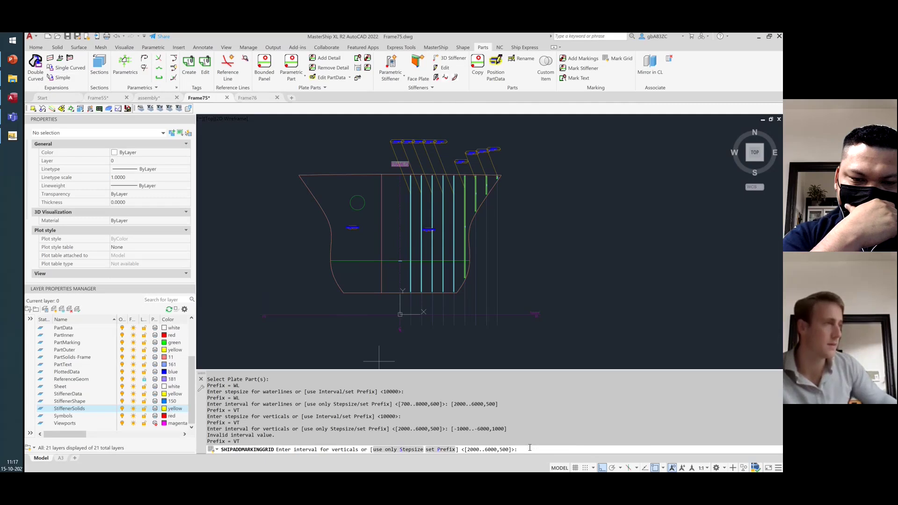
# - Generate the marking grid with the default [2000..6000,500] verticals interval and the default text height of 20
pyautogui.press('Return')
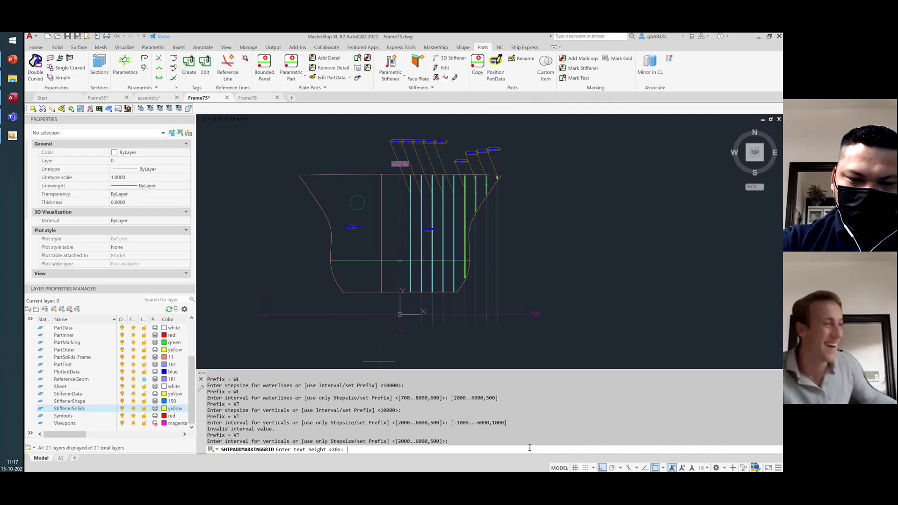
pyautogui.moveTo(219, 440); pyautogui.dragTo(302, 441)
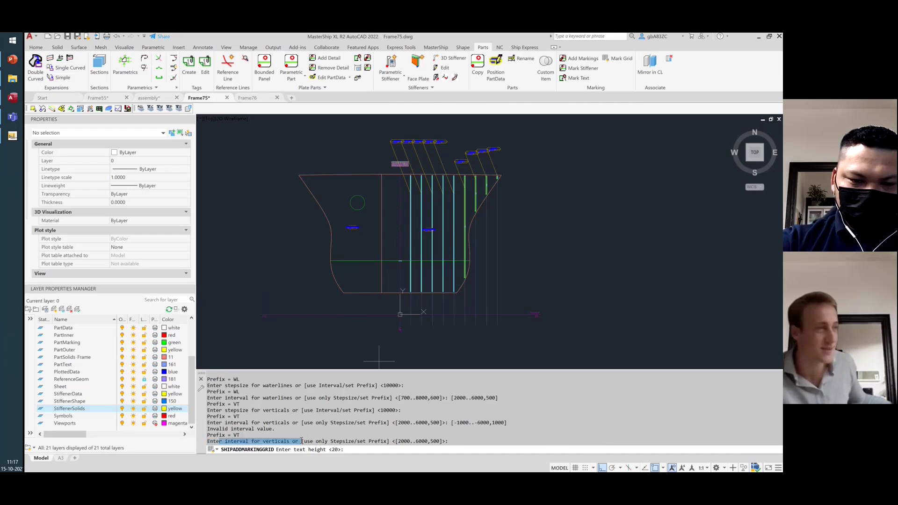
pyautogui.moveTo(294, 398); pyautogui.dragTo(263, 399)
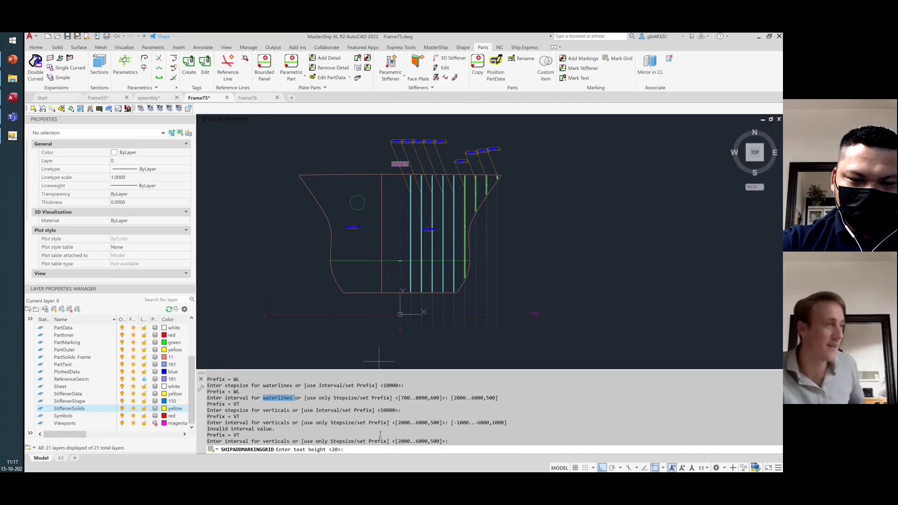
pyautogui.click(384, 453)
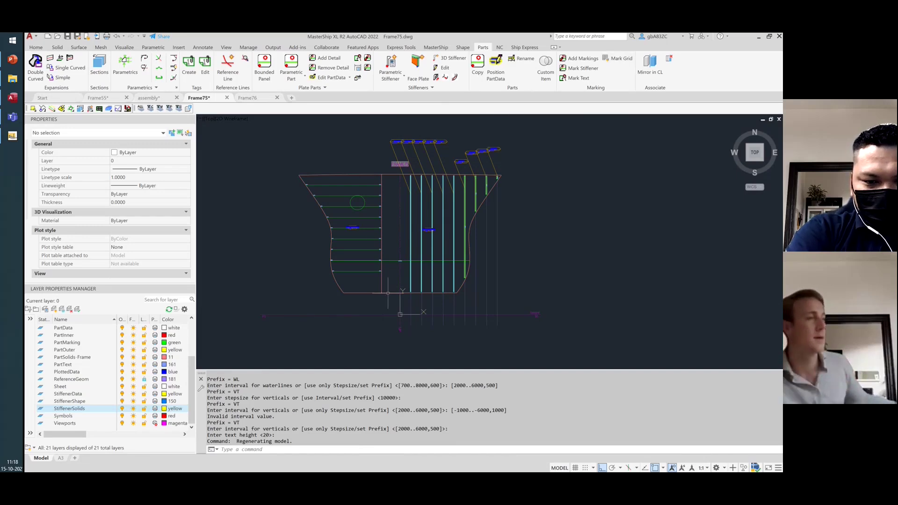
# - Undo the marking grid just added to the plate part
pyautogui.write('regen')
pyautogui.press('Return')
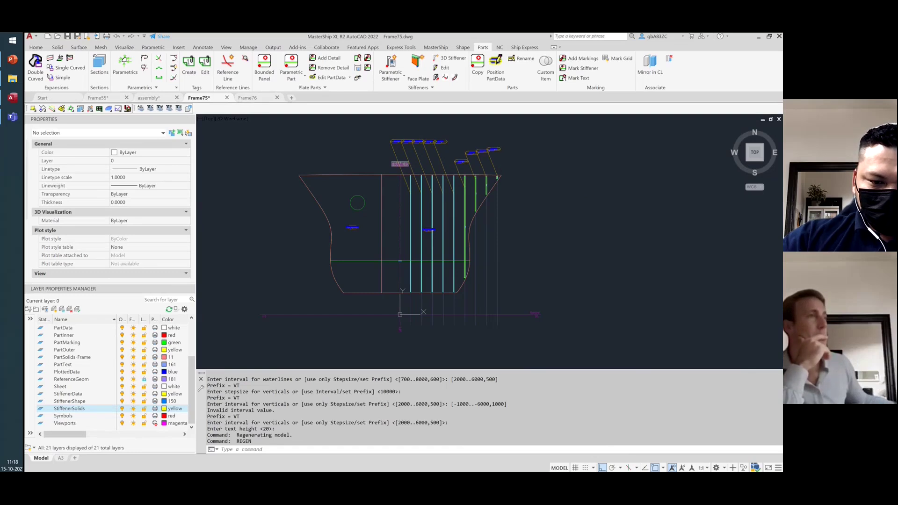
pyautogui.click(618, 58)
pyautogui.click(626, 244)
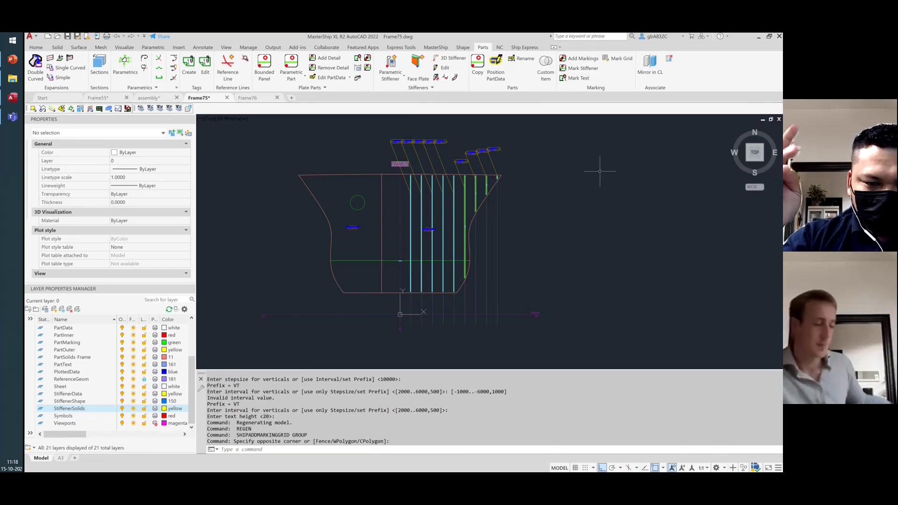
pyautogui.press('Escape')
# - Restart SHIPADDMARKINGGRID on the plate part with the circle marking and accept the [2000..6000,500] interval for waterlines
pyautogui.click(617, 58)
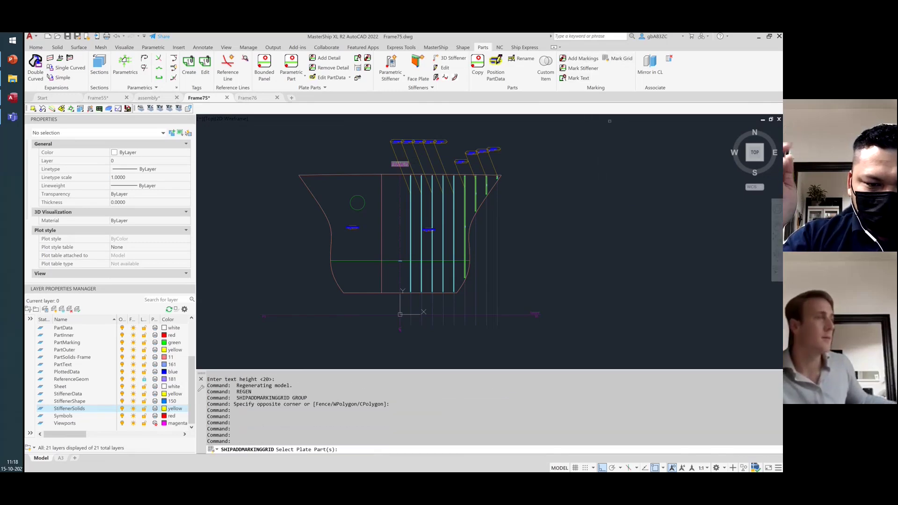
pyautogui.click(382, 225)
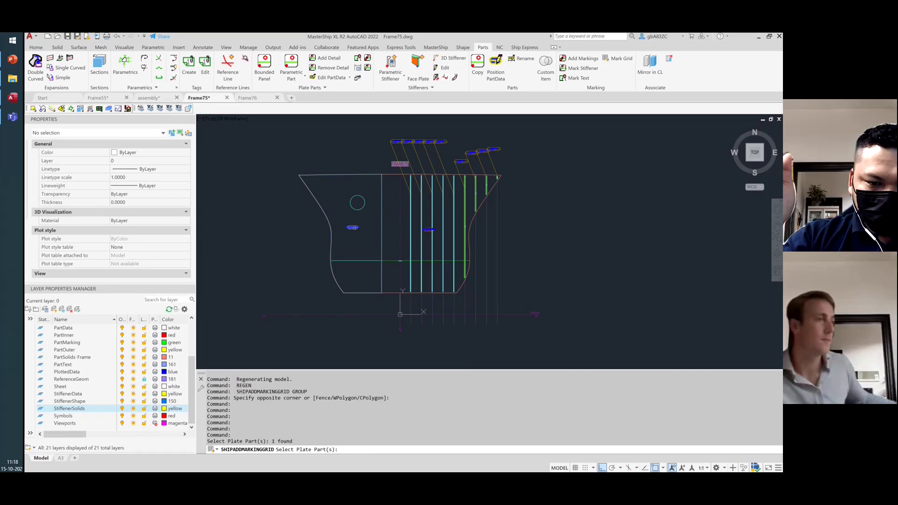
pyautogui.press('Return')
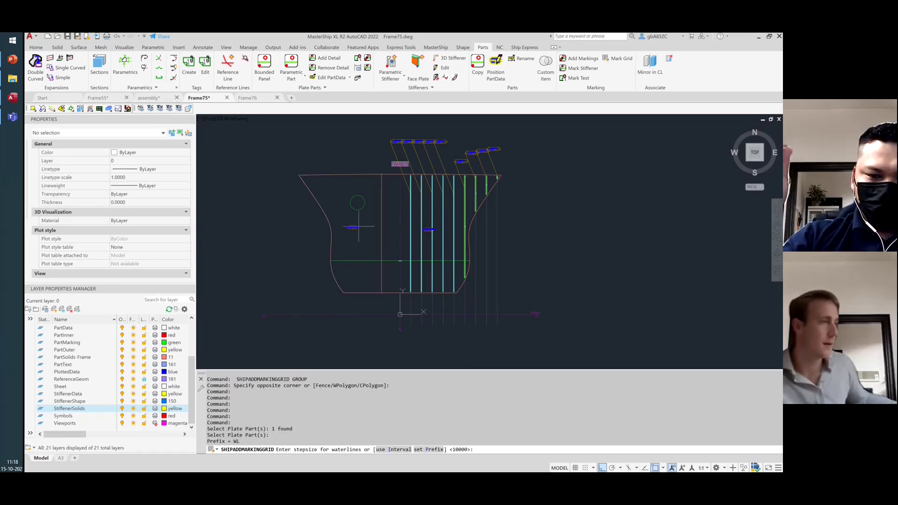
pyautogui.write('i')
pyautogui.press('Return')
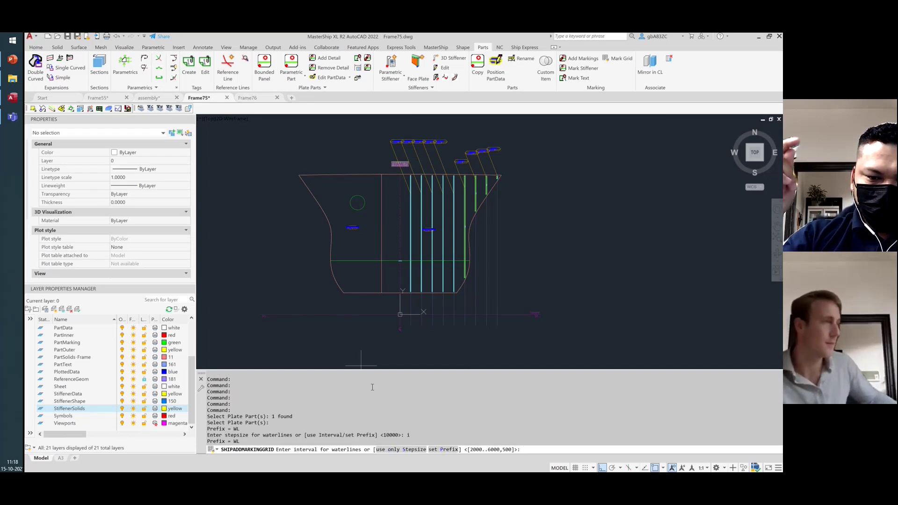
pyautogui.press('Return')
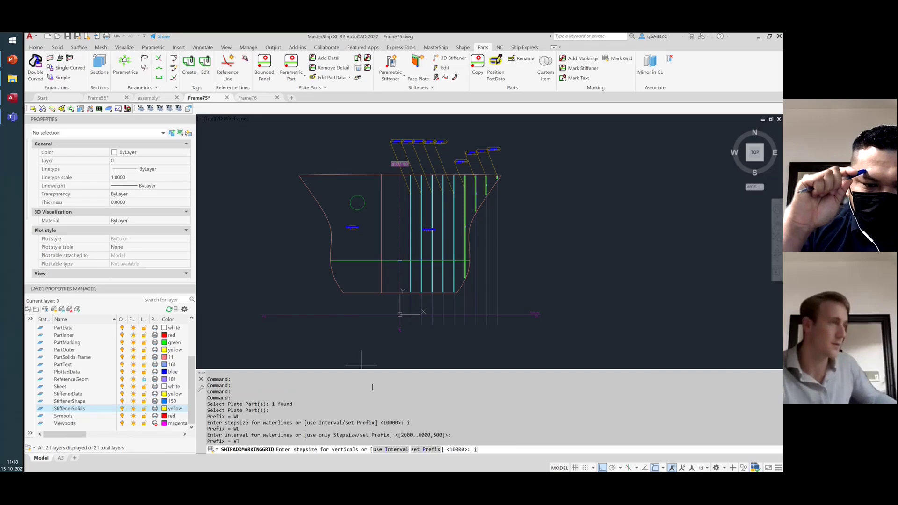
# - Set the verticals interval to [-6000..-1000,1000], accept text height 20 to create the grid, and check its labels near the plate's upper outer corner
pyautogui.write('i')
pyautogui.press('Return')
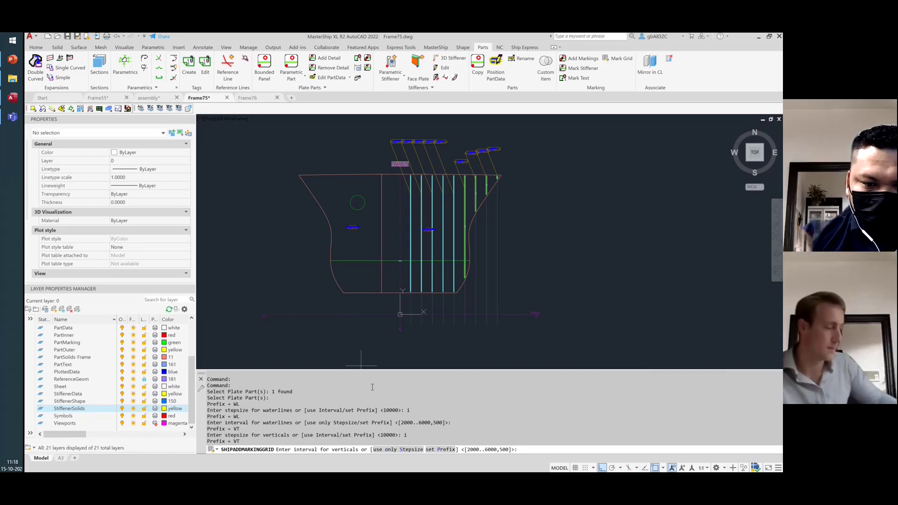
pyautogui.write('[-100')
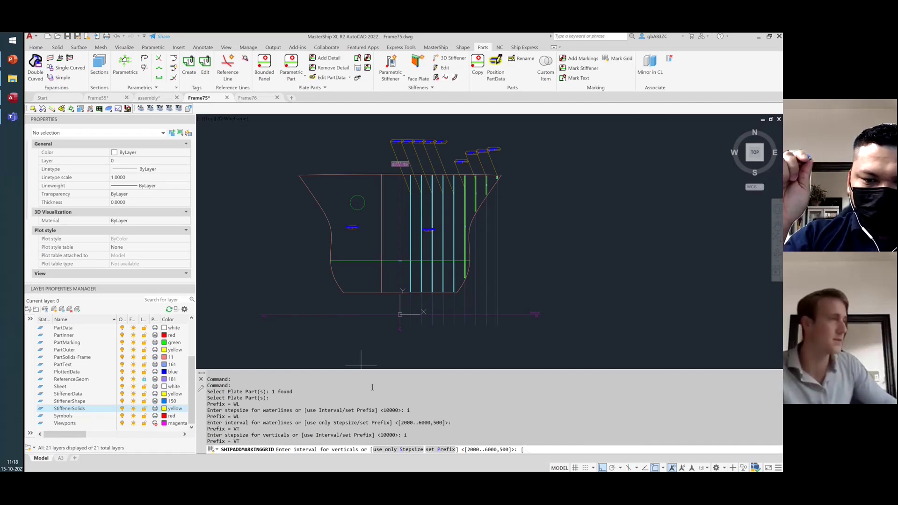
pyautogui.write('6000..-1000,1000')
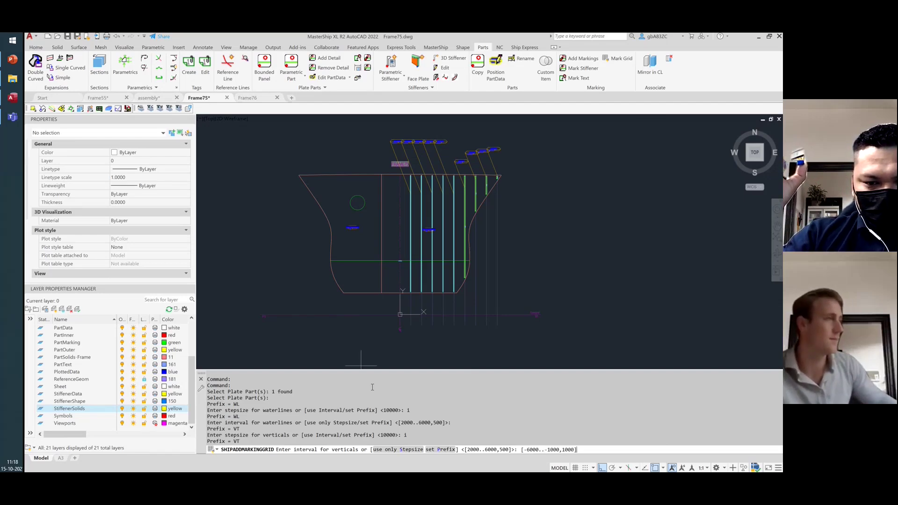
pyautogui.press('Return')
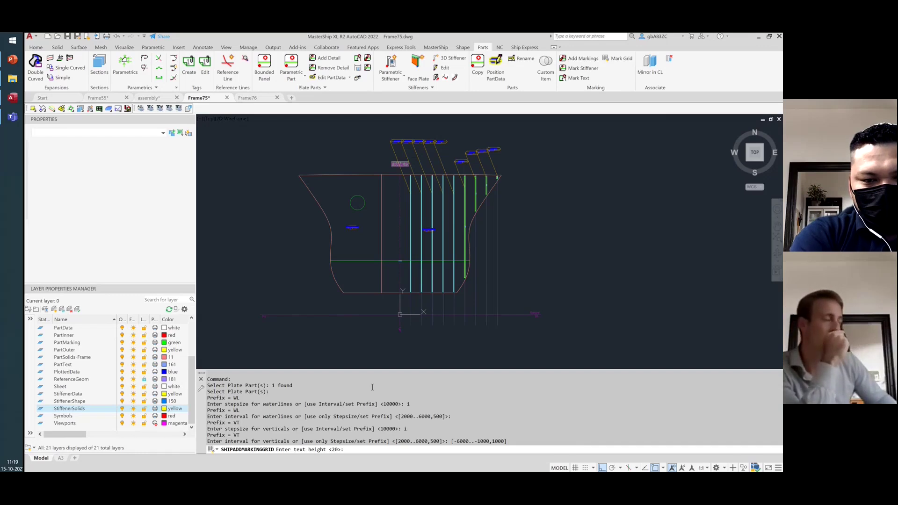
pyautogui.press('Return')
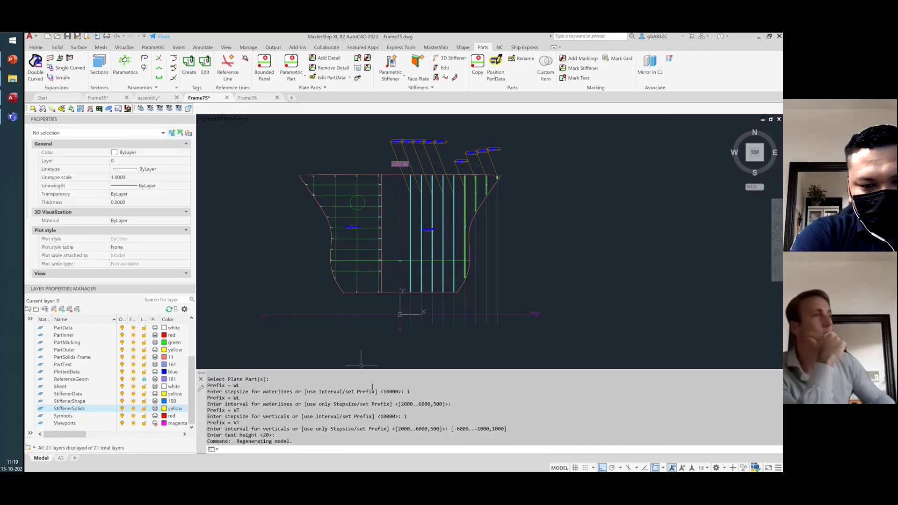
pyautogui.scroll(8, 301, 178)
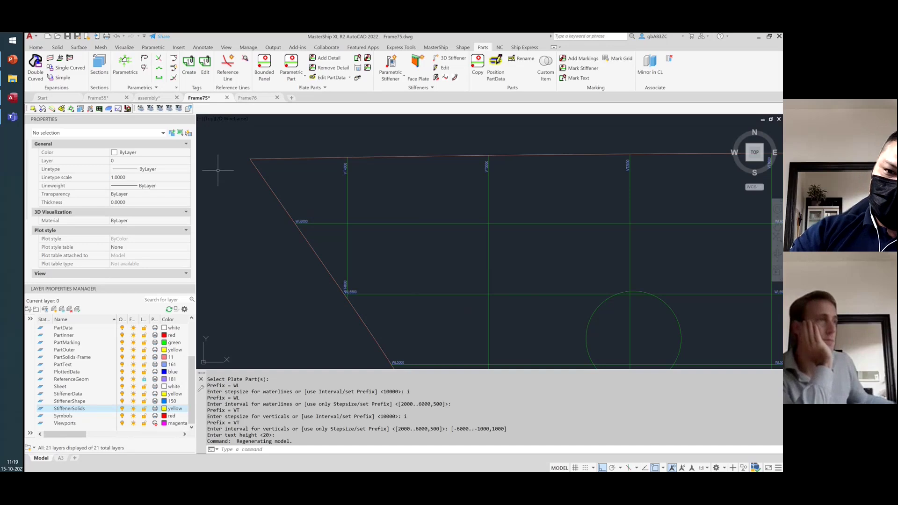
pyautogui.scroll(-2, 217, 170)
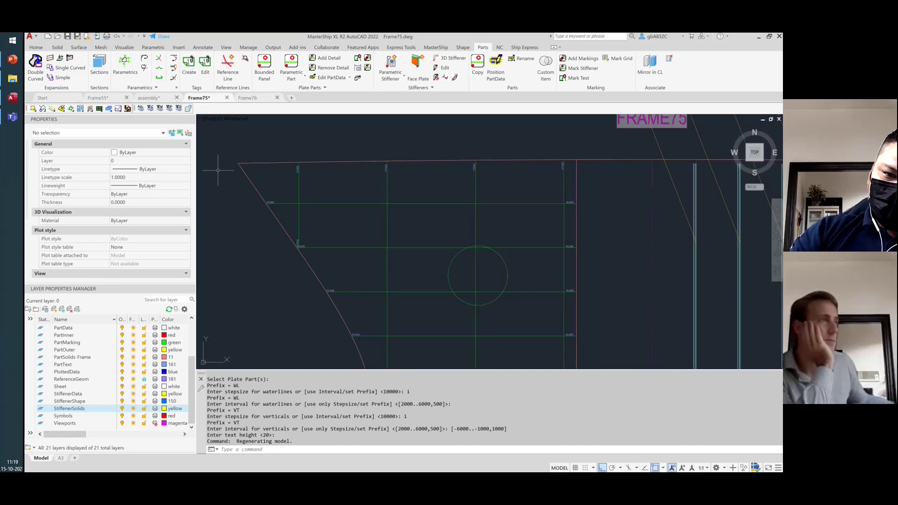
# - Examine the waterline and vertical grid labels on the Frame75 plate, from the inner upper edge down to the base of the bulkhead
pyautogui.scroll(3, 589, 199)
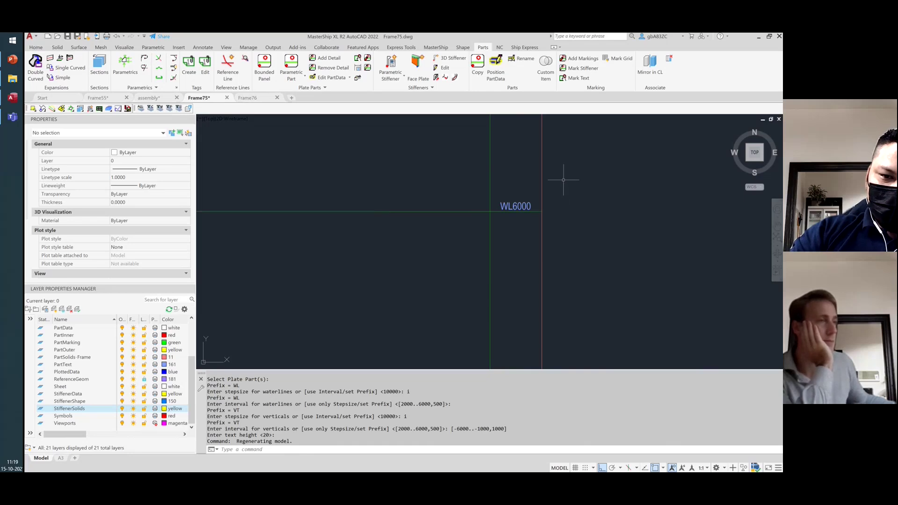
pyautogui.scroll(-2, 558, 178)
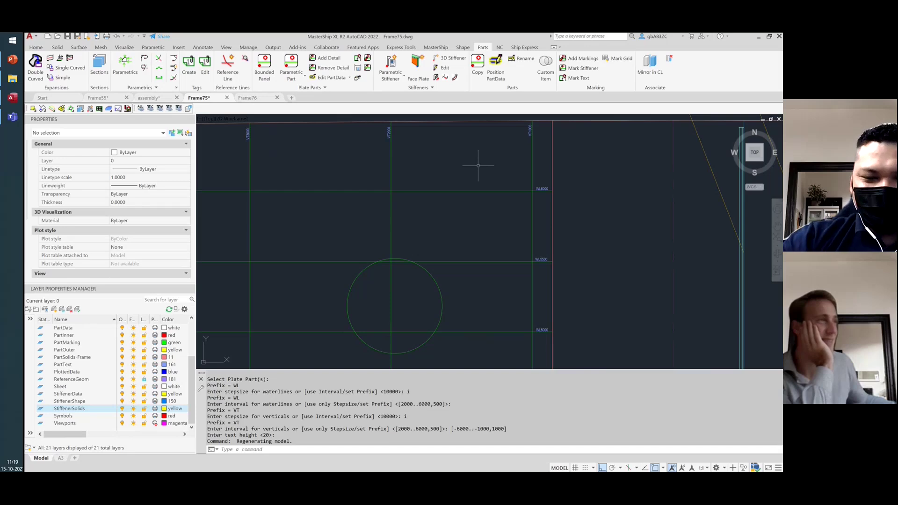
pyautogui.scroll(-3, 478, 165)
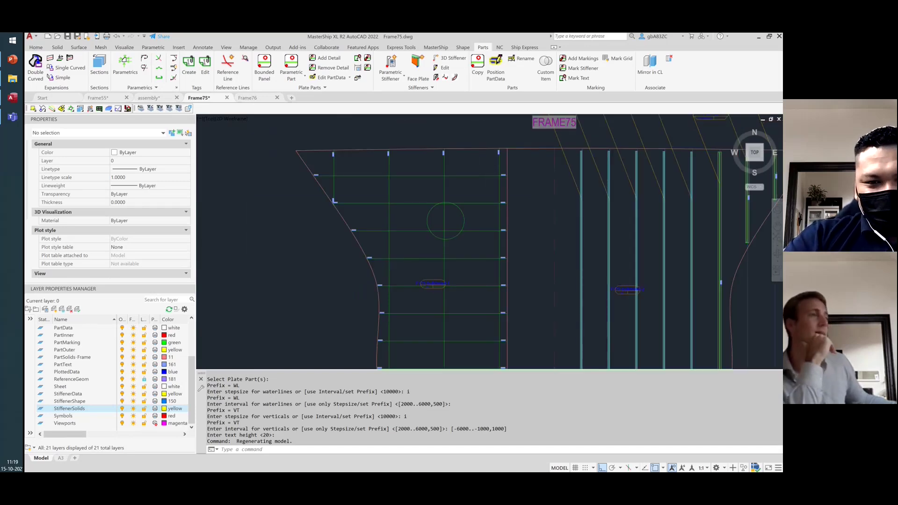
pyautogui.scroll(-2, 284, 228)
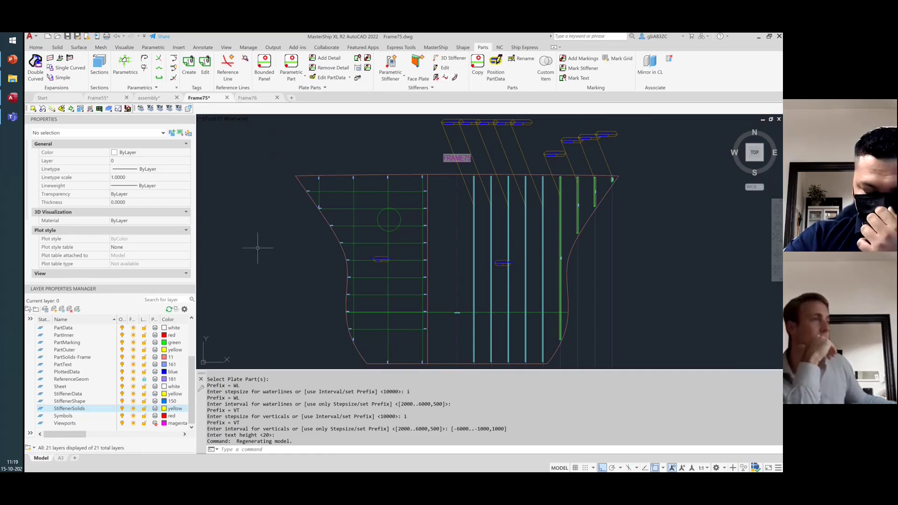
pyautogui.scroll(-3, 254, 249)
pyautogui.scroll(5, 311, 306)
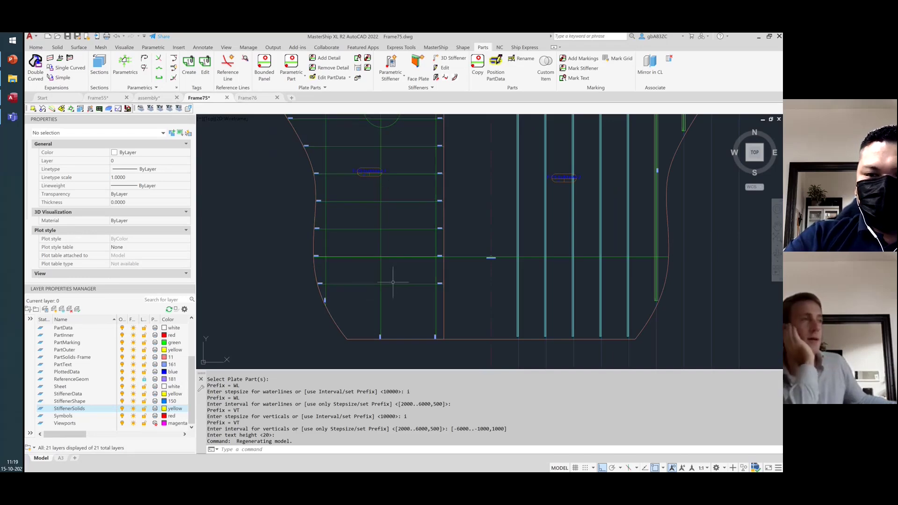
pyautogui.scroll(-2, 391, 284)
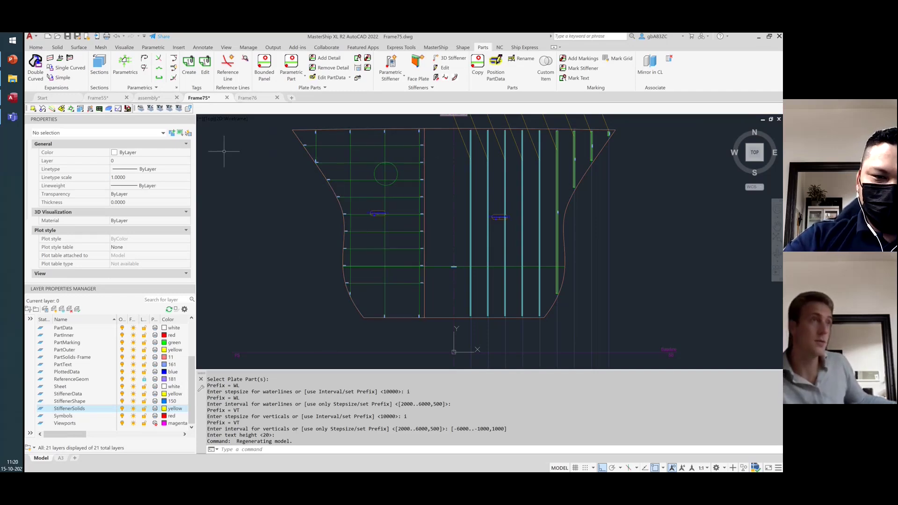
# - Switch to the assembly drawing and open the tweendeck external reference in its own drawing
pyautogui.click(159, 99)
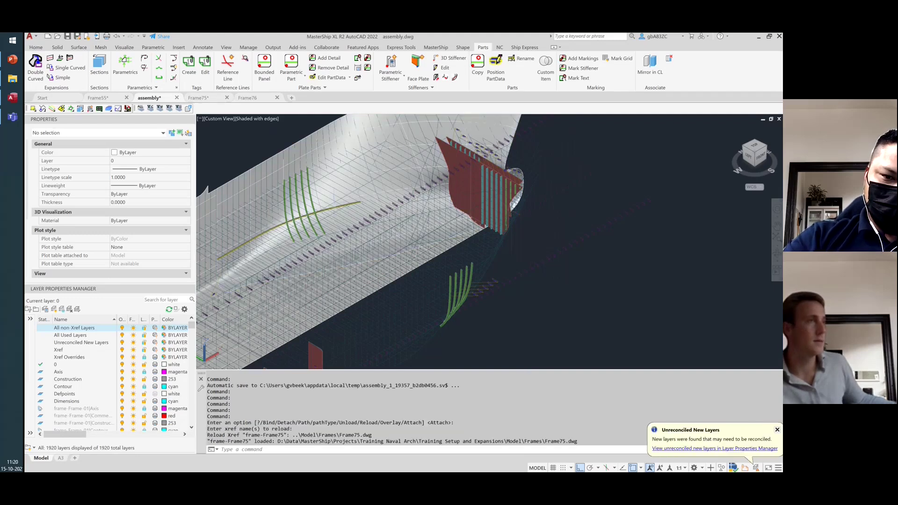
pyautogui.click(444, 304)
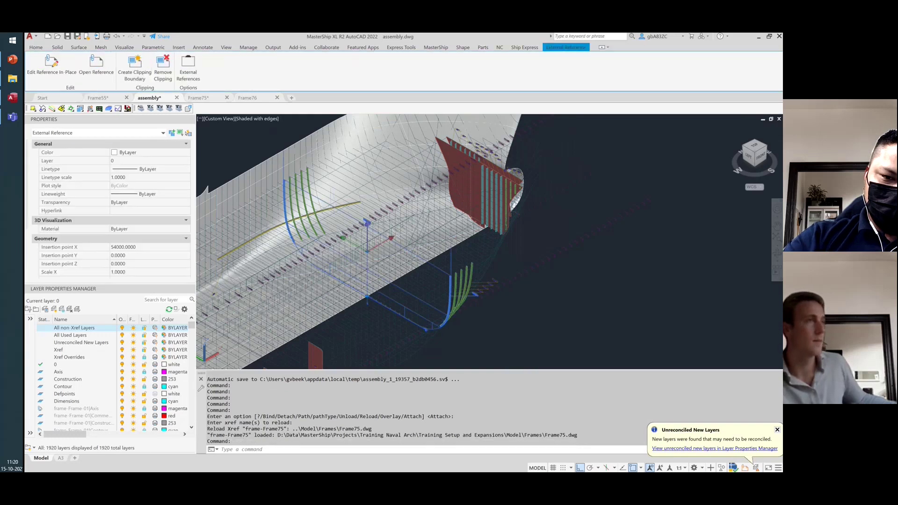
pyautogui.press('Escape')
pyautogui.click(321, 217)
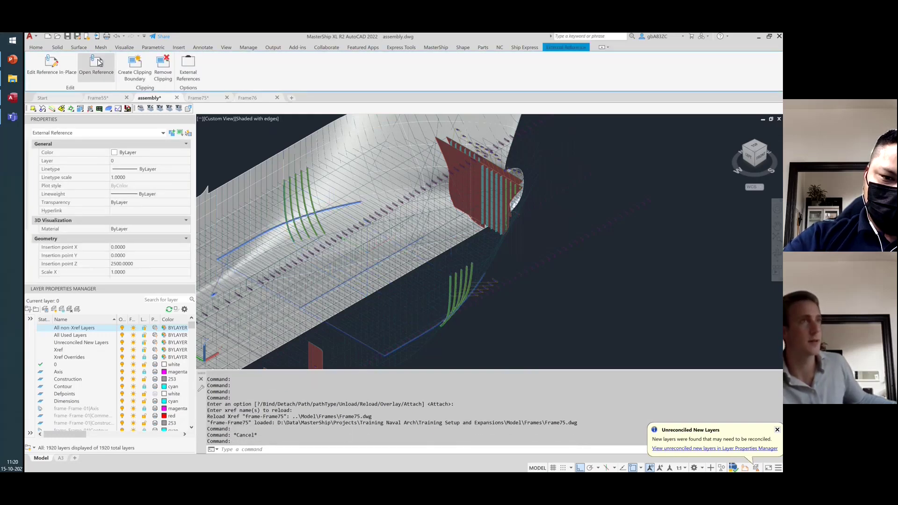
pyautogui.click(98, 63)
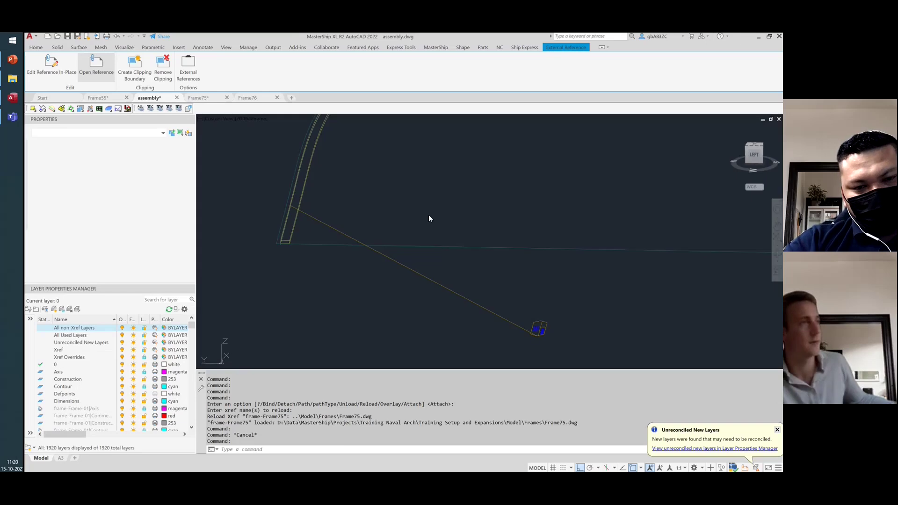
# - Erase the loose curves and short lines lying outside the tweendeck outline, working in top view
pyautogui.click(755, 148)
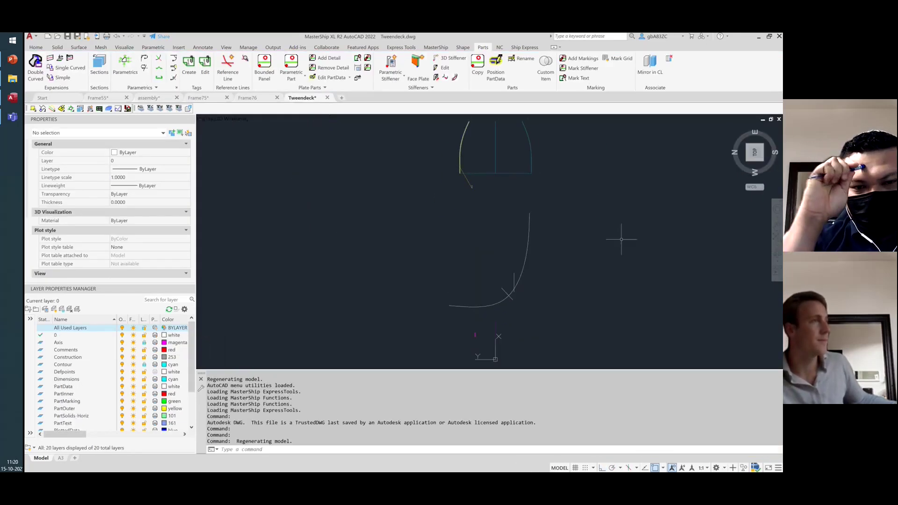
pyautogui.click(567, 306)
pyautogui.click(435, 240)
pyautogui.press('Delete')
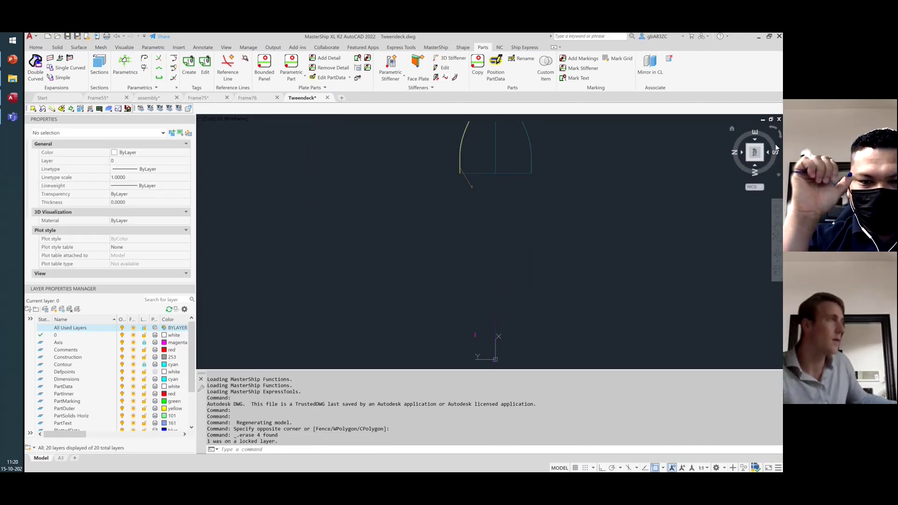
# - Draw a straight vertical line with Ortho on, crossing the whole tweendeck outline near its tapering end
pyautogui.click(775, 149)
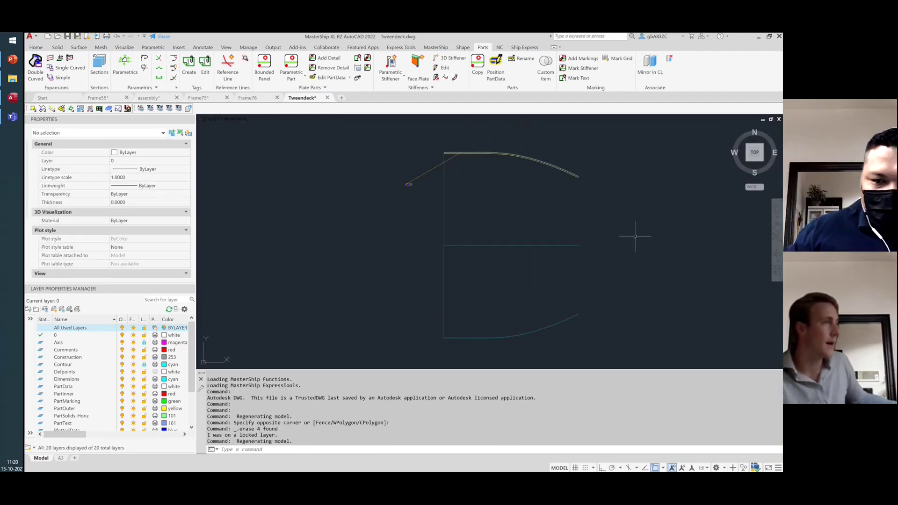
pyautogui.write('l')
pyautogui.press('Return')
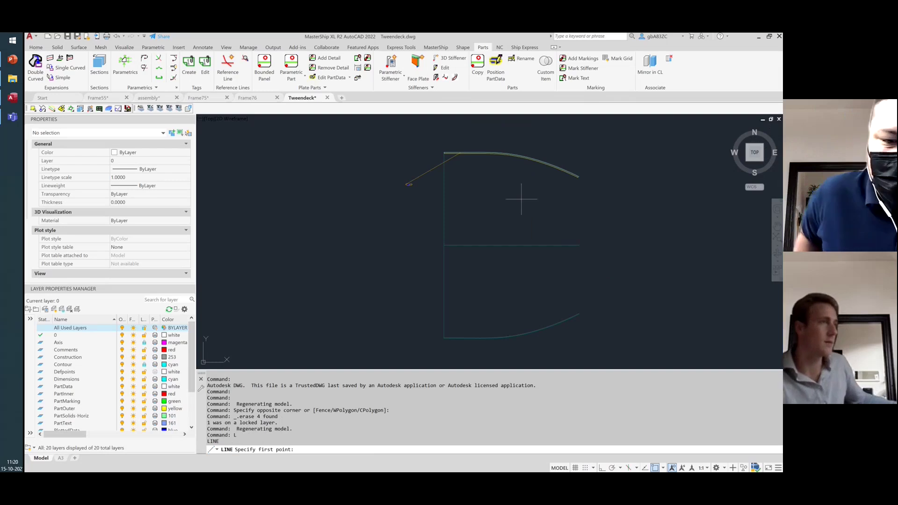
pyautogui.click(556, 143)
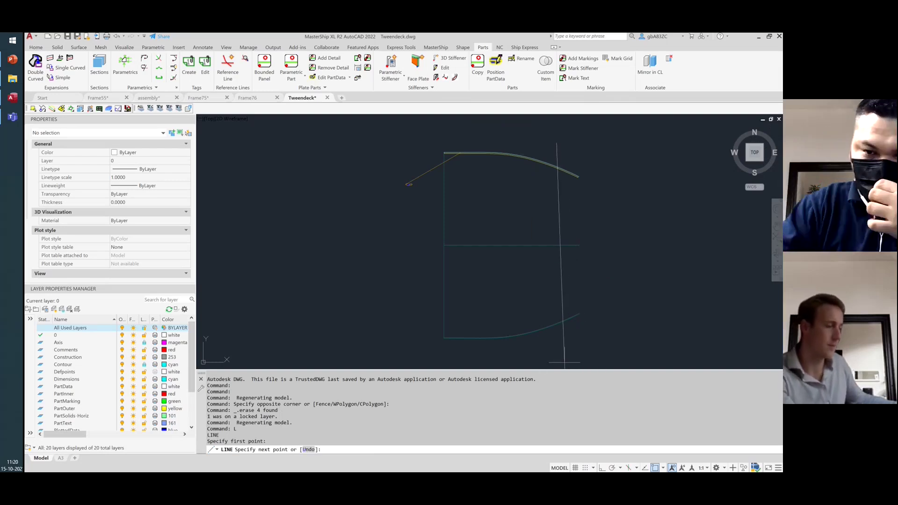
pyautogui.press('F8')
pyautogui.rightClick(576, 337)
pyautogui.click(598, 342)
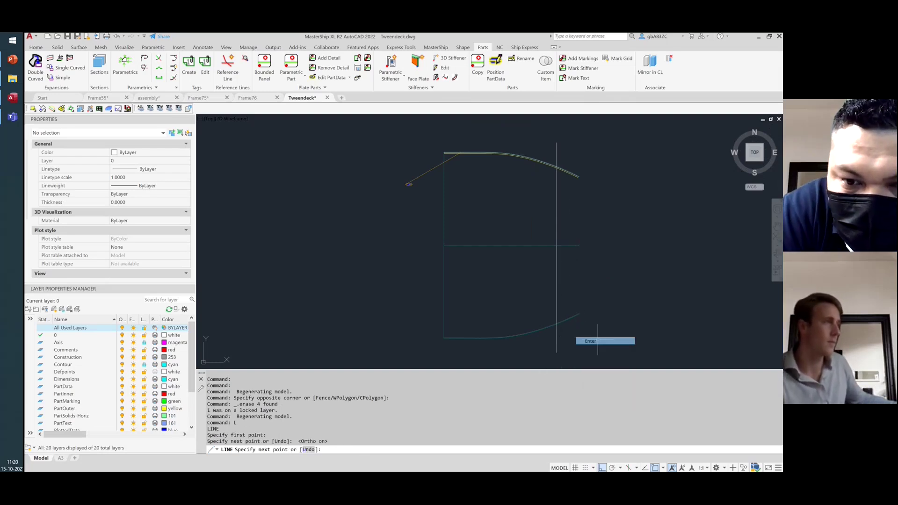
# - Create a generic parametric part from the centerline, outer contour, end line and new vertical line, in STEEL with 12 mm thickness
pyautogui.click(291, 63)
pyautogui.click(534, 254)
pyautogui.click(501, 230)
pyautogui.click(561, 285)
pyautogui.click(529, 252)
pyautogui.scroll(5, 547, 322)
pyautogui.click(527, 246)
pyautogui.scroll(-5, 527, 246)
pyautogui.click(400, 219)
pyautogui.click(320, 164)
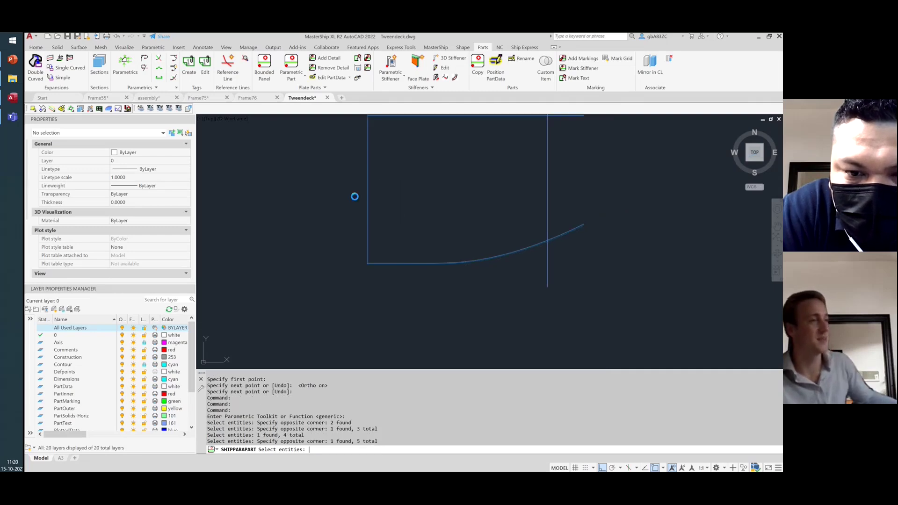
pyautogui.press('Return')
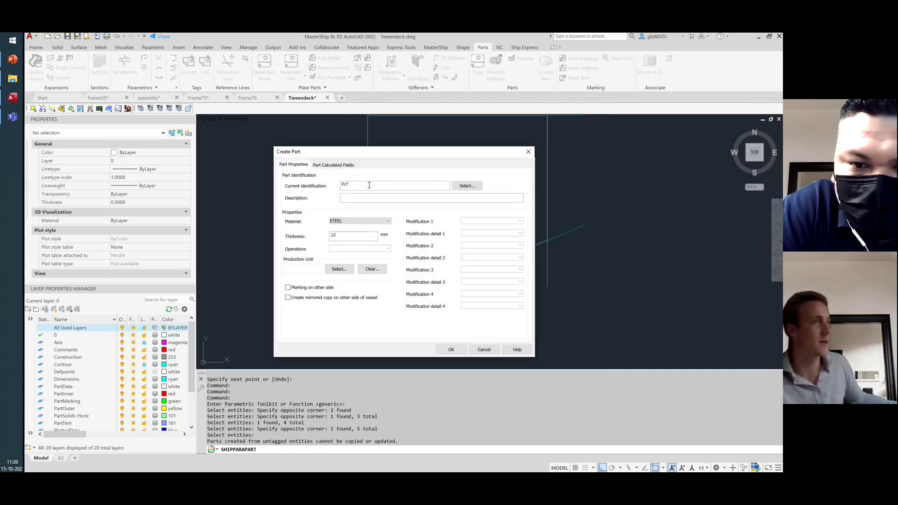
pyautogui.click(452, 350)
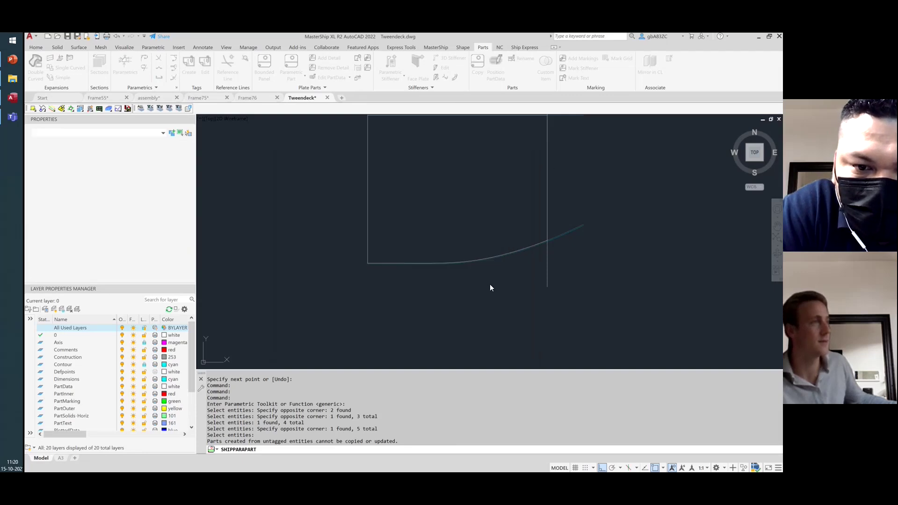
# - Start a marking grid on the new deck part, marking frame positions with prefix FR and accepting the default 10000 stepsize for verticals
pyautogui.scroll(-2, 481, 277)
pyautogui.scroll(2, 536, 192)
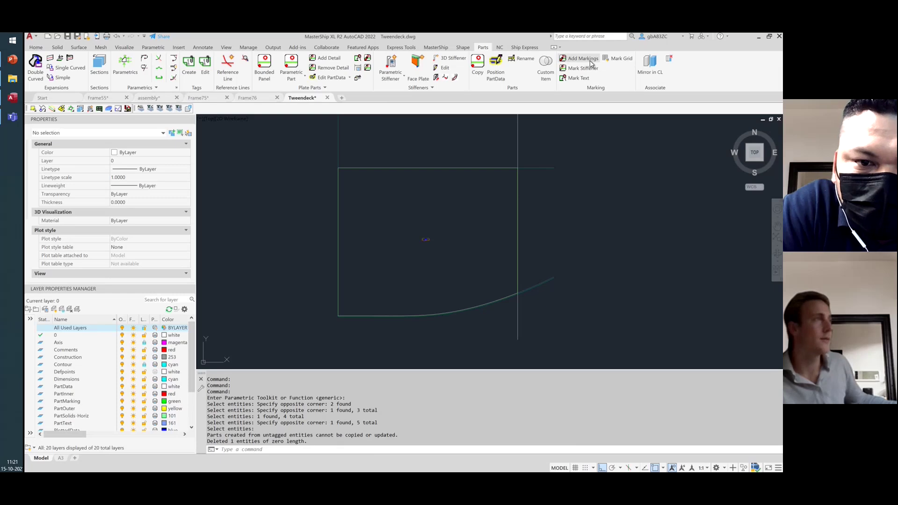
pyautogui.click(617, 59)
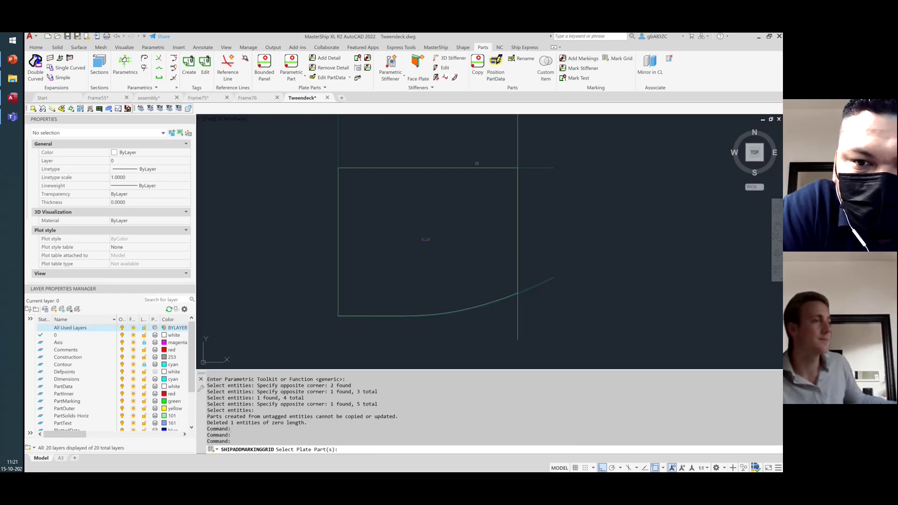
pyautogui.click(426, 239)
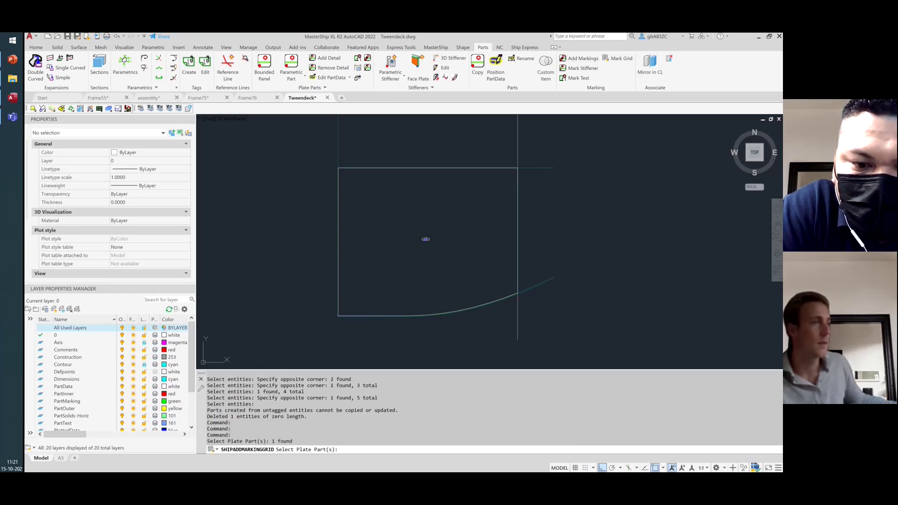
pyautogui.press('Return')
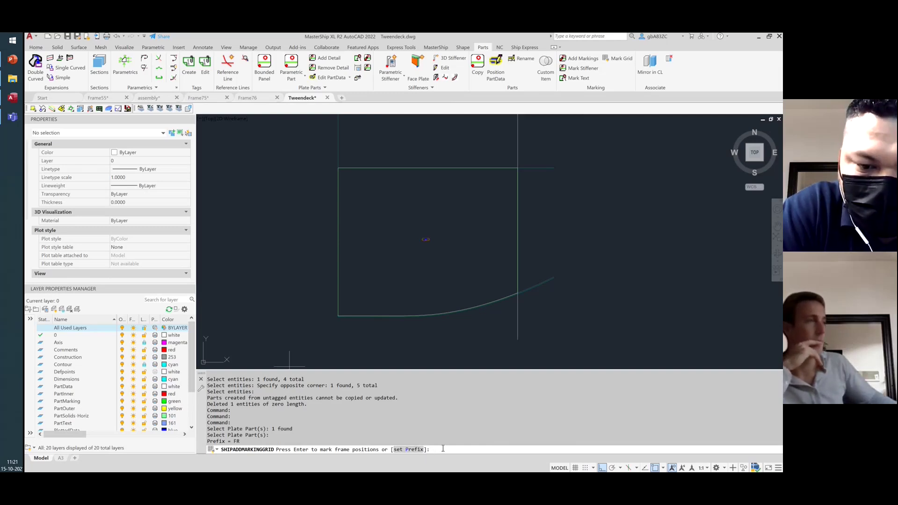
pyautogui.press('Return')
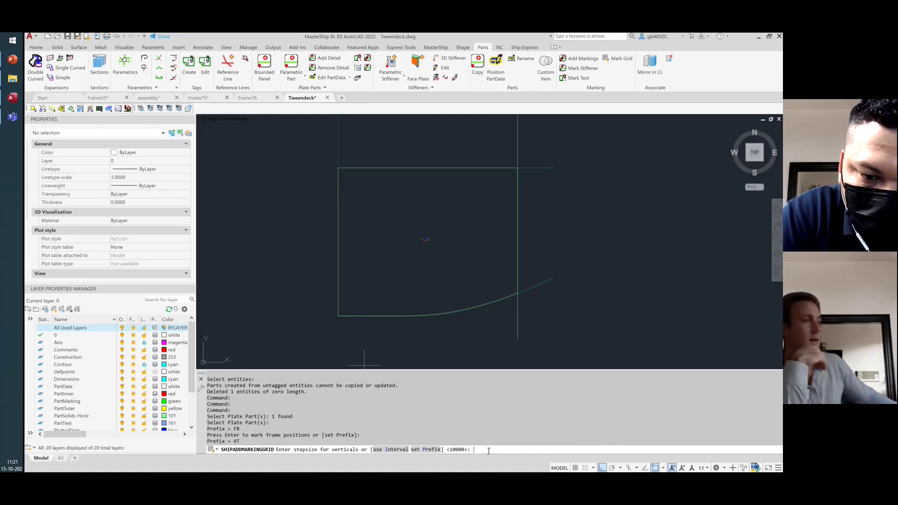
pyautogui.press('Return')
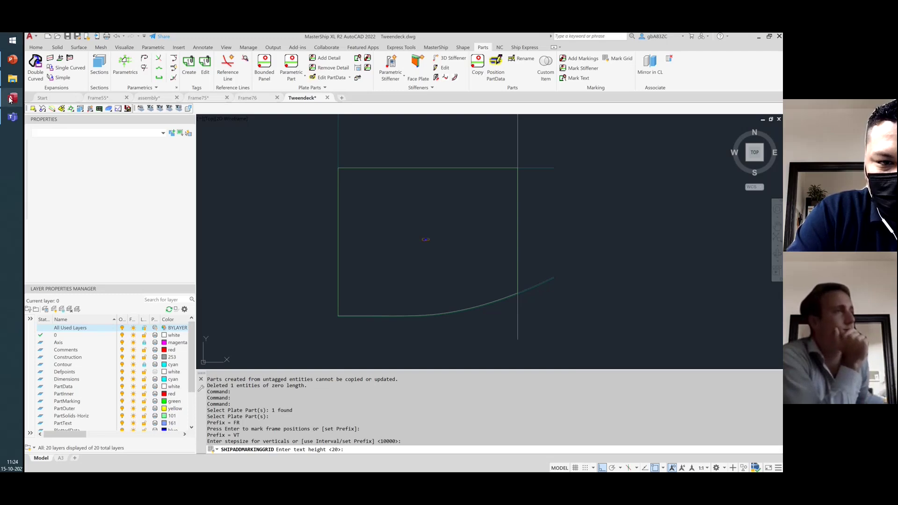
# - Switch to the PowerPoint presentation and review the Stiffeners & faceplates, Production information and Construction Drawings slides
pyautogui.moveTo(13, 117)
pyautogui.moveTo(12, 60)
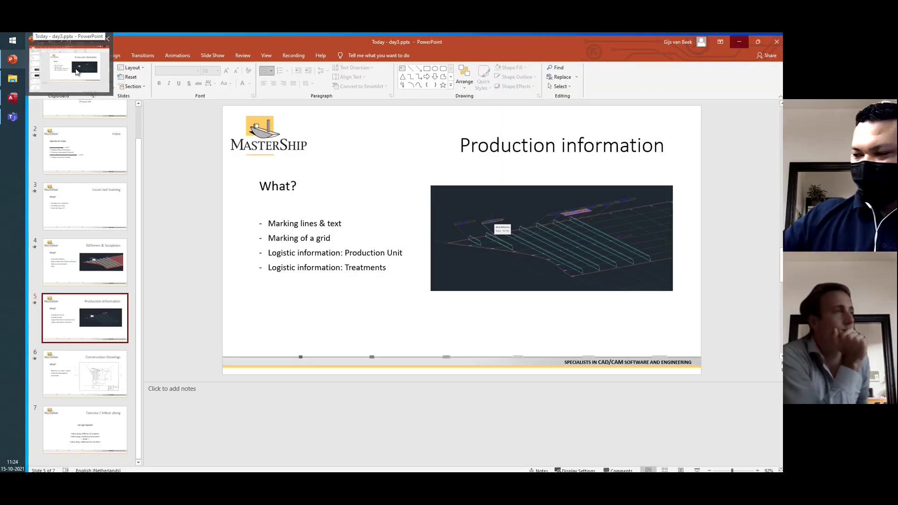
pyautogui.click(77, 72)
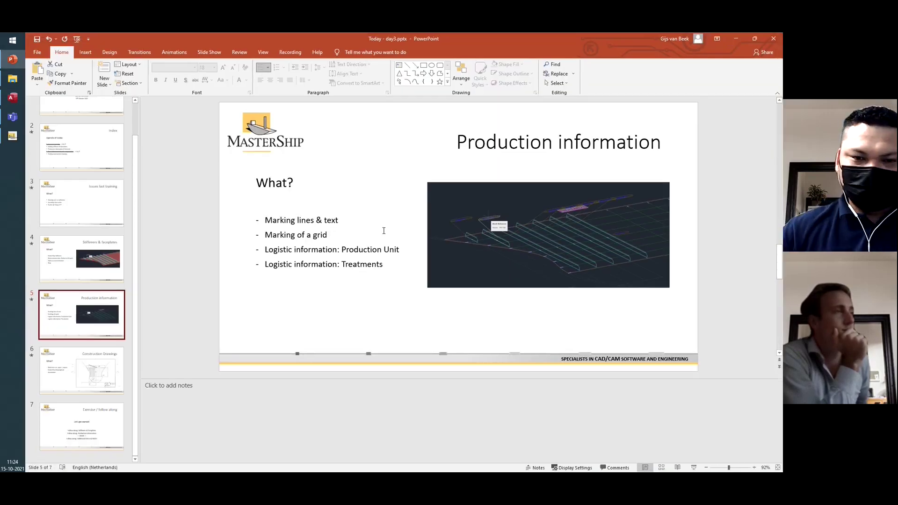
pyautogui.scroll(-1, 191, 217)
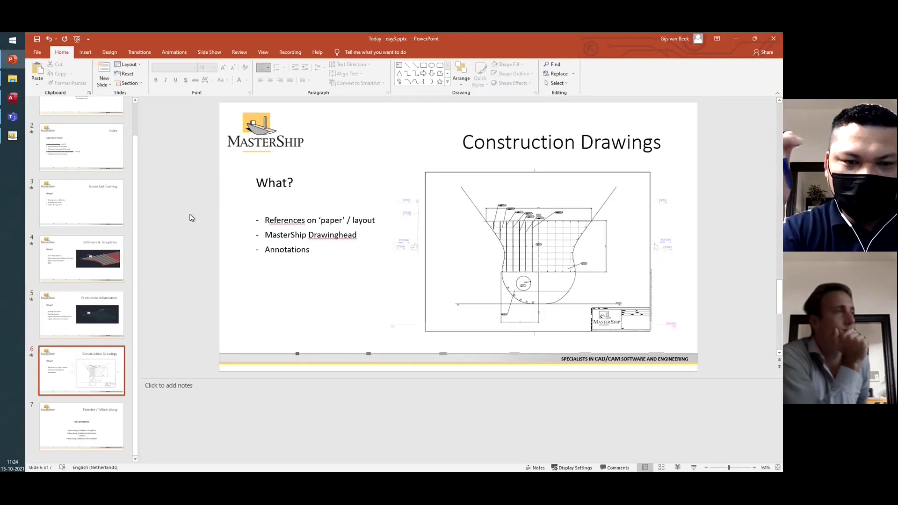
pyautogui.scroll(-1, 189, 218)
pyautogui.scroll(3, 189, 217)
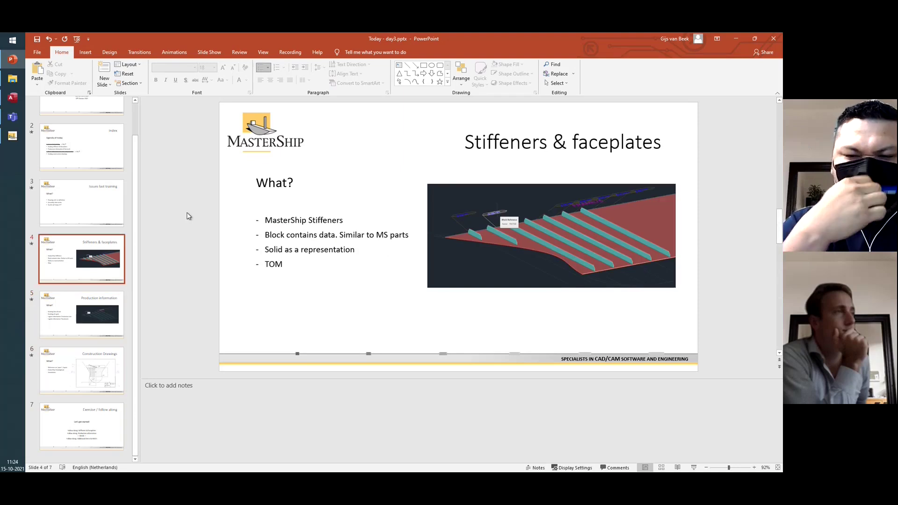
pyautogui.scroll(-1, 189, 216)
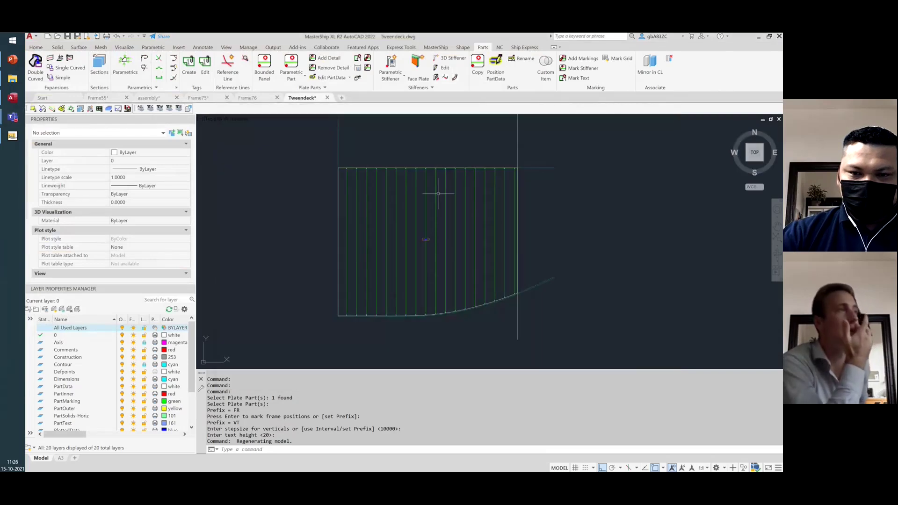
# - Examine the frame marking lines and their labels along the curved outer edge of the tweendeck part
pyautogui.scroll(5, 341, 318)
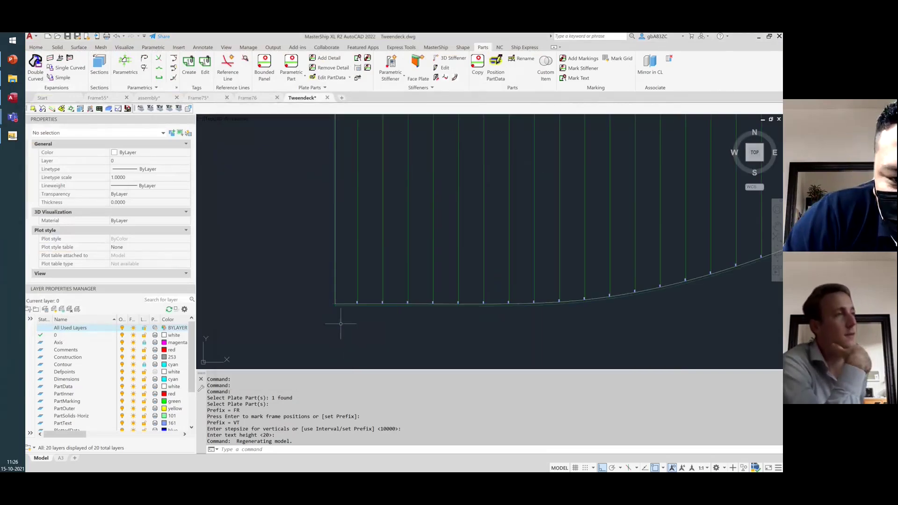
pyautogui.scroll(4, 372, 307)
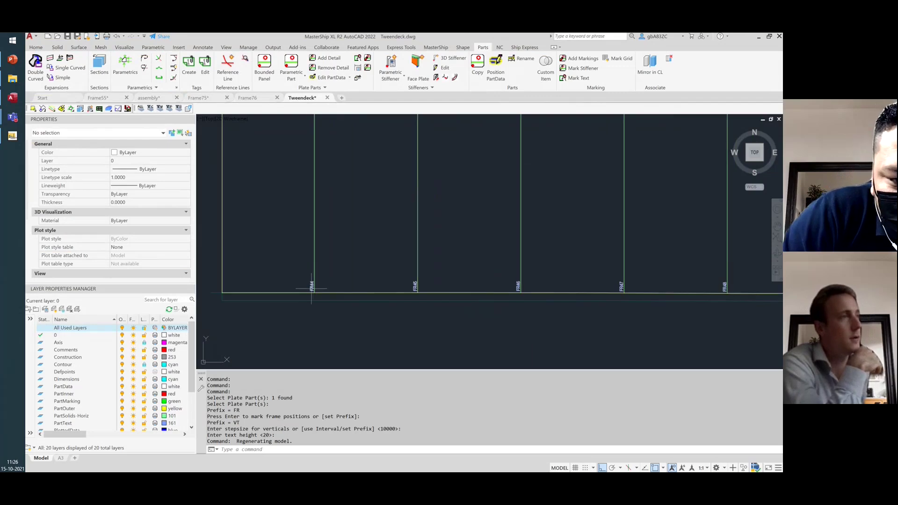
pyautogui.scroll(-3, 503, 290)
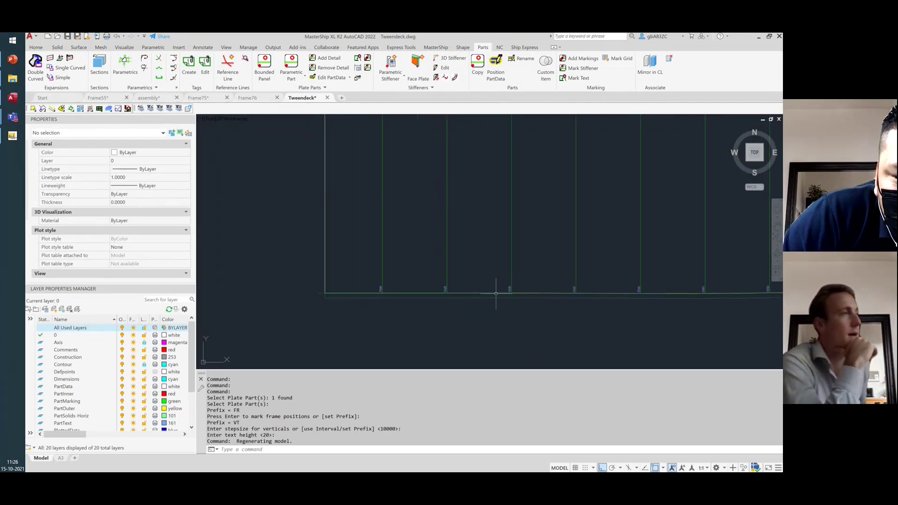
pyautogui.scroll(-6, 254, 285)
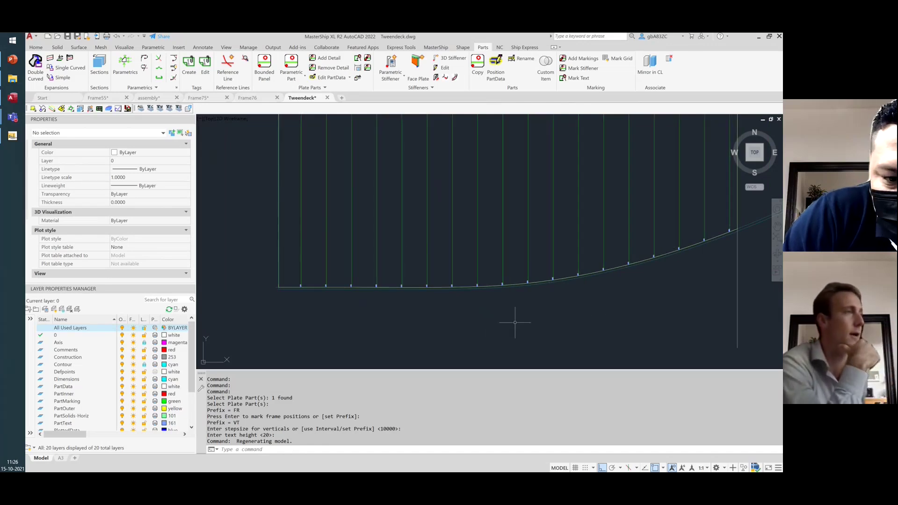
pyautogui.scroll(-5, 463, 327)
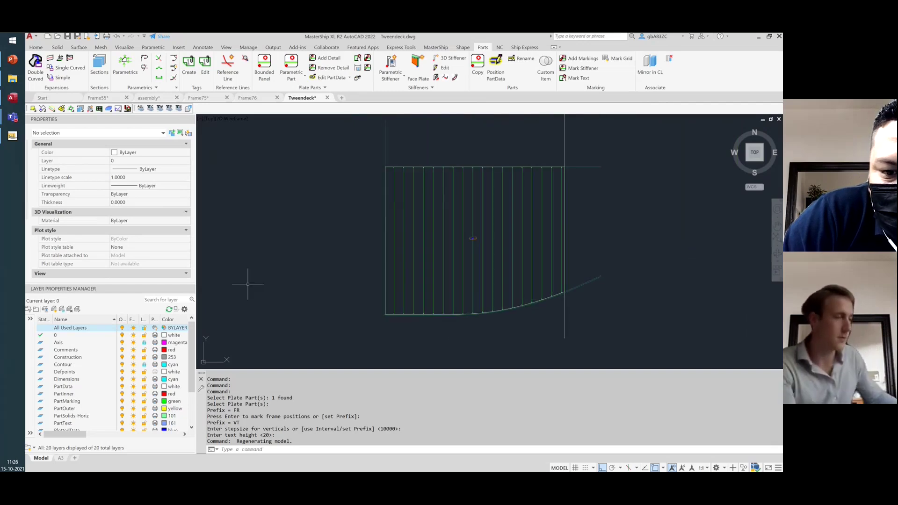
# - Draw a horizontal line across the upper part of the deck, extending beyond both vertical boundary lines
pyautogui.write('L')
pyautogui.press('Return')
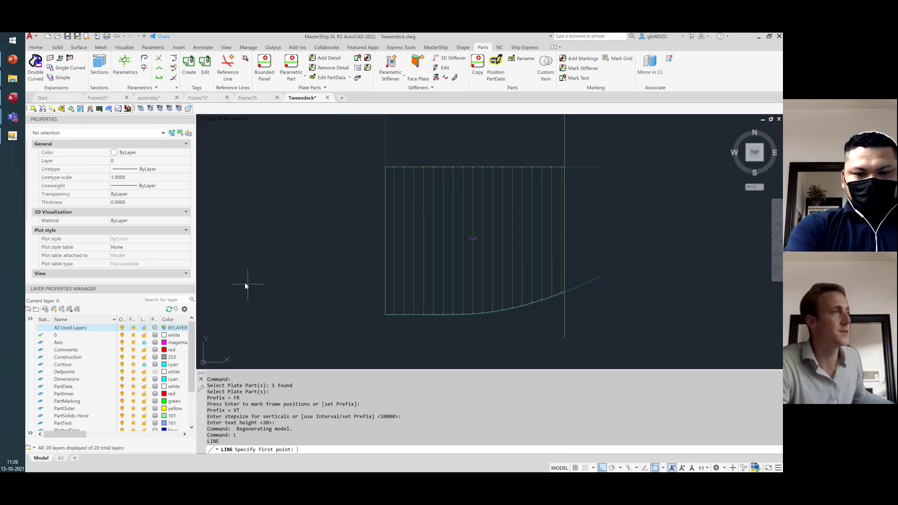
pyautogui.click(368, 203)
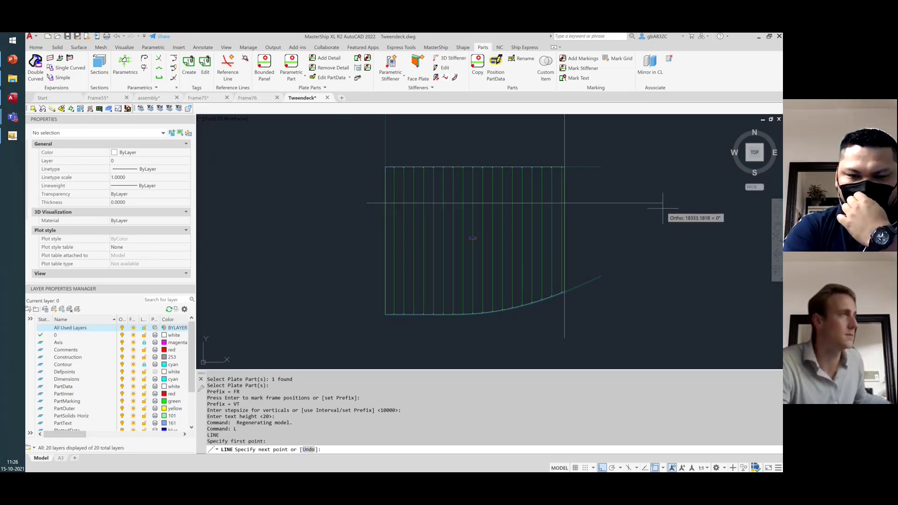
pyautogui.rightClick(608, 226)
pyautogui.click(622, 241)
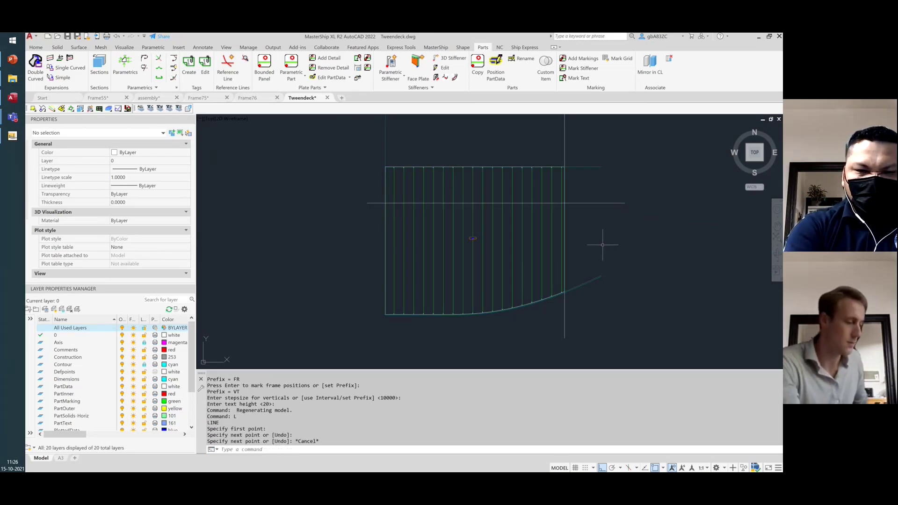
pyautogui.write('L')
pyautogui.press('Return')
pyautogui.click(360, 252)
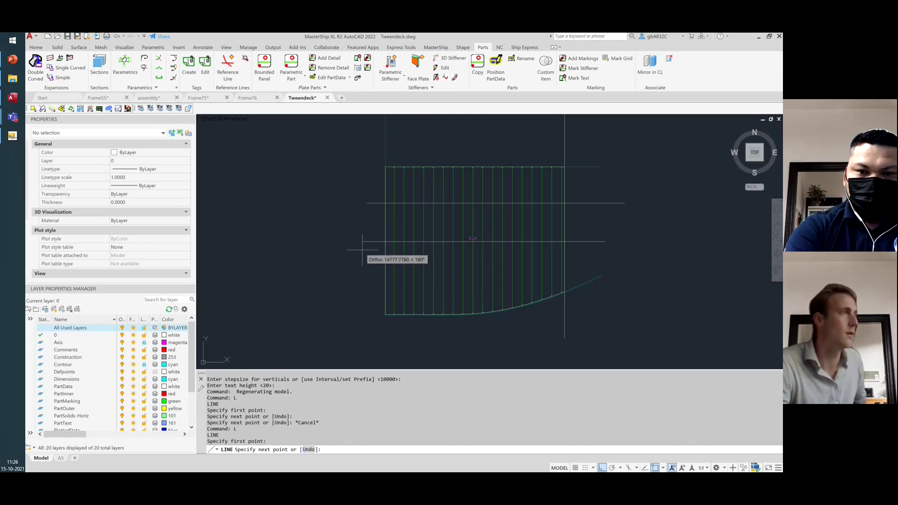
pyautogui.press('Escape')
# - Convert the existing horizontal line across the deck into a reference line
pyautogui.click(228, 66)
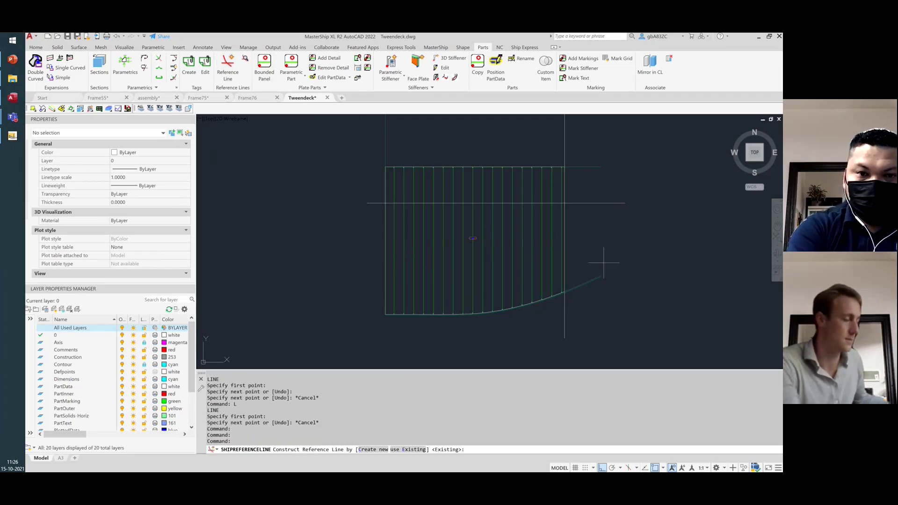
pyautogui.press('Return')
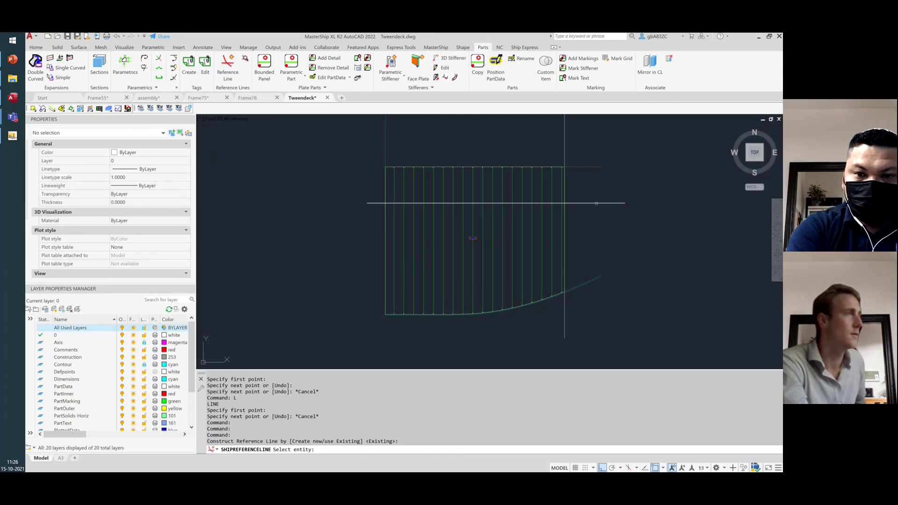
pyautogui.click(594, 203)
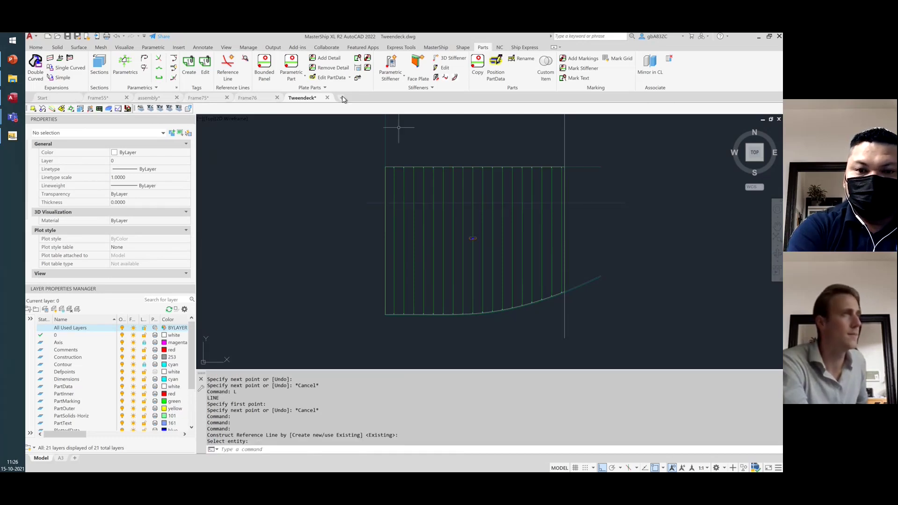
# - Create new reference lines offset by [1000..2000,1000] from the horizontal reference line, on the side toward the curved outer edge
pyautogui.click(228, 65)
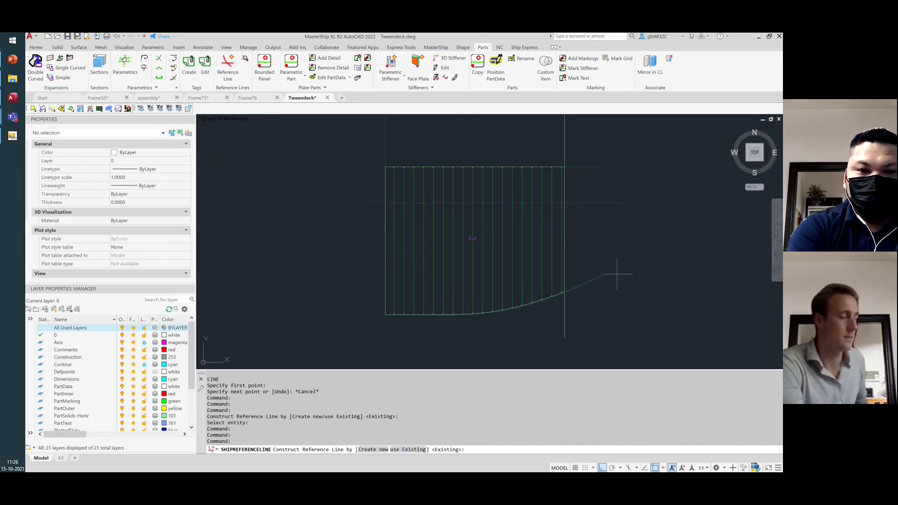
pyautogui.press('Return')
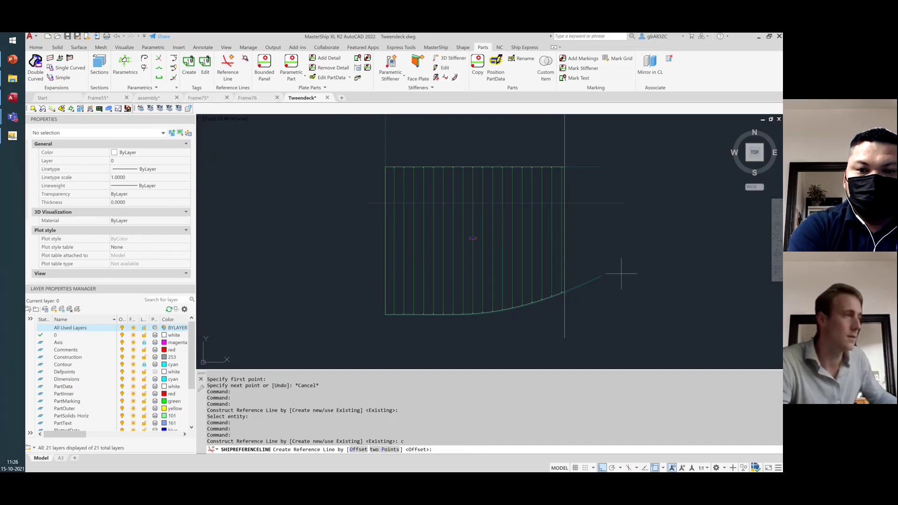
pyautogui.press('Return')
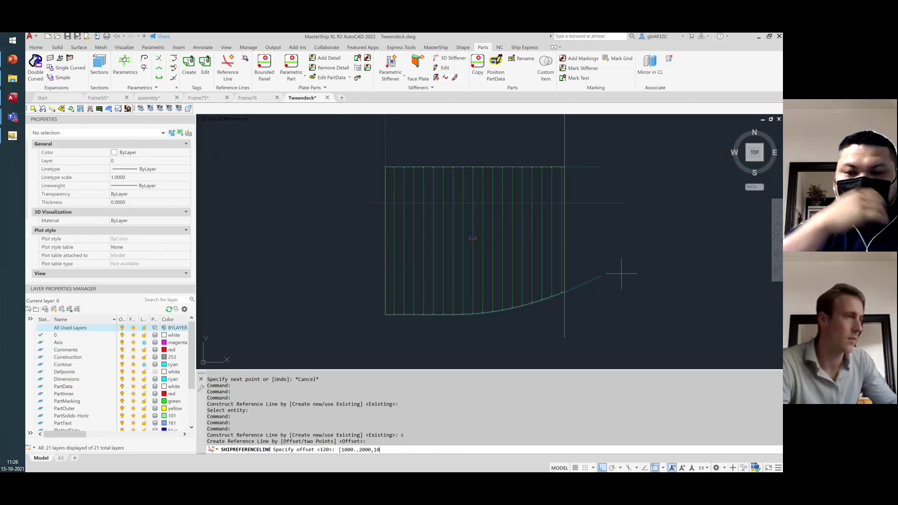
pyautogui.write('[1000..2000,1000]')
pyautogui.press('Return')
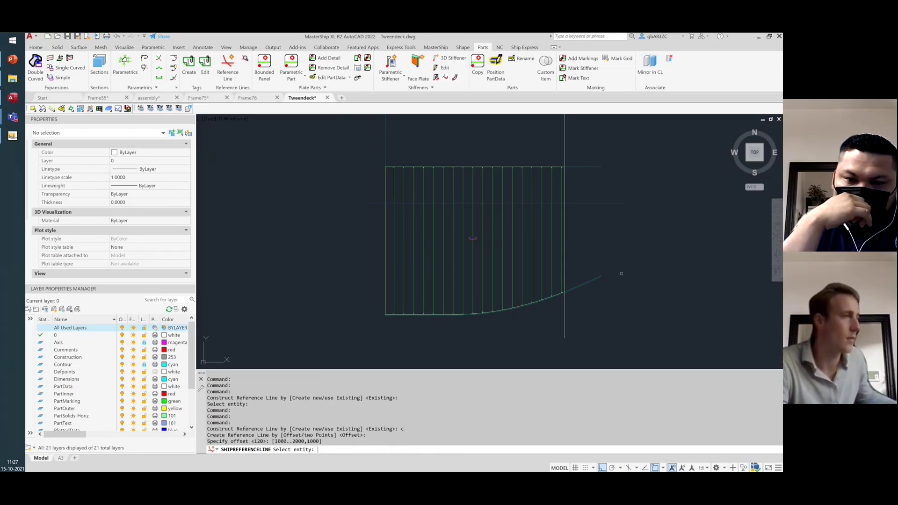
pyautogui.click(586, 202)
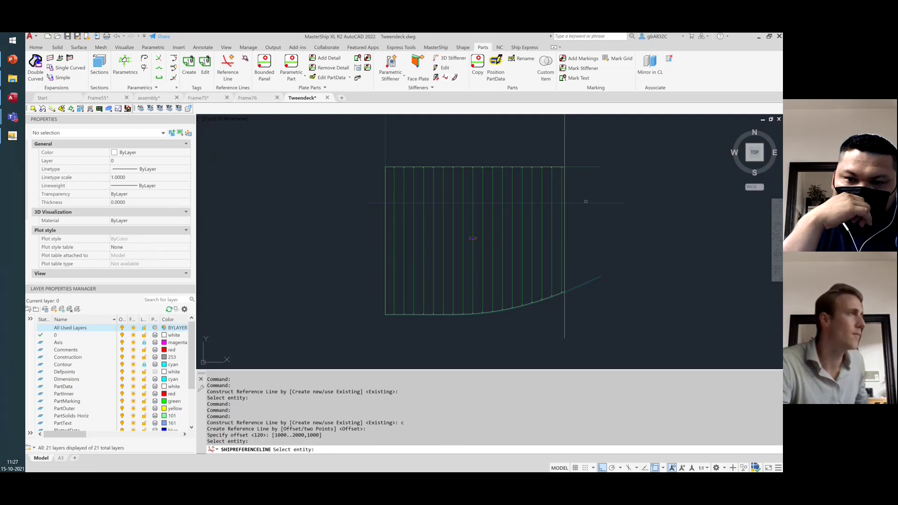
pyautogui.click(588, 203)
pyautogui.click(592, 229)
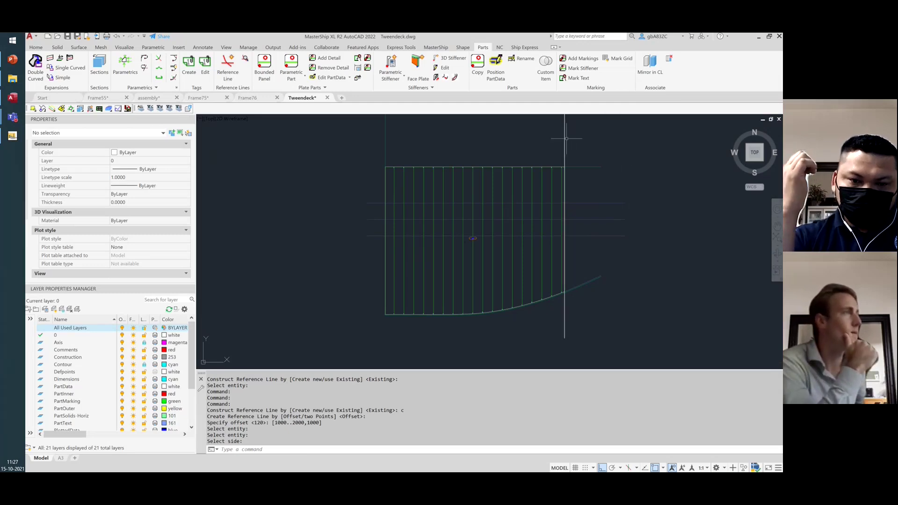
# - Convert the existing vertical line at the deck's right edge into a reference line
pyautogui.press('Up')
pyautogui.press('Return')
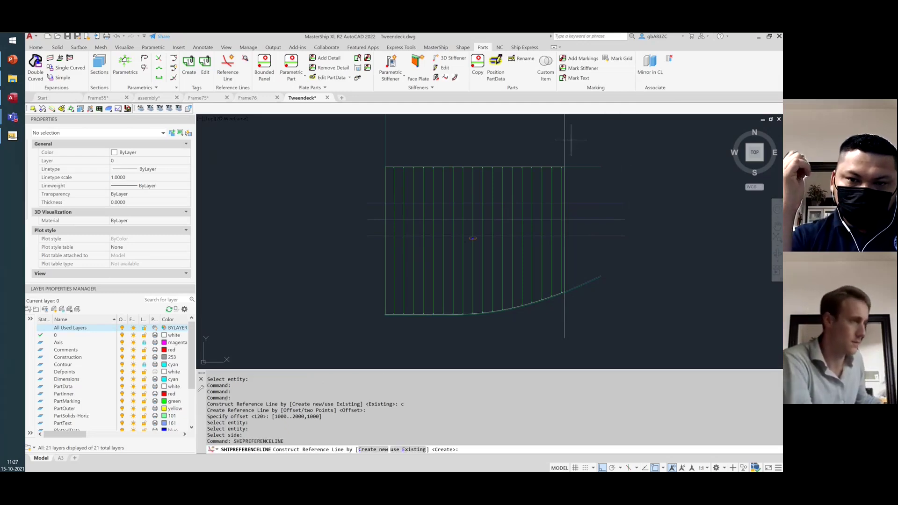
pyautogui.press('Return')
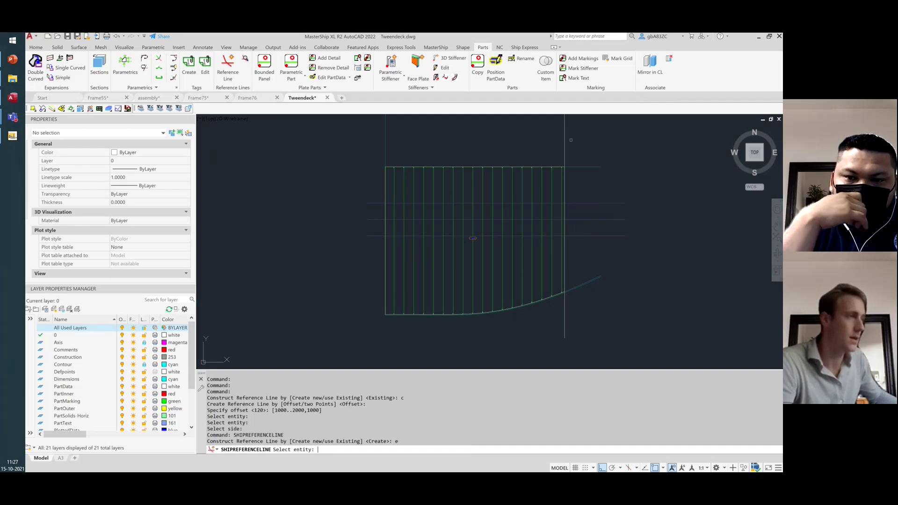
pyautogui.click(565, 144)
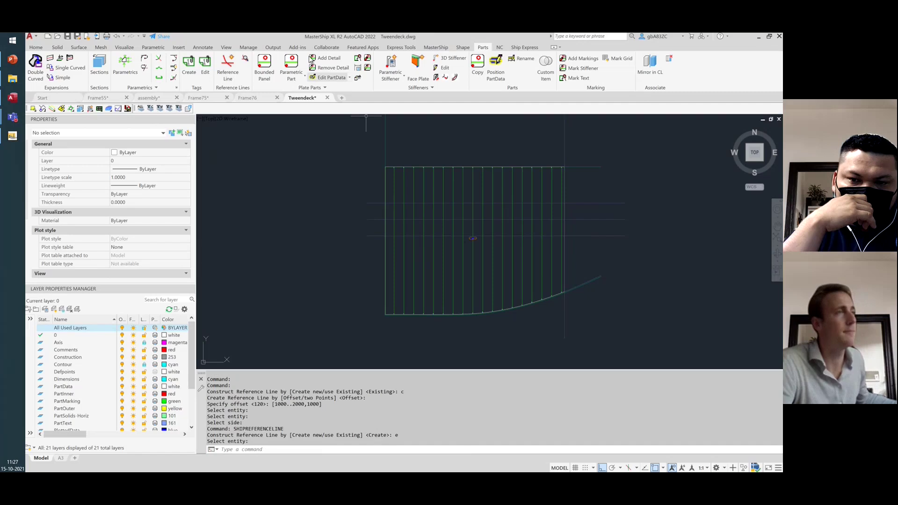
# - Start a parametric stiffener on the uppermost horizontal reference line, bounded by the left and right vertical lines, with extension allowed only at the end and no attached part
pyautogui.click(391, 63)
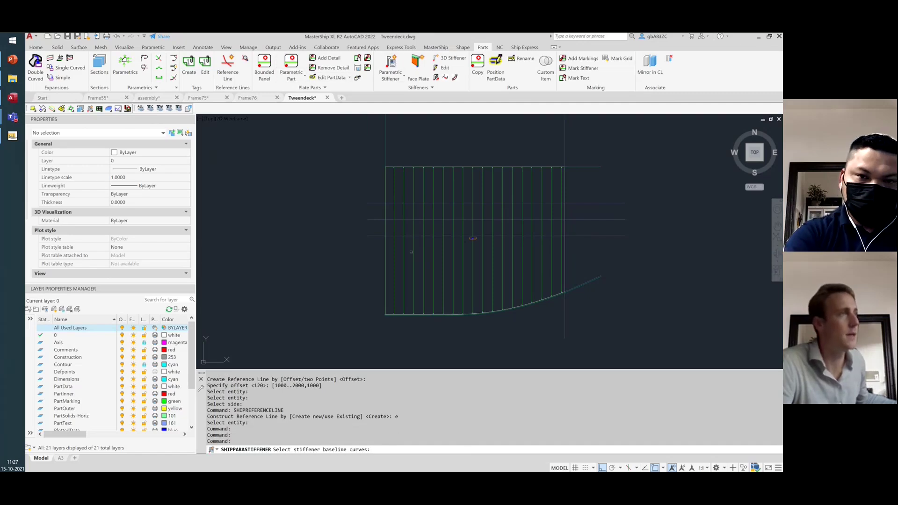
pyautogui.click(375, 203)
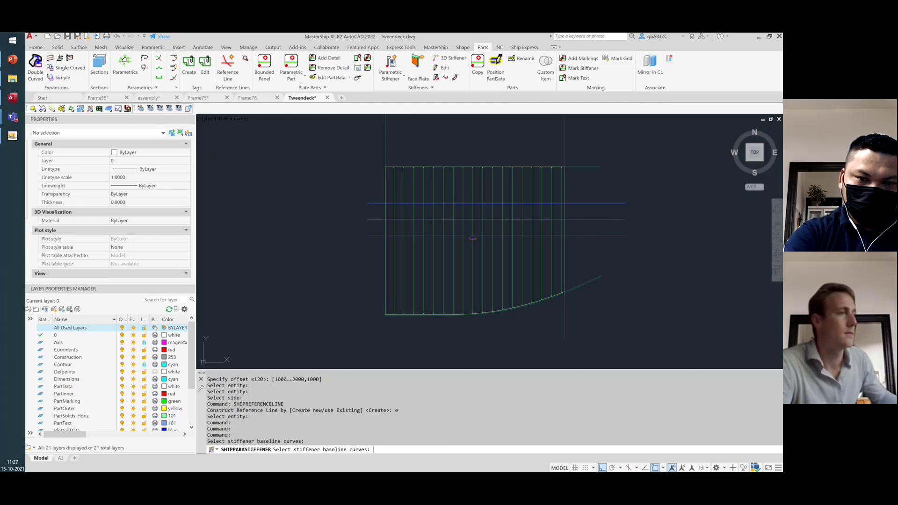
pyautogui.press('Return')
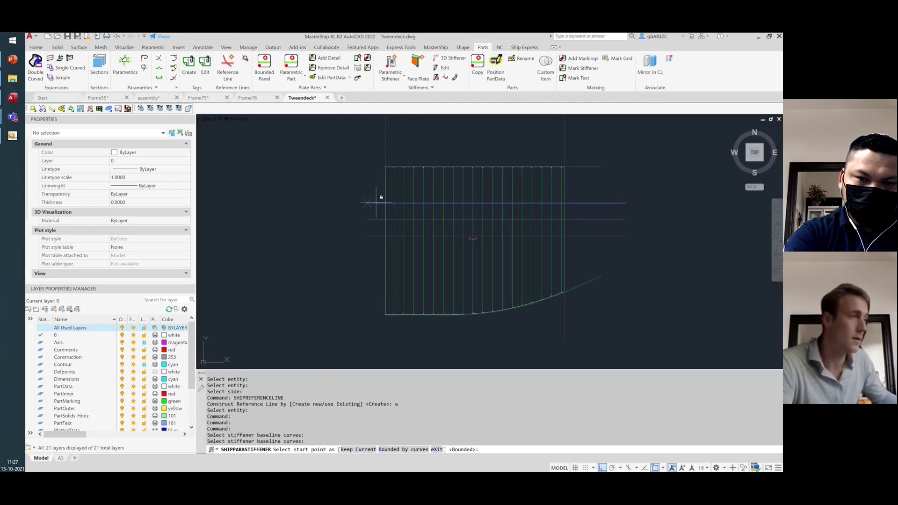
pyautogui.press('Return')
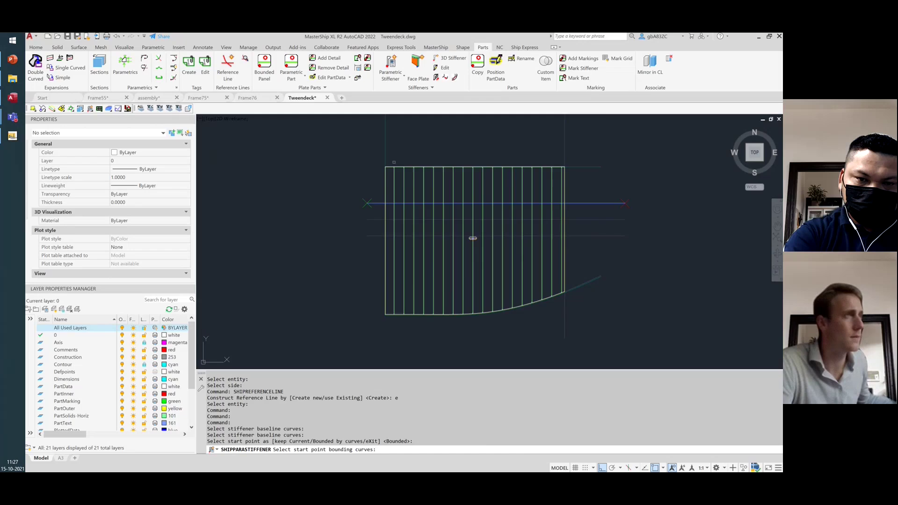
pyautogui.click(386, 147)
pyautogui.press('Return')
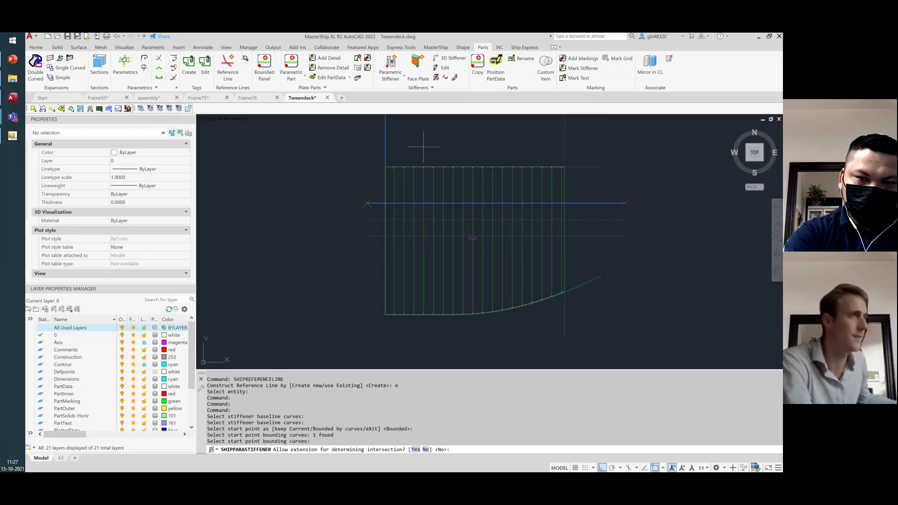
pyautogui.press('Return')
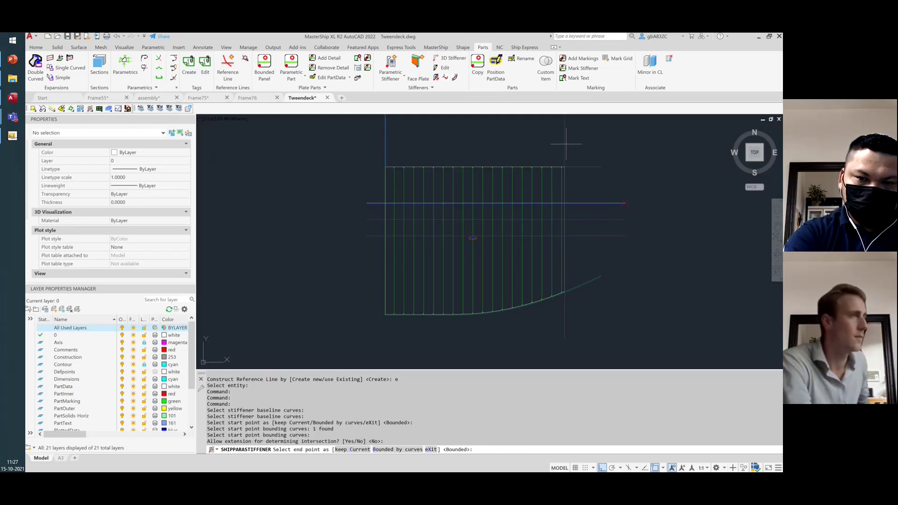
pyautogui.press('Return')
pyautogui.click(565, 144)
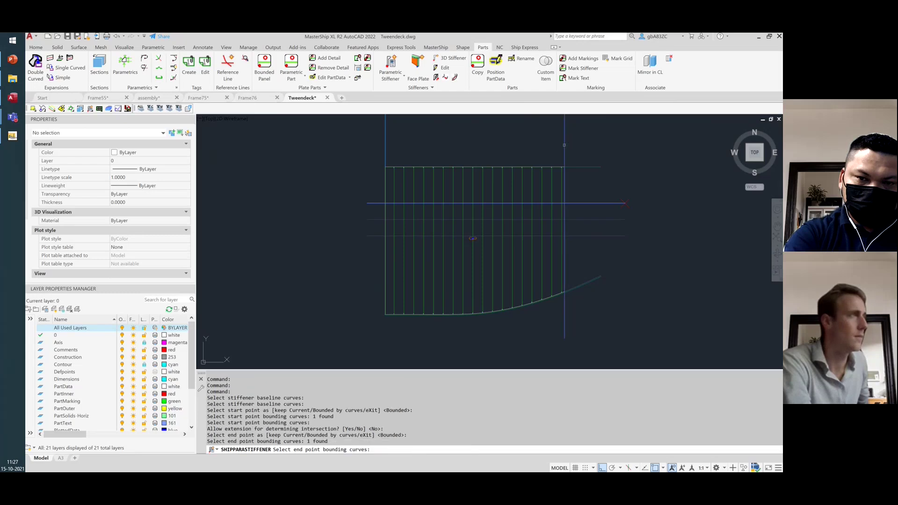
pyautogui.press('Return')
pyautogui.press('Return')
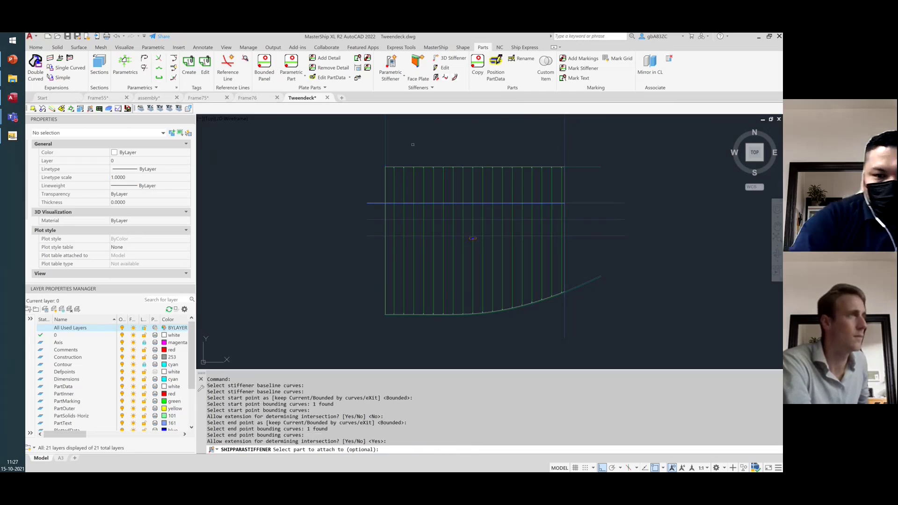
pyautogui.press('Return')
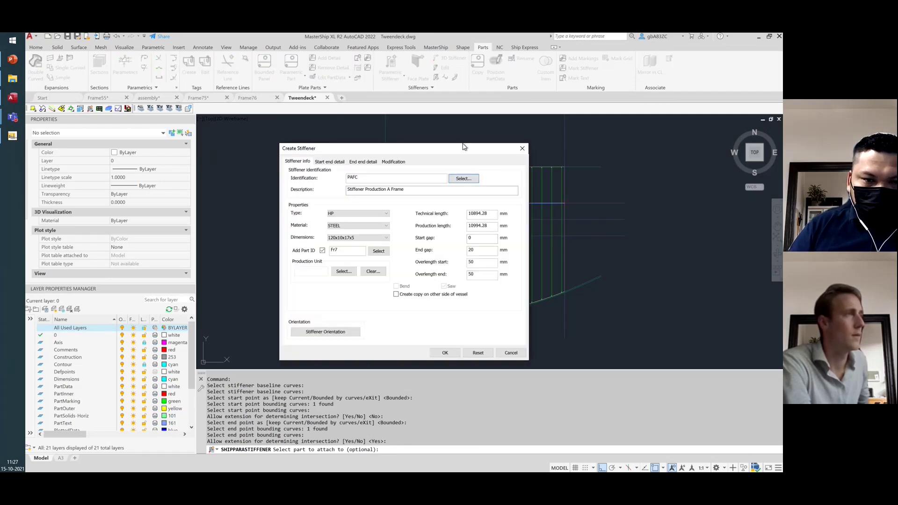
# - Create the stiffener with start and end gaps of 50 mm and both overlengths set to 0
pyautogui.doubleClick(473, 238)
pyautogui.write('50')
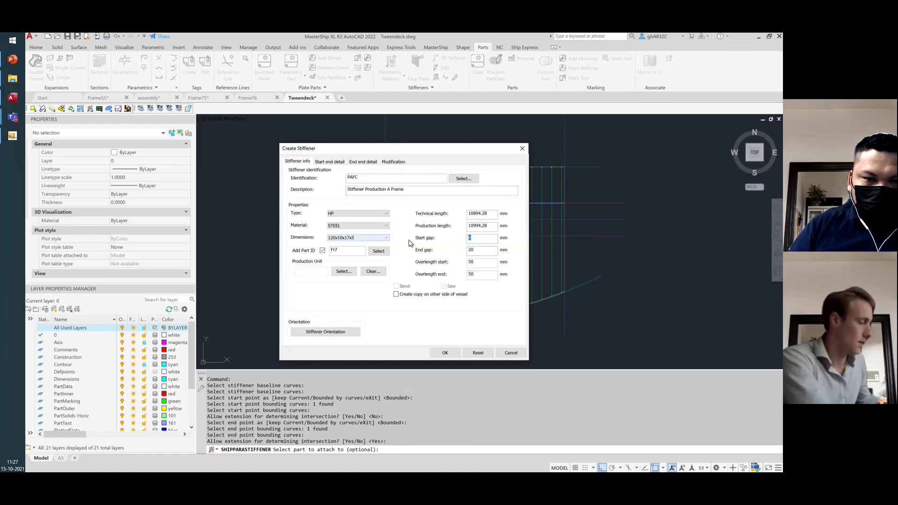
pyautogui.write('50')
pyautogui.press('Tab')
pyautogui.write('0')
pyautogui.press('Tab')
pyautogui.write('0')
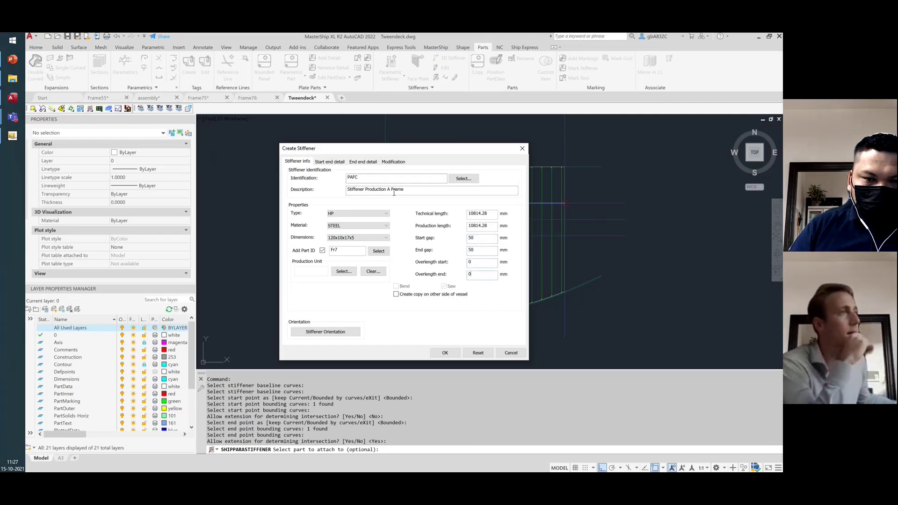
pyautogui.click(445, 353)
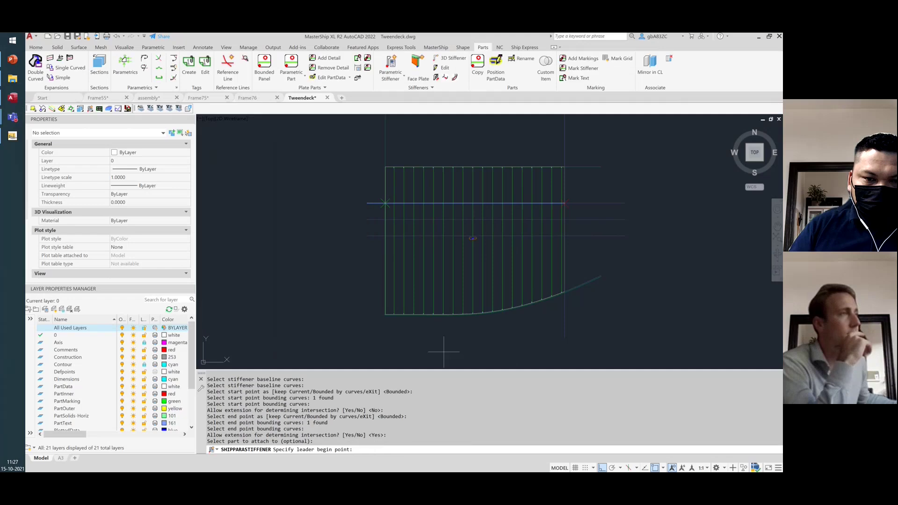
# - Place the stiffener's leader and label outside the deck's left edge, keeping the default label orientation
pyautogui.click(402, 203)
pyautogui.click(330, 163)
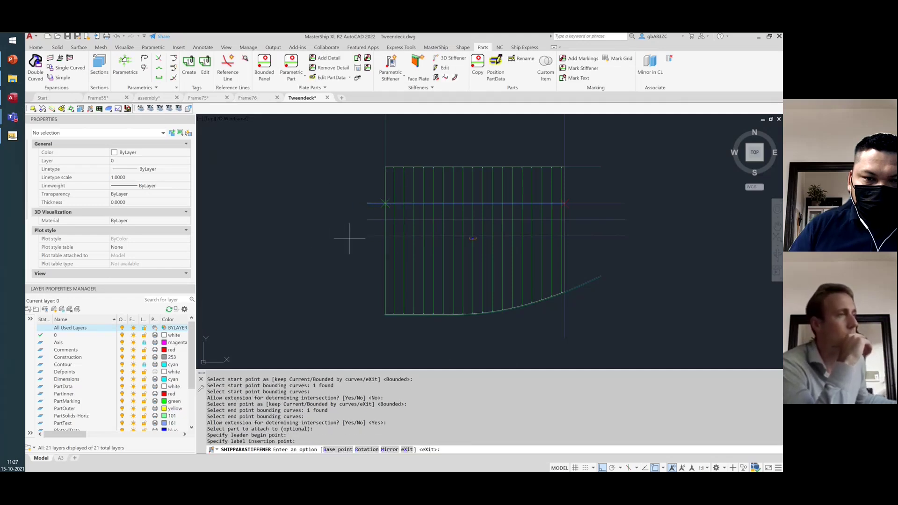
pyautogui.press('Return')
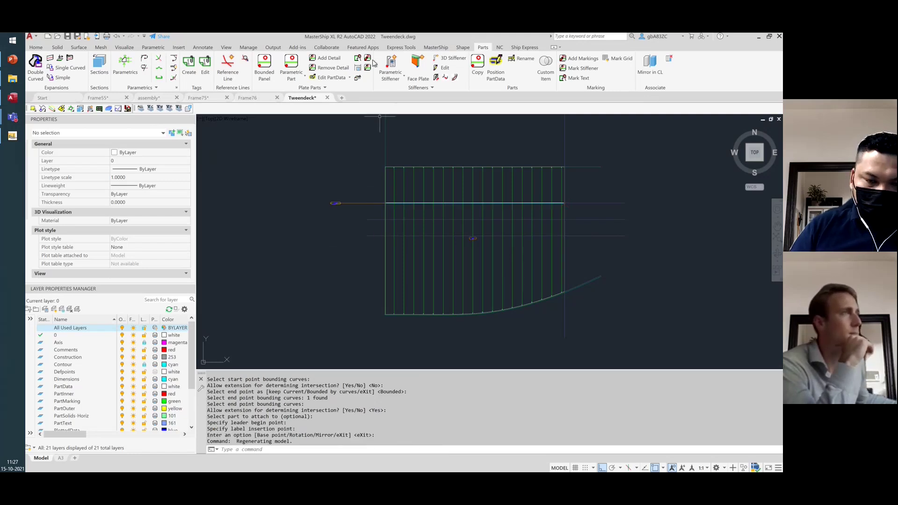
# - Start a parametric stiffener on the lowest horizontal reference line, bounded by the left and right vertical lines, with extension allowed only at the end and no attached part
pyautogui.click(391, 62)
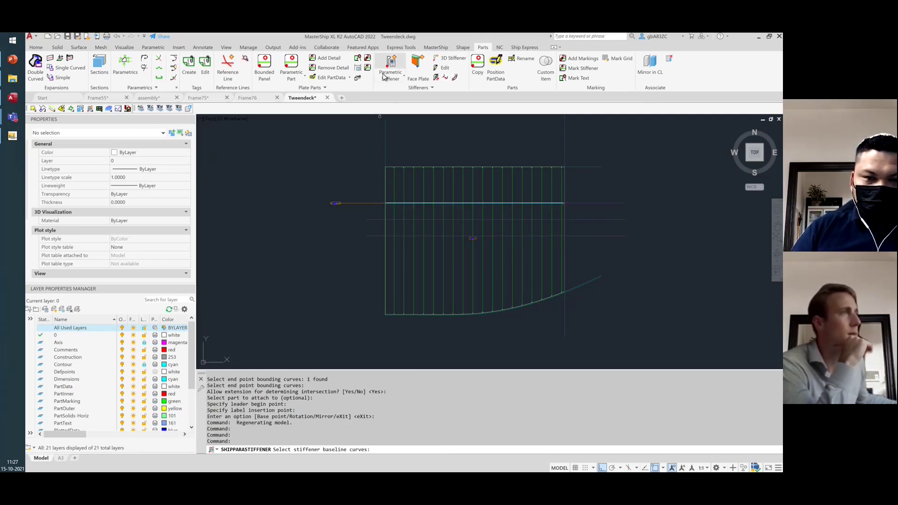
pyautogui.click(371, 236)
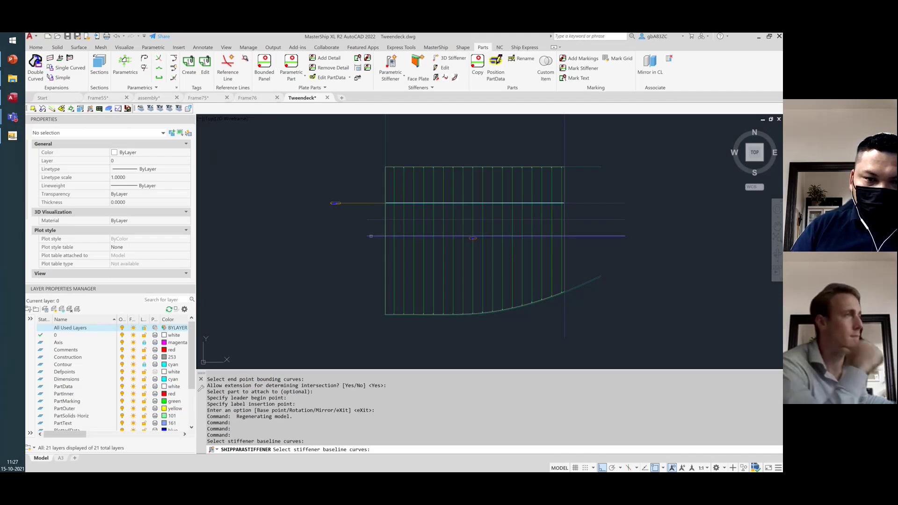
pyautogui.press('Return')
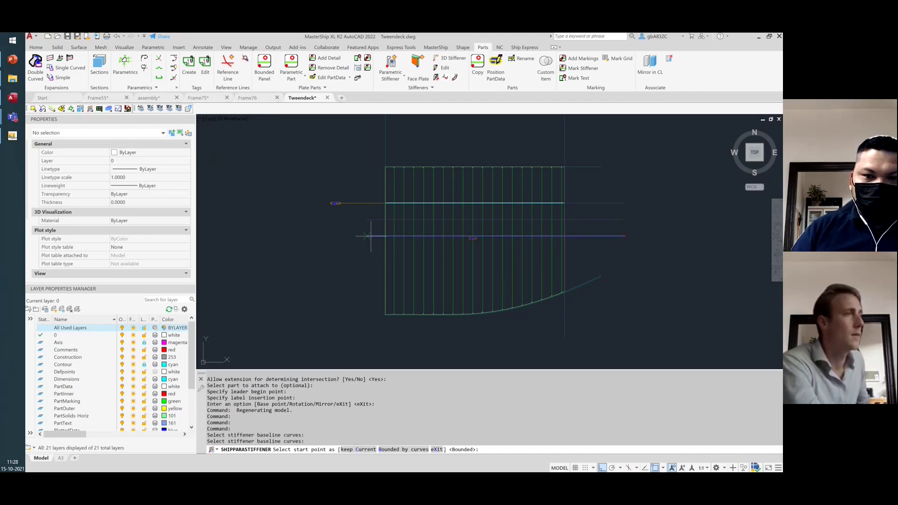
pyautogui.press('Return')
pyautogui.click(382, 153)
pyautogui.press('Return')
pyautogui.press('Return')
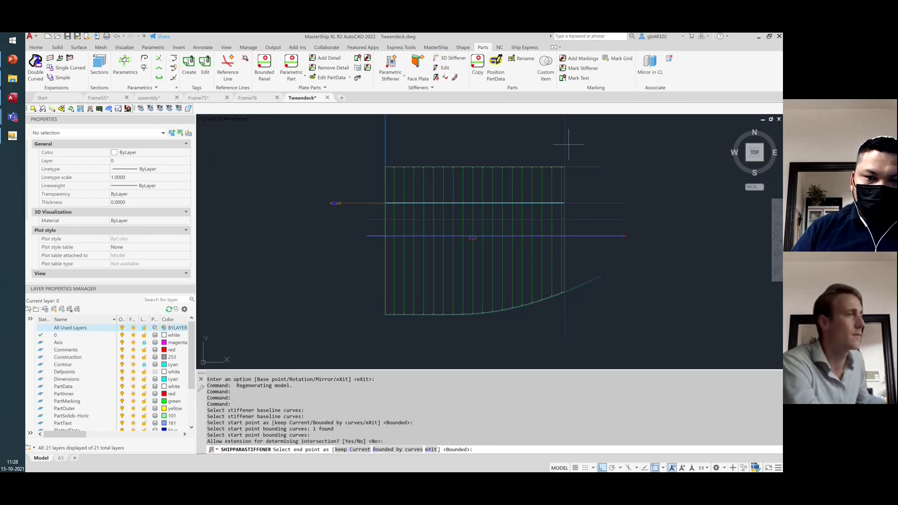
pyautogui.press('Return')
pyautogui.click(565, 143)
pyautogui.press('Return')
pyautogui.press('Return')
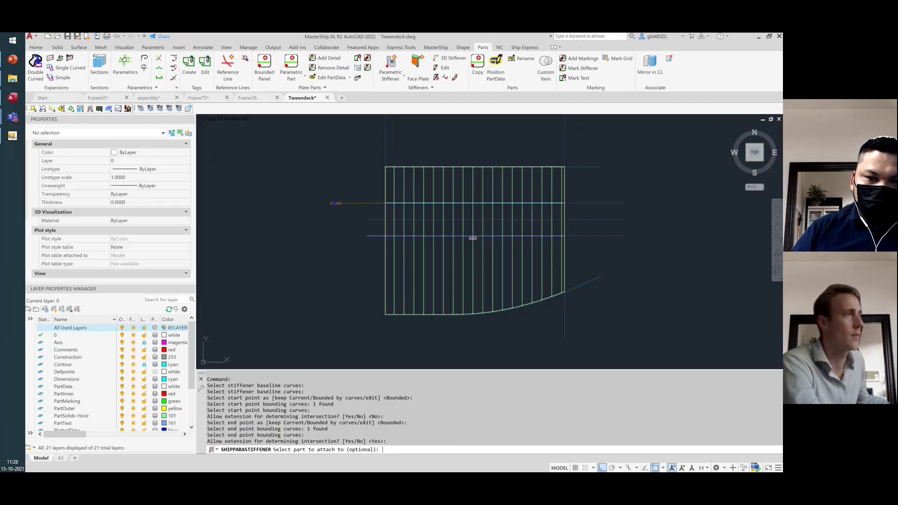
pyautogui.press('Return')
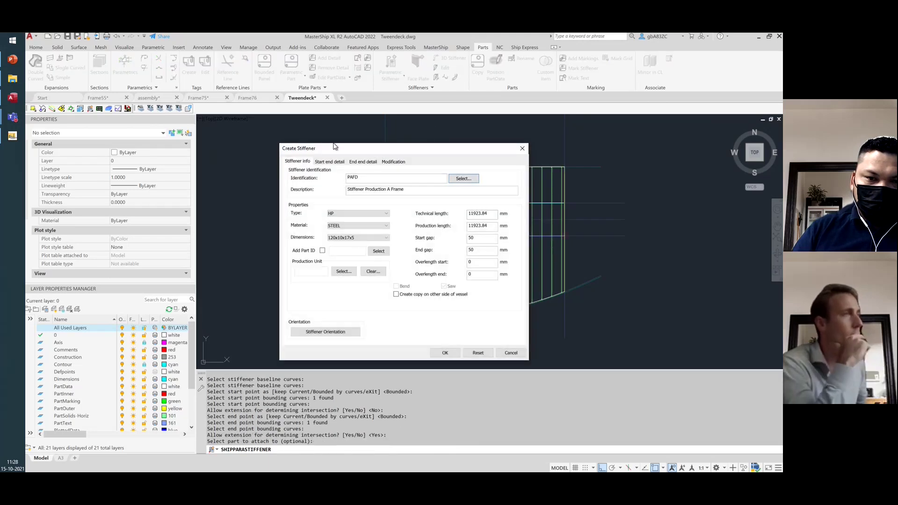
# - Add the part ID Fr7 from the deck plate, mirror the stiffener's orientation and create it with 50 mm gaps and zero overlengths
pyautogui.click(378, 251)
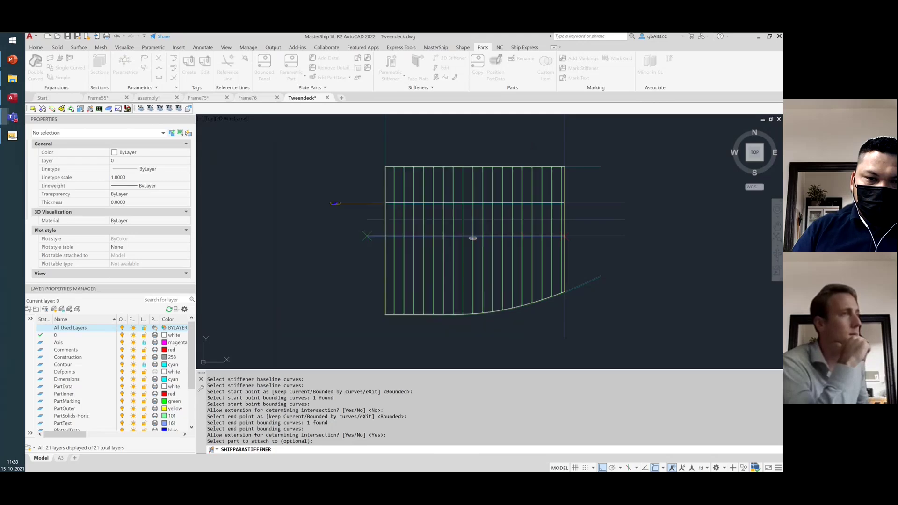
pyautogui.click(473, 238)
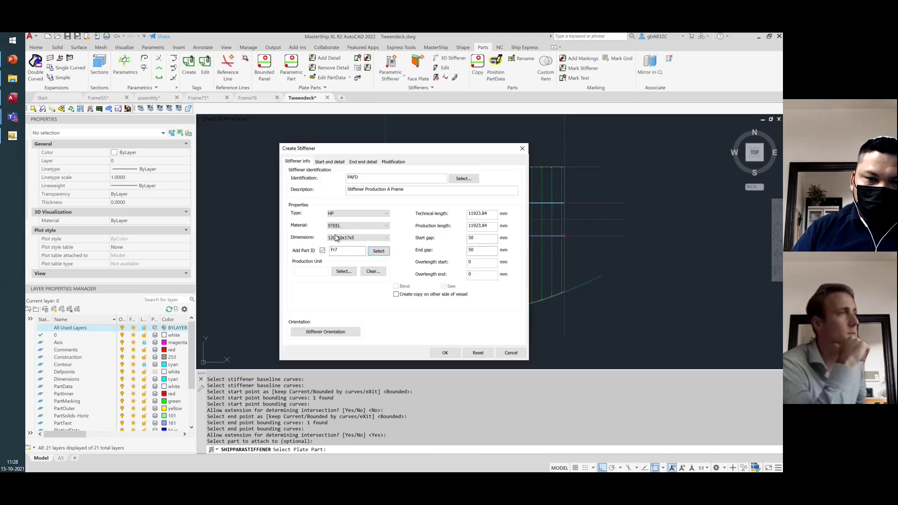
pyautogui.click(327, 332)
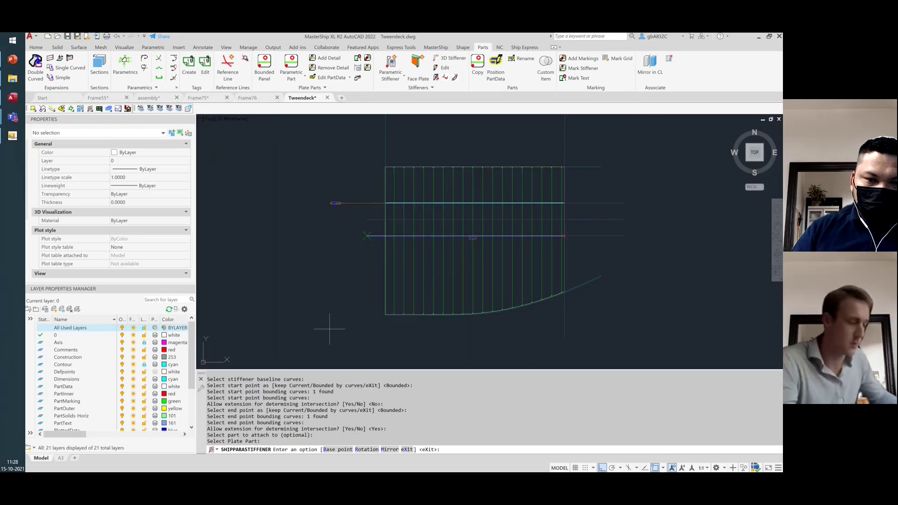
pyautogui.press('Return')
pyautogui.press('Return')
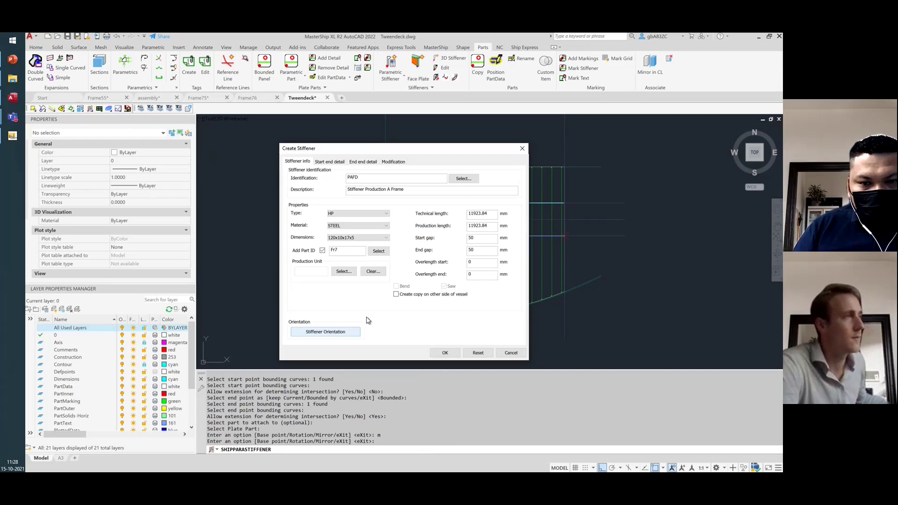
pyautogui.click(445, 353)
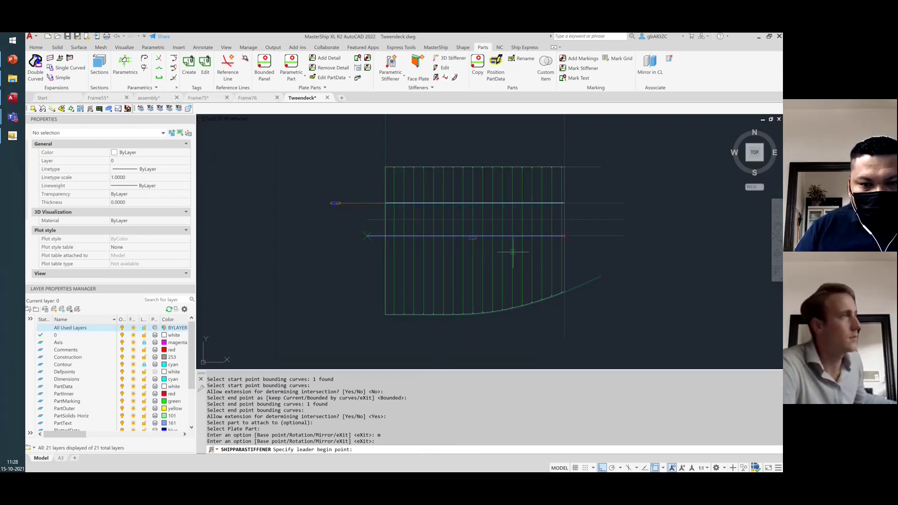
# - Turn off Ortho mode and place the lower stiffener's leader and label diagonally outside the deck's left edge
pyautogui.click(404, 238)
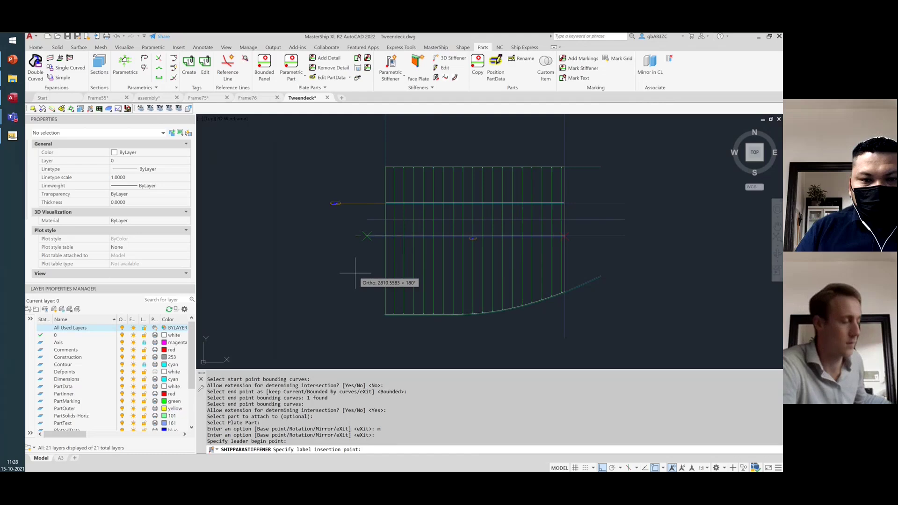
pyautogui.press('F8')
pyautogui.click(372, 258)
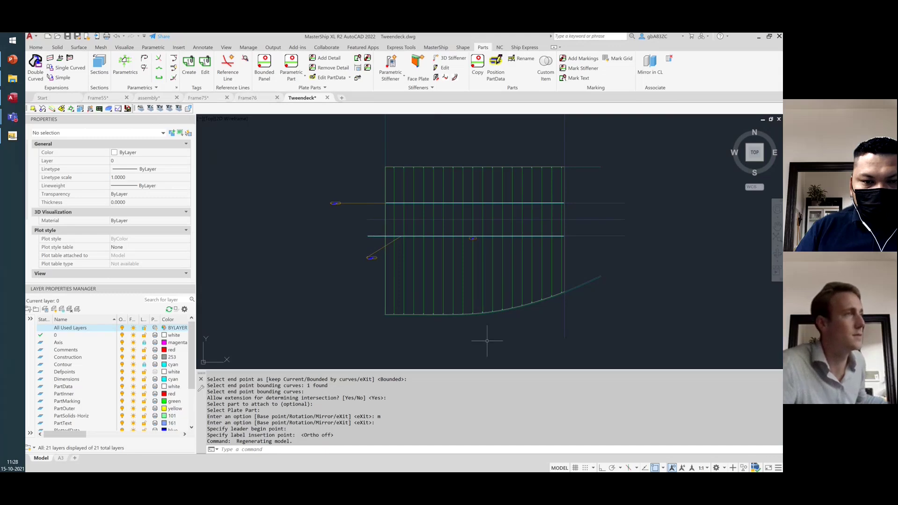
# - Examine both stiffeners on the deck in a tilted 3D view with the Shaded with edges visual style
pyautogui.keyDown('shift'); pyautogui.moveTo(435, 344); pyautogui.dragTo(482, 208, button='middle'); pyautogui.keyUp('shift')
pyautogui.scroll(2, 481, 209)
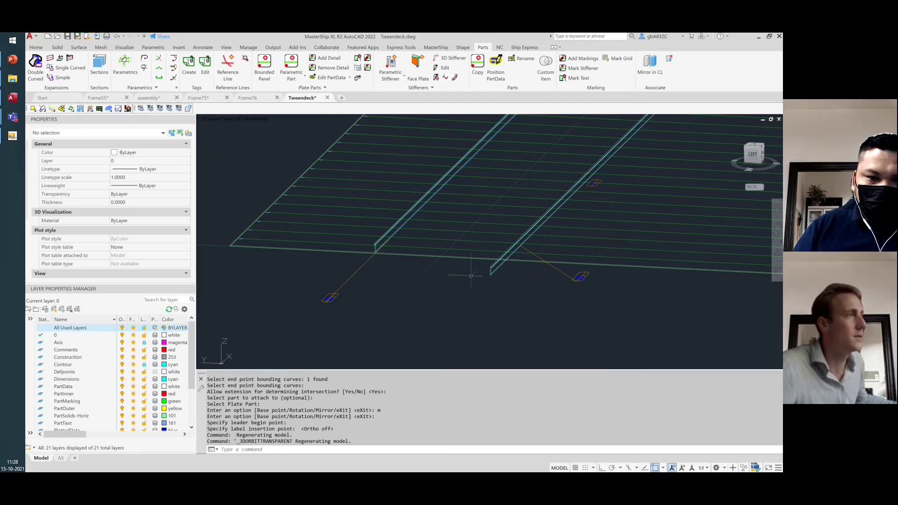
pyautogui.click(253, 120)
pyautogui.click(280, 171)
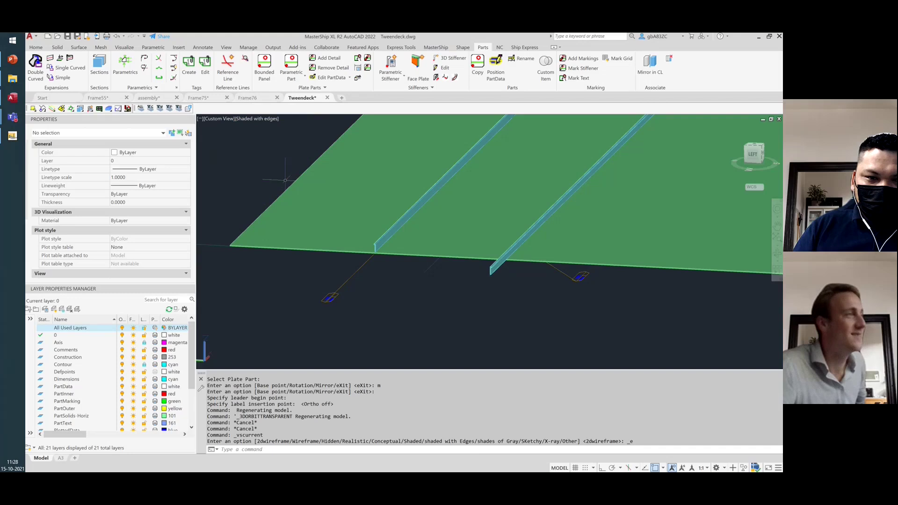
pyautogui.moveTo(580, 328)
pyautogui.keyDown('shift'); pyautogui.mouseDown(button='middle')
pyautogui.moveTo(578, 296)
pyautogui.moveTo(575, 327)
pyautogui.mouseUp(button='middle'); pyautogui.keyUp('shift')
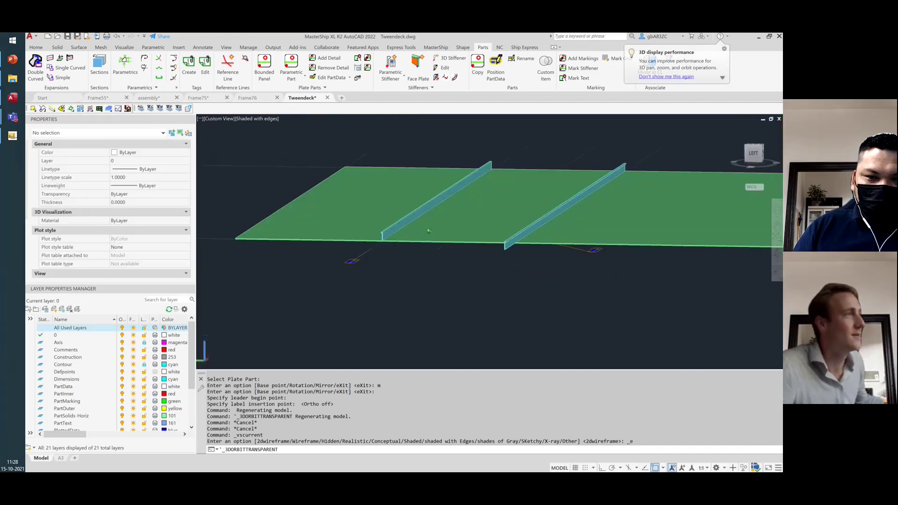
# - Edit the second stiffener by its label and mirror its orientation
pyautogui.click(446, 68)
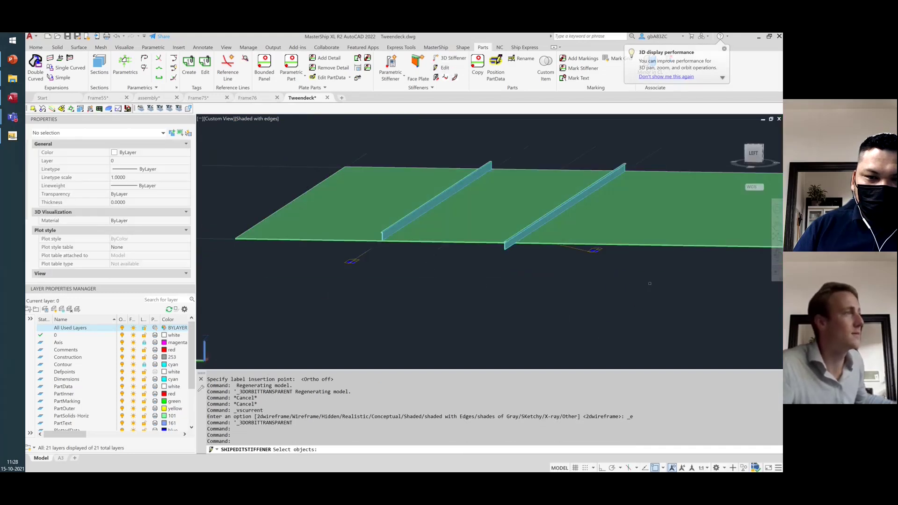
pyautogui.click(597, 248)
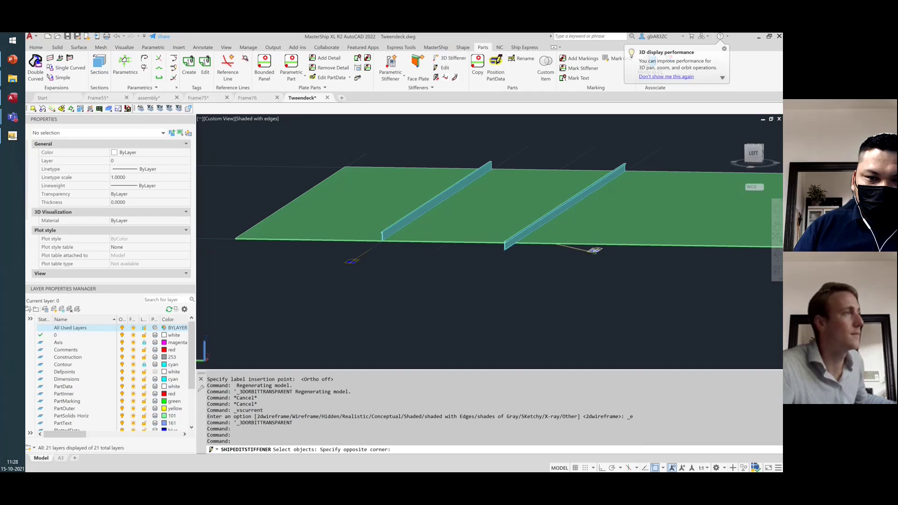
pyautogui.click(457, 259)
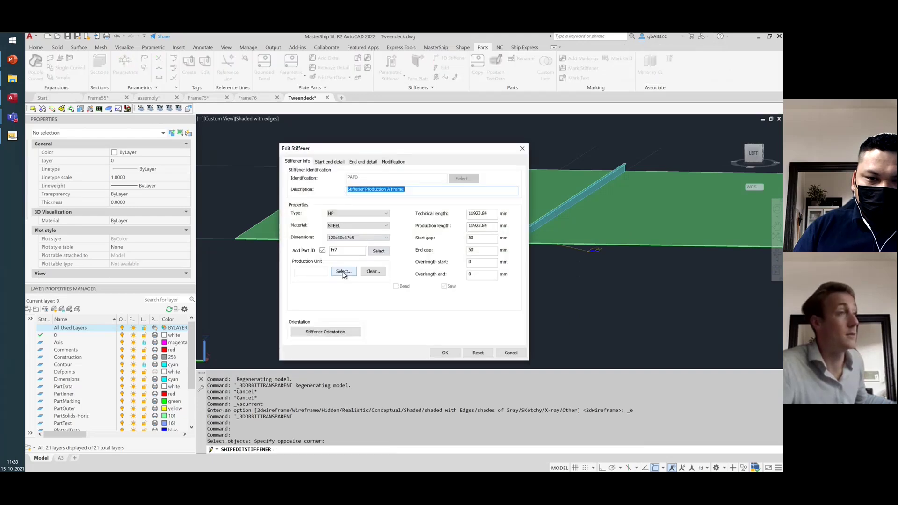
pyautogui.click(342, 332)
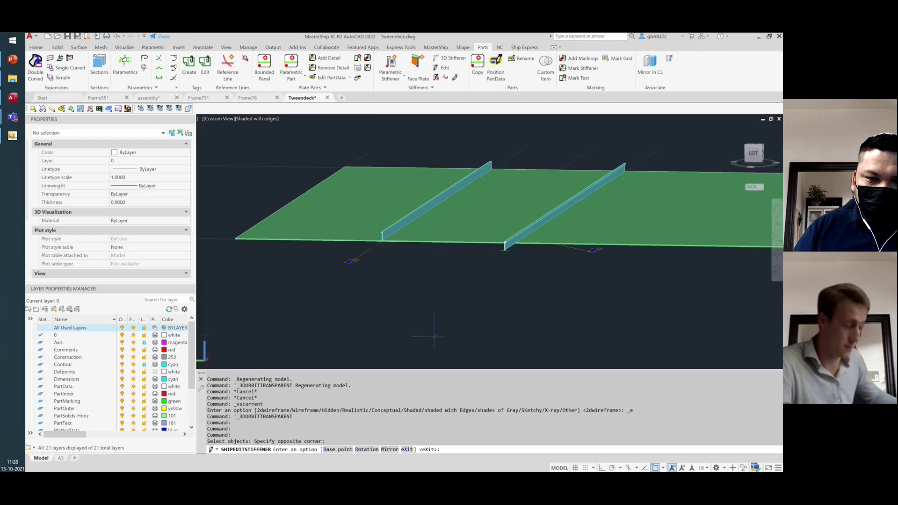
pyautogui.write('m')
pyautogui.press('Return')
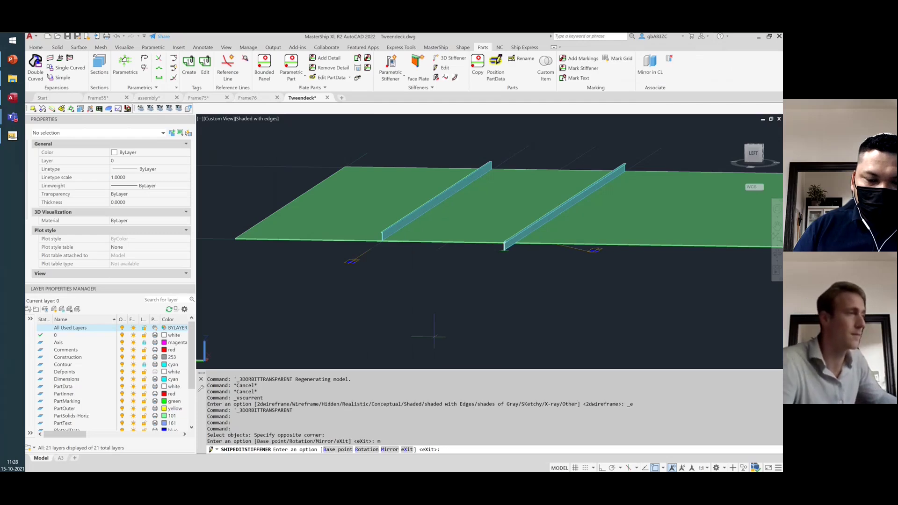
pyautogui.press('Return')
pyautogui.click(446, 352)
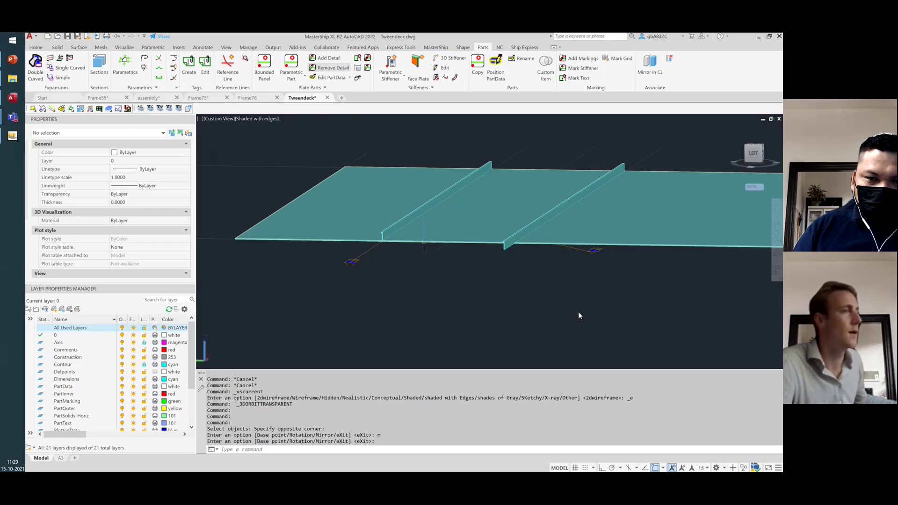
pyautogui.press('Escape')
pyautogui.click(521, 311)
pyautogui.click(457, 116)
pyautogui.press('Escape')
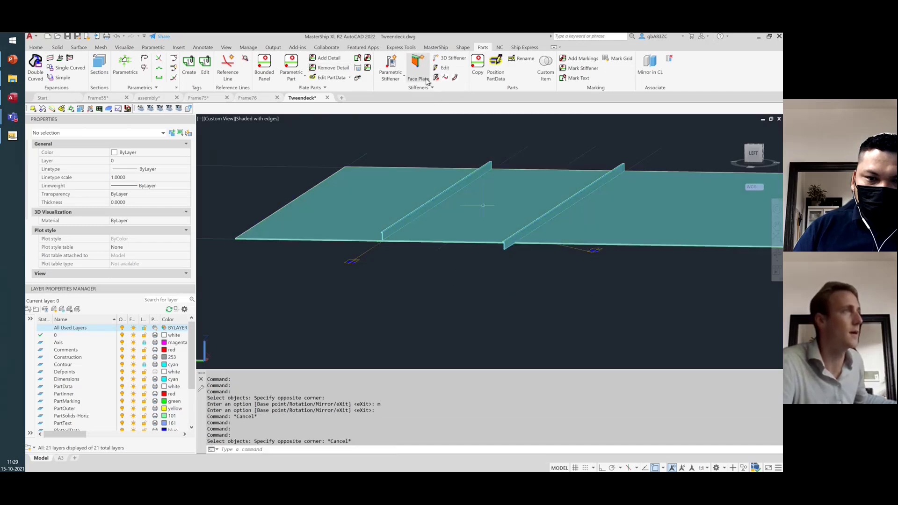
# - Edit the second stiffener again and rotate its orientation by 180 degrees
pyautogui.click(443, 67)
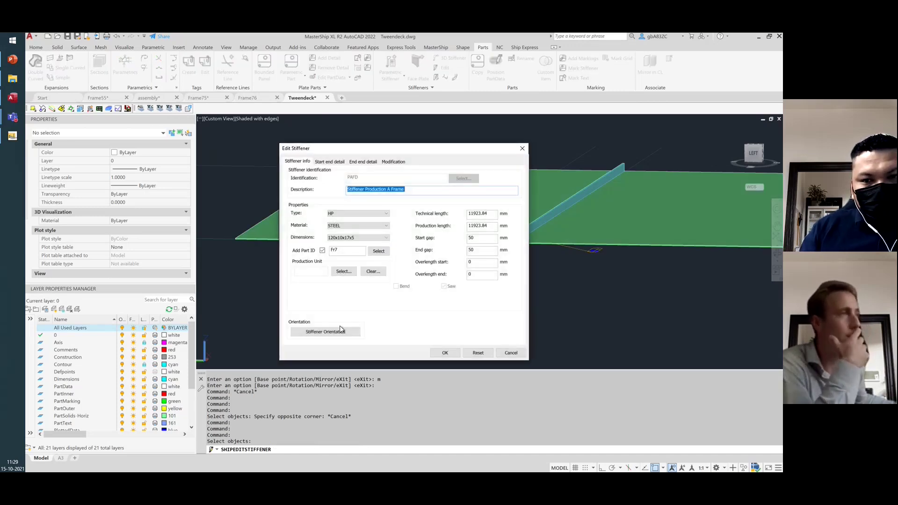
pyautogui.click(340, 329)
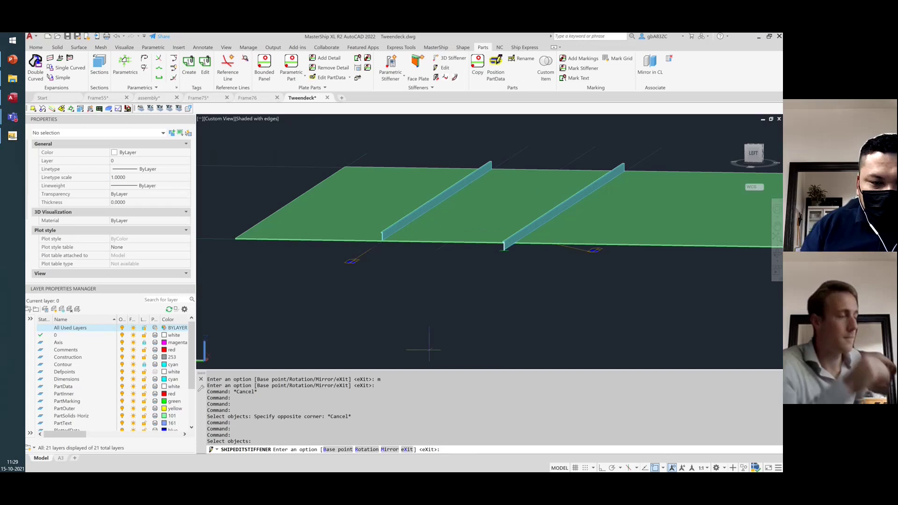
pyautogui.write('r')
pyautogui.press('Return')
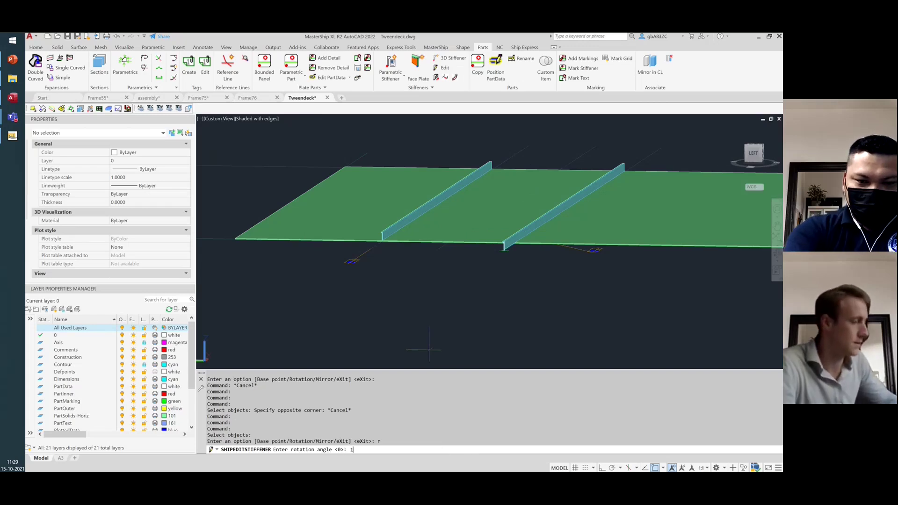
pyautogui.press('Return')
pyautogui.press('Return')
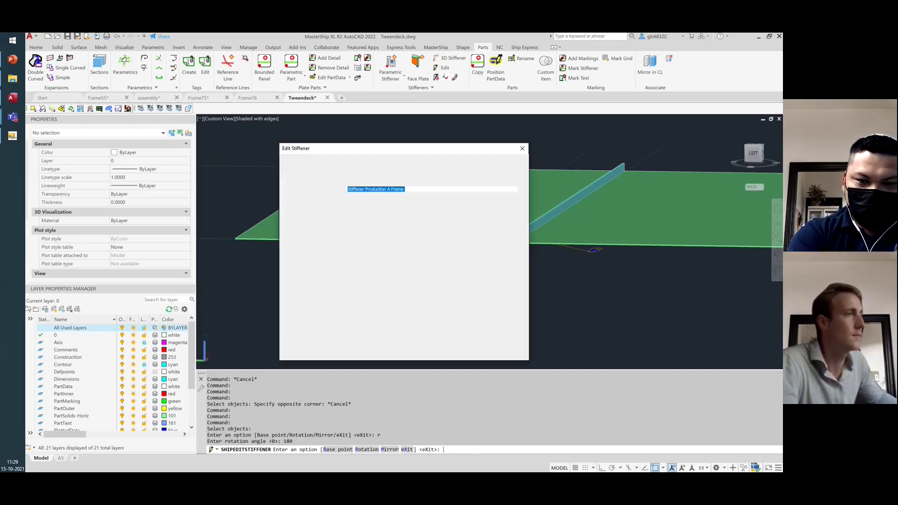
pyautogui.click(444, 354)
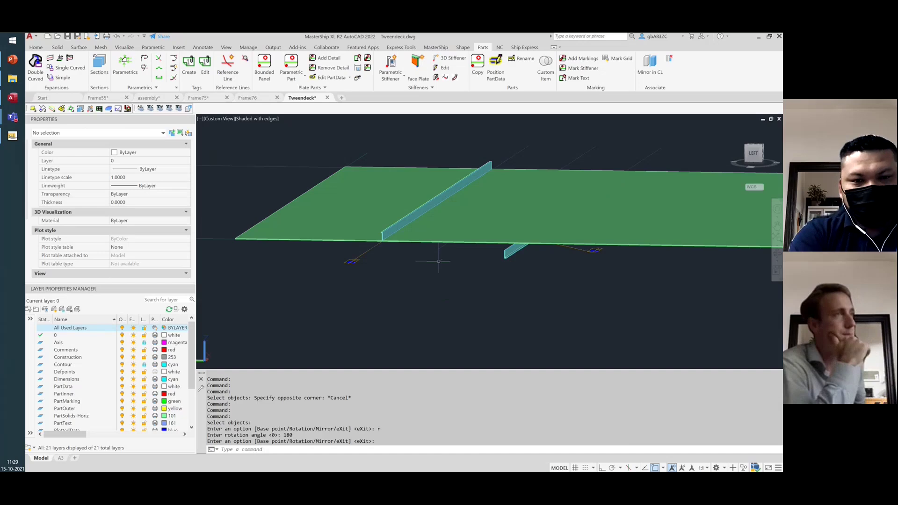
# - Switch to the 2D Wireframe visual style and mark both stiffeners on the tweendeck plate part
pyautogui.click(258, 117)
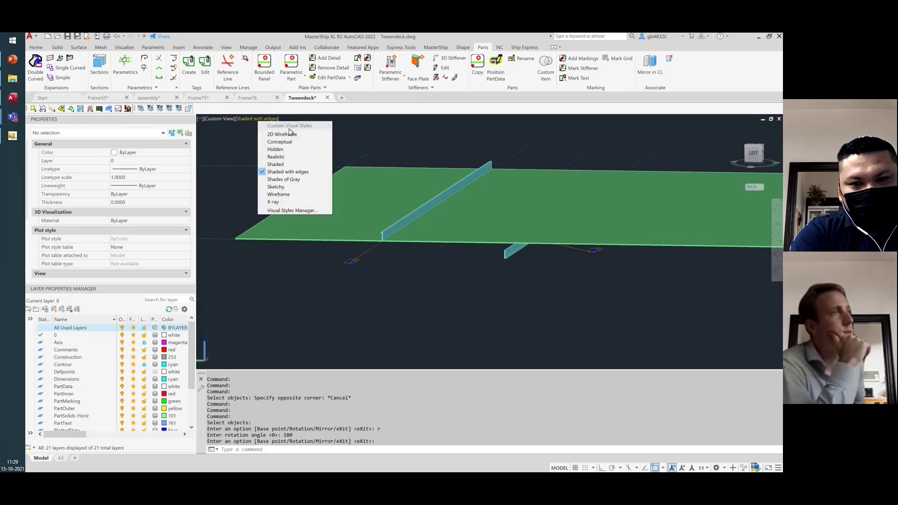
pyautogui.click(283, 134)
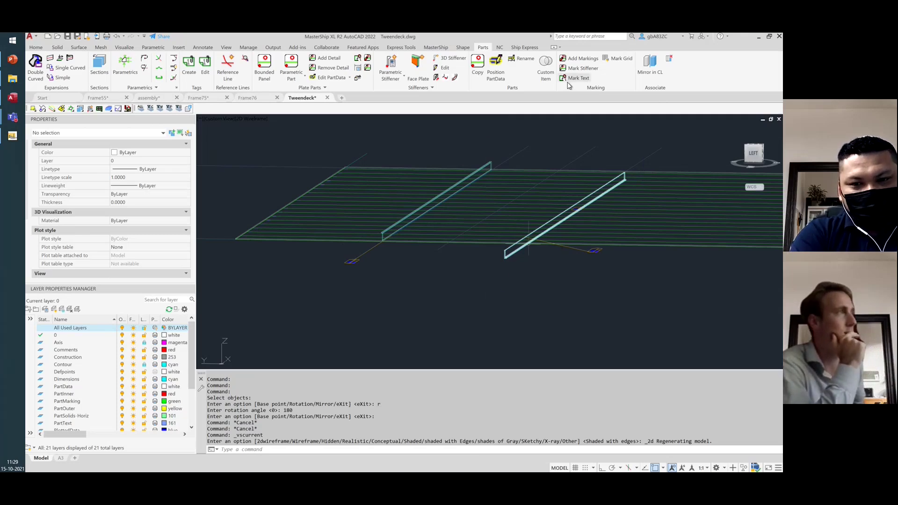
pyautogui.click(584, 69)
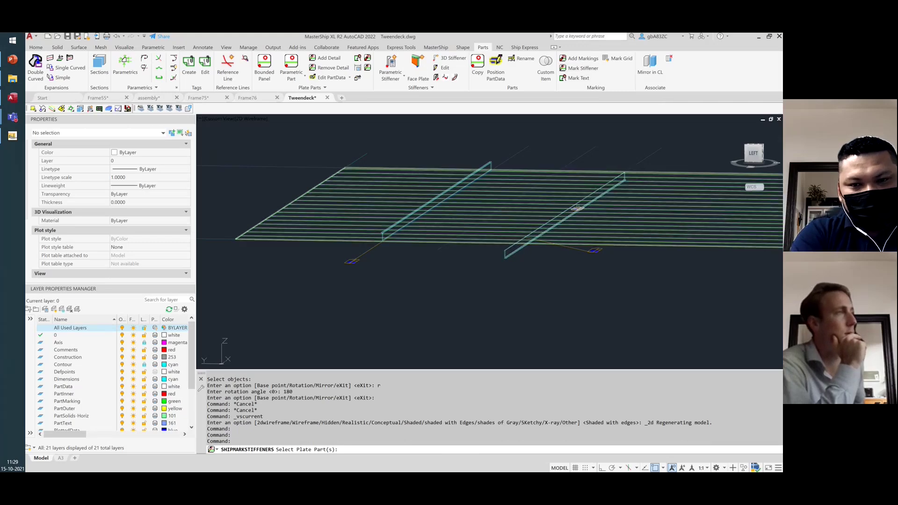
pyautogui.click(454, 240)
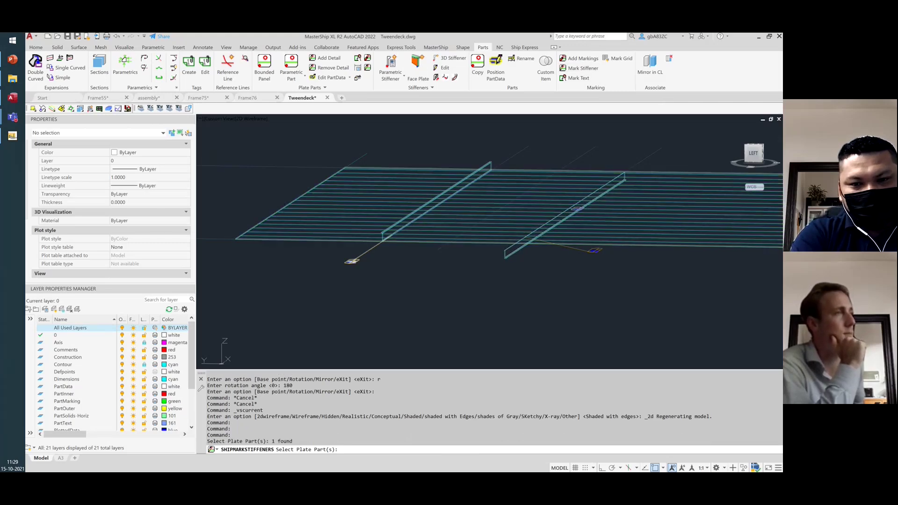
pyautogui.click(435, 206)
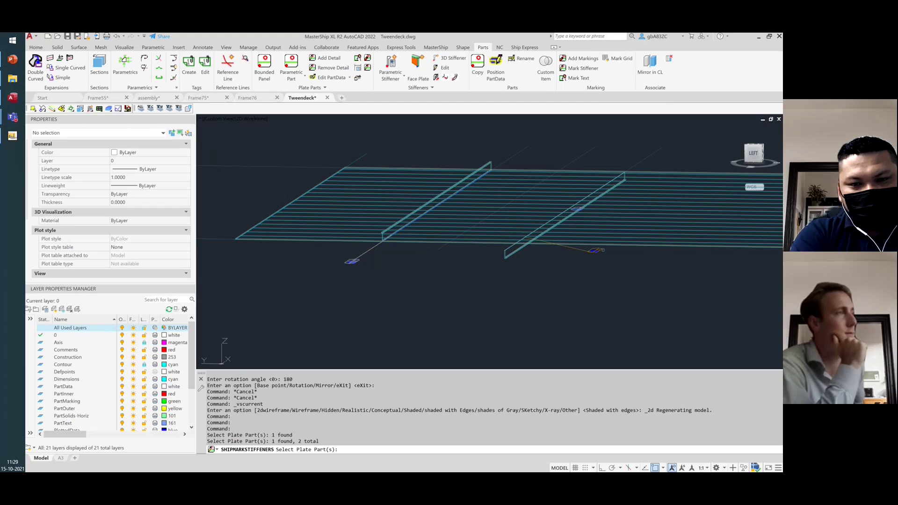
pyautogui.click(577, 209)
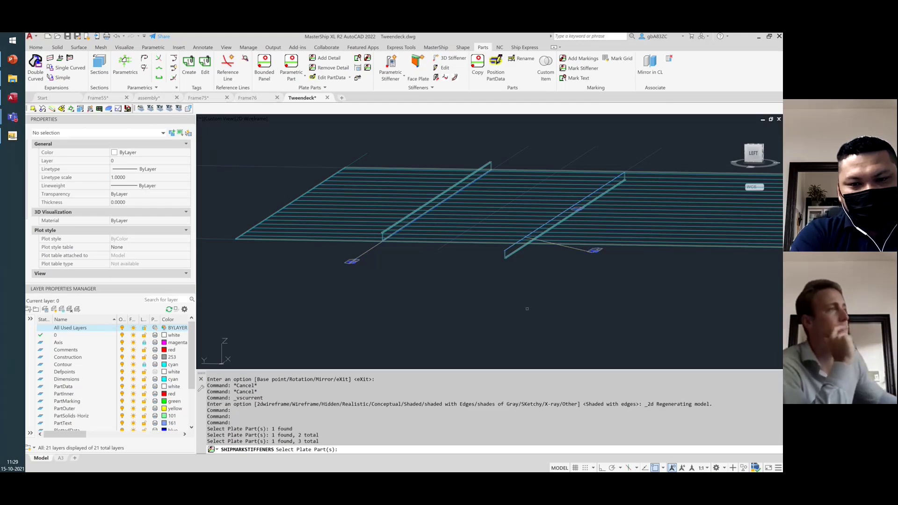
pyautogui.press('Return')
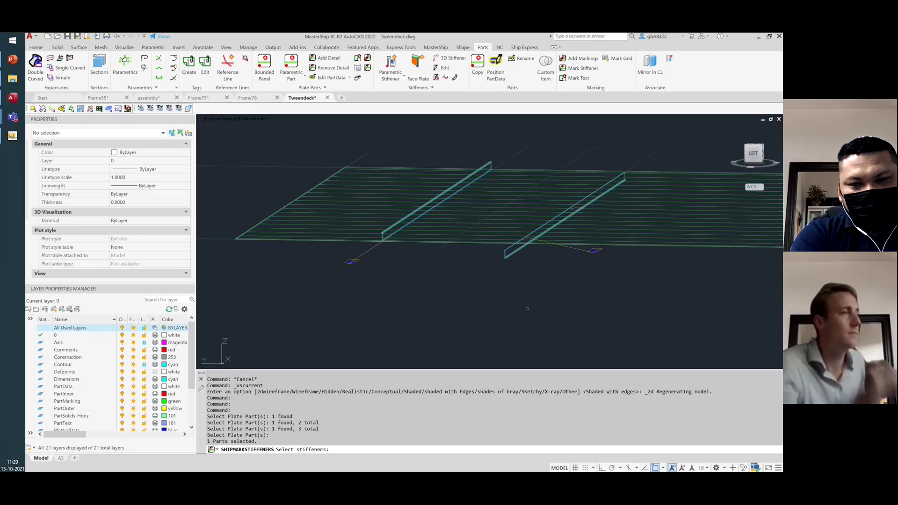
pyautogui.click(351, 261)
pyautogui.click(594, 250)
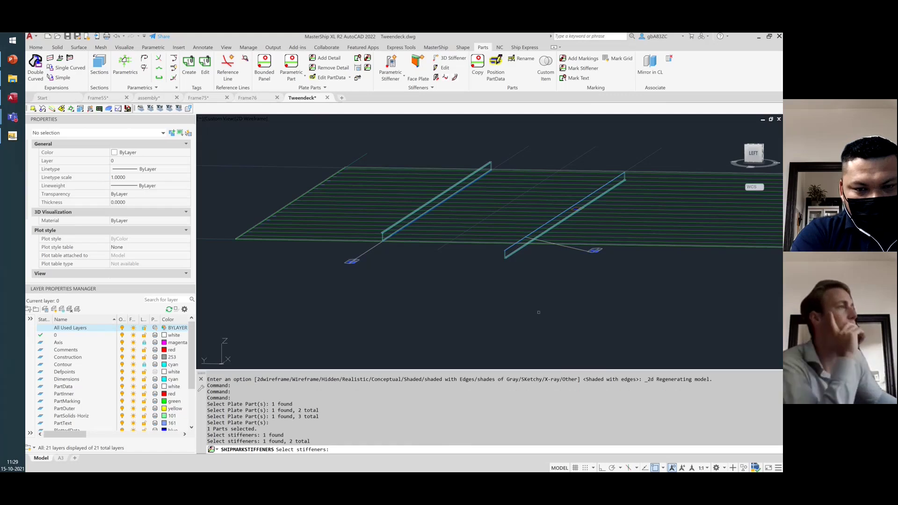
pyautogui.press('Return')
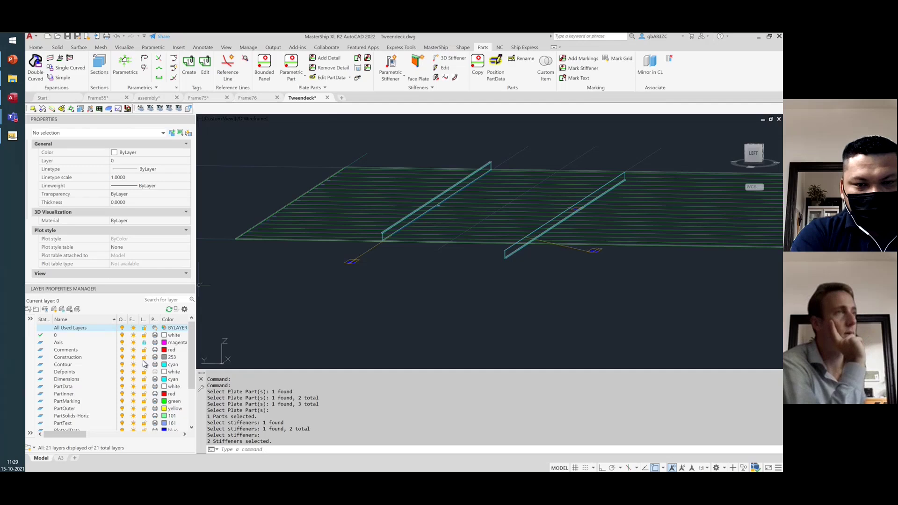
# - Turn off the StiffenerSolids and StiffenerShape layers
pyautogui.scroll(-3, 134, 374)
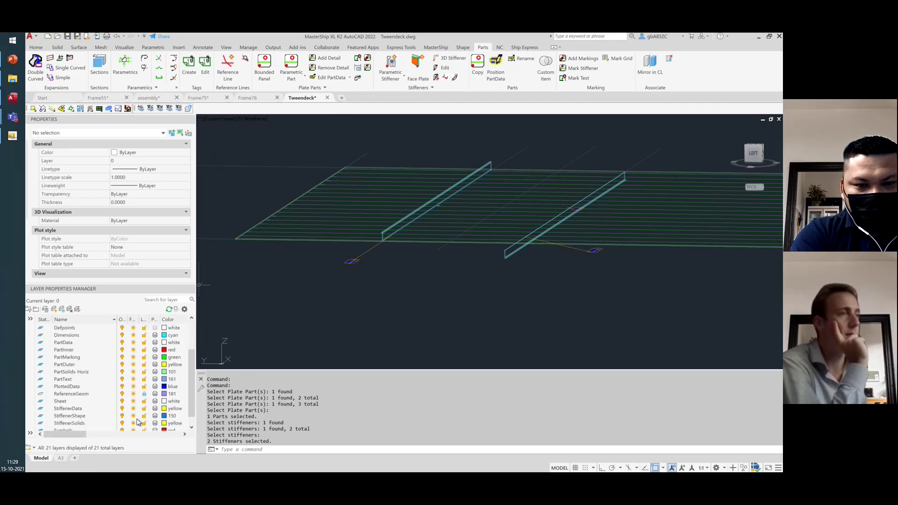
pyautogui.click(122, 423)
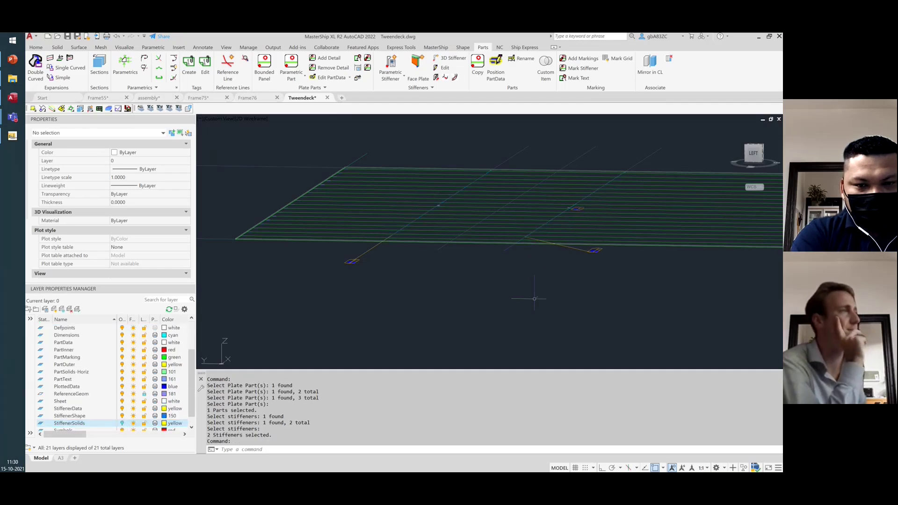
pyautogui.keyDown('shift'); pyautogui.moveTo(658, 276); pyautogui.dragTo(650, 293, button='middle'); pyautogui.keyUp('shift')
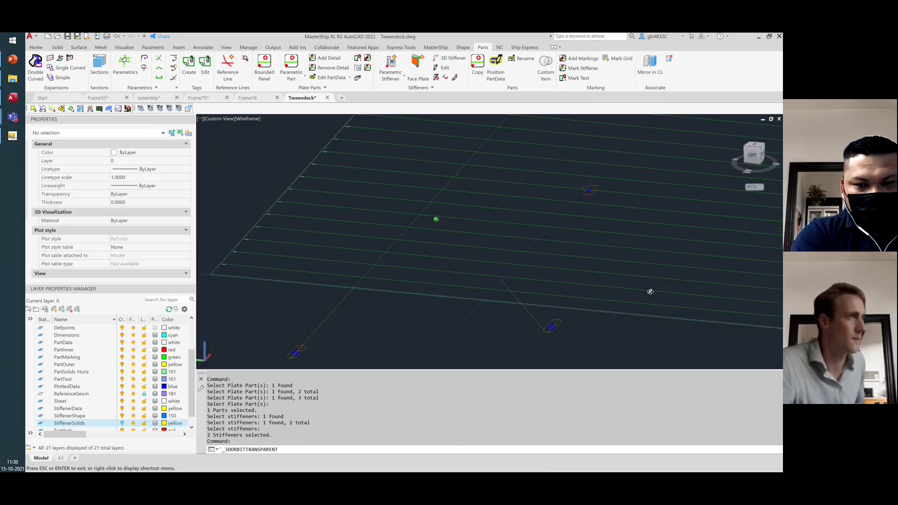
pyautogui.scroll(3, 649, 293)
pyautogui.keyDown('shift'); pyautogui.moveTo(490, 144); pyautogui.dragTo(495, 143, button='middle'); pyautogui.keyUp('shift')
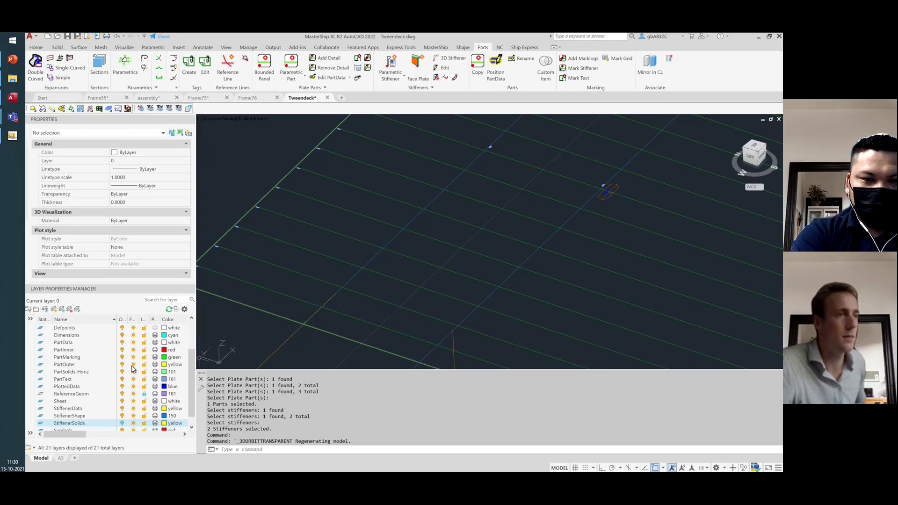
pyautogui.scroll(-1, 128, 408)
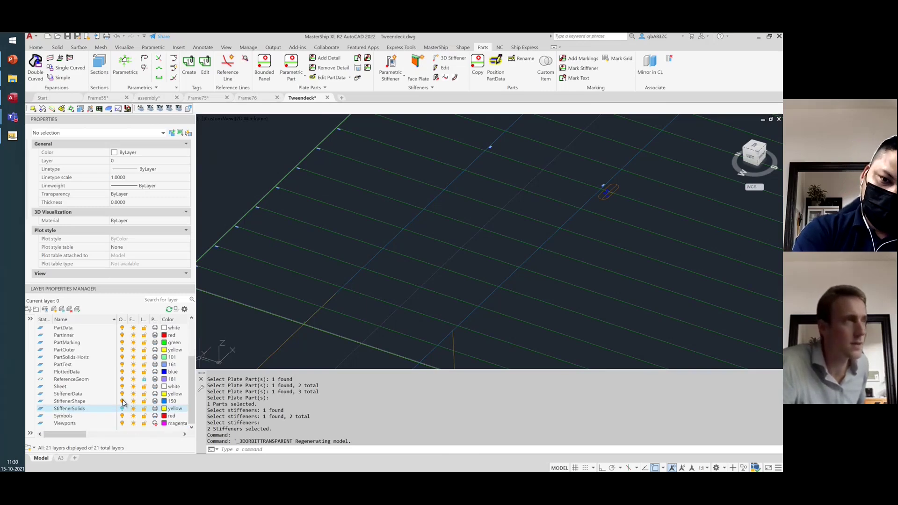
pyautogui.click(123, 401)
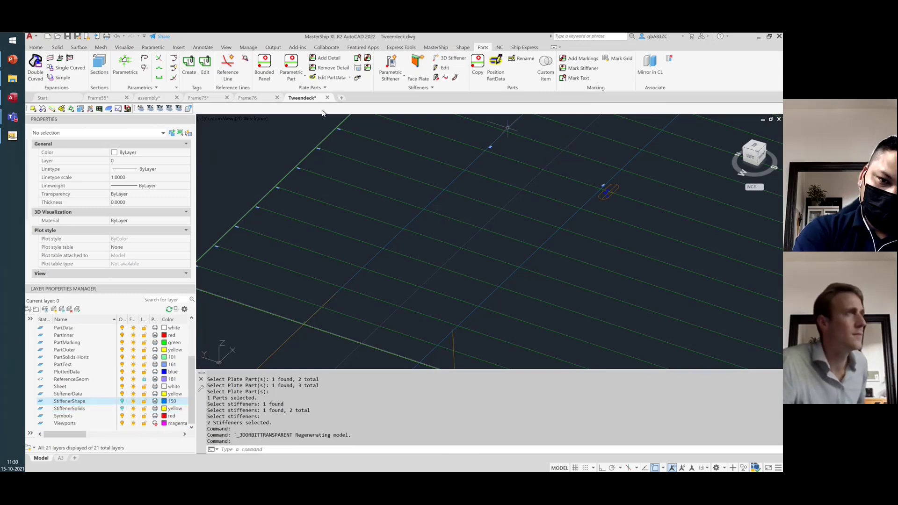
# - Switch to the top view with north up and hide all reference lines
pyautogui.click(754, 146)
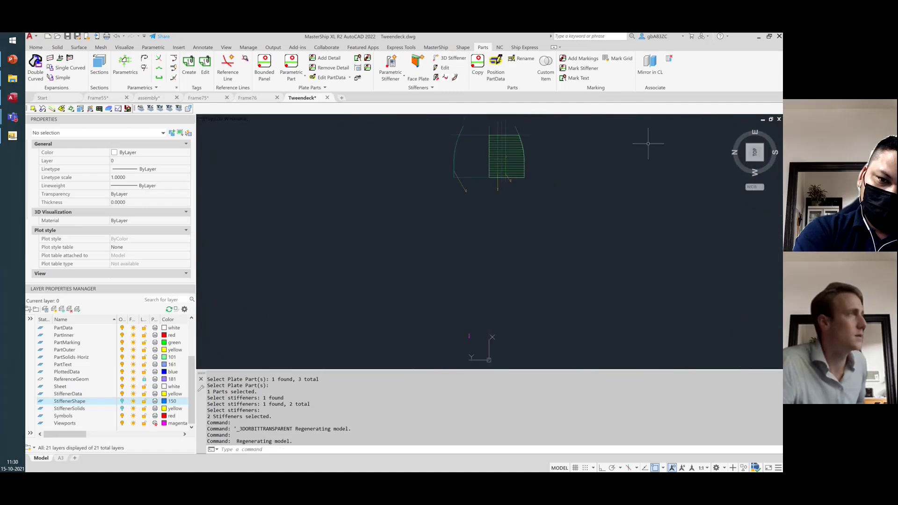
pyautogui.click(777, 139)
pyautogui.scroll(8, 458, 248)
pyautogui.scroll(3, 472, 248)
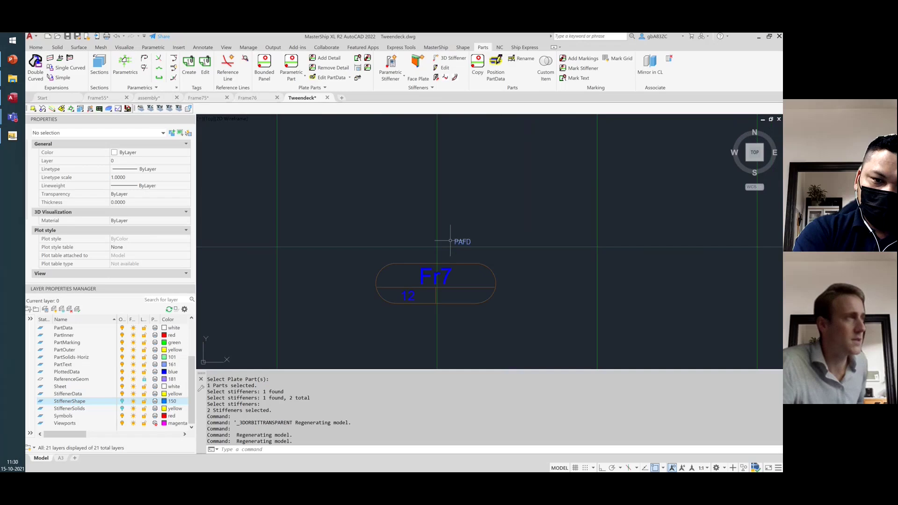
pyautogui.scroll(-3, 473, 249)
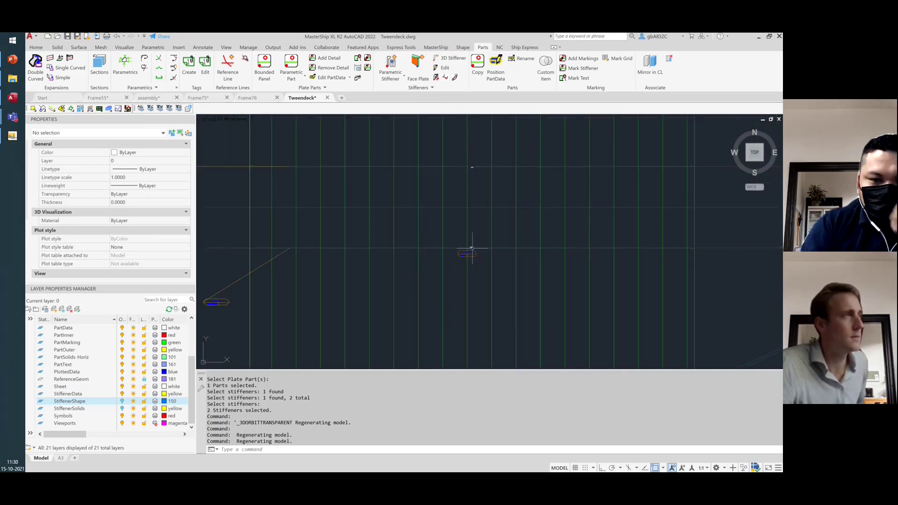
pyautogui.scroll(3, 476, 161)
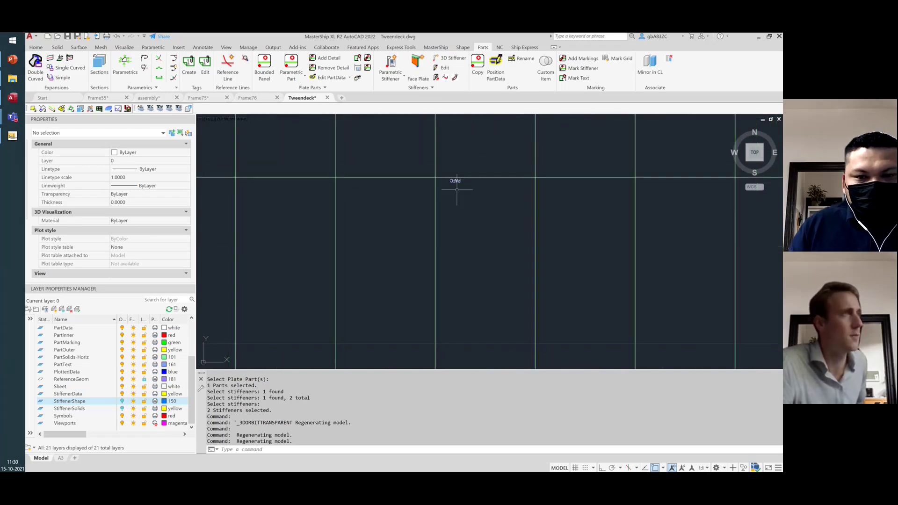
pyautogui.click(227, 65)
pyautogui.click(246, 60)
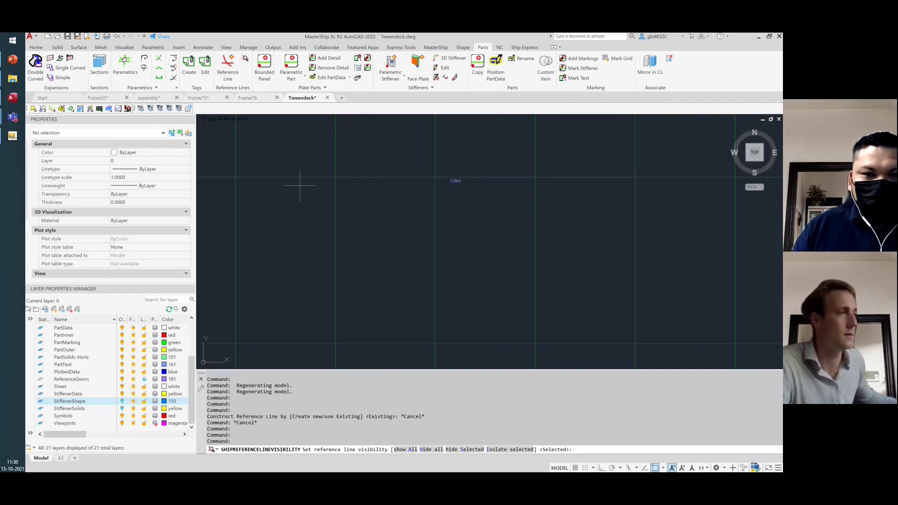
pyautogui.write('h')
pyautogui.press('Return')
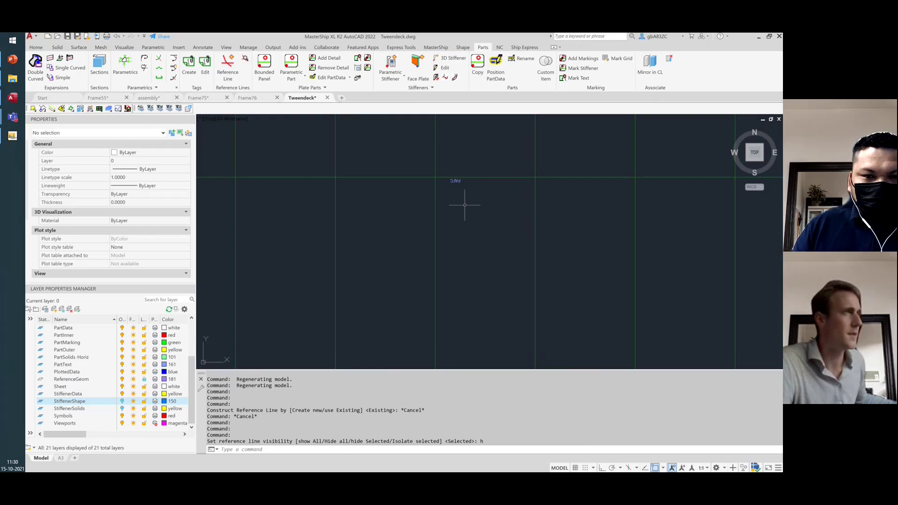
# - Examine the stiffener marking lines, their end symbols and marking texts across the deck plate in the top view
pyautogui.scroll(-6, 460, 179)
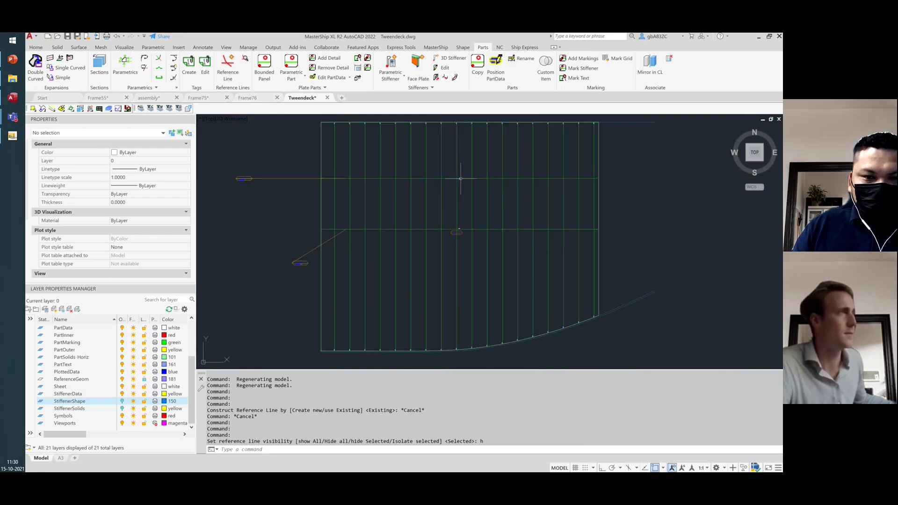
pyautogui.scroll(8, 598, 180)
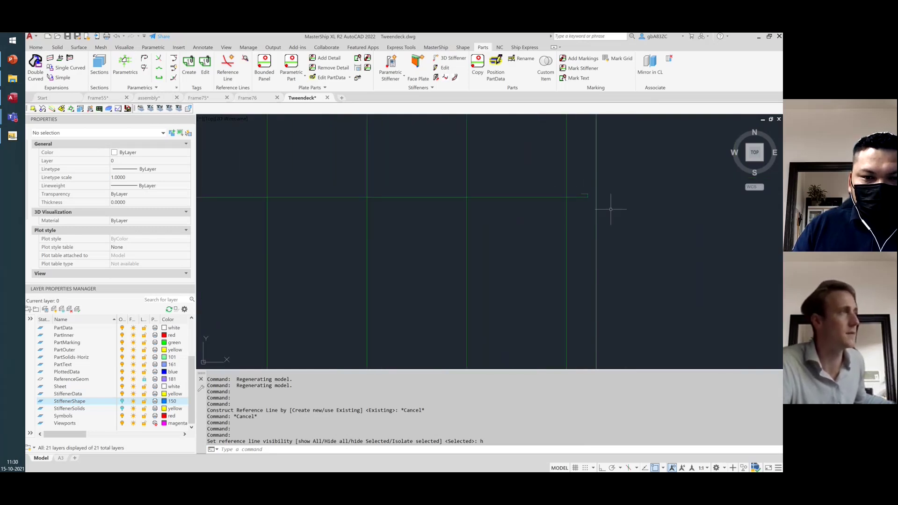
pyautogui.scroll(-7, 610, 209)
pyautogui.scroll(3, 346, 209)
pyautogui.scroll(-5, 328, 211)
pyautogui.scroll(4, 579, 262)
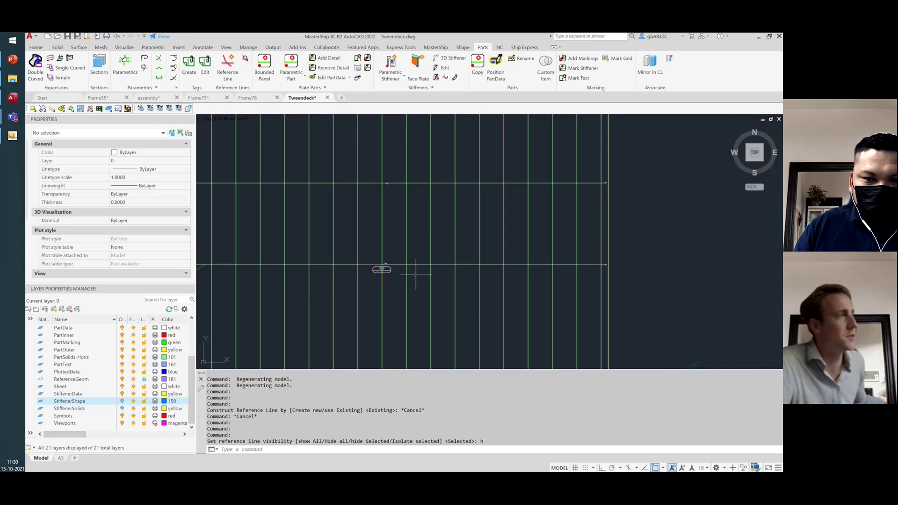
pyautogui.scroll(3, 602, 261)
pyautogui.scroll(-5, 421, 269)
pyautogui.scroll(4, 401, 268)
pyautogui.scroll(2, 401, 268)
pyautogui.moveTo(460, 258); pyautogui.dragTo(365, 337, button='middle')
pyautogui.scroll(-3, 365, 337)
pyautogui.scroll(1, 411, 234)
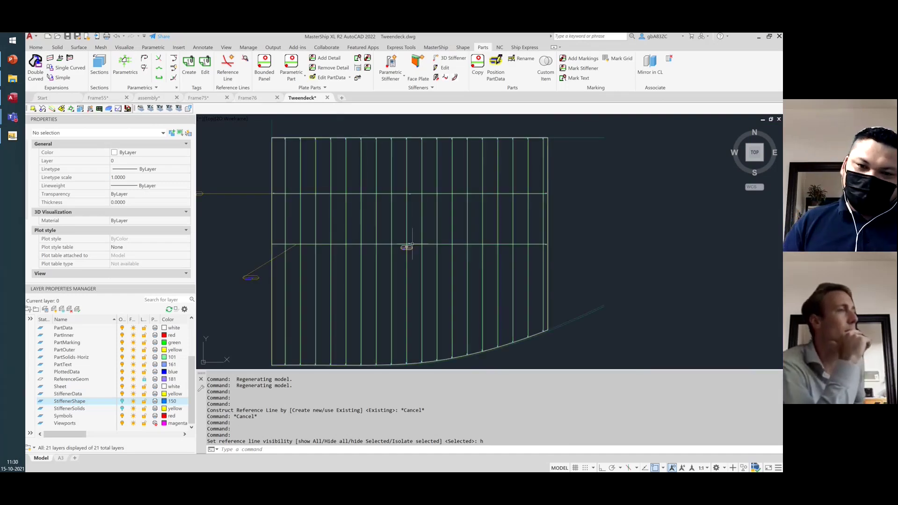
pyautogui.scroll(5, 411, 244)
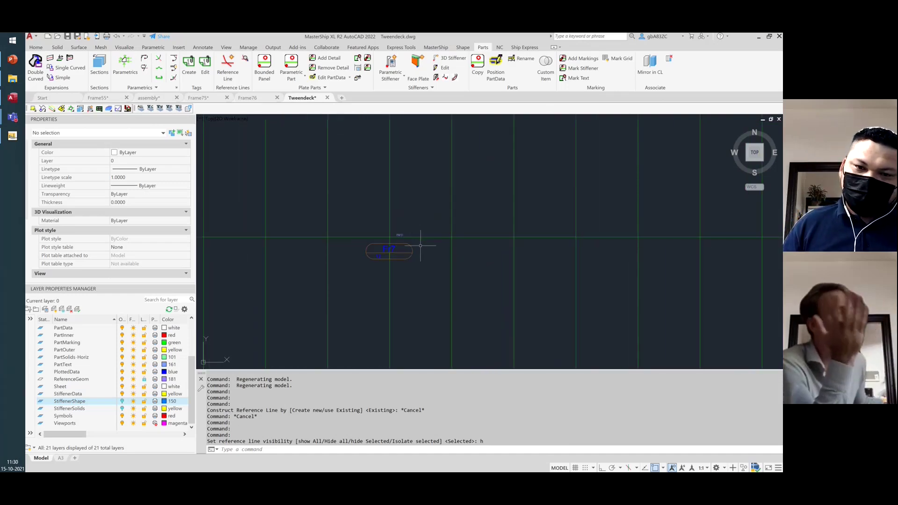
pyautogui.scroll(-5, 420, 245)
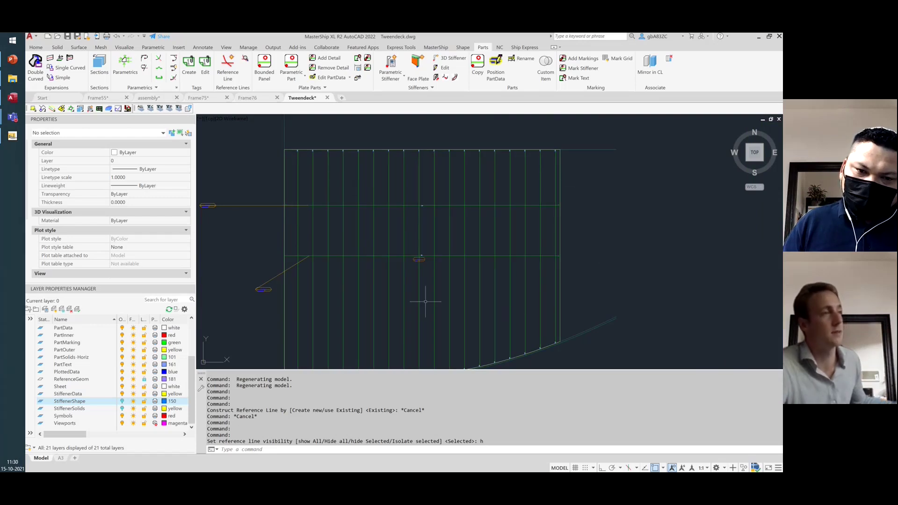
# - Turn the StiffenerSolids layer back on and view the stiffeners with their markings in a tilted 3D view
pyautogui.keyDown('shift'); pyautogui.moveTo(358, 323); pyautogui.dragTo(482, 262, button='middle'); pyautogui.keyUp('shift')
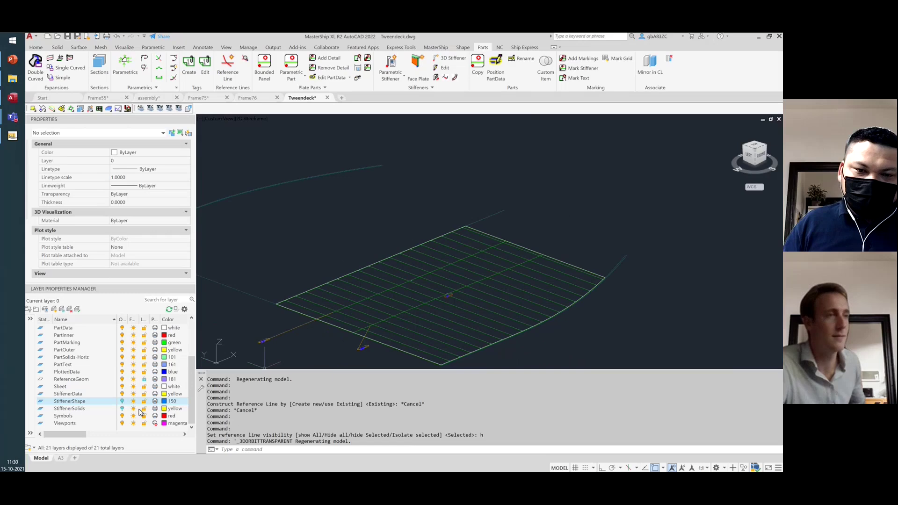
pyautogui.click(122, 409)
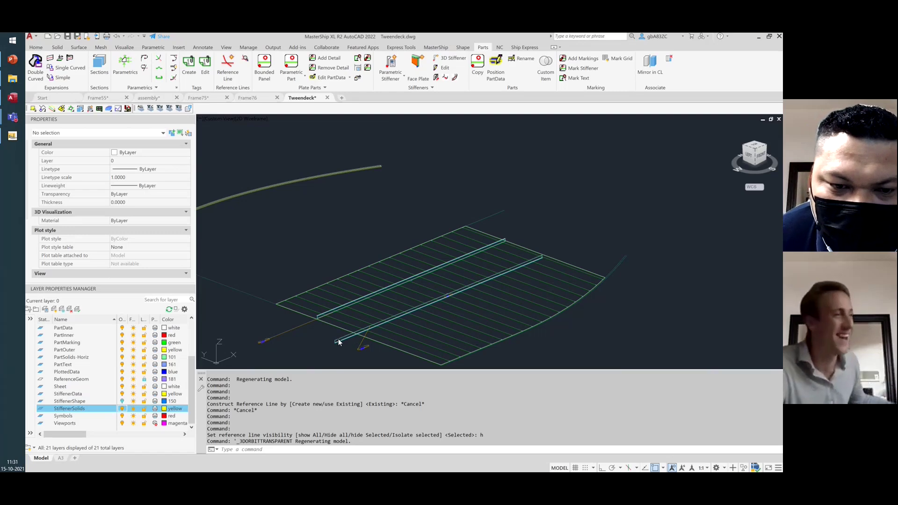
pyautogui.scroll(5, 345, 344)
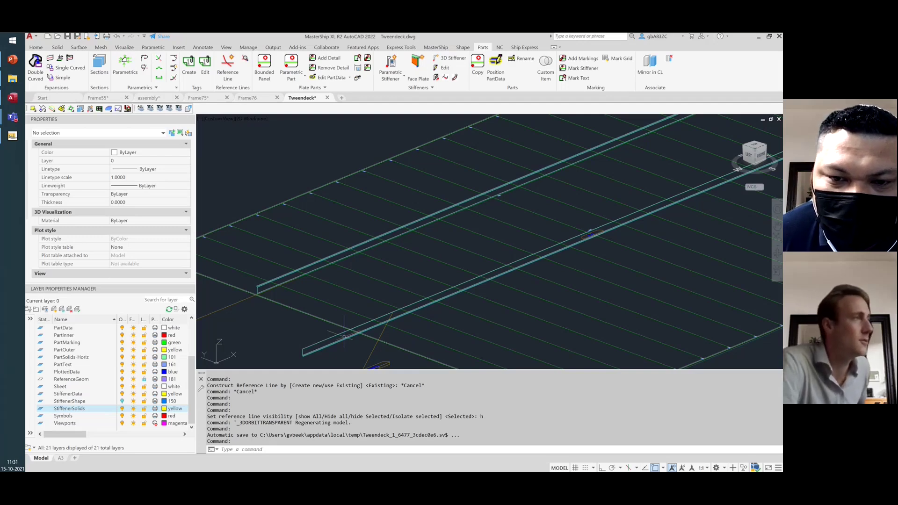
pyautogui.press('Escape')
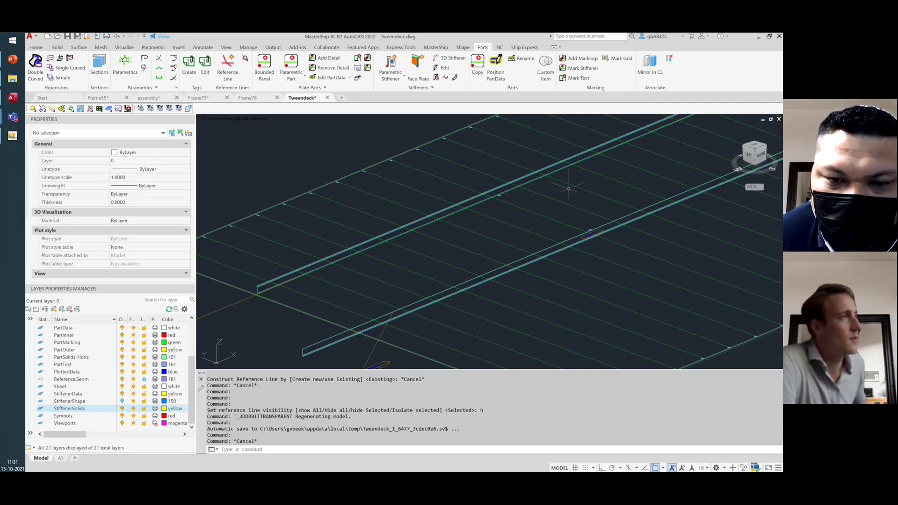
# - Edit the deck plate's part data to enable Marking on other side
pyautogui.click(528, 210)
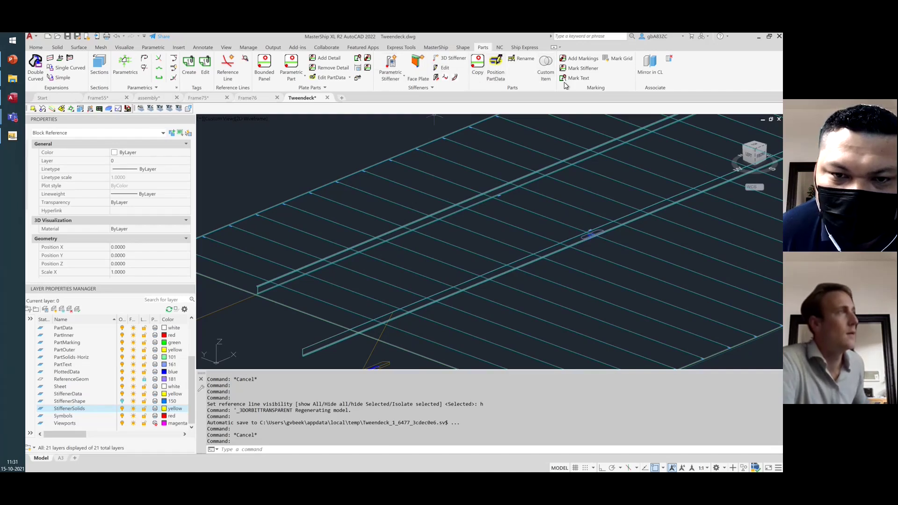
pyautogui.click(318, 80)
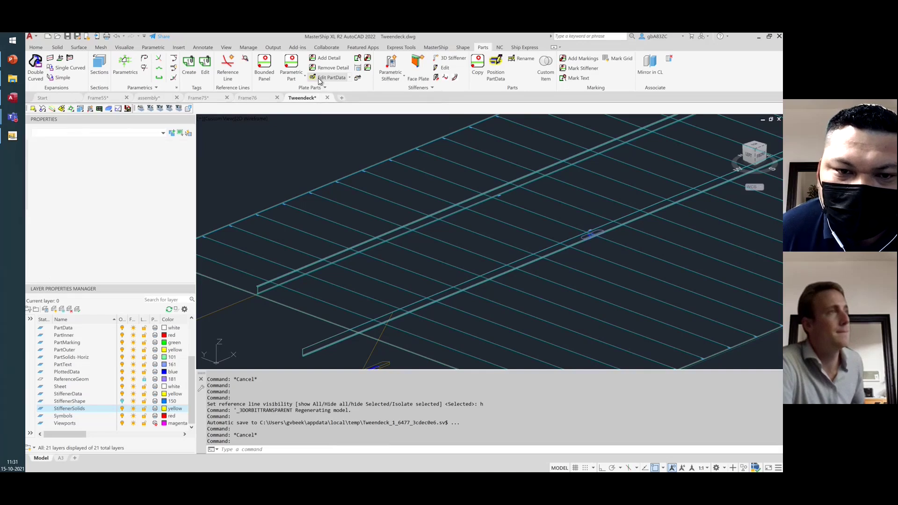
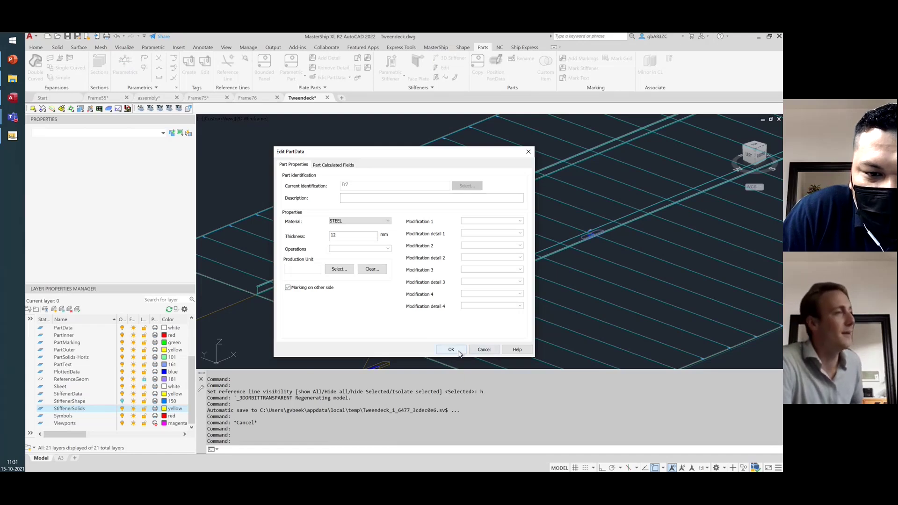
pyautogui.click(451, 350)
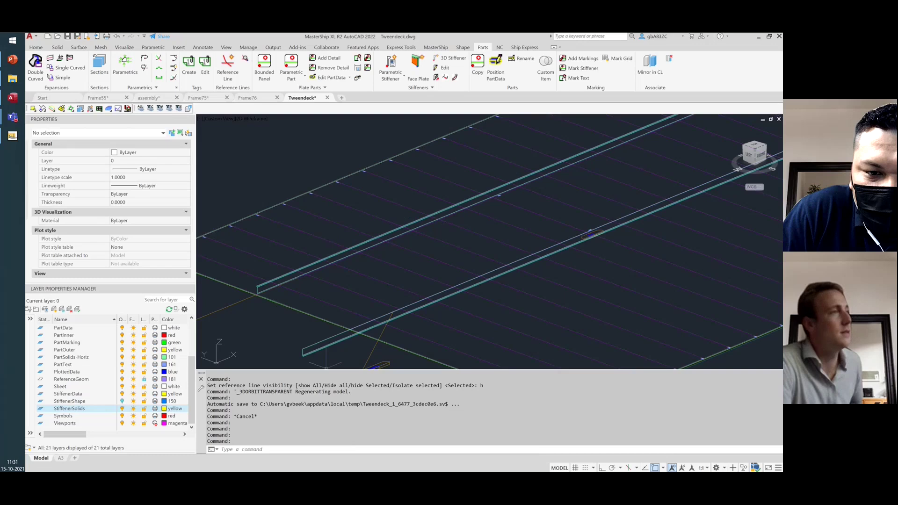
# - Examine the two stiffeners and their ends at the deck plate's edge in top and tilted 3D views
pyautogui.click(750, 145)
pyautogui.click(781, 136)
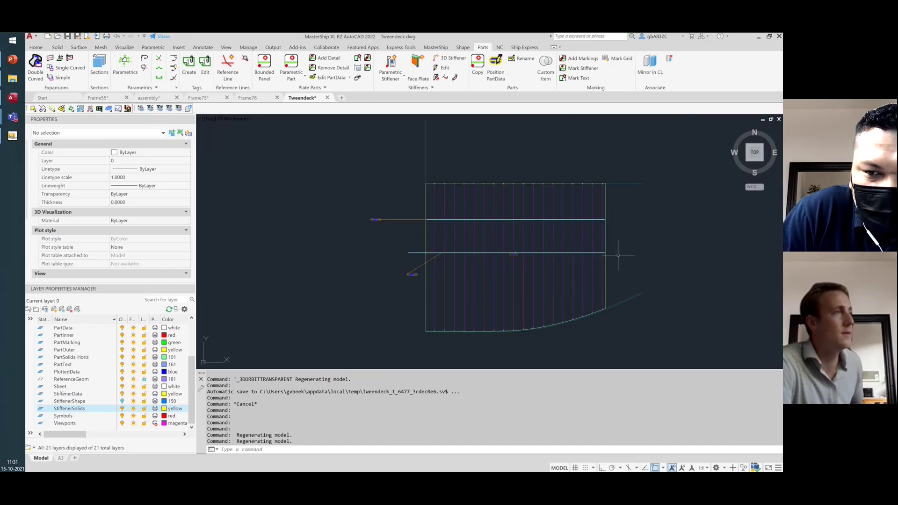
pyautogui.scroll(2, 594, 267)
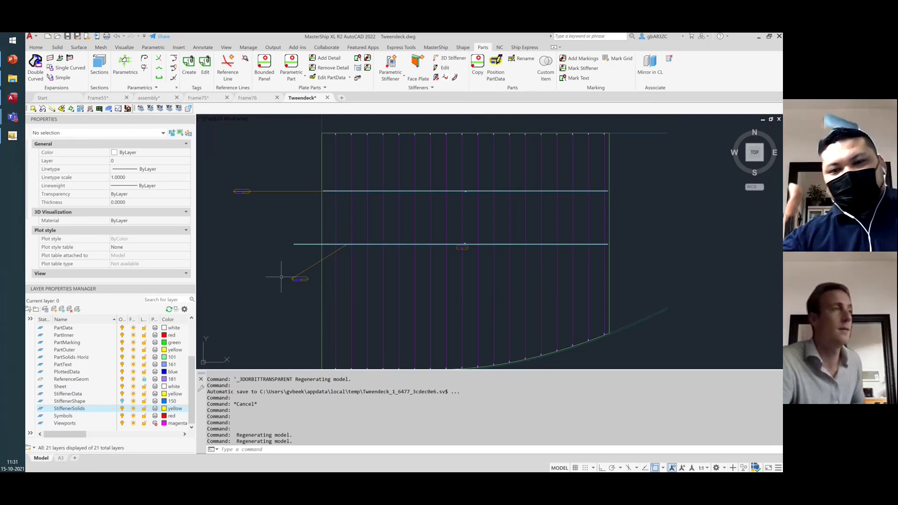
pyautogui.keyDown('shift'); pyautogui.moveTo(298, 315); pyautogui.dragTo(346, 173, button='middle'); pyautogui.keyUp('shift')
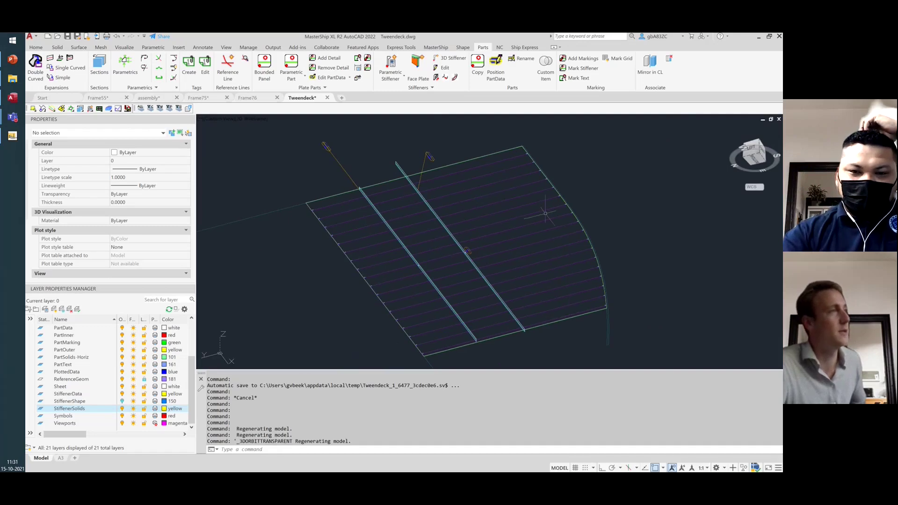
pyautogui.keyDown('shift'); pyautogui.moveTo(588, 155); pyautogui.dragTo(528, 255, button='middle'); pyautogui.keyUp('shift')
pyautogui.scroll(5, 340, 257)
pyautogui.click(349, 301)
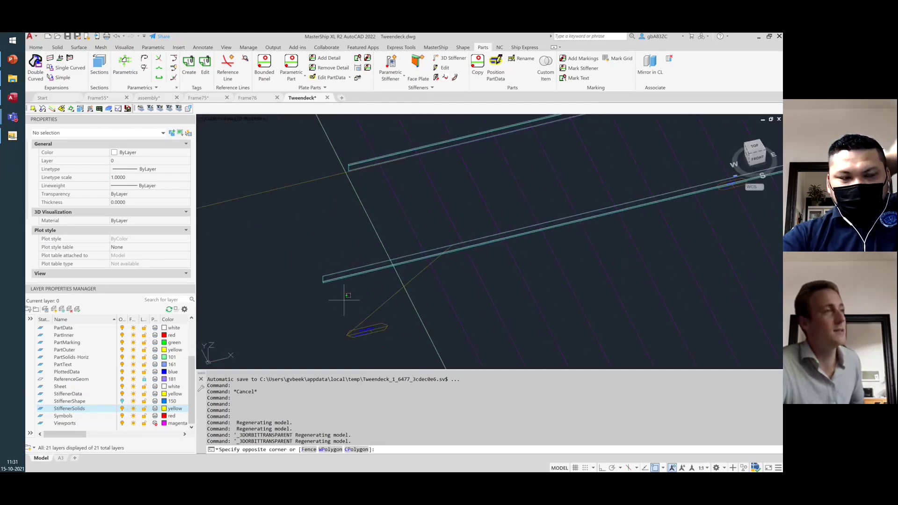
pyautogui.click(316, 265)
pyautogui.press('Escape')
pyautogui.press('Escape')
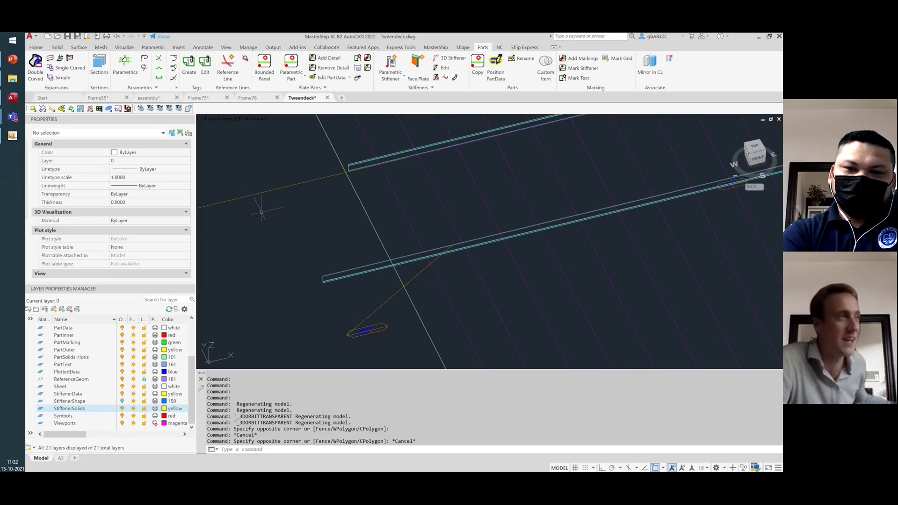
pyautogui.scroll(-4, 322, 220)
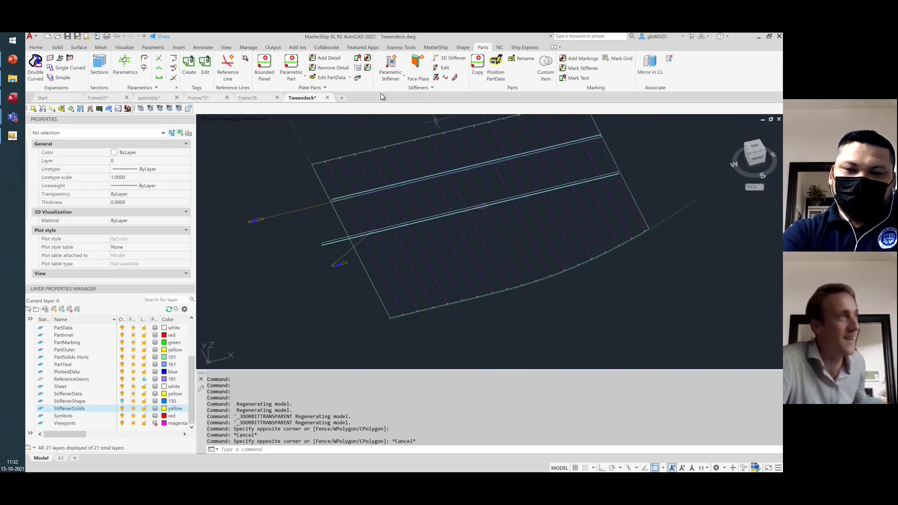
# - Disable Marking on other side in the deck plate's part data and turn off the StiffenerSolids layer
pyautogui.click(339, 79)
pyautogui.click(479, 213)
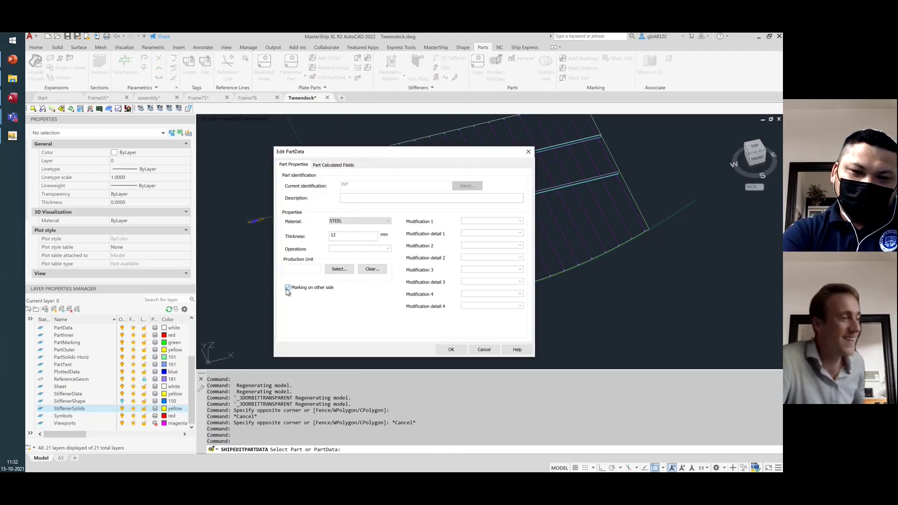
pyautogui.click(451, 350)
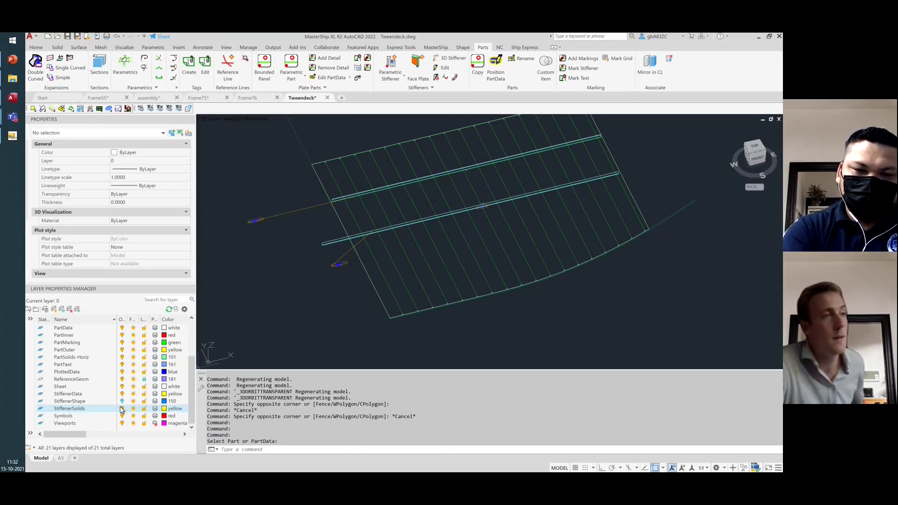
pyautogui.click(122, 410)
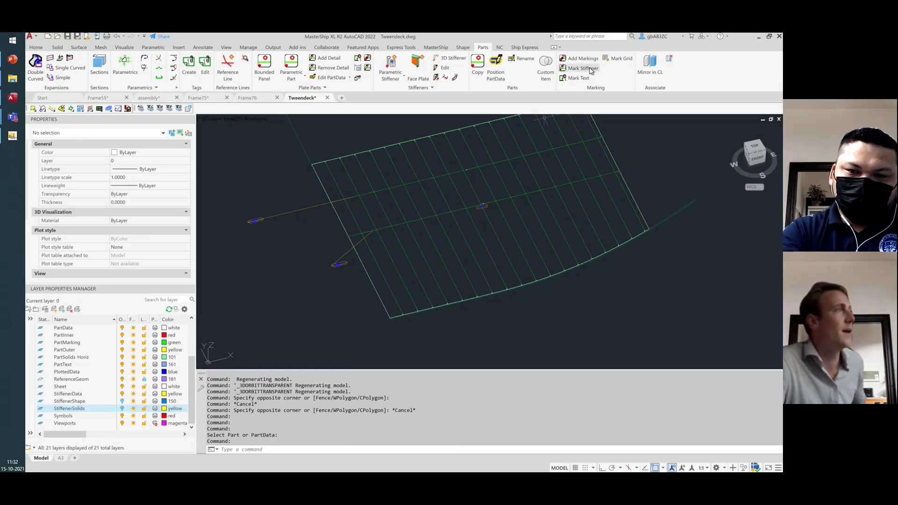
pyautogui.click(578, 79)
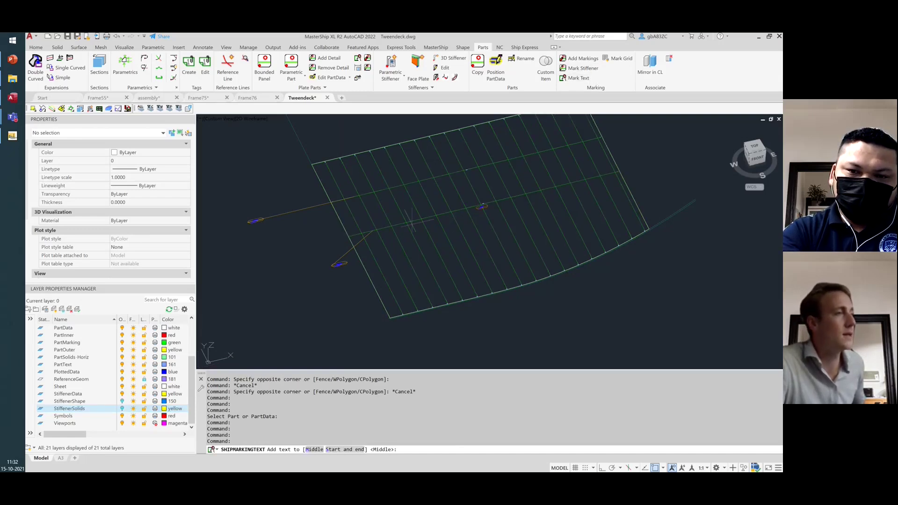
pyautogui.press('Escape')
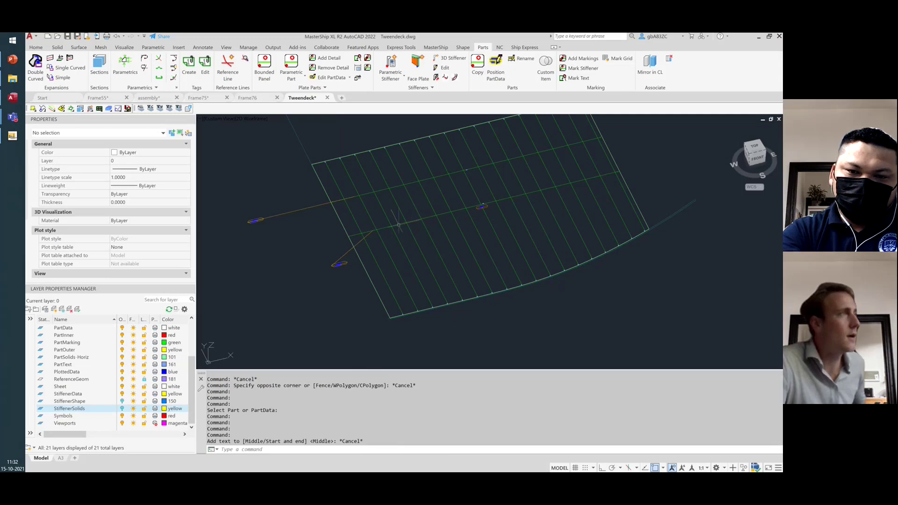
pyautogui.click(581, 59)
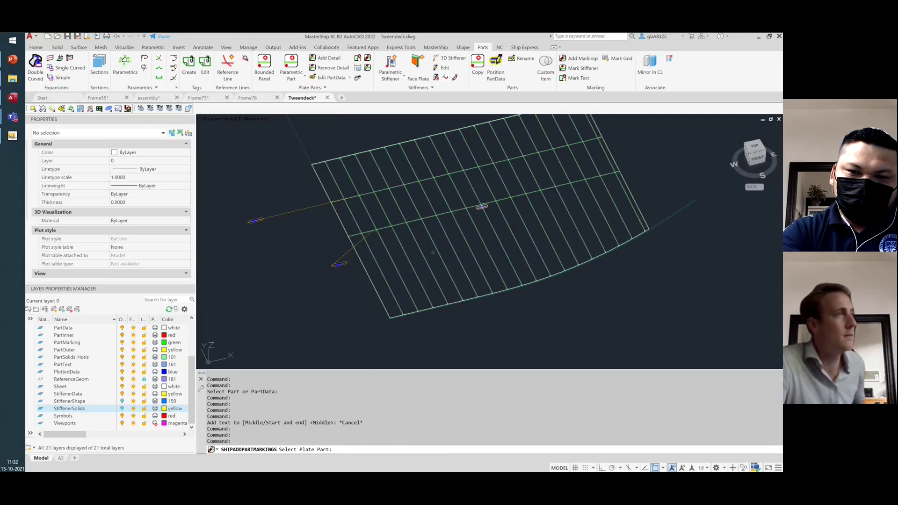
pyautogui.click(439, 211)
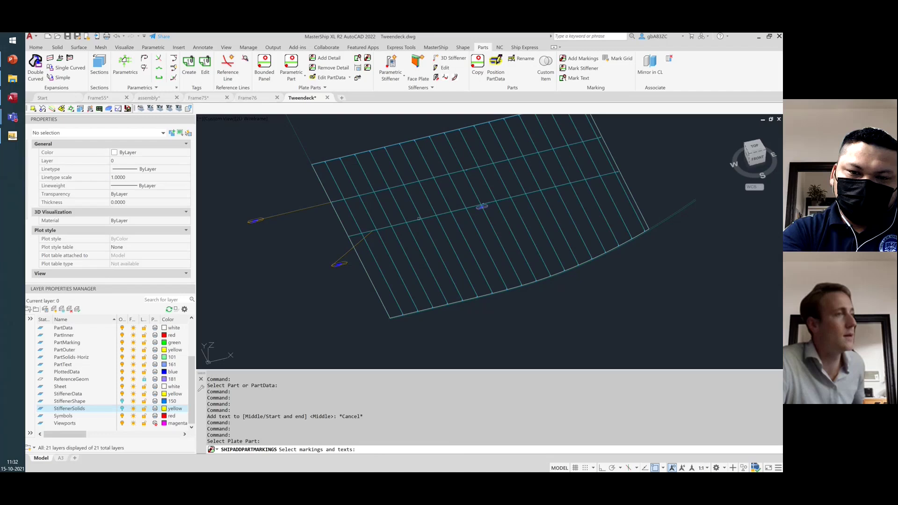
pyautogui.press('Escape')
pyautogui.press('Escape')
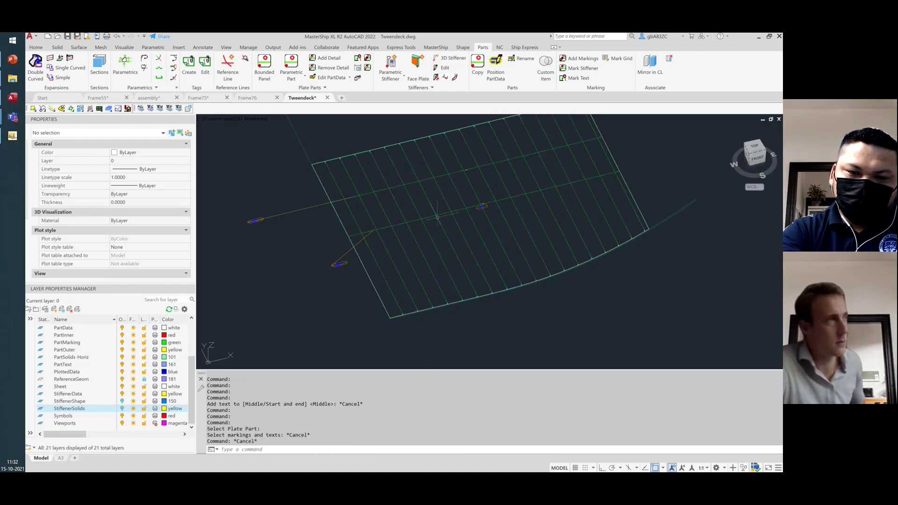
pyautogui.write('L')
pyautogui.press('Return')
# - Switch to the top view close to the plate's Fr7 part label and leave the Line command
pyautogui.scroll(5, 414, 215)
pyautogui.click(755, 147)
pyautogui.scroll(10, 580, 259)
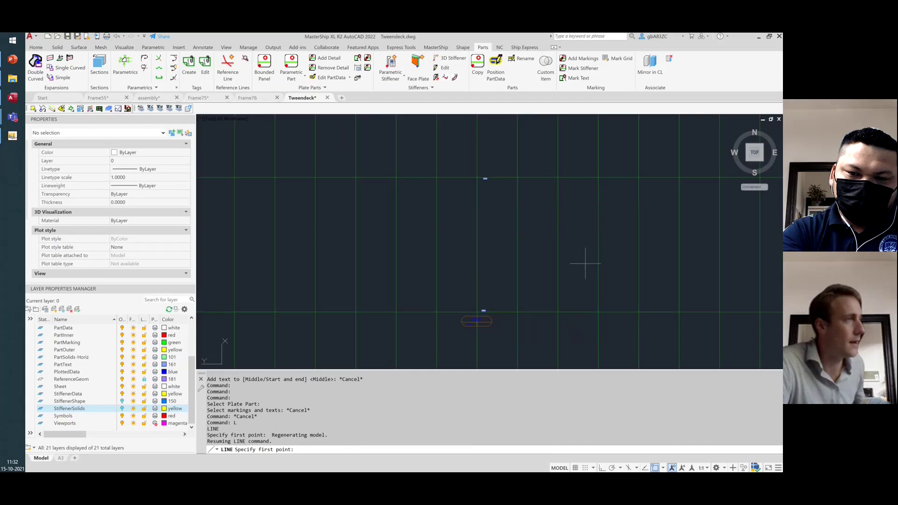
pyautogui.press('Escape')
pyautogui.press('Escape')
pyautogui.write('texx')
pyautogui.press('BackSpace')
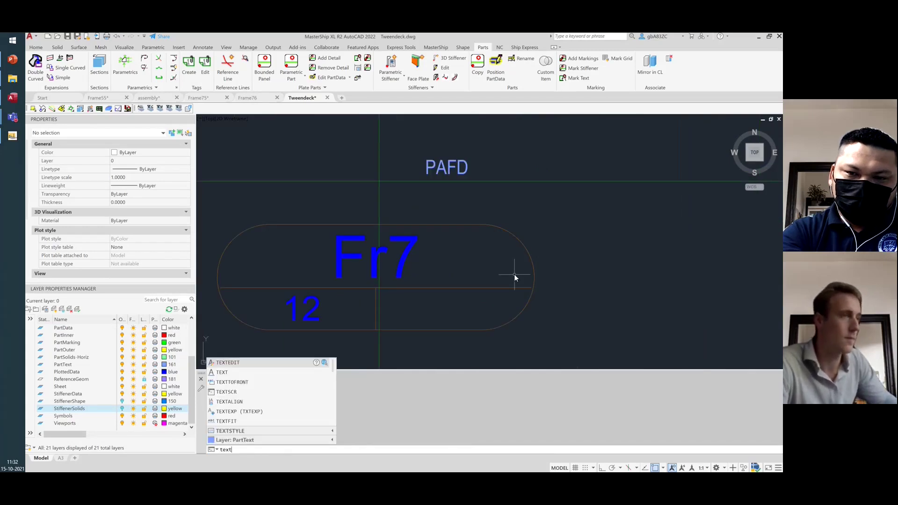
pyautogui.press('Return')
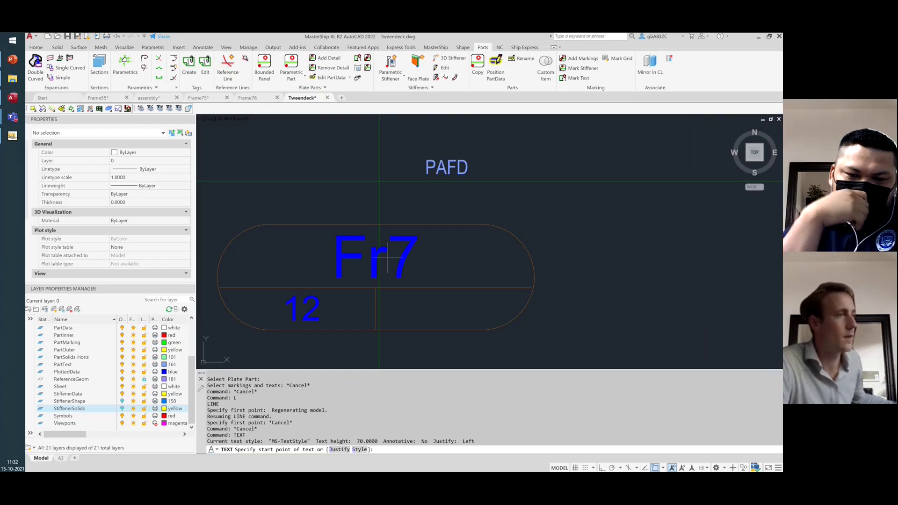
pyautogui.scroll(-4, 370, 259)
pyautogui.scroll(2, 410, 216)
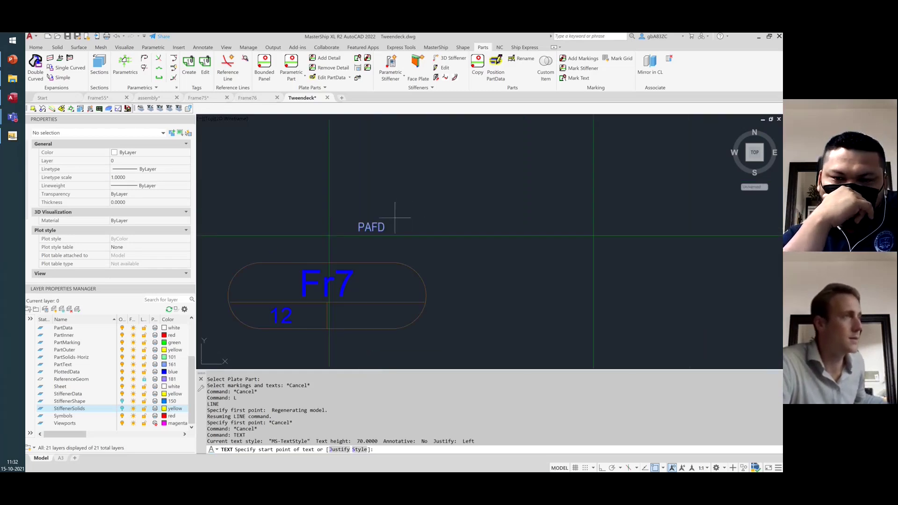
pyautogui.click(402, 216)
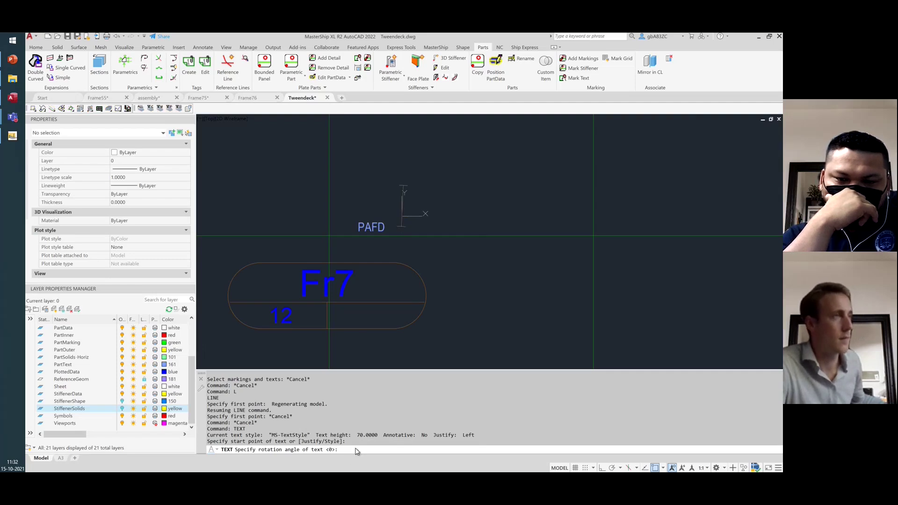
pyautogui.press('Escape')
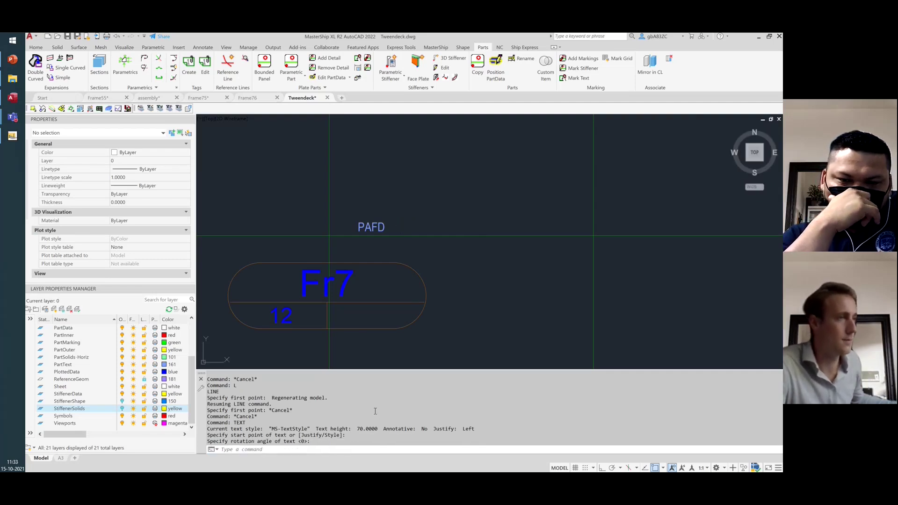
pyautogui.click(417, 209)
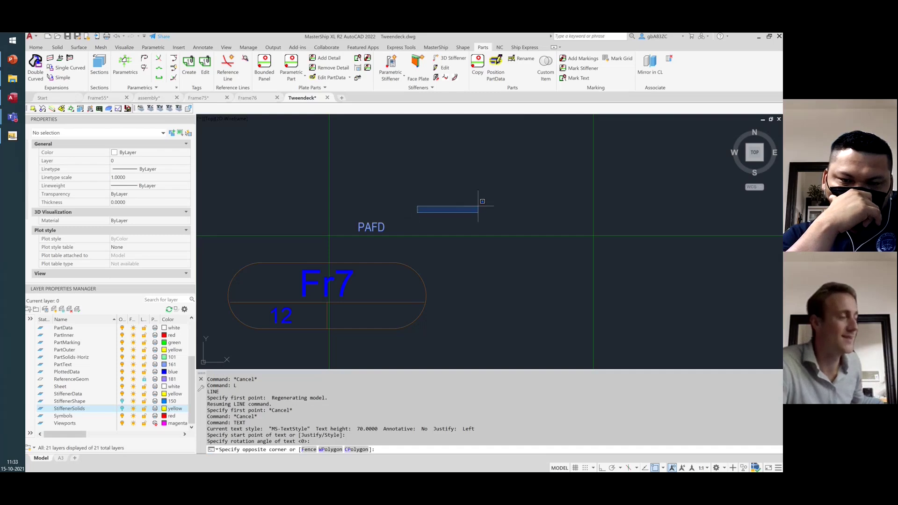
pyautogui.press('Escape')
# - Place the single-line text "Stiff. Other side" at 0 rotation above the stiffener marking line, beside the PAFD text
pyautogui.write('text')
pyautogui.press('Return')
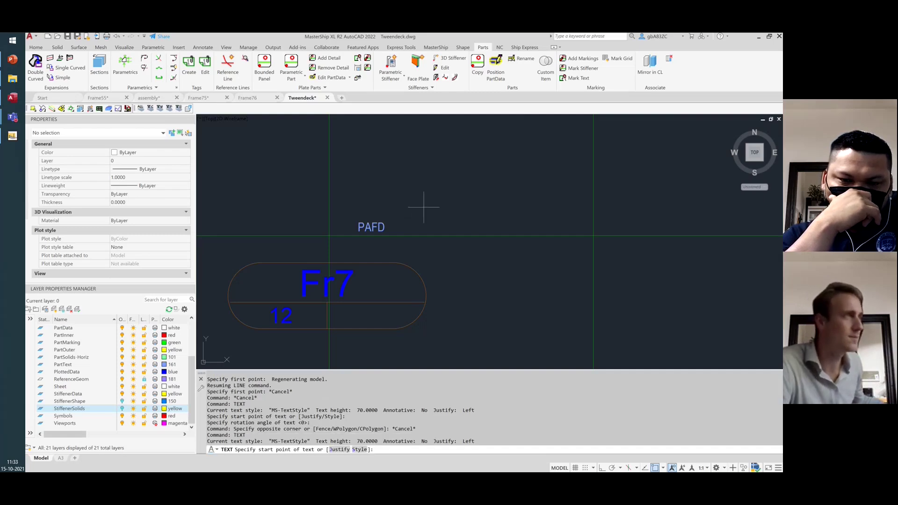
pyautogui.click(424, 206)
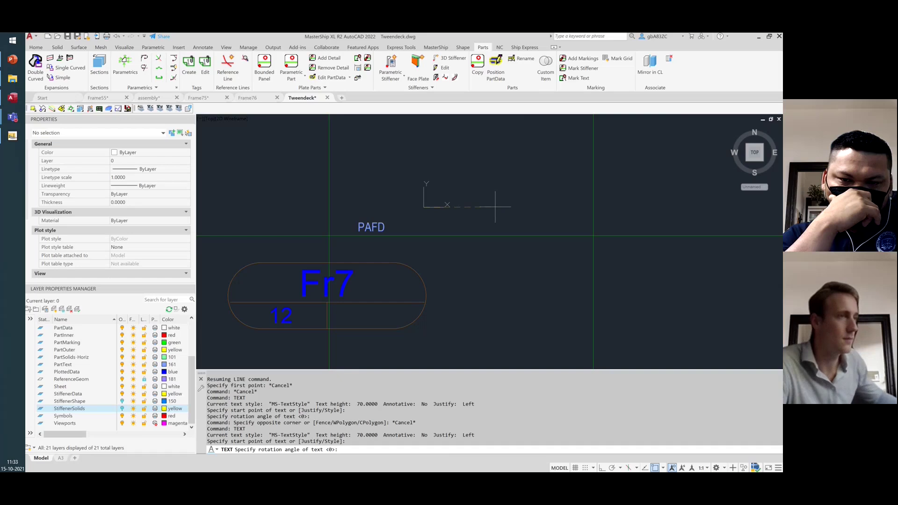
pyautogui.press('Return')
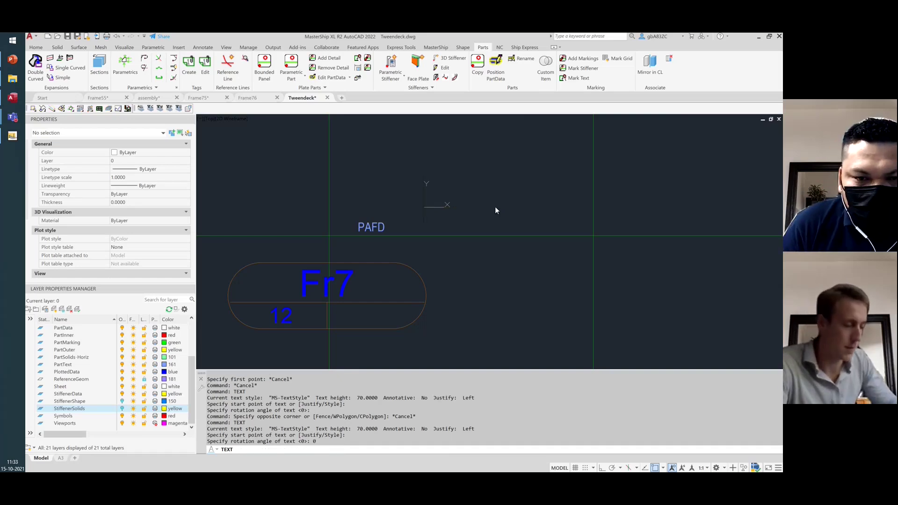
pyautogui.write('Other')
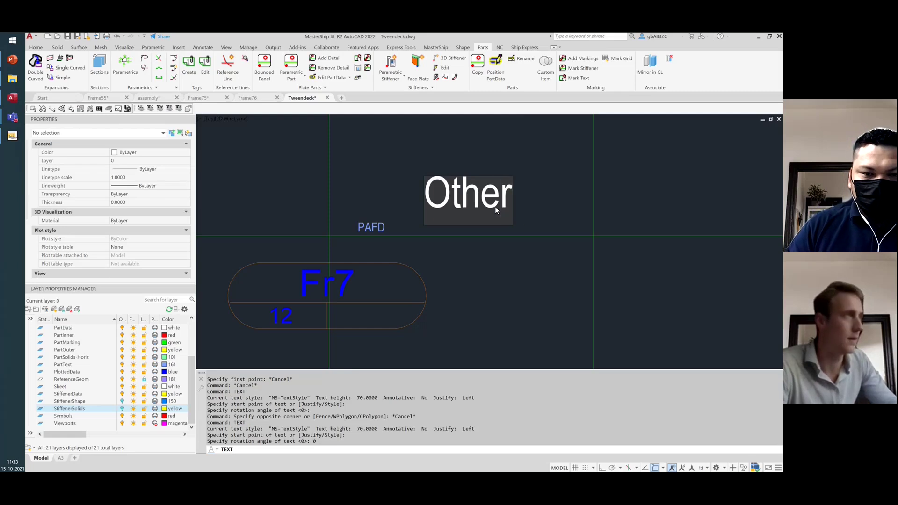
pyautogui.press('BackSpace')
pyautogui.press('BackSpace')
pyautogui.press('BackSpace')
pyautogui.press('BackSpace')
pyautogui.press('BackSpace')
pyautogui.write('Stiff.')
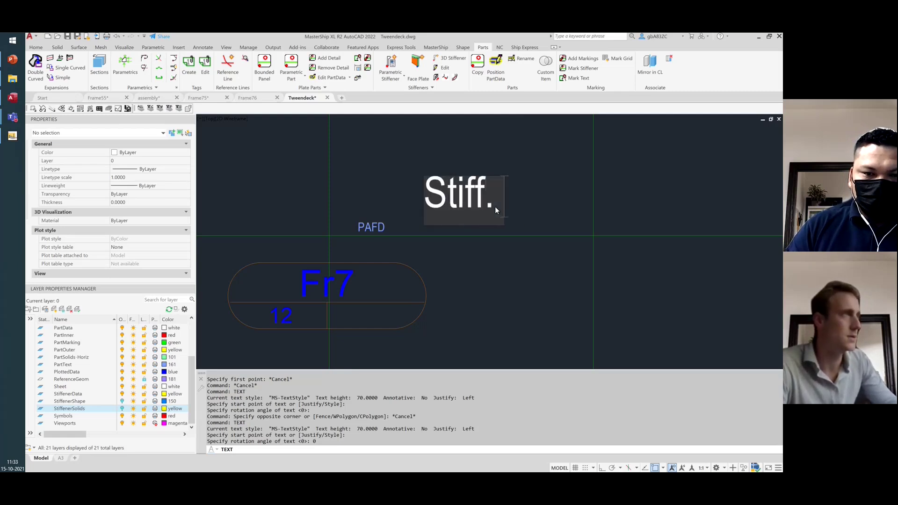
pyautogui.write(' Other side')
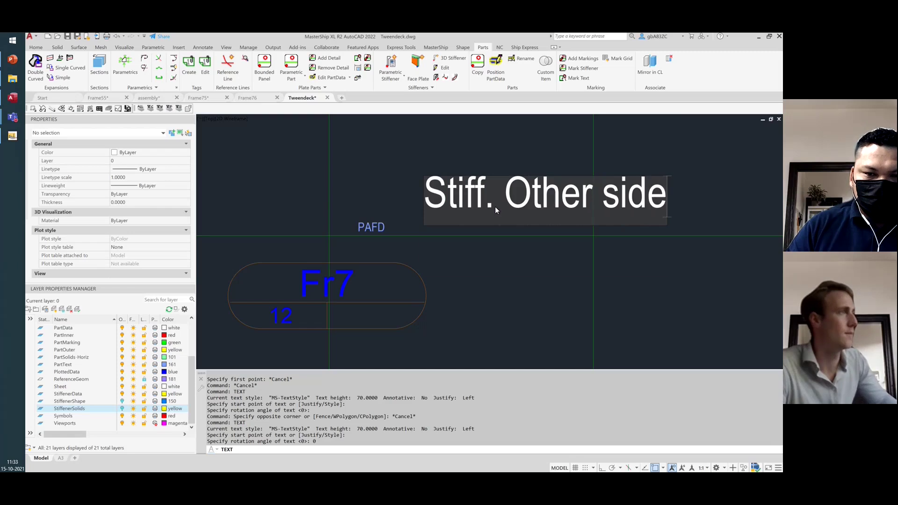
pyautogui.press('Return')
pyautogui.press('BackSpace')
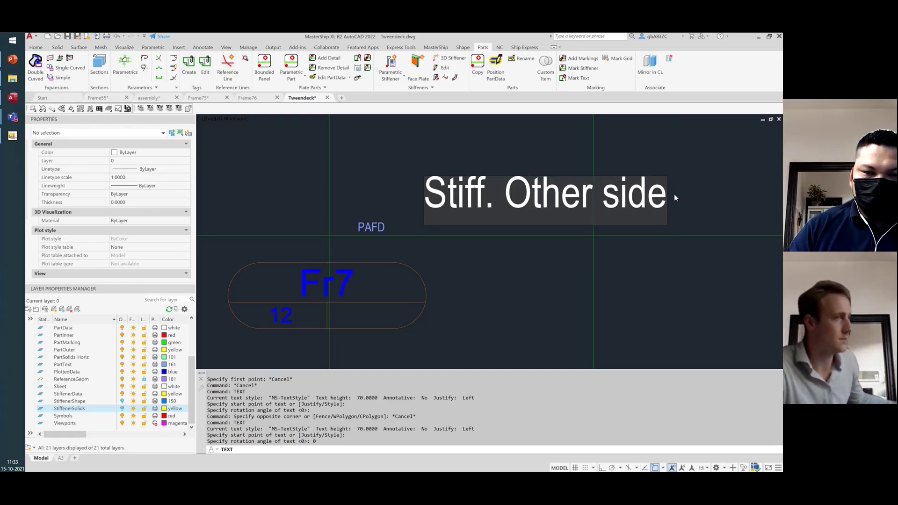
pyautogui.click(656, 278)
pyautogui.press('Escape')
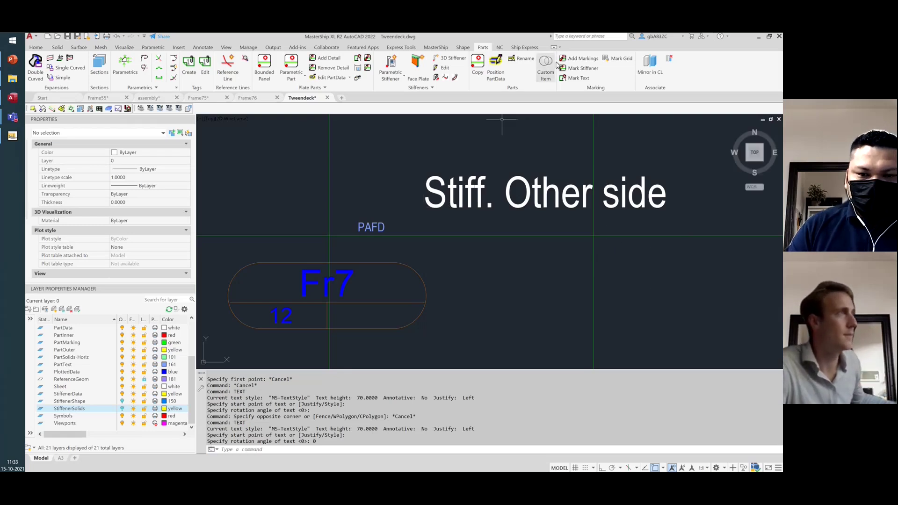
# - Add the "Stiff. Other side" text to the markings of plate part Fr7 and turn off the PartText layer
pyautogui.click(584, 80)
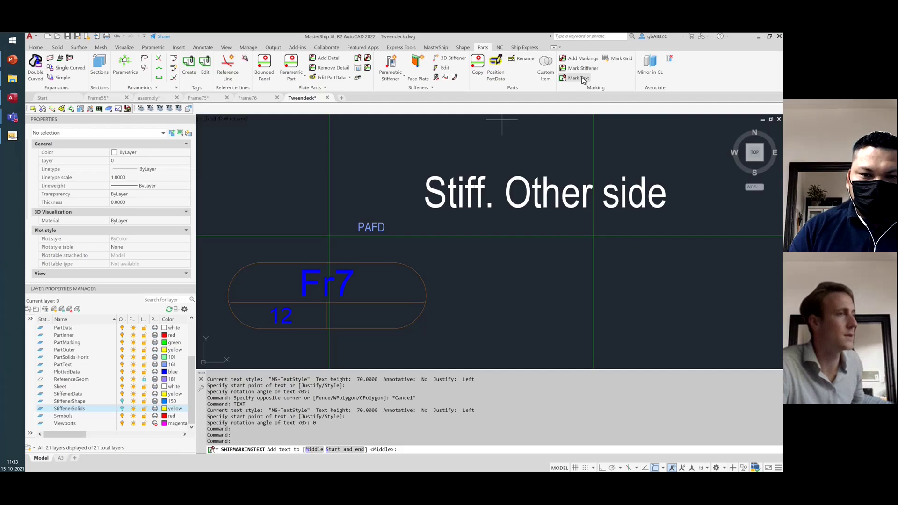
pyautogui.press('Escape')
pyautogui.click(581, 58)
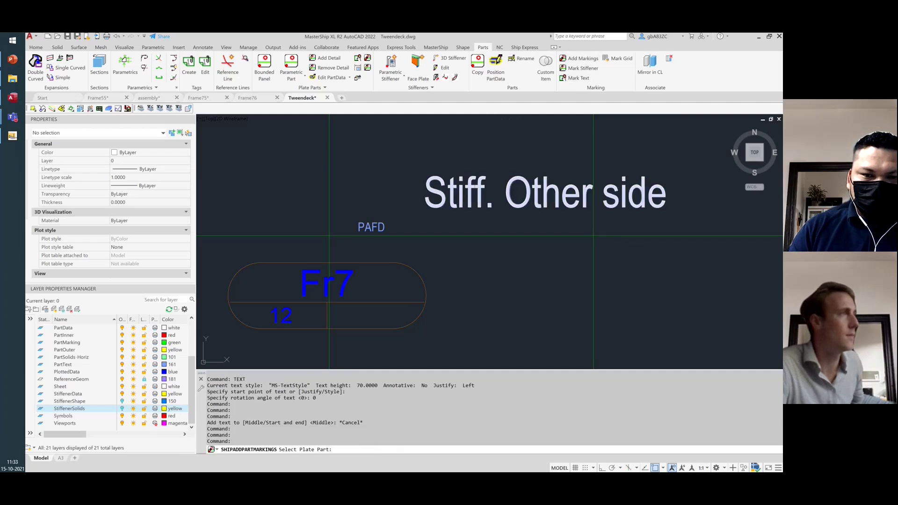
pyautogui.click(323, 283)
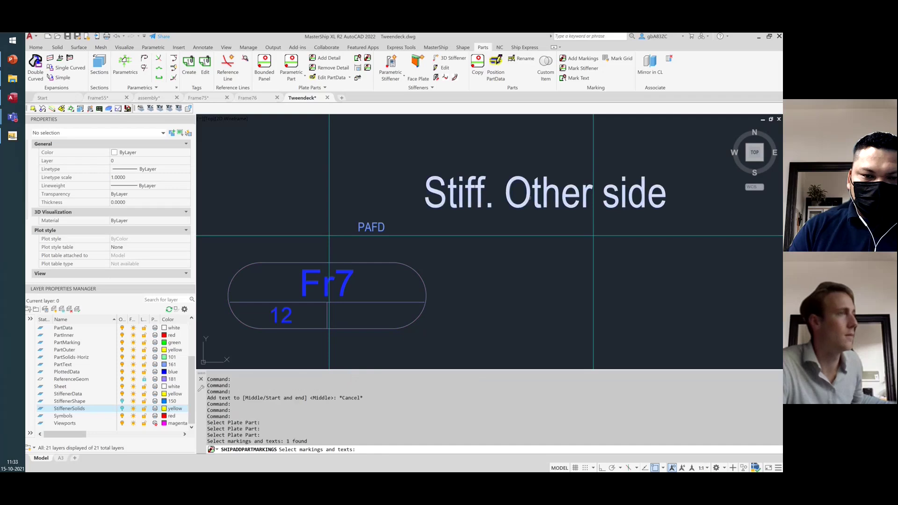
pyautogui.press('Return')
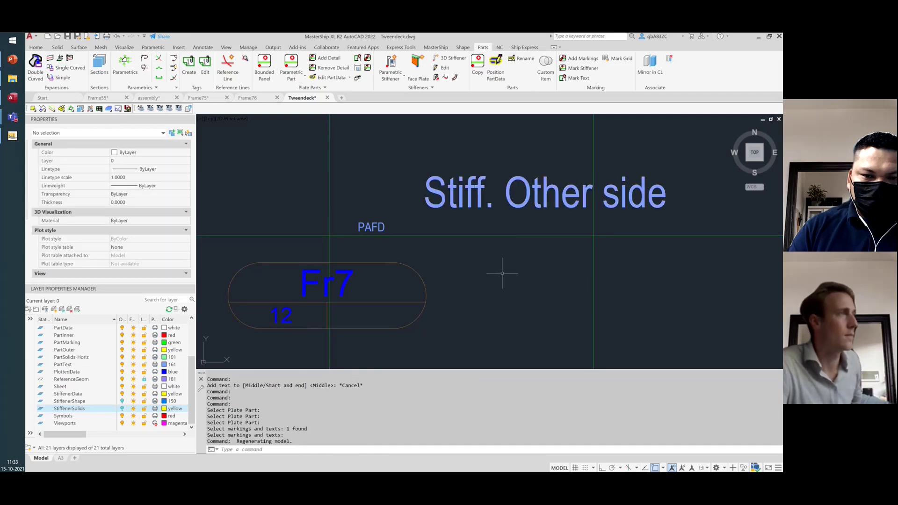
pyautogui.press('Escape')
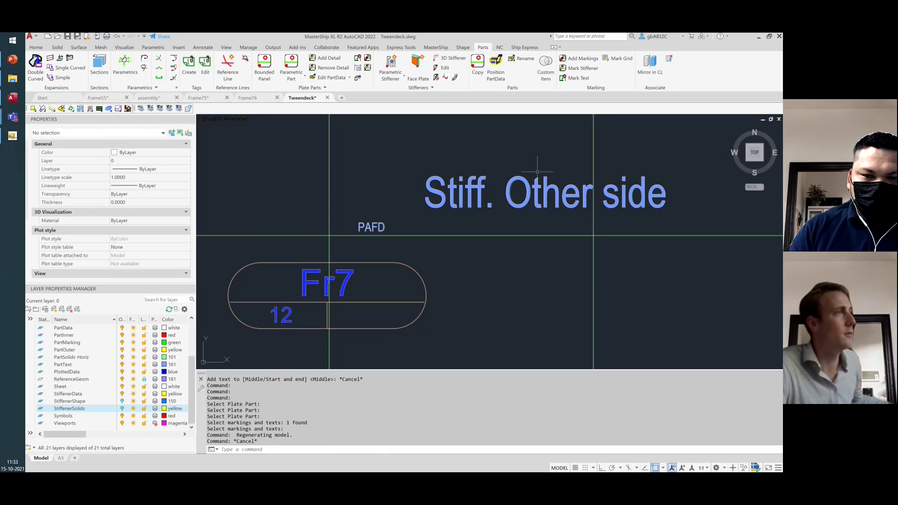
pyautogui.click(123, 366)
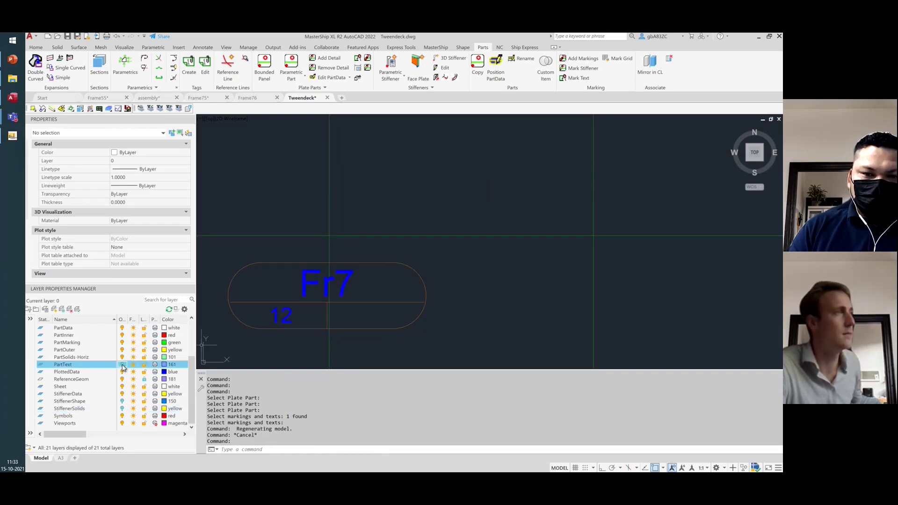
# - Turn the PartText layer back on and show the whole tweendeck plate in a tilted 3D view
pyautogui.click(123, 365)
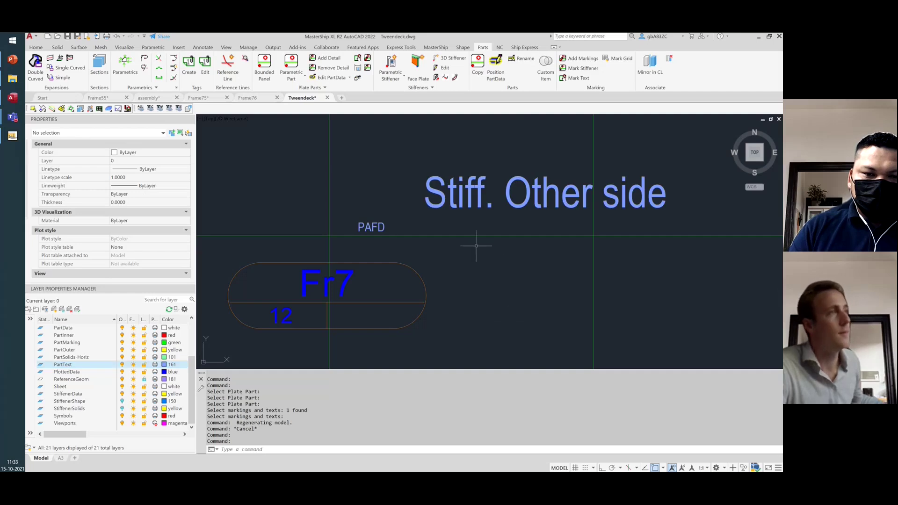
pyautogui.scroll(-2, 447, 247)
pyautogui.scroll(-1, 448, 248)
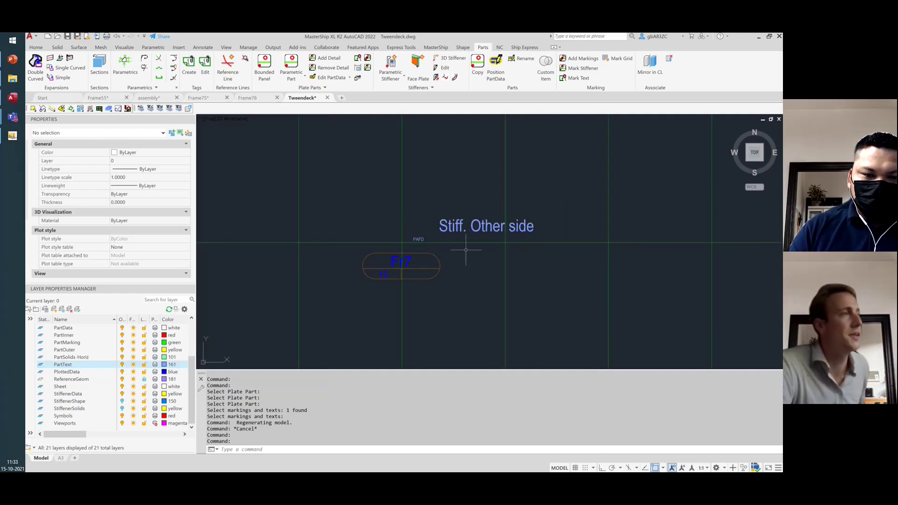
pyautogui.scroll(-2, 466, 250)
pyautogui.scroll(-2, 466, 250)
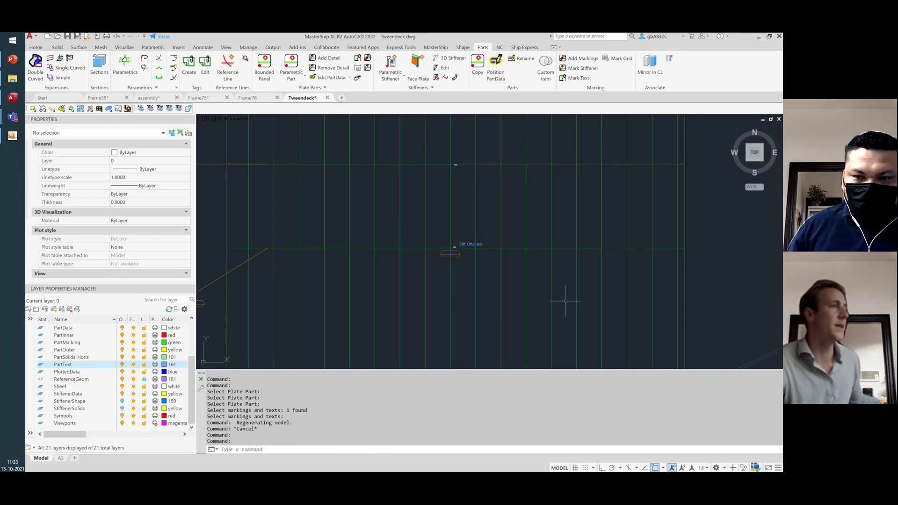
pyautogui.keyDown('shift'); pyautogui.moveTo(571, 281); pyautogui.dragTo(582, 236, button='middle'); pyautogui.keyUp('shift')
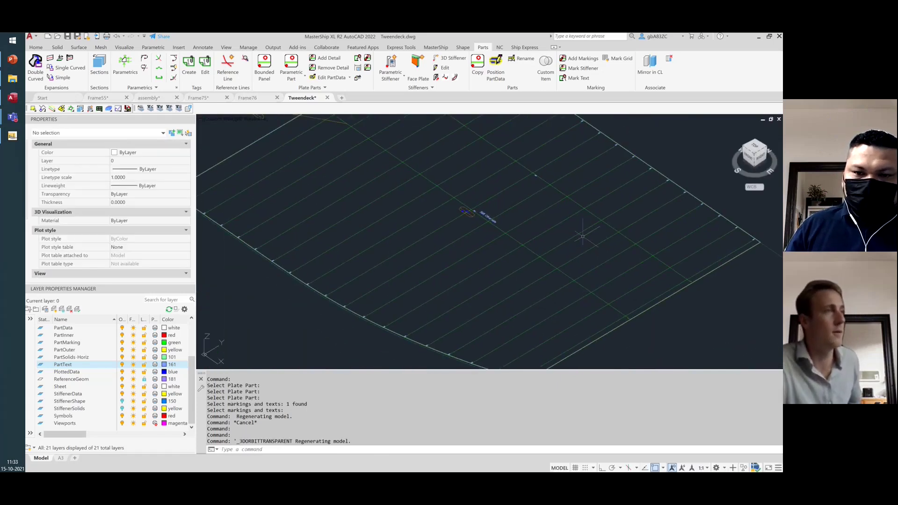
pyautogui.scroll(-5, 582, 236)
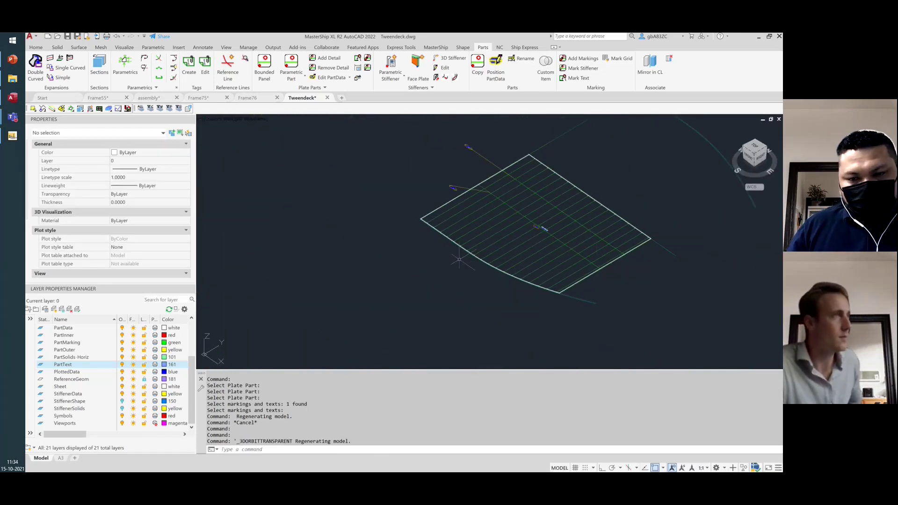
# - Switch to the Frame75 drawing and examine the tweendeck marking and grid marks on the bulkhead plates
pyautogui.click(242, 99)
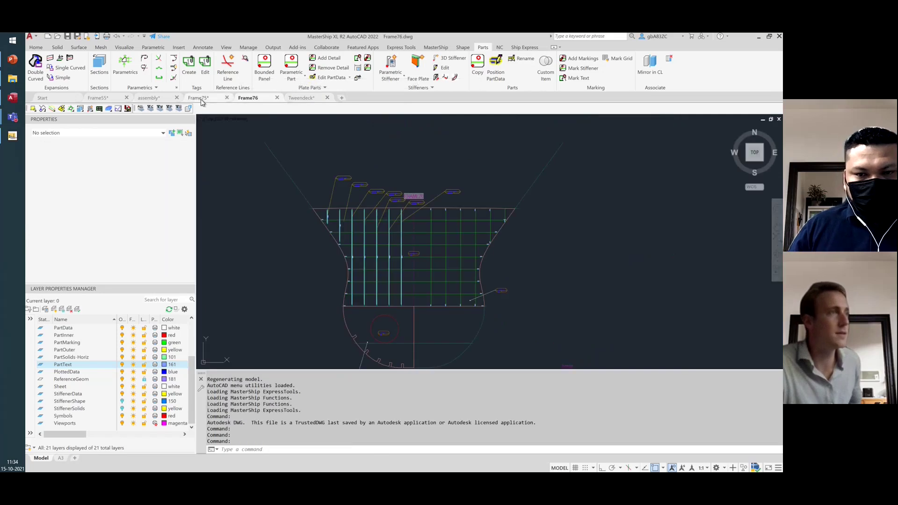
pyautogui.moveTo(202, 102)
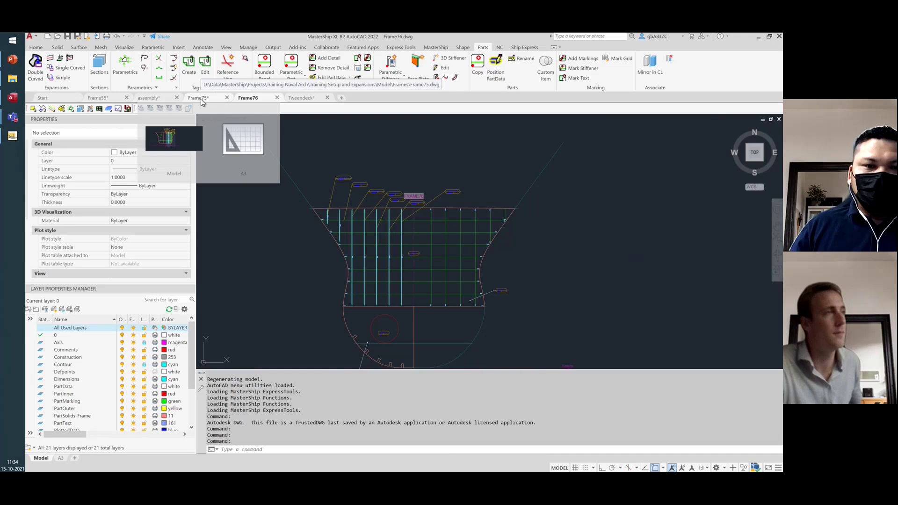
pyautogui.click(202, 99)
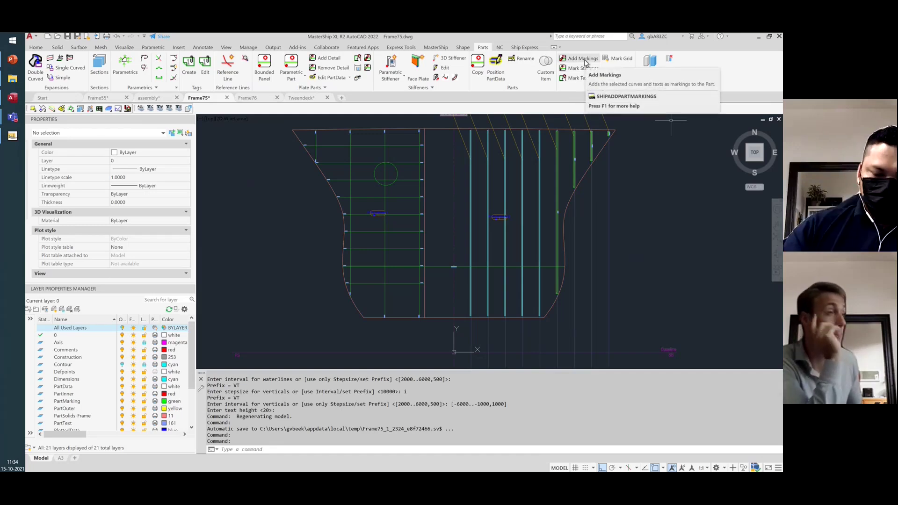
pyautogui.scroll(8, 456, 265)
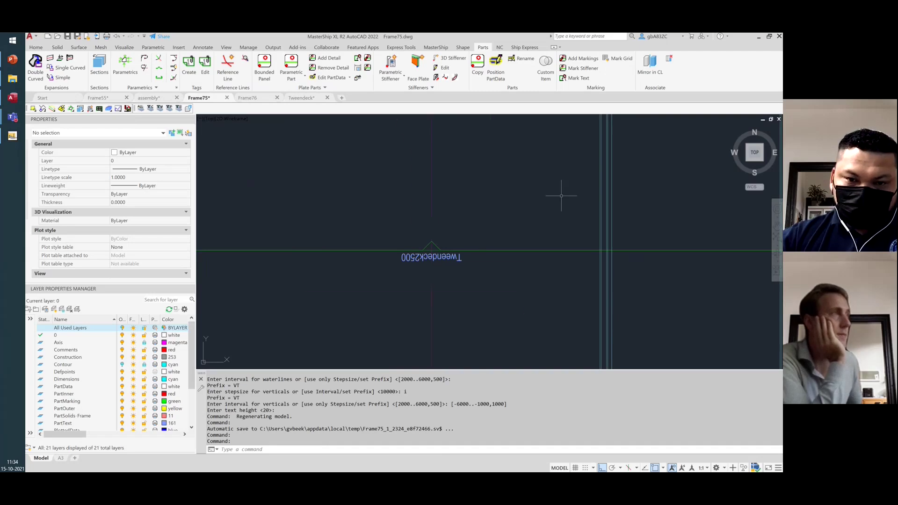
pyautogui.scroll(-5, 528, 208)
pyautogui.scroll(-1, 497, 264)
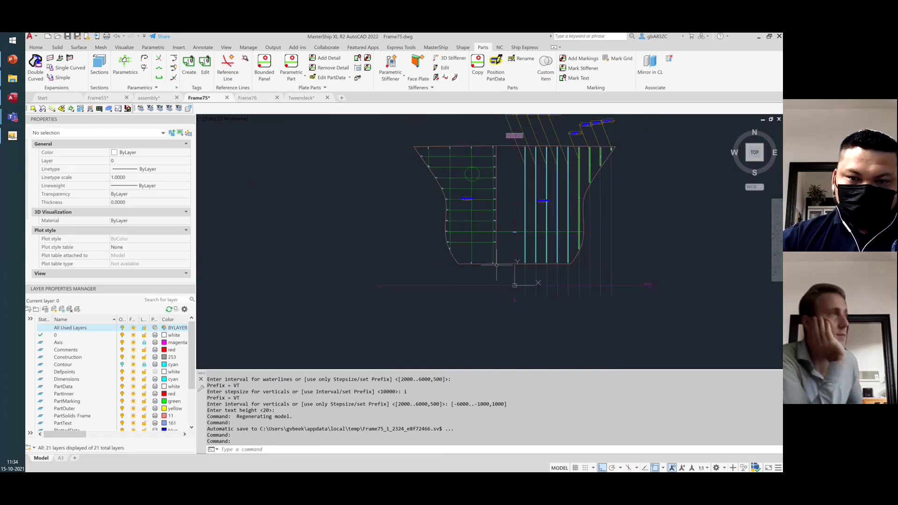
pyautogui.scroll(4, 482, 170)
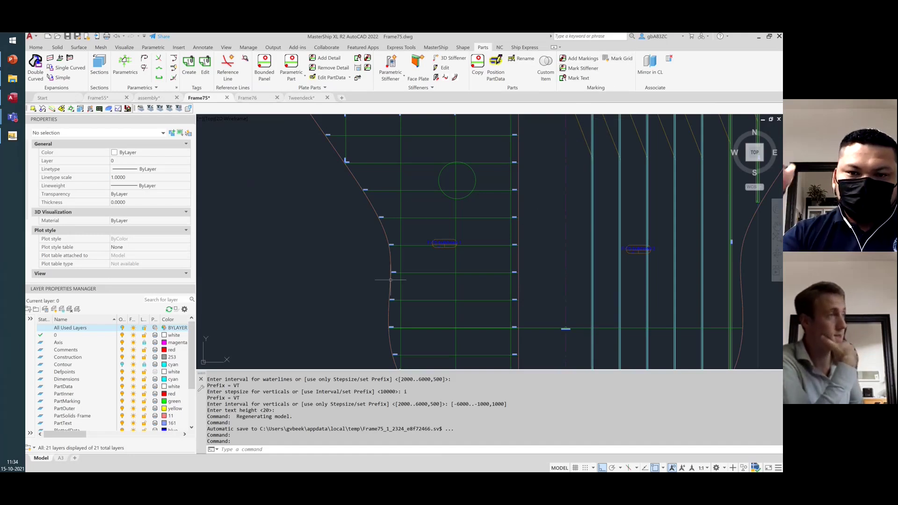
pyautogui.scroll(-2, 303, 247)
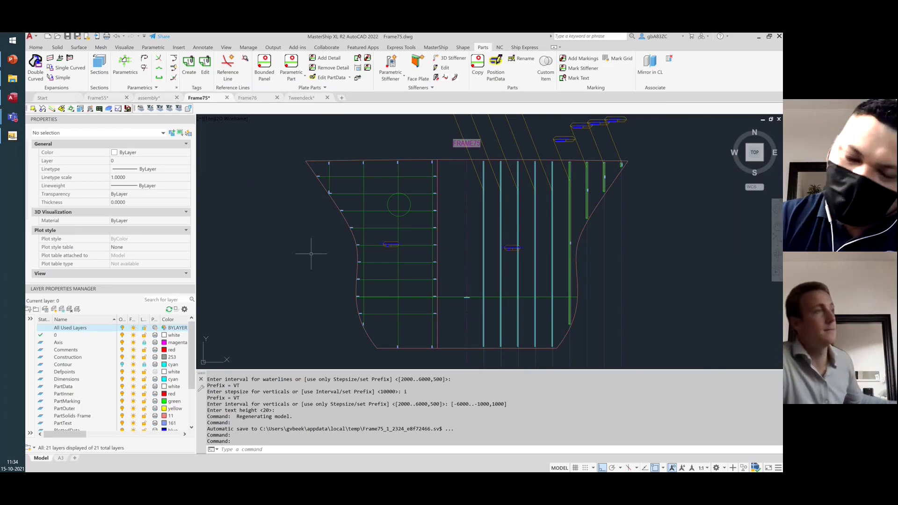
# - Place the single-line text "BULKHEAD" at 0 rotation on the stiffened bulkhead plate, above the tweendeck marking line
pyautogui.scroll(8, 470, 285)
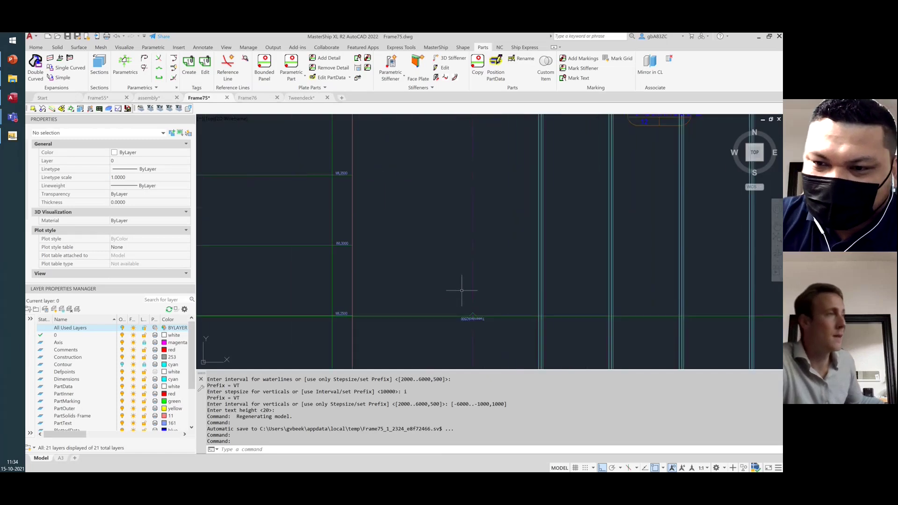
pyautogui.scroll(-2, 426, 290)
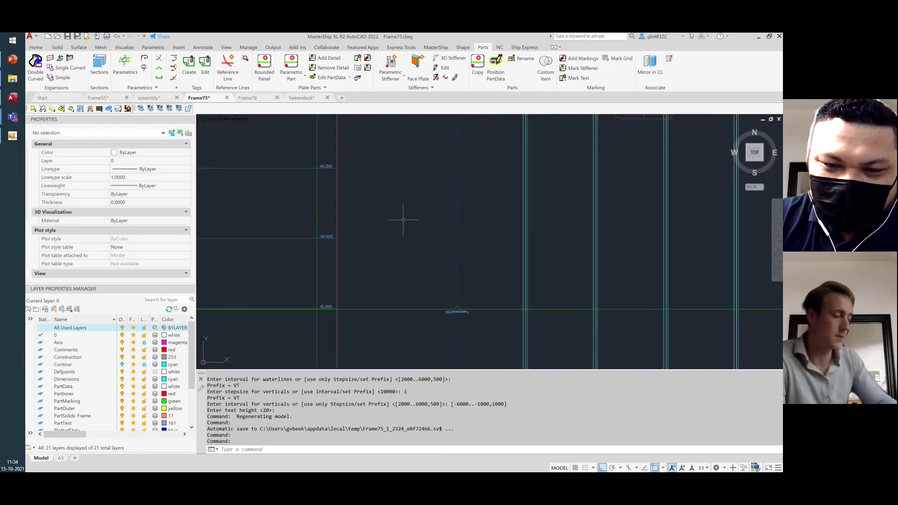
pyautogui.write('text')
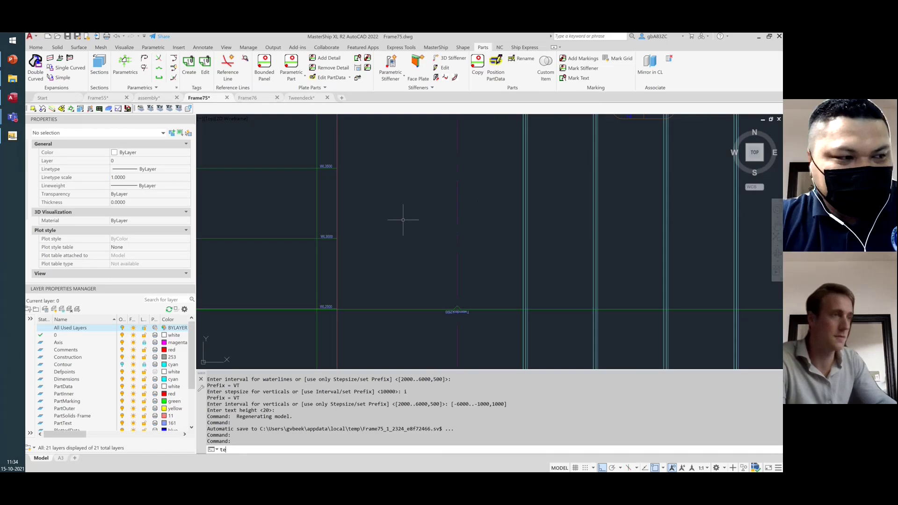
pyautogui.press('Return')
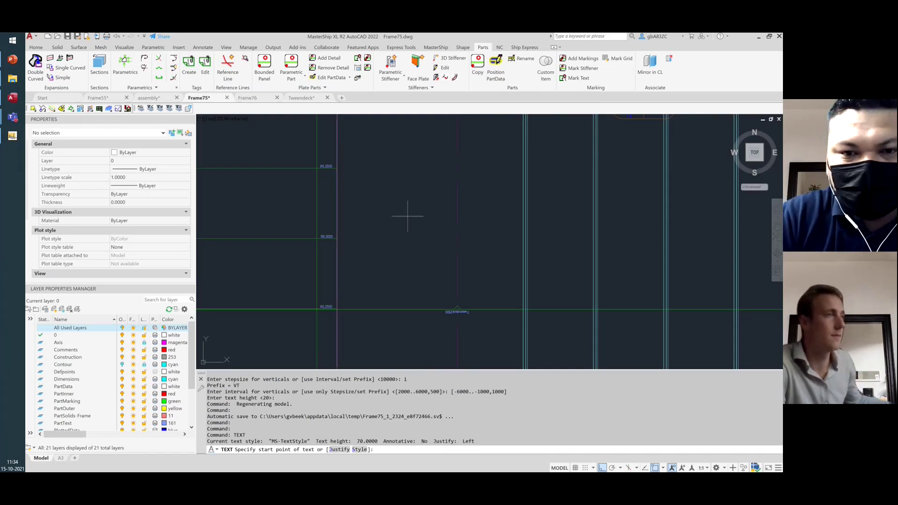
pyautogui.click(379, 234)
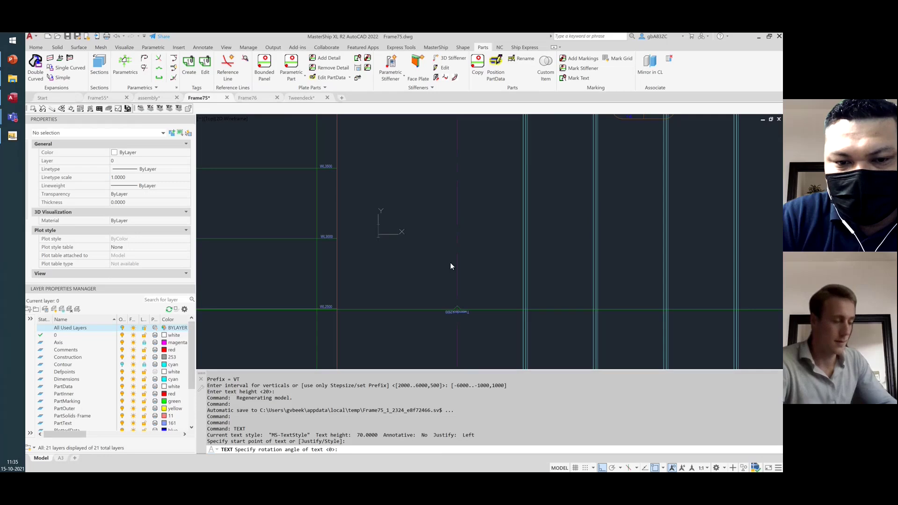
pyautogui.write('BUL')
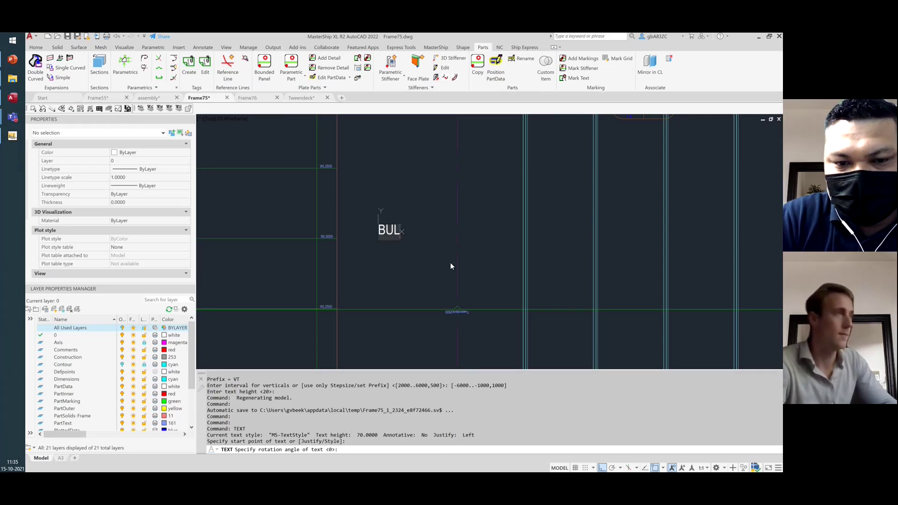
pyautogui.write('KHEAD')
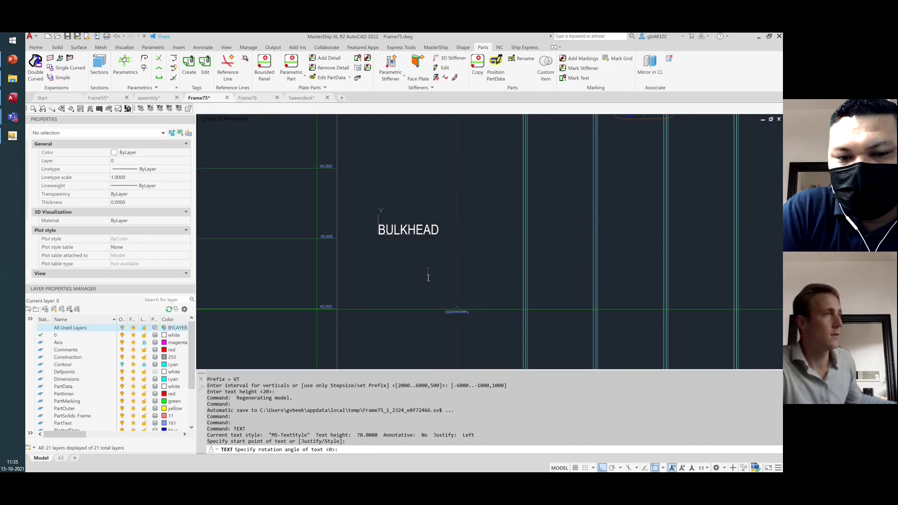
pyautogui.press('Return')
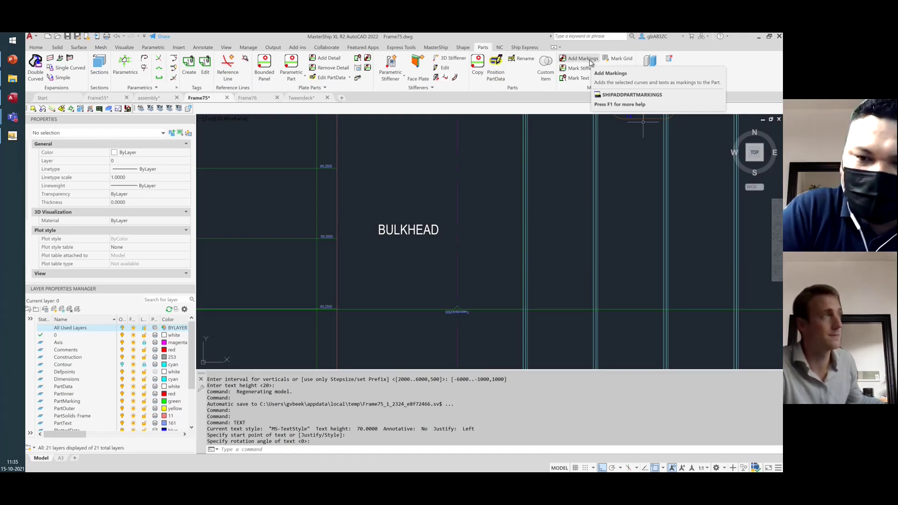
# - Add the "BULKHEAD" text to the markings of the bulkhead plate part that carries the vertical stiffeners
pyautogui.click(590, 61)
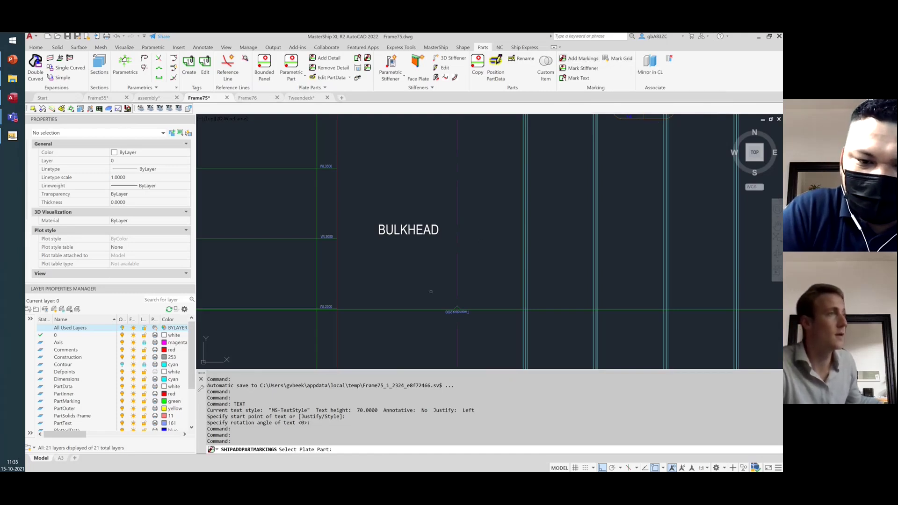
pyautogui.scroll(-6, 431, 292)
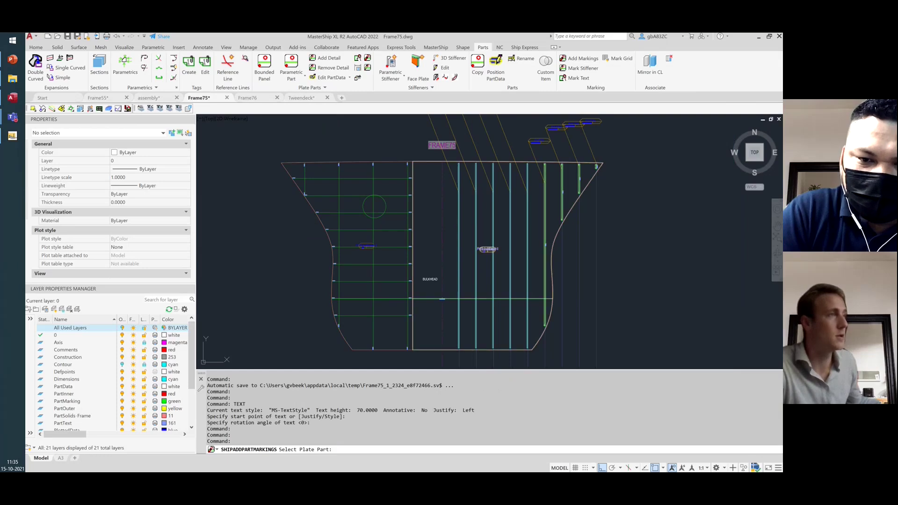
pyautogui.click(496, 245)
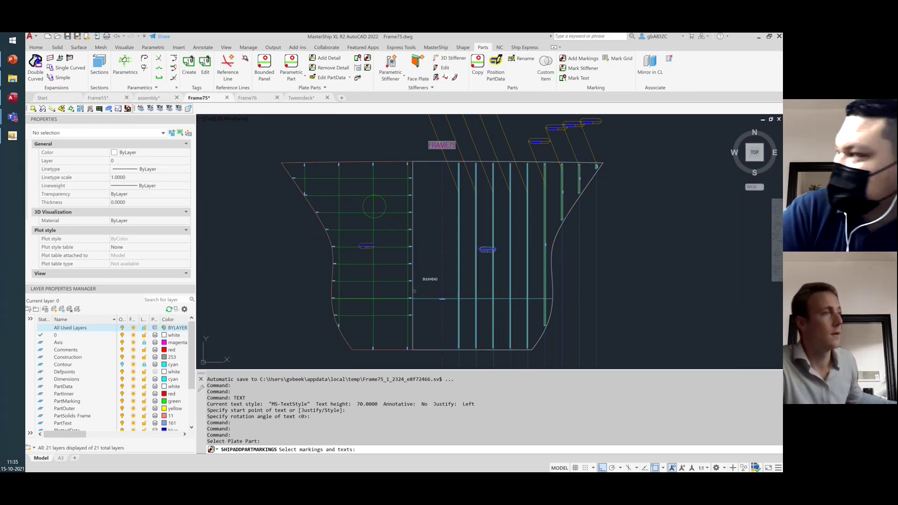
pyautogui.scroll(3, 418, 285)
pyautogui.click(436, 276)
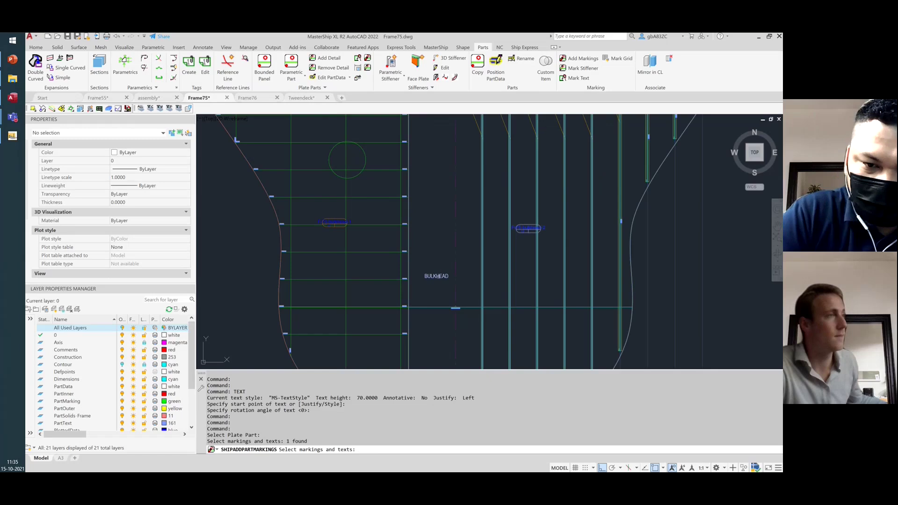
pyautogui.press('Return')
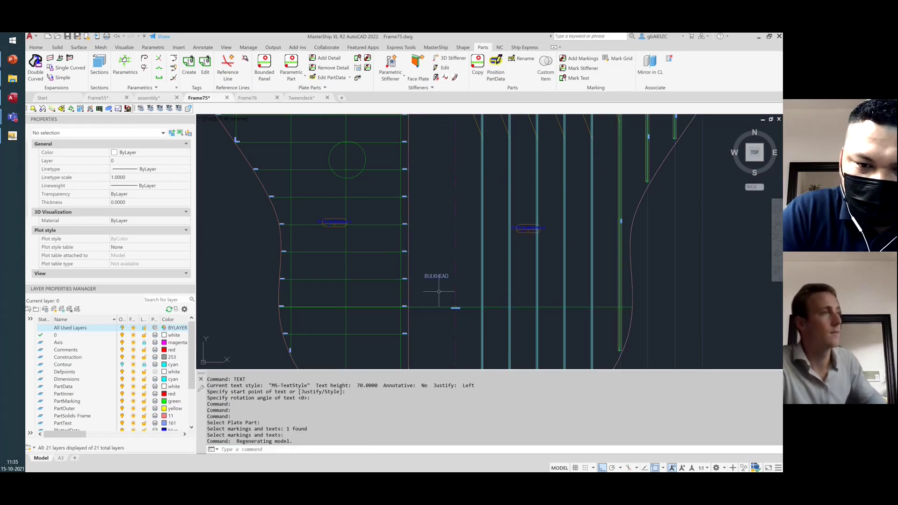
pyautogui.scroll(5, 438, 291)
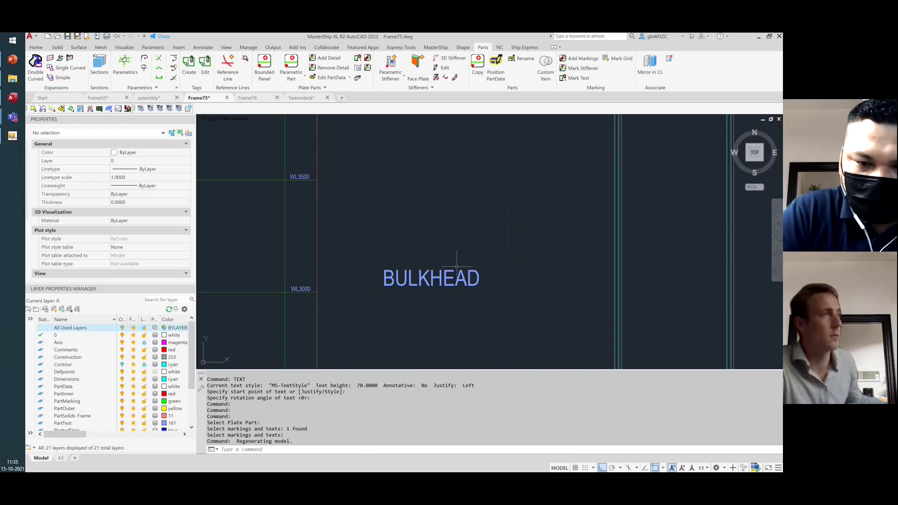
# - Switch the PartText layer off and on again to check the plate's marking texts
pyautogui.click(65, 424)
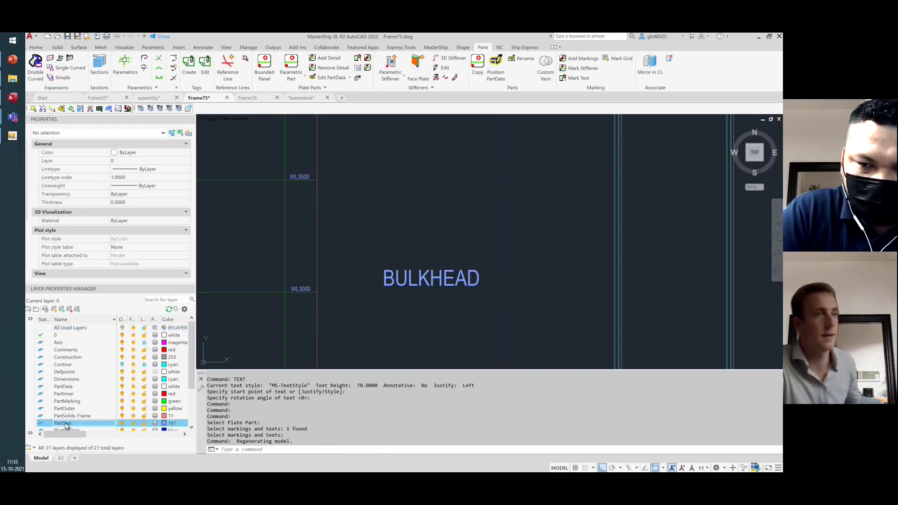
pyautogui.click(122, 424)
pyautogui.click(122, 424)
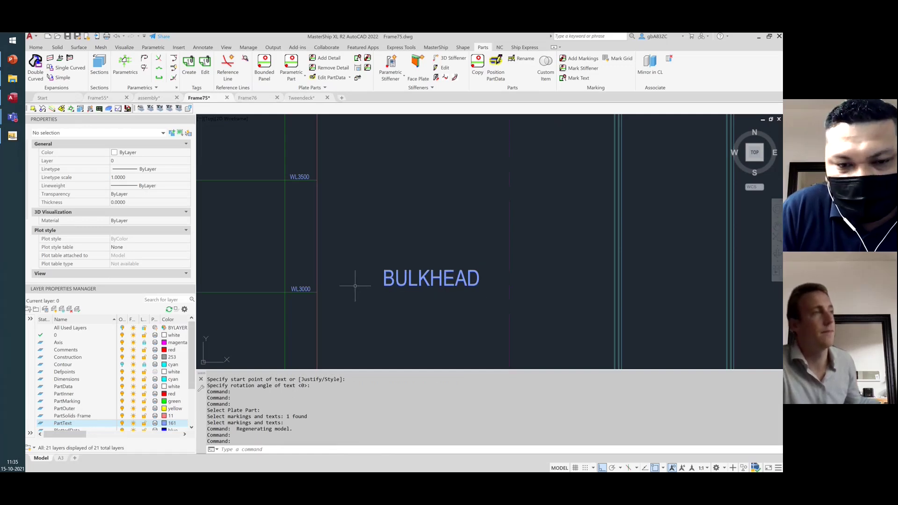
pyautogui.scroll(-2, 351, 285)
pyautogui.scroll(-2, 350, 285)
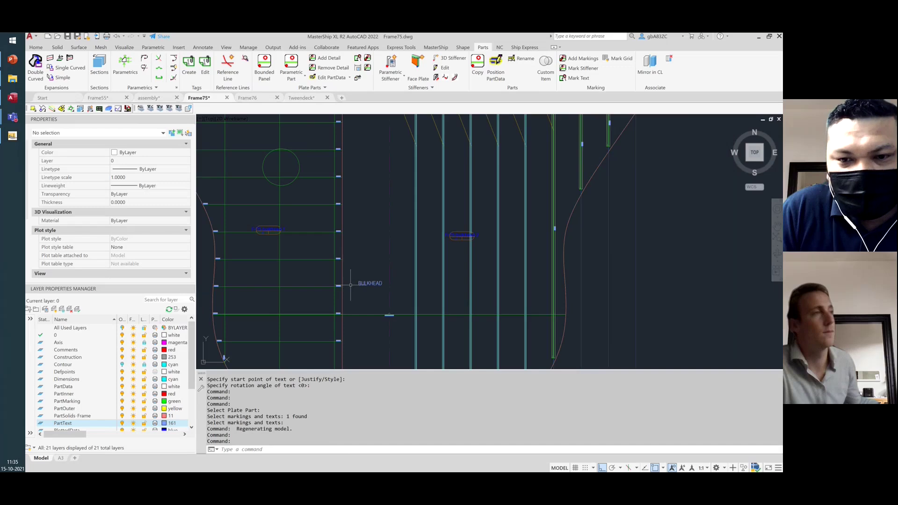
pyautogui.scroll(-3, 356, 288)
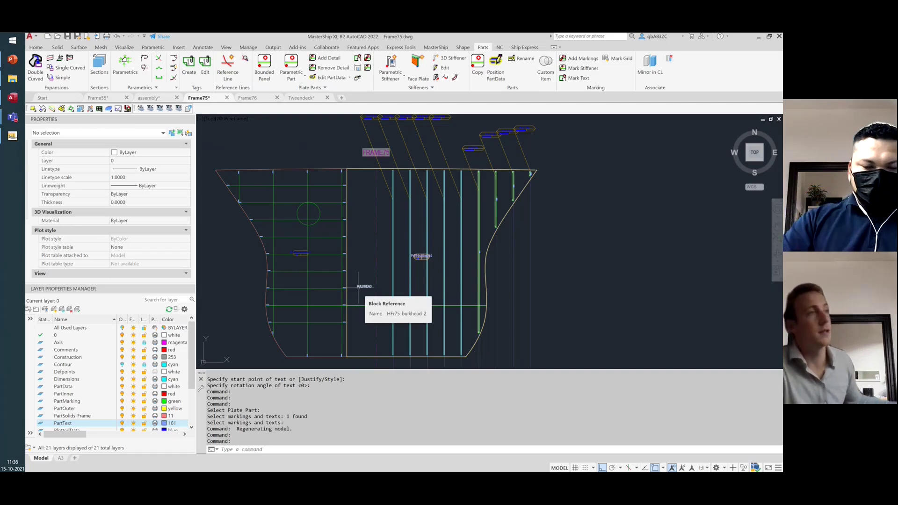
# - Try to copy both the part texts and PartData of the gridded Frame75 bulkhead plate, using PartId text and showing the PU
pyautogui.click(500, 49)
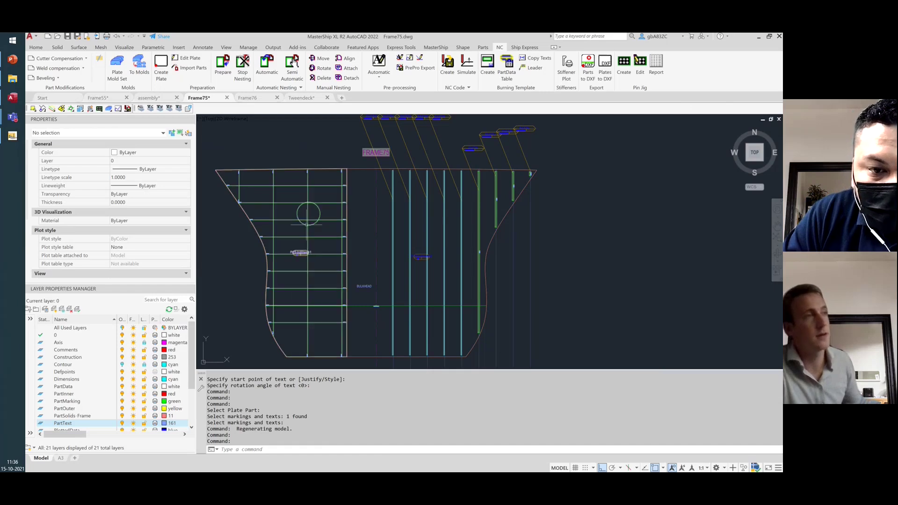
pyautogui.scroll(8, 289, 247)
pyautogui.scroll(-6, 387, 288)
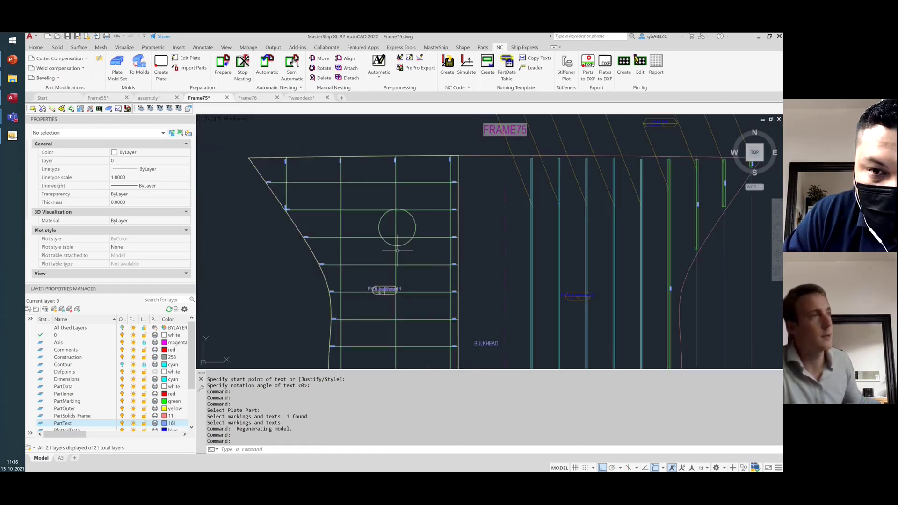
pyautogui.scroll(6, 397, 296)
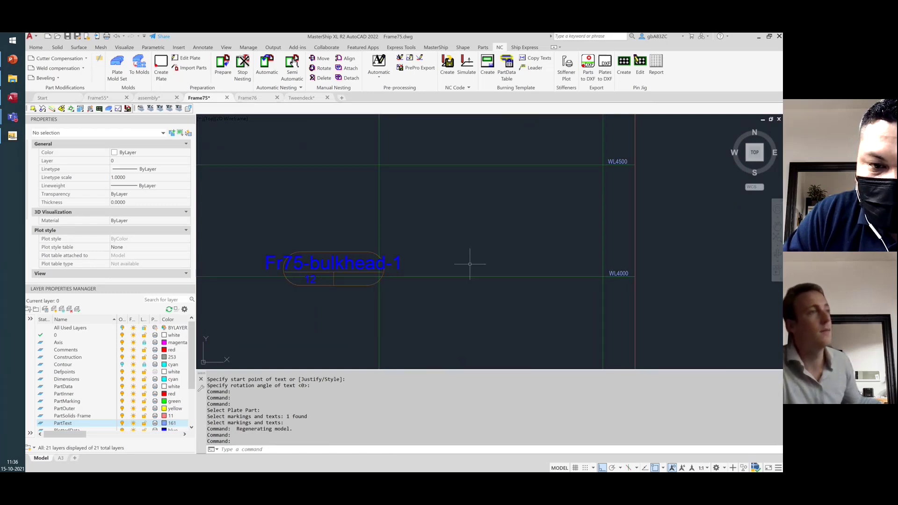
pyautogui.scroll(-2, 394, 255)
pyautogui.scroll(-3, 394, 255)
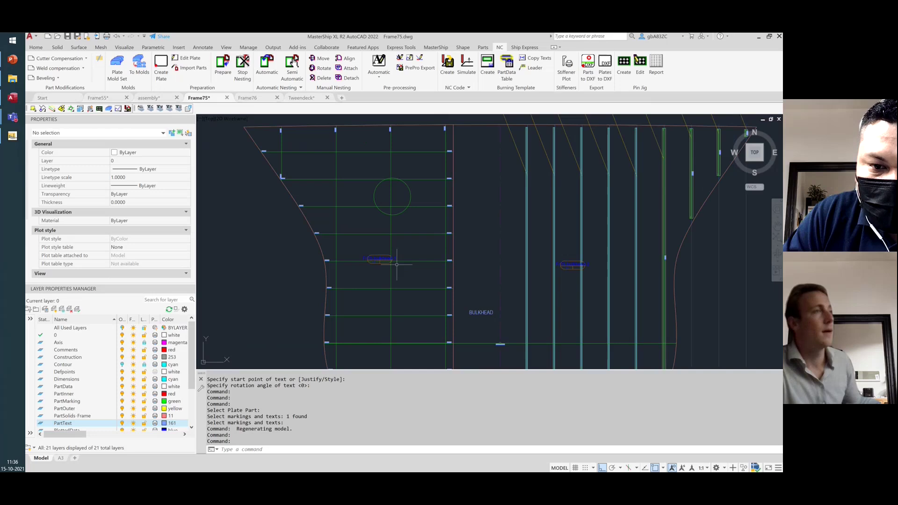
pyautogui.click(538, 59)
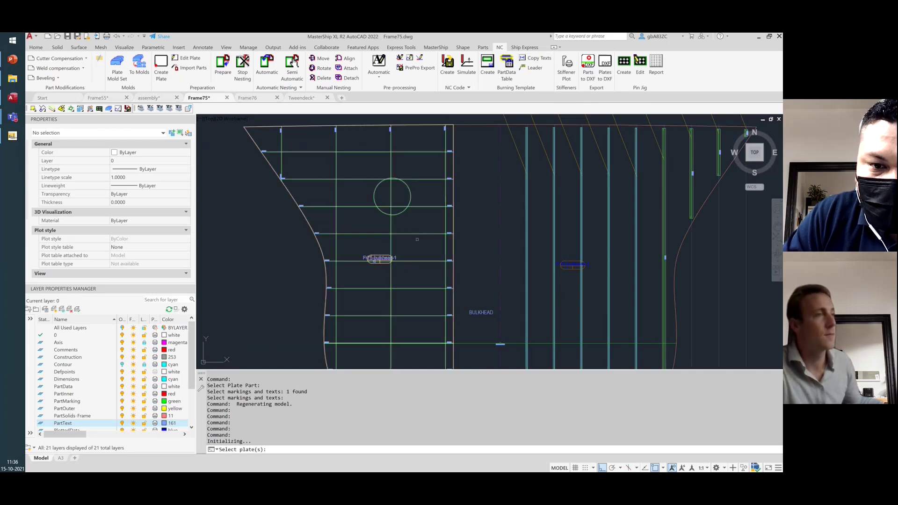
pyautogui.click(365, 247)
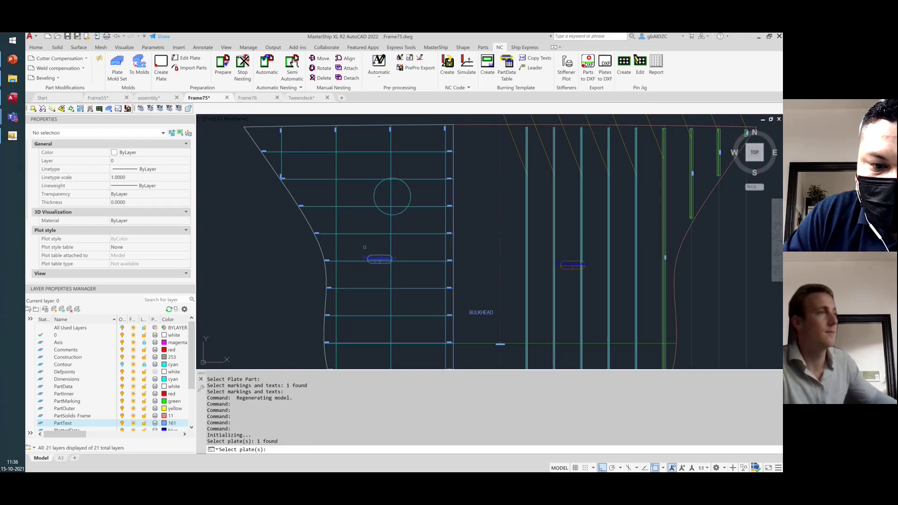
pyautogui.press('Return')
pyautogui.press('Return')
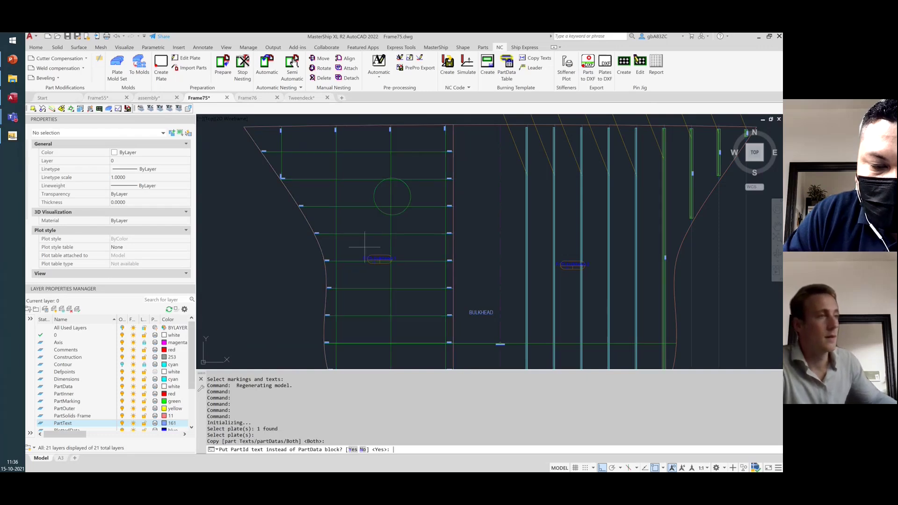
pyautogui.press('Return')
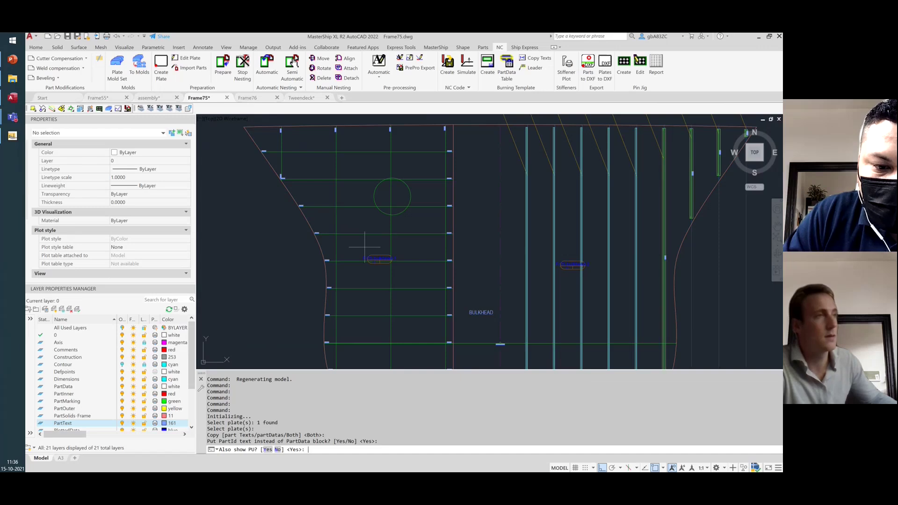
pyautogui.press('Return')
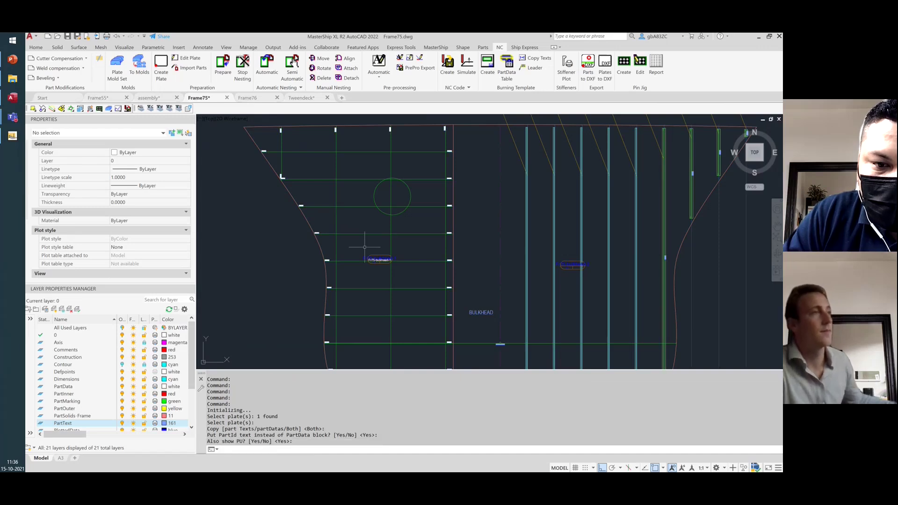
pyautogui.scroll(3, 380, 280)
pyautogui.scroll(-3, 380, 280)
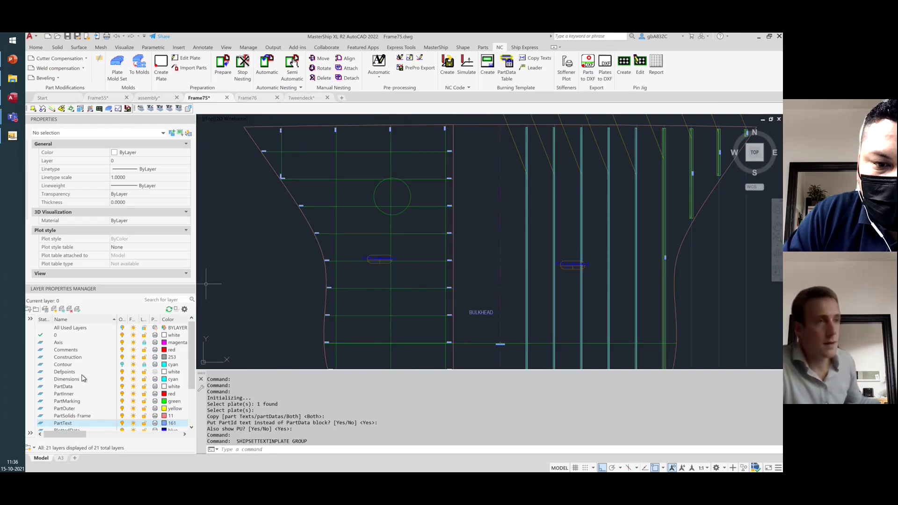
# - Make PartText the current layer and copy the gridded bulkhead plate's texts and PartData, using PartId text and showing the PU
pyautogui.click(61, 424)
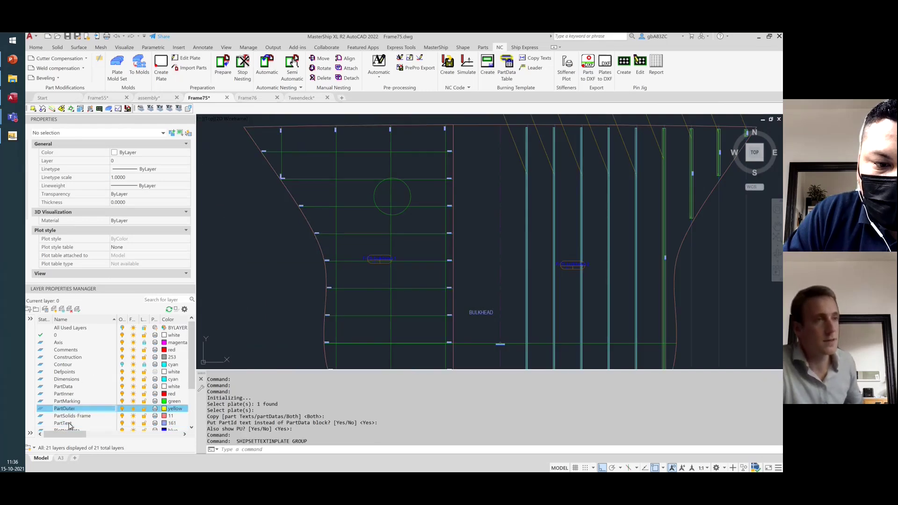
pyautogui.doubleClick(70, 423)
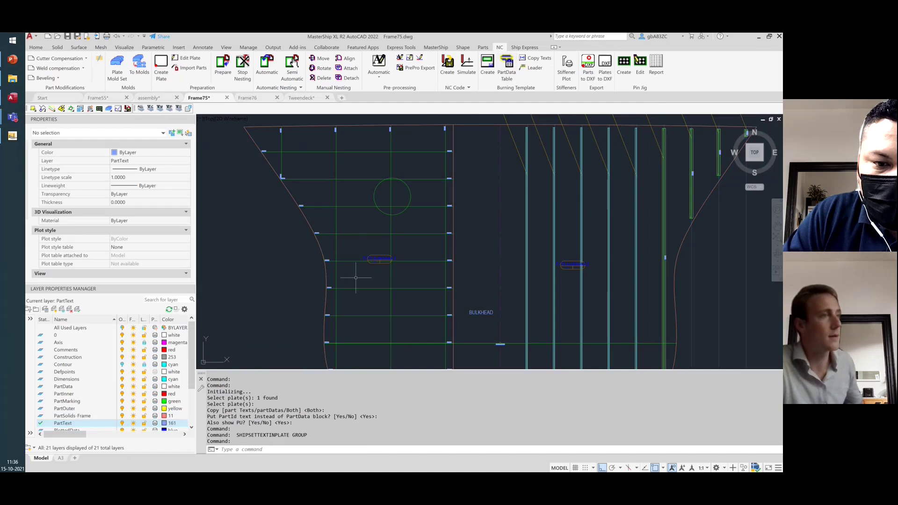
pyautogui.click(550, 59)
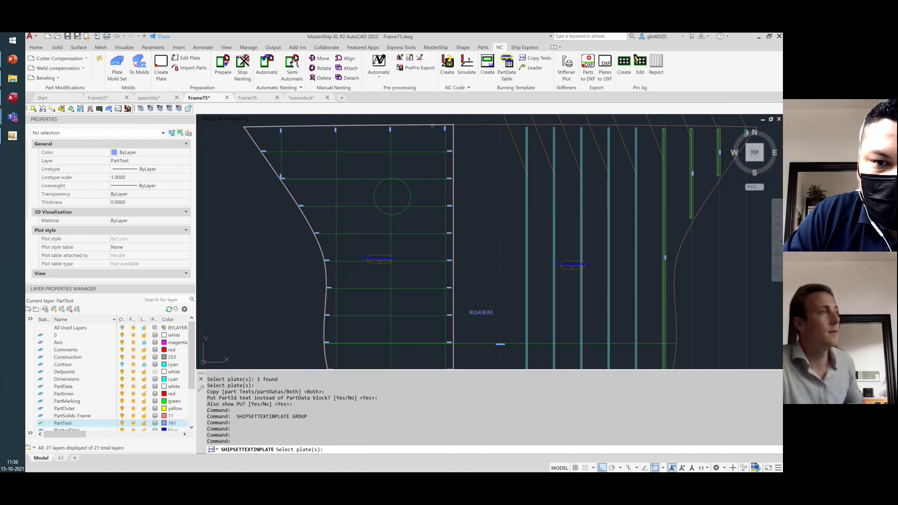
pyautogui.click(379, 262)
pyautogui.press('Return')
pyautogui.press('Return')
pyautogui.press('Return')
pyautogui.press('Return')
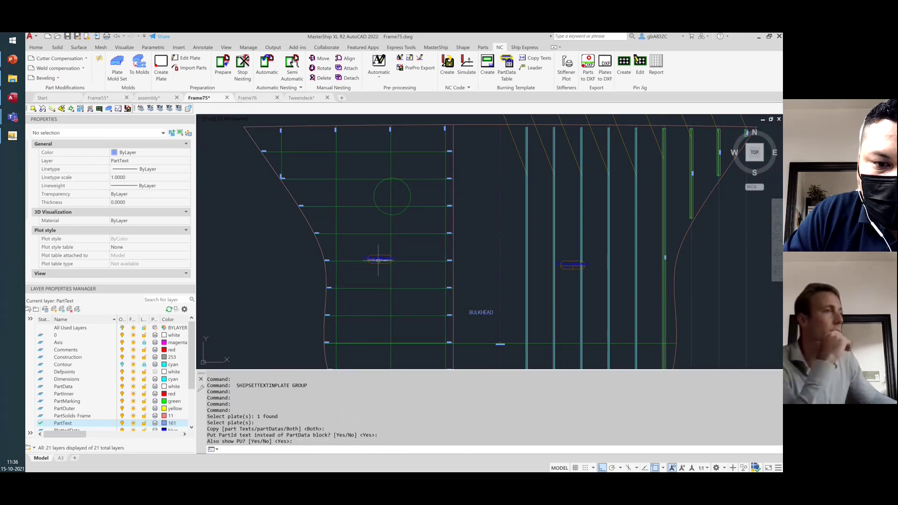
# - Select the copied part ID text inside the gridded plate's label and check its layer and text properties
pyautogui.scroll(9, 378, 259)
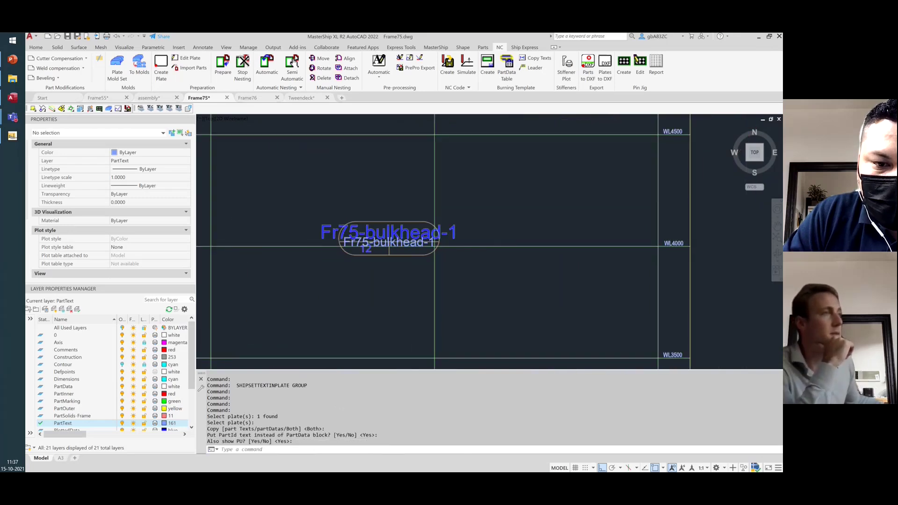
pyautogui.click(395, 268)
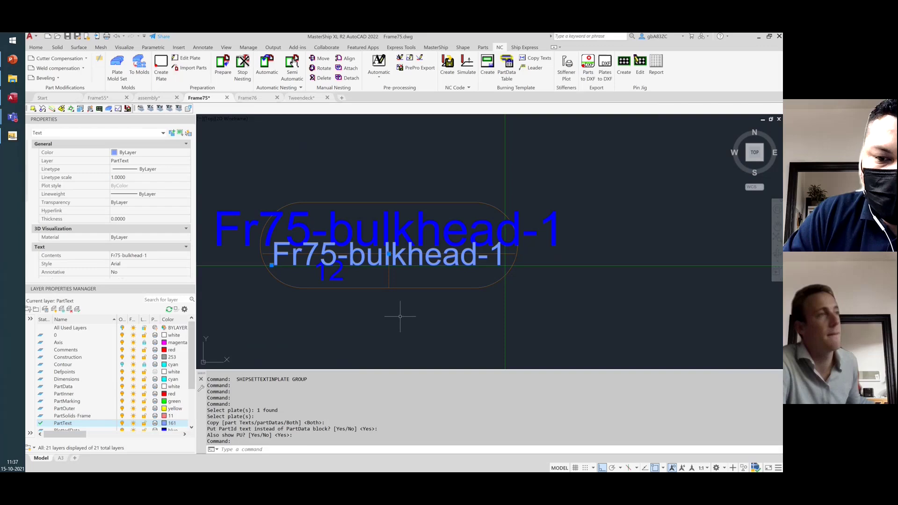
pyautogui.scroll(-10, 400, 317)
pyautogui.scroll(-2, 276, 240)
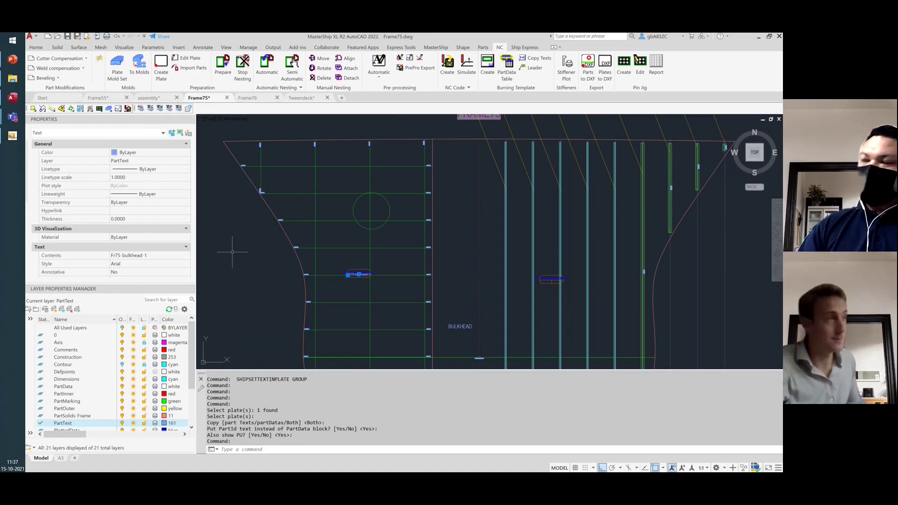
pyautogui.scroll(-2, 227, 260)
pyautogui.press('Escape')
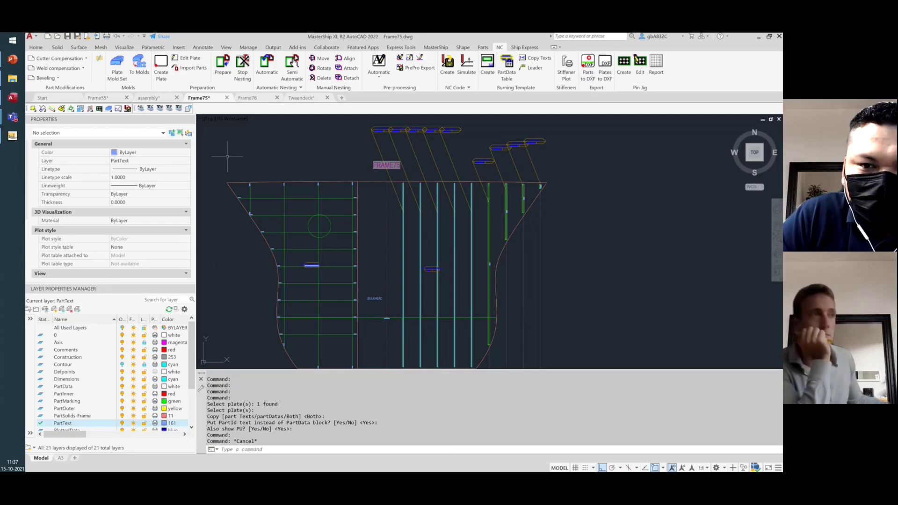
pyautogui.scroll(-2, 336, 161)
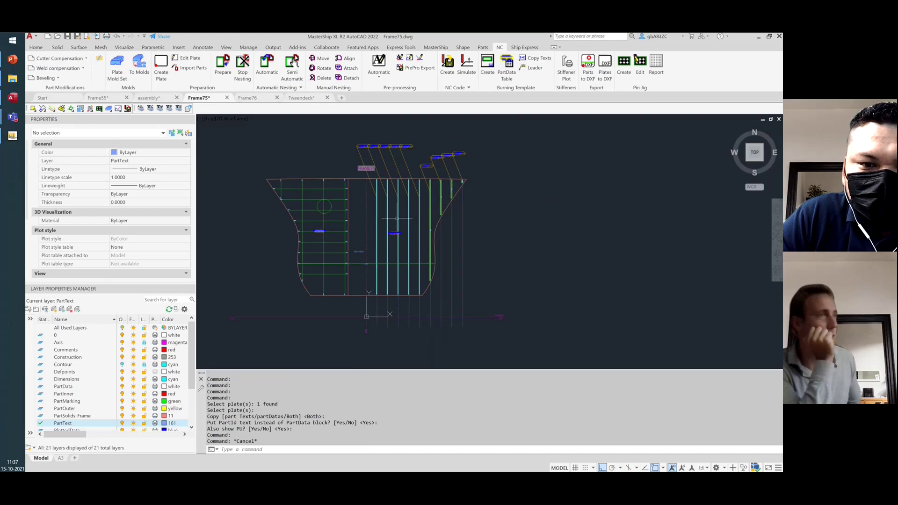
# - Look through the Tweendeck, Frame76 and Frame75 drawings and review their plate parts
pyautogui.click(301, 98)
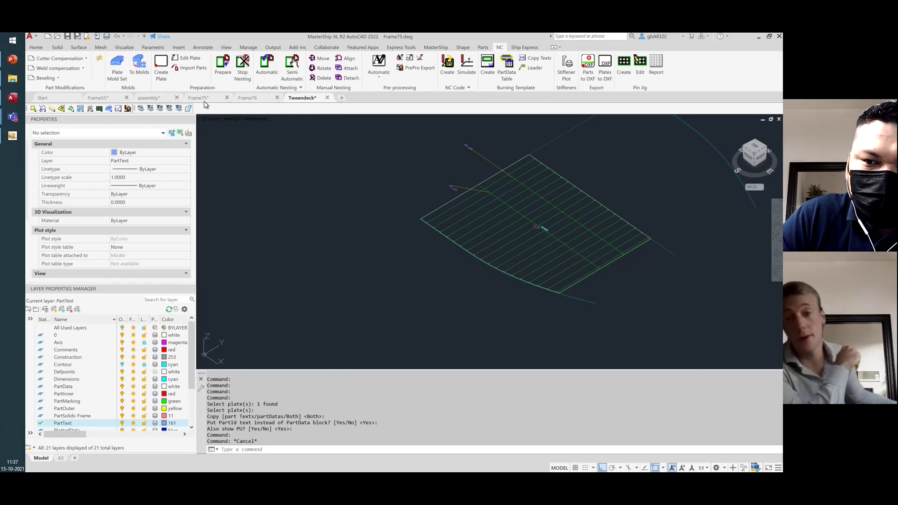
pyautogui.hotkey('ctrl', 'shift', 'Tab')
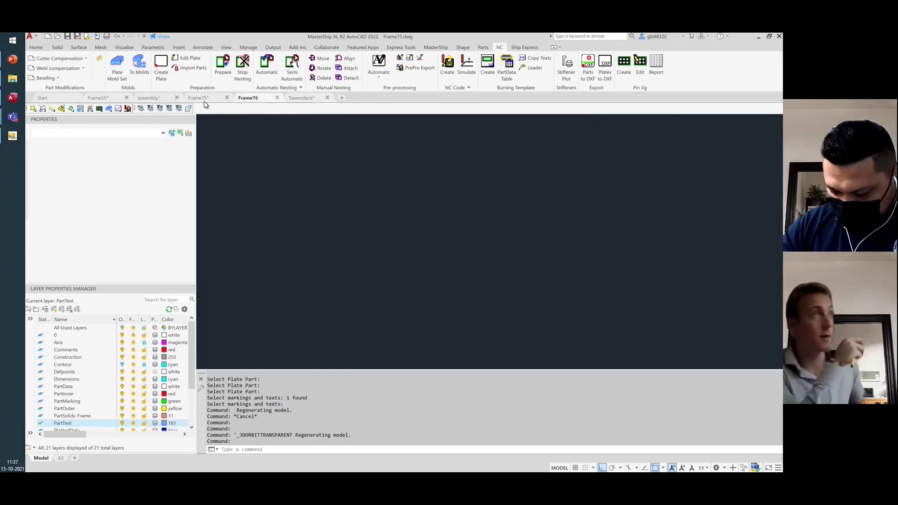
pyautogui.moveTo(204, 105)
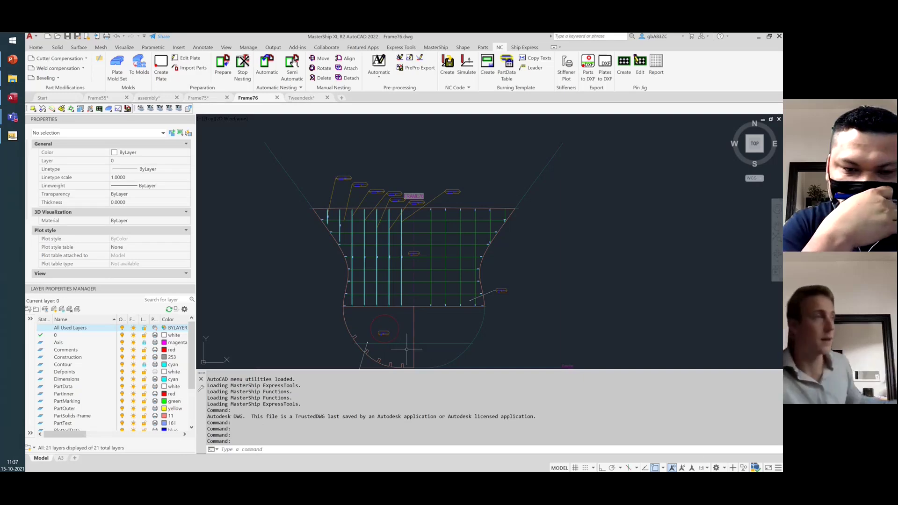
pyautogui.click(199, 97)
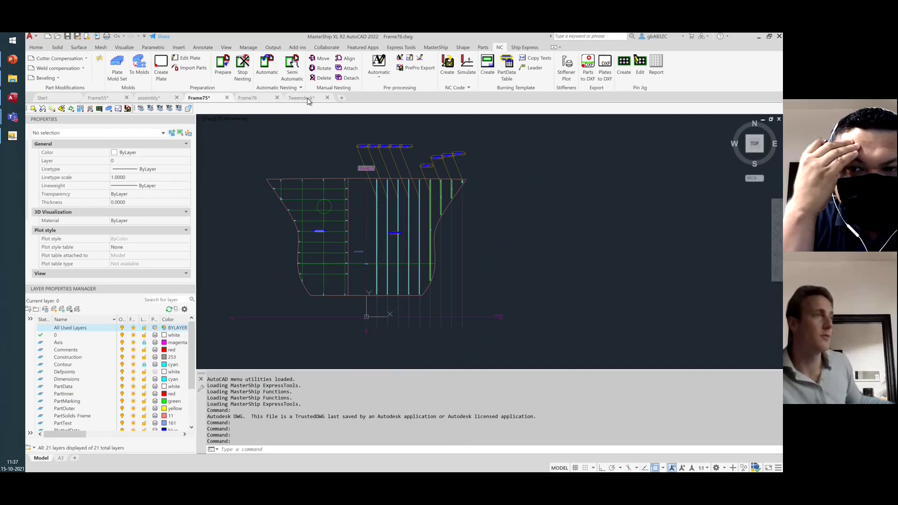
pyautogui.click(302, 98)
pyautogui.click(220, 98)
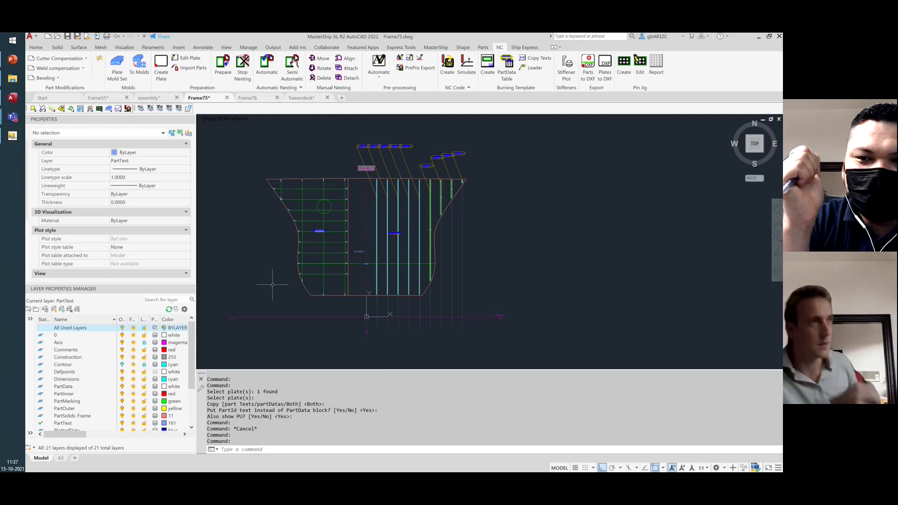
pyautogui.scroll(3, 316, 254)
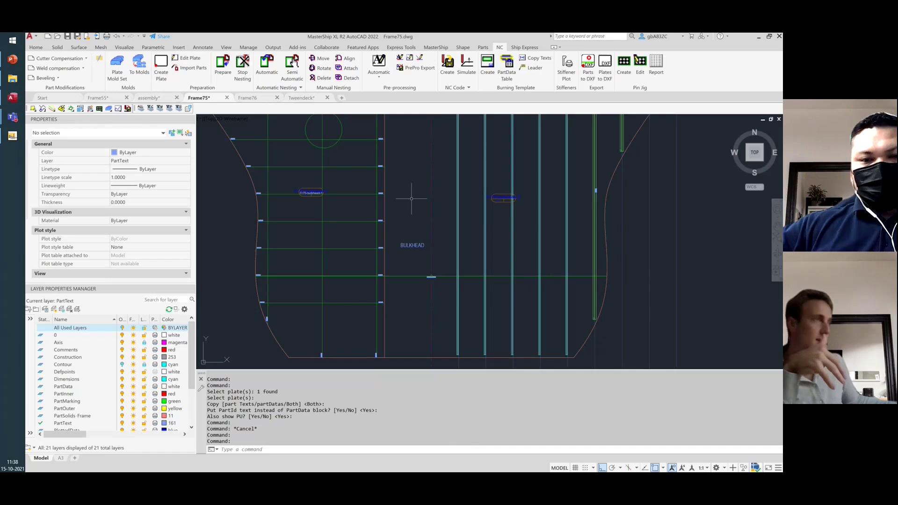
pyautogui.scroll(-2, 398, 216)
pyautogui.scroll(-2, 401, 281)
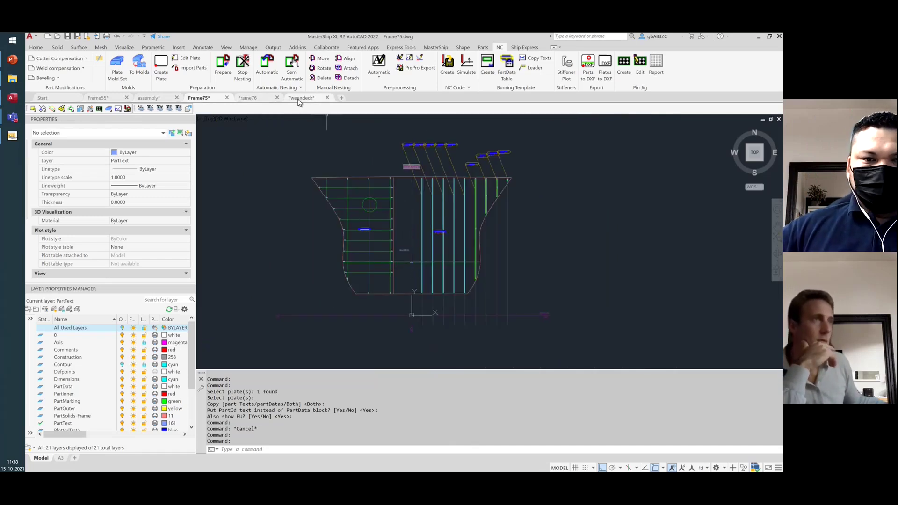
# - Switch to the Frame76 drawing and open the PartData of the upper bulkhead plate with the vertical stiffeners
pyautogui.click(249, 99)
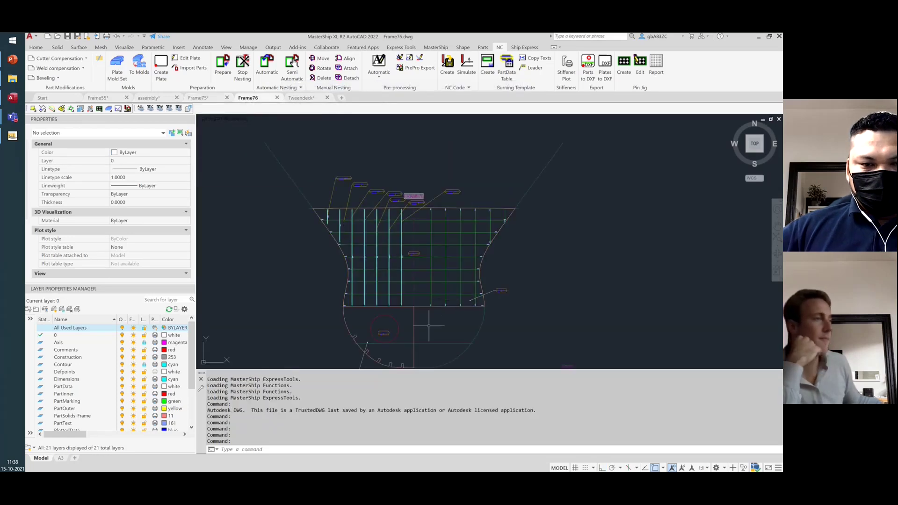
pyautogui.click(483, 48)
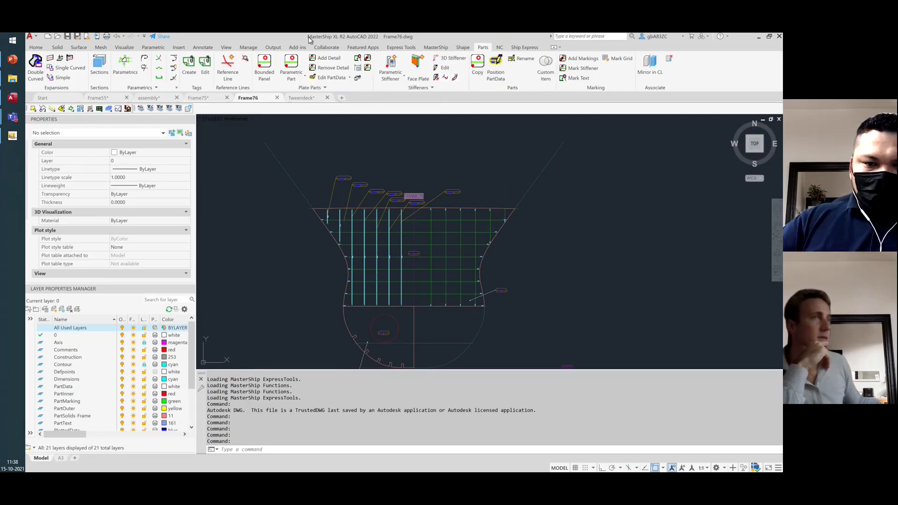
pyautogui.click(335, 78)
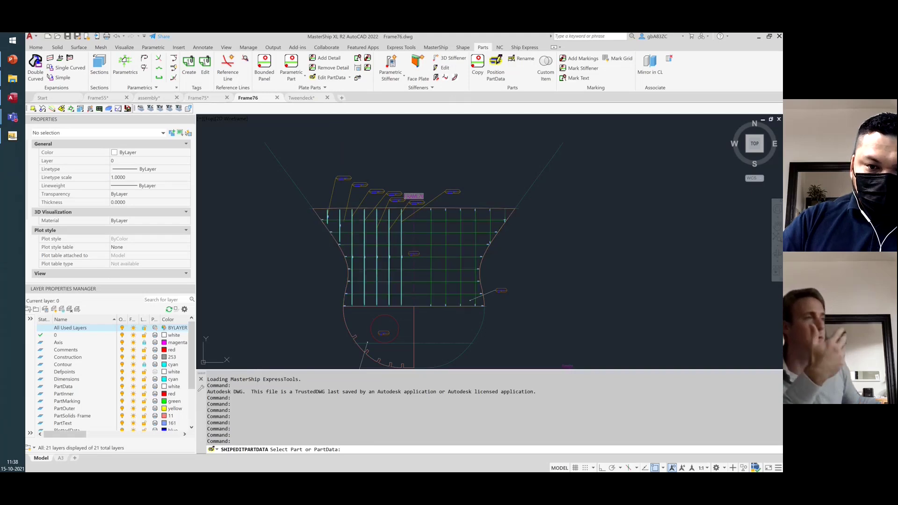
pyautogui.click(404, 231)
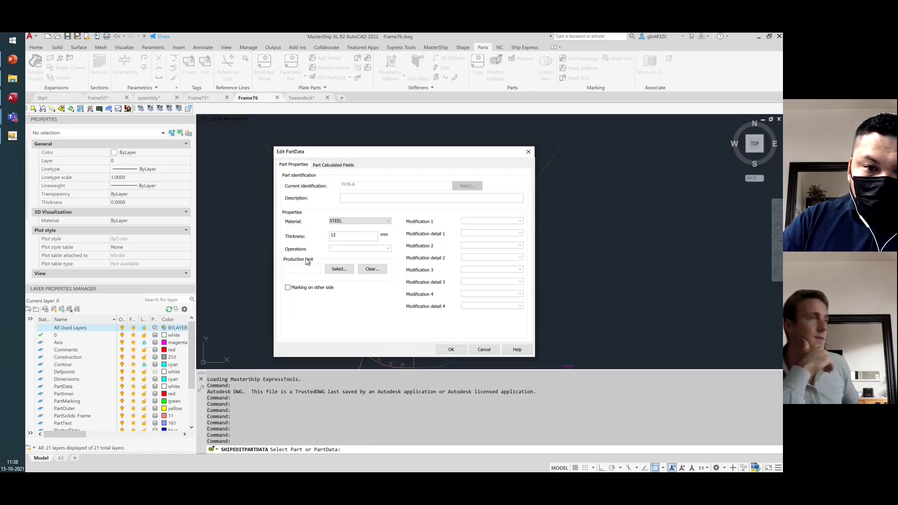
# - Define a new production unit named Forepeak-A1 under Ship with the category Forepeak
pyautogui.click(339, 270)
pyautogui.moveTo(365, 167); pyautogui.dragTo(532, 134)
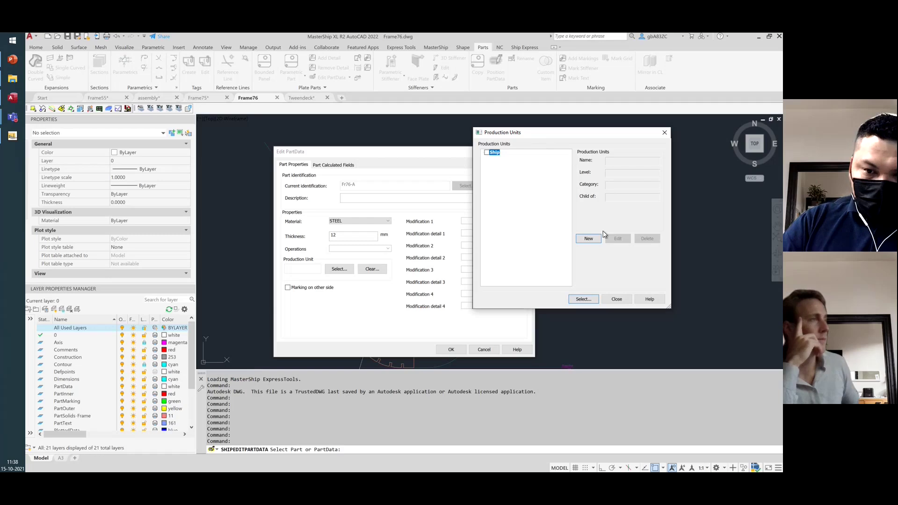
pyautogui.click(589, 239)
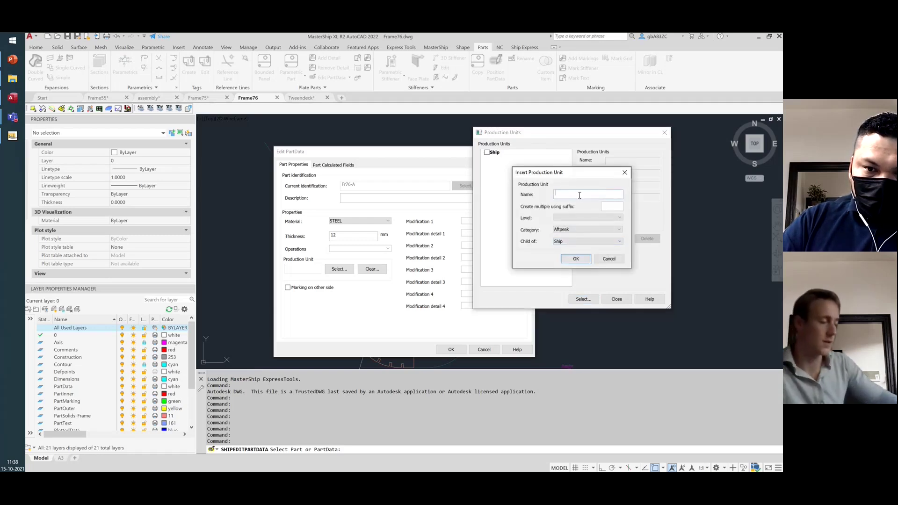
pyautogui.write('Forepeak')
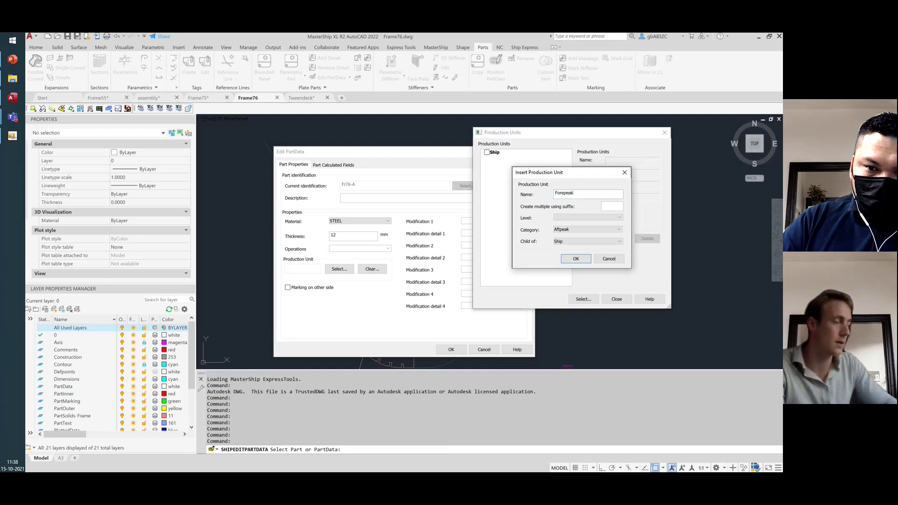
pyautogui.write('-A1')
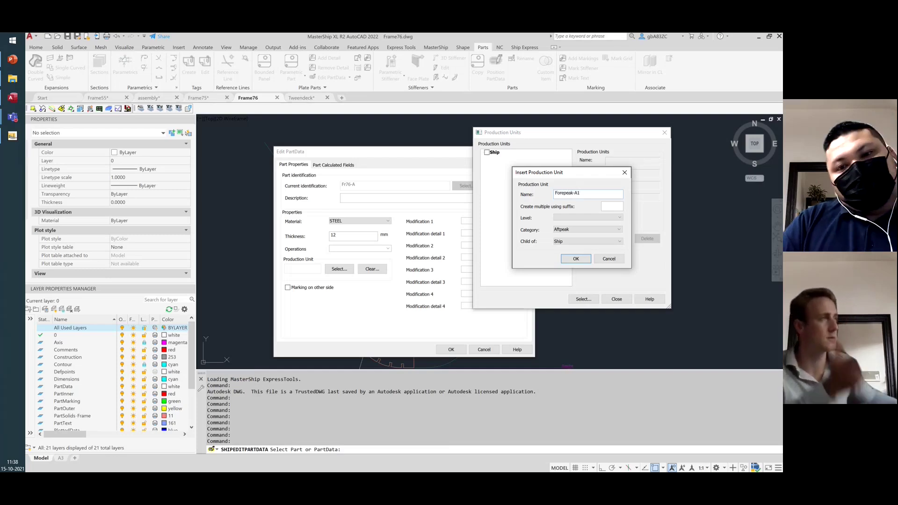
pyautogui.click(581, 230)
pyautogui.click(572, 247)
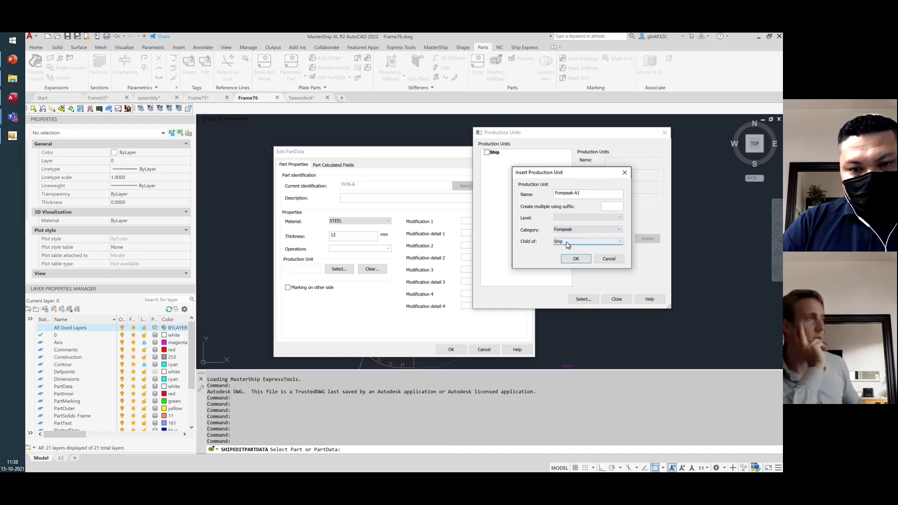
# - Create the production unit Forepeak-A1 at level 1 - Section, with category Forepeak, as a child of Ship
pyautogui.click(585, 217)
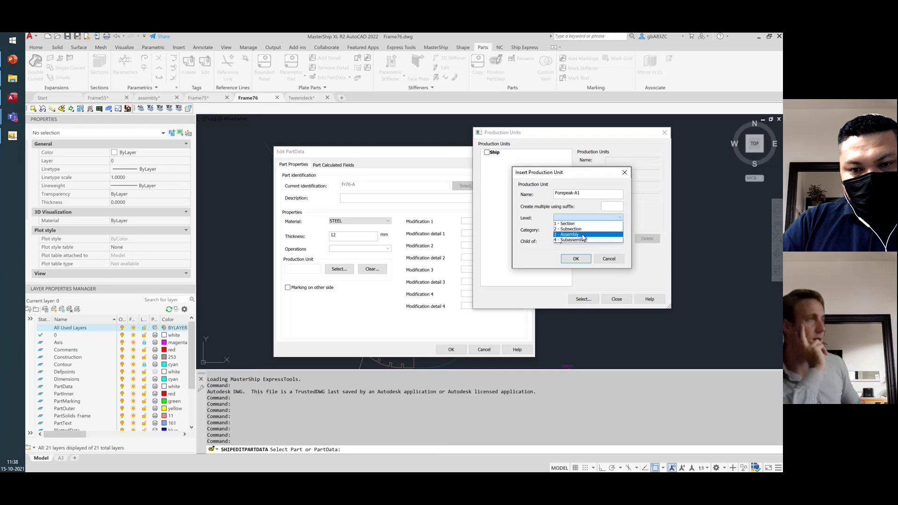
pyautogui.click(585, 224)
pyautogui.click(576, 258)
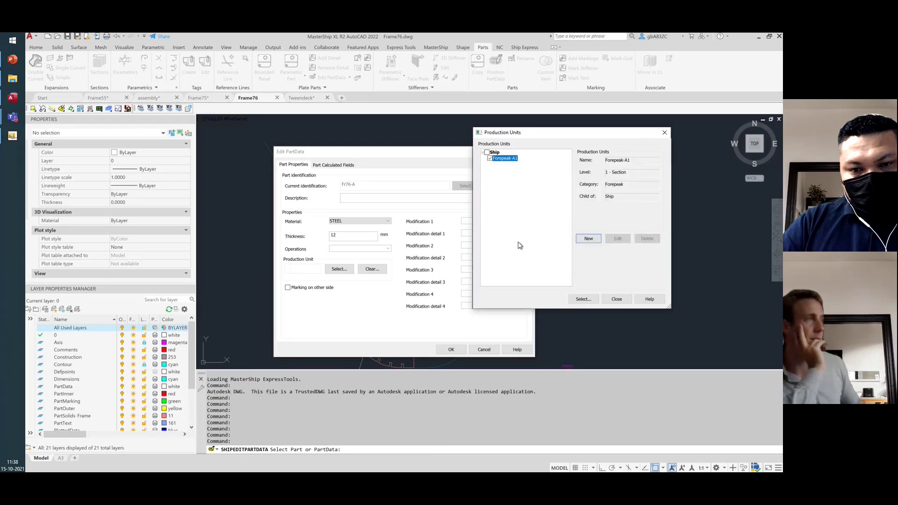
# - Create a second production unit named A2 at level 1 - Section, with category Forepeak, as a child of Ship
pyautogui.click(588, 238)
pyautogui.write('A2')
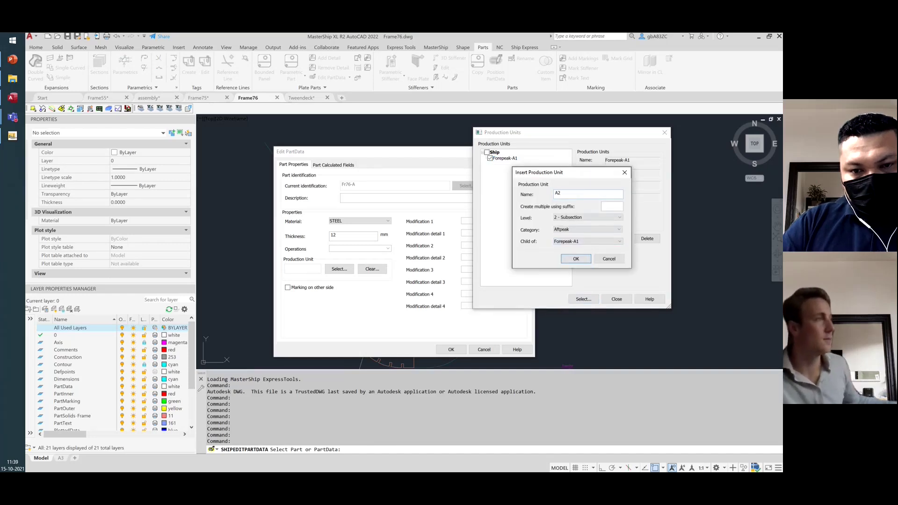
pyautogui.click(561, 217)
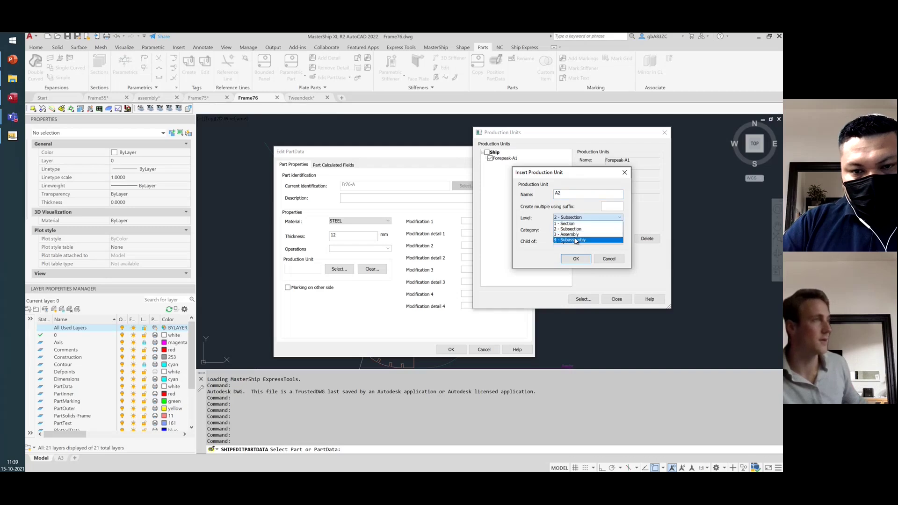
pyautogui.click(574, 224)
pyautogui.click(576, 259)
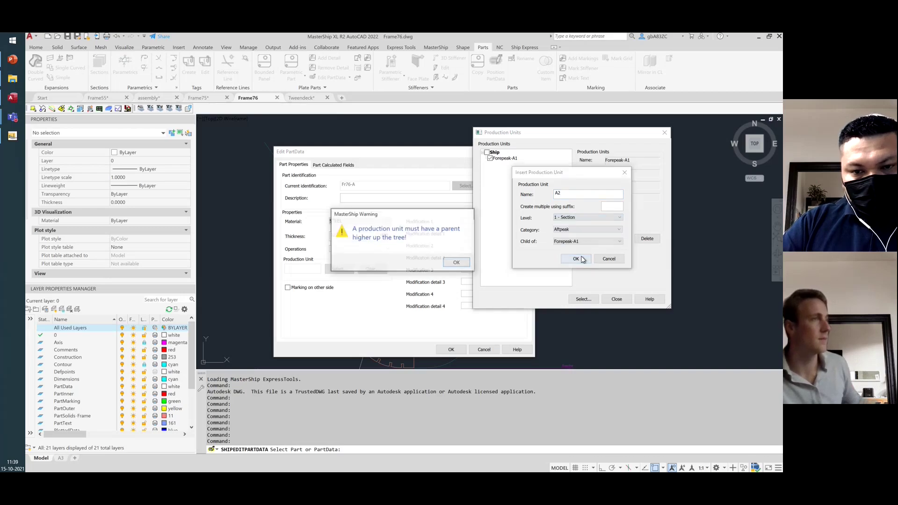
pyautogui.click(455, 258)
pyautogui.click(566, 243)
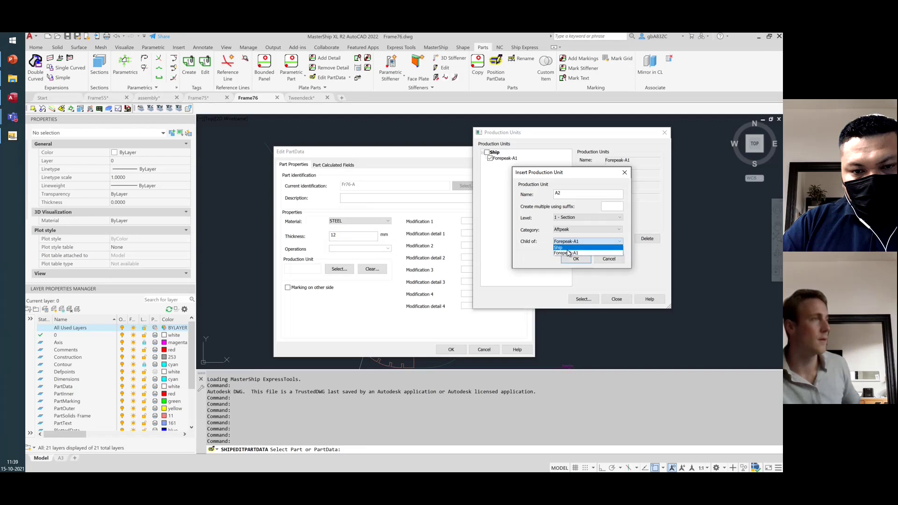
pyautogui.click(568, 248)
pyautogui.click(580, 230)
pyautogui.click(573, 244)
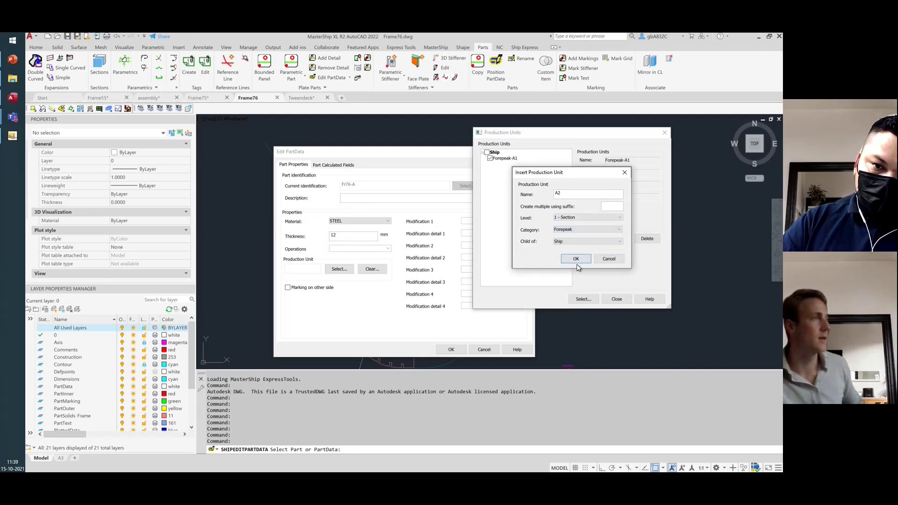
pyautogui.click(577, 260)
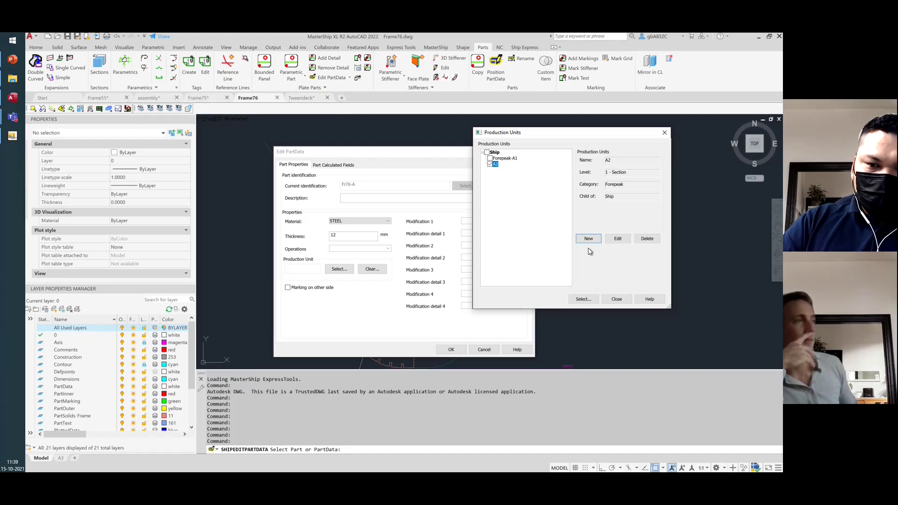
# - Assign production unit Forepeak-A1 to part Fr76-A and save its part data
pyautogui.click(509, 159)
pyautogui.click(489, 164)
pyautogui.click(583, 299)
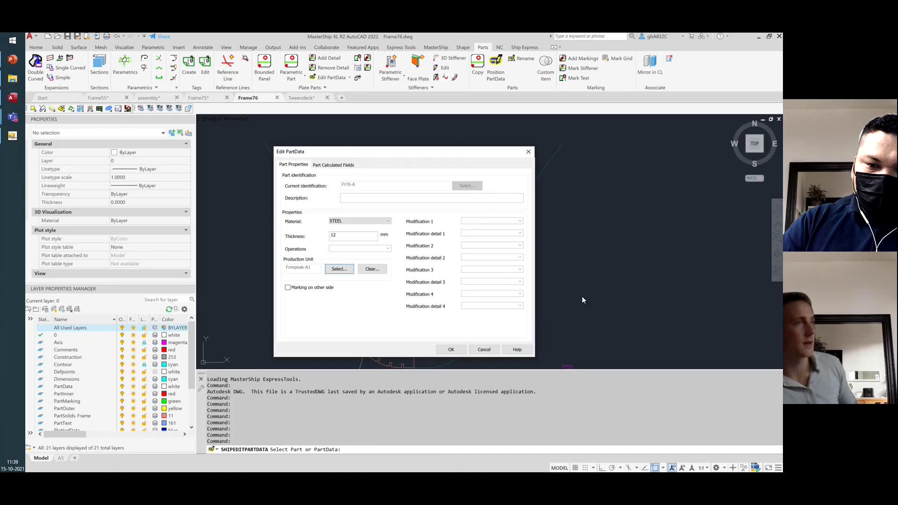
pyautogui.moveTo(405, 157)
pyautogui.mouseDown()
pyautogui.moveTo(644, 224)
pyautogui.moveTo(614, 176)
pyautogui.mouseUp()
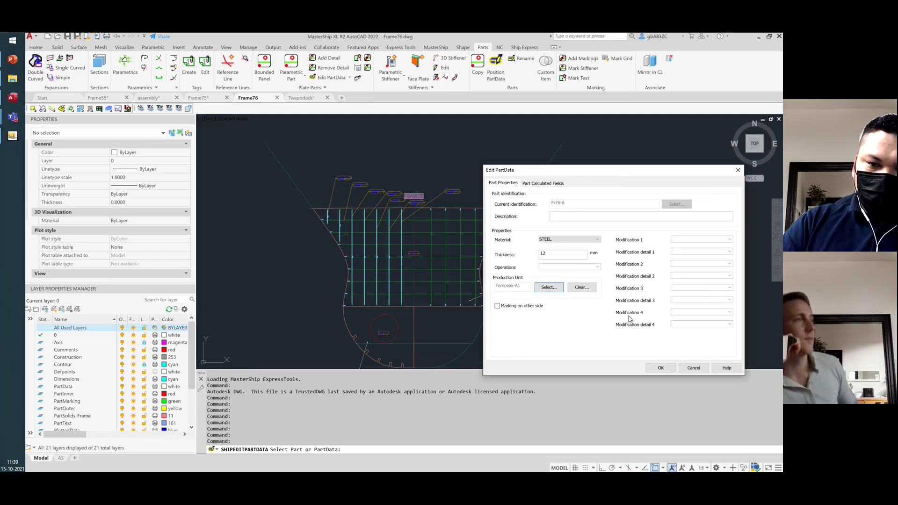
pyautogui.click(660, 369)
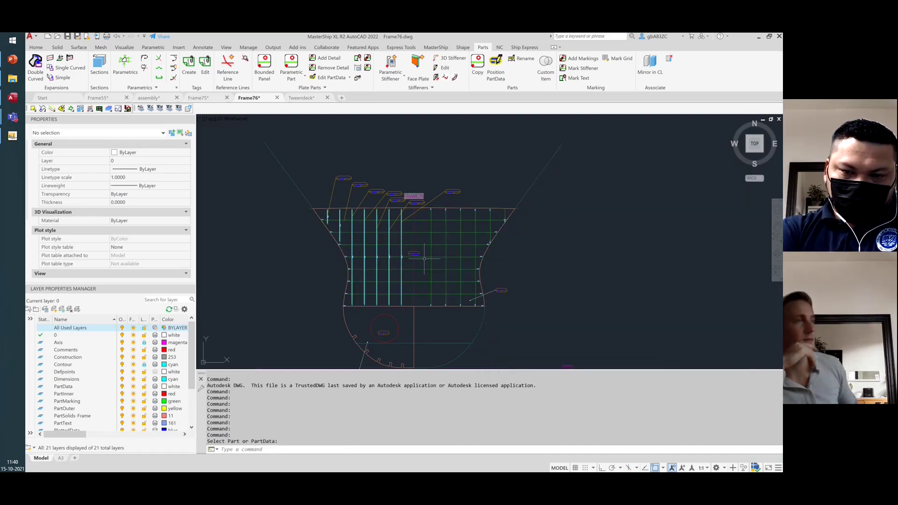
# - Copy both texts and part data into plate Fr76-A, using part ID text instead of the PartData block and including the production unit
pyautogui.scroll(8, 416, 253)
pyautogui.scroll(6, 376, 239)
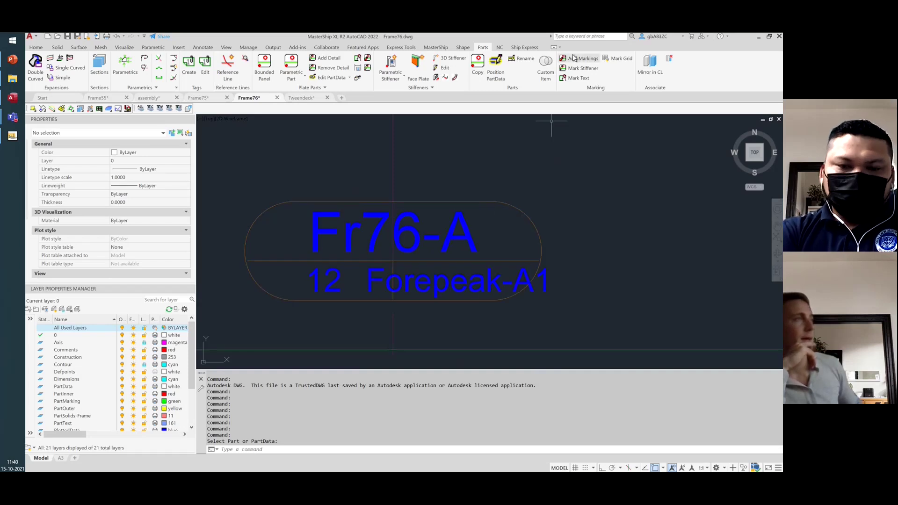
pyautogui.click(499, 48)
pyautogui.click(535, 60)
pyautogui.scroll(-4, 552, 156)
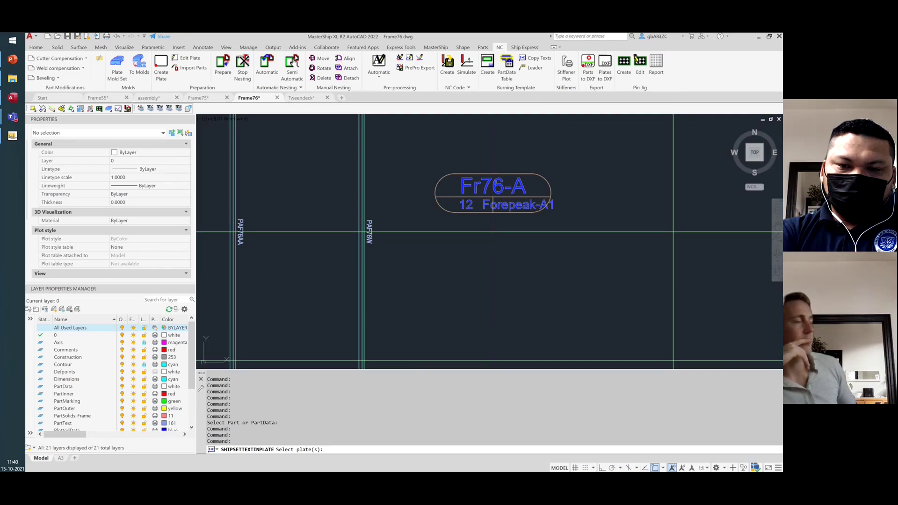
pyautogui.click(543, 276)
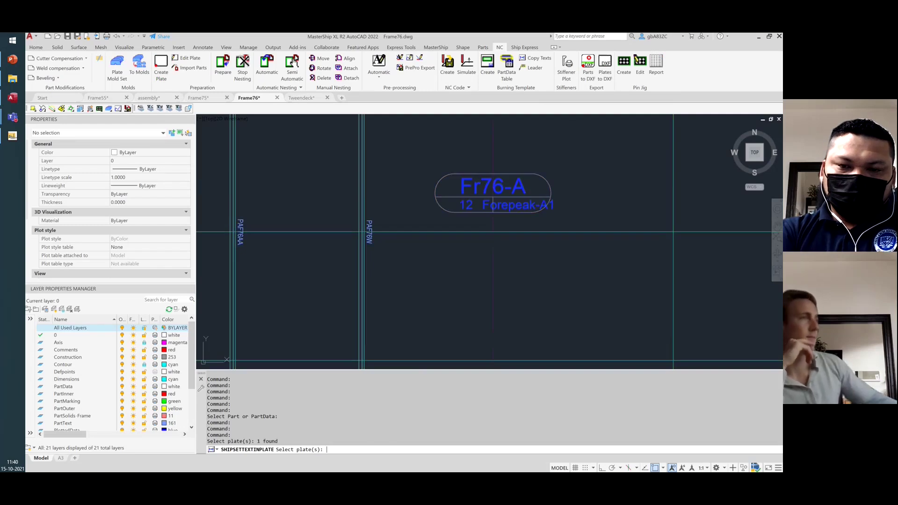
pyautogui.press('Return')
pyautogui.press('Return')
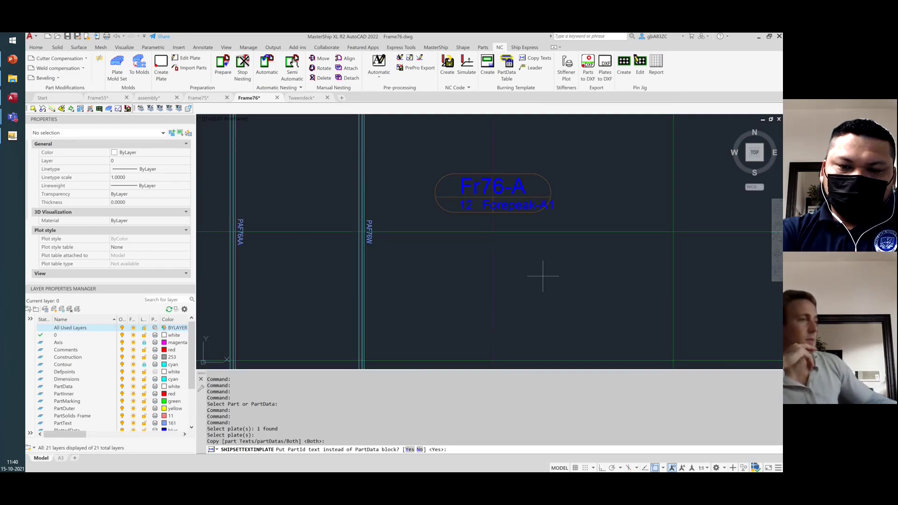
pyautogui.press('Return')
pyautogui.press('Return')
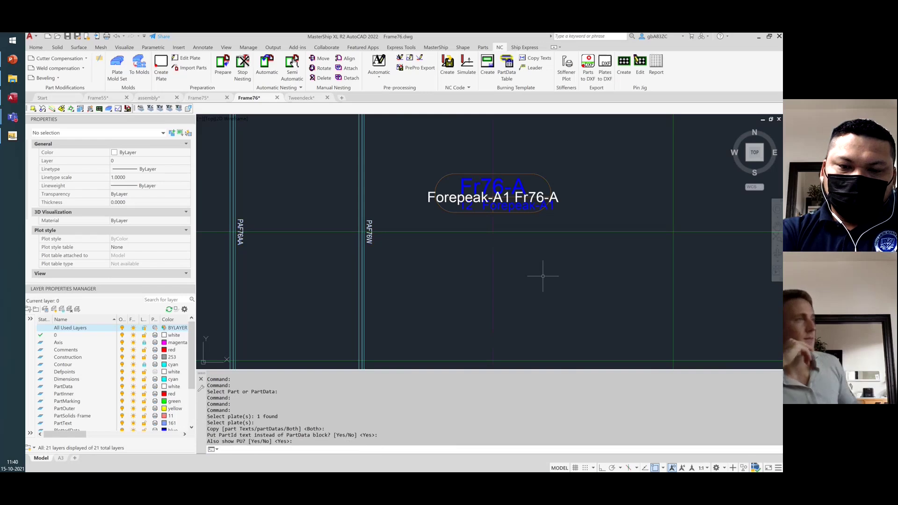
pyautogui.scroll(5, 548, 240)
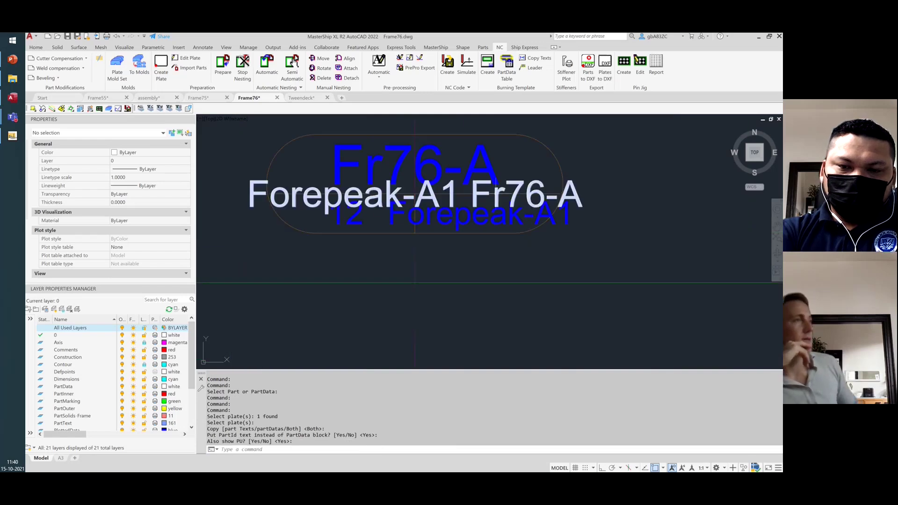
pyautogui.click(449, 193)
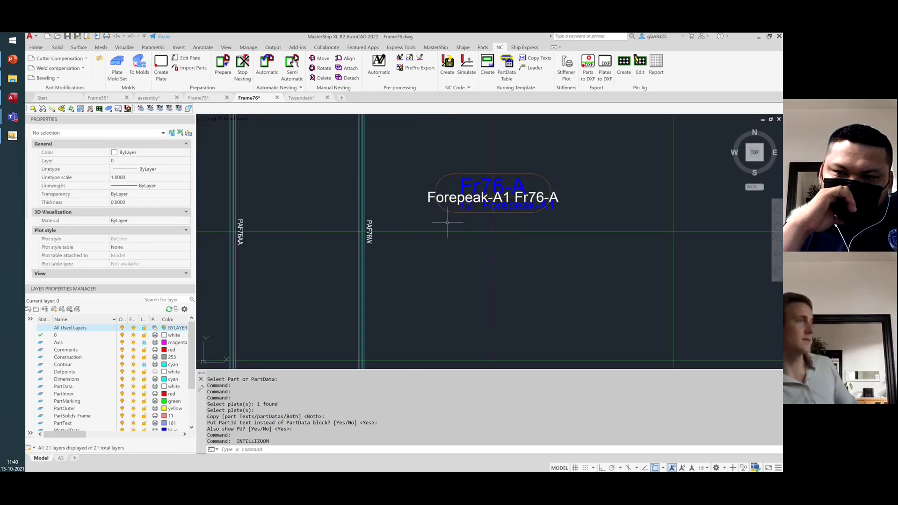
# - Review the project's production unit tree, then close it without changes
pyautogui.click(436, 47)
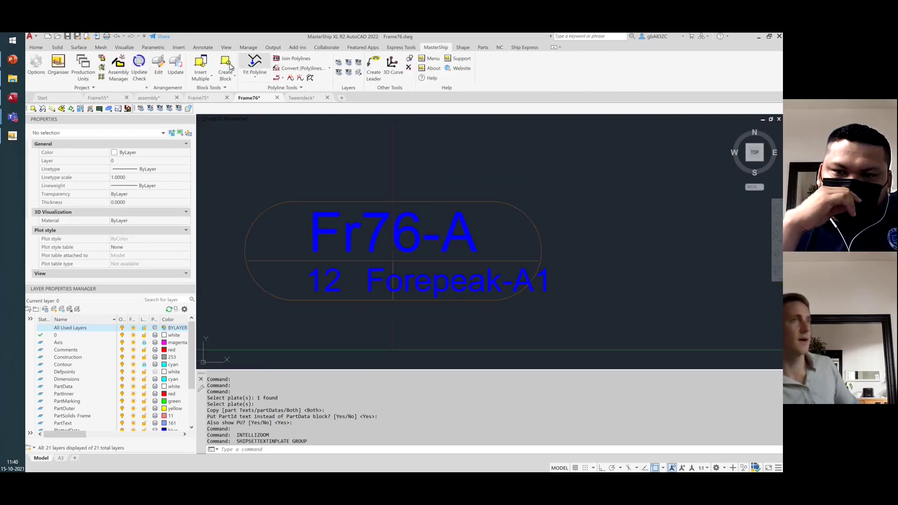
pyautogui.click(84, 66)
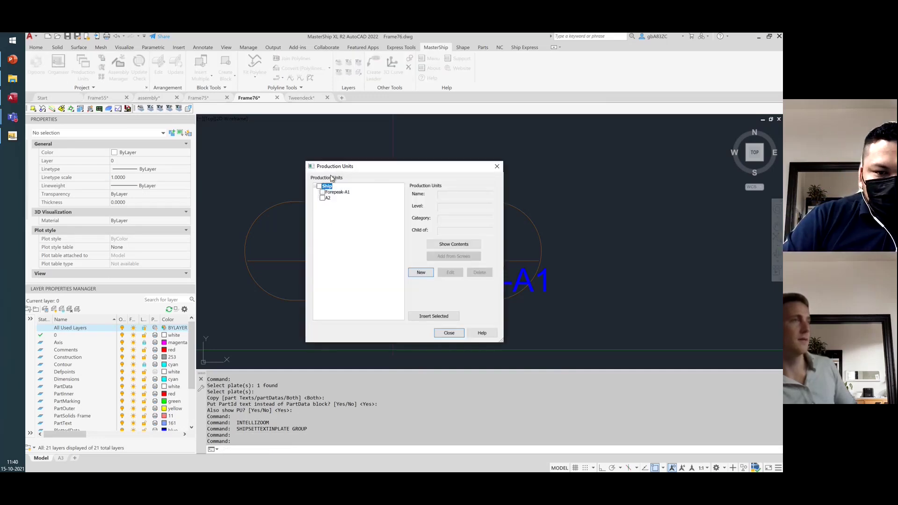
pyautogui.click(497, 168)
# - Switch to the assembly drawing and open the referenced Frame30 drawing from its midship frame plate
pyautogui.scroll(-6, 575, 204)
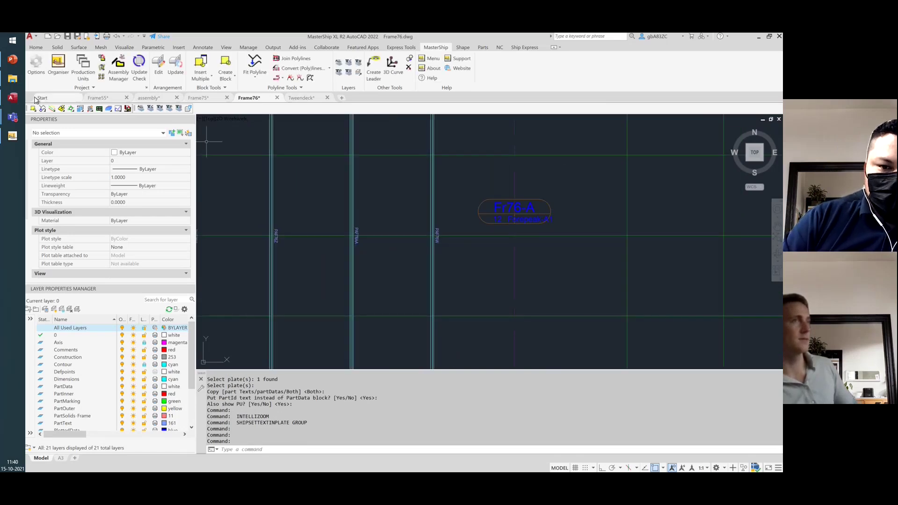
pyautogui.click(145, 100)
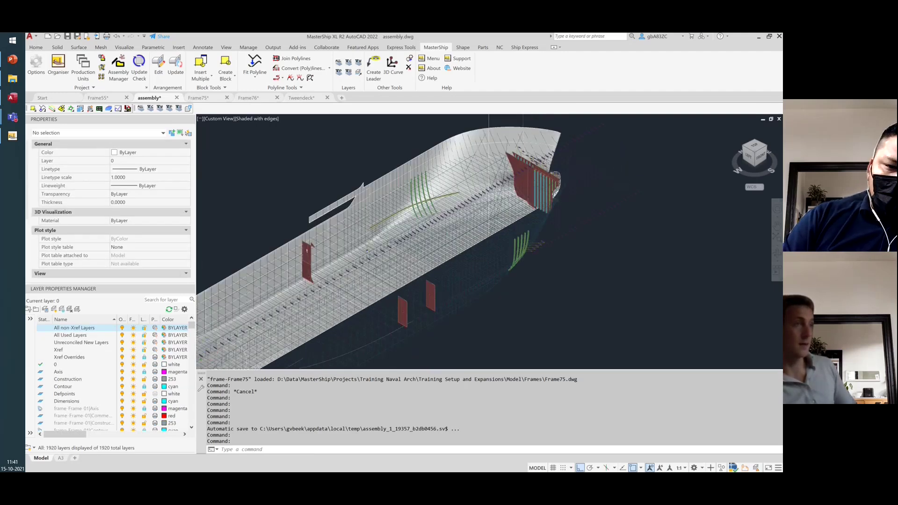
pyautogui.scroll(4, 304, 253)
pyautogui.click(301, 243)
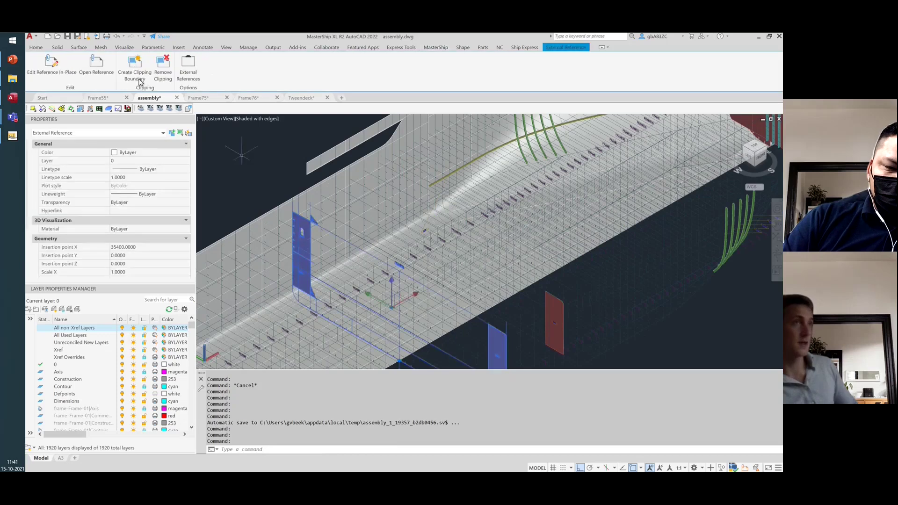
pyautogui.click(96, 68)
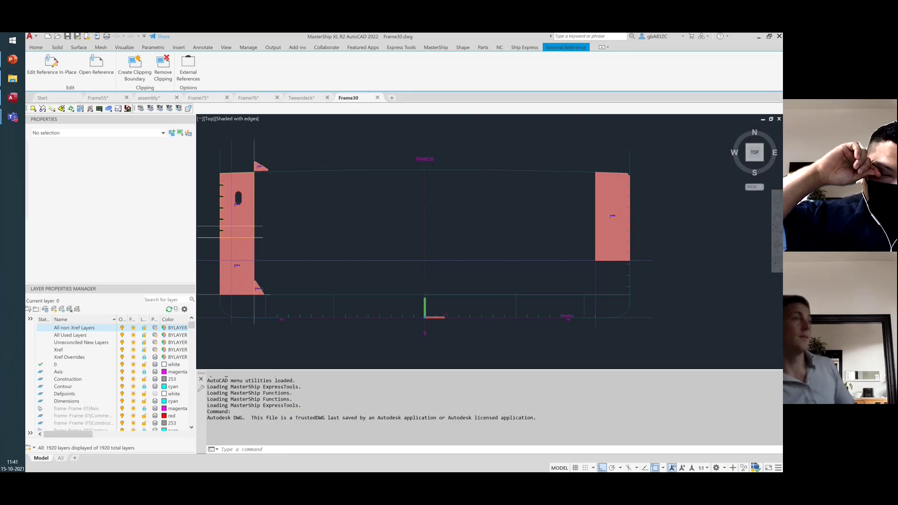
# - Open the part data of the Frame30 plate that contains the oblong manhole for editing
pyautogui.click(483, 47)
pyautogui.click(329, 77)
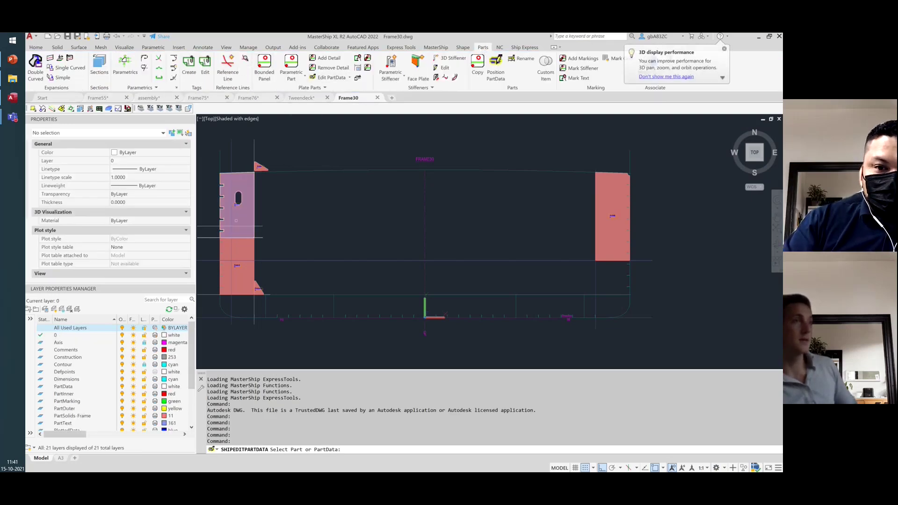
pyautogui.click(236, 205)
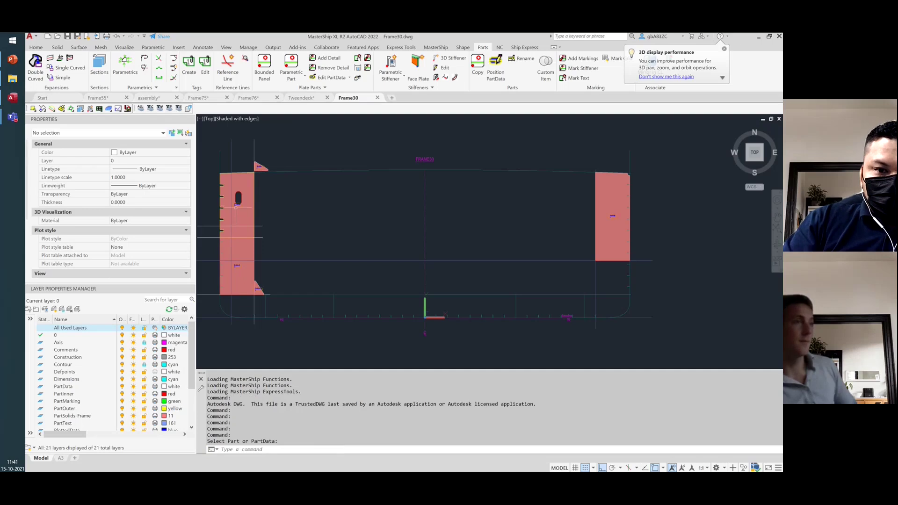
pyautogui.click(237, 205)
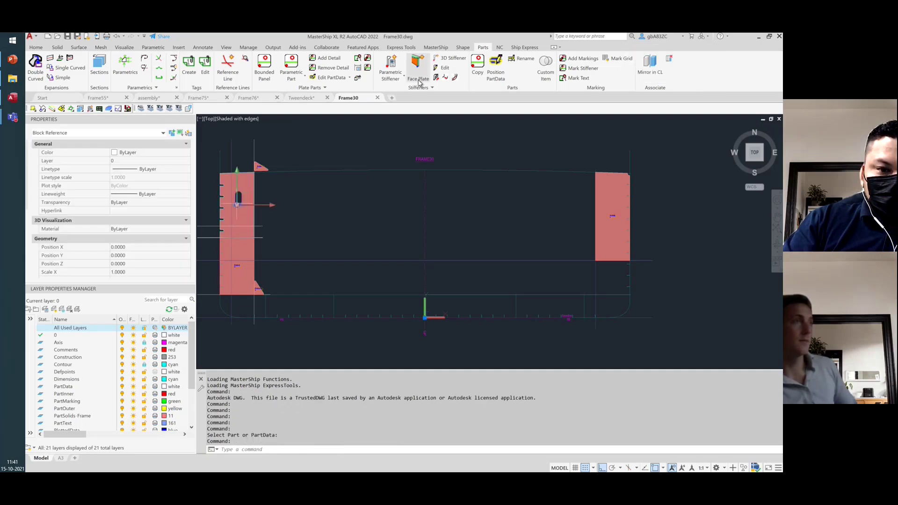
pyautogui.click(329, 77)
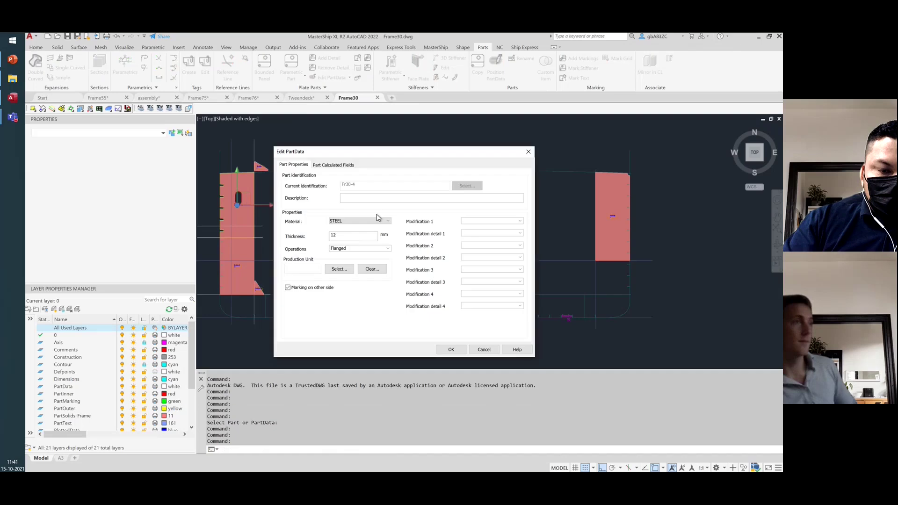
# - Start a new production unit named Floors-B4 under Ship, with the category Midschips
pyautogui.click(339, 269)
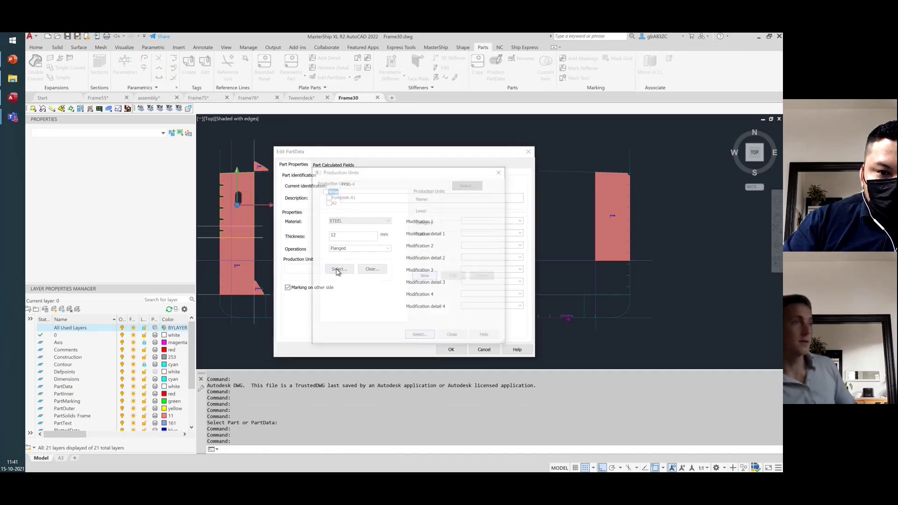
pyautogui.click(412, 272)
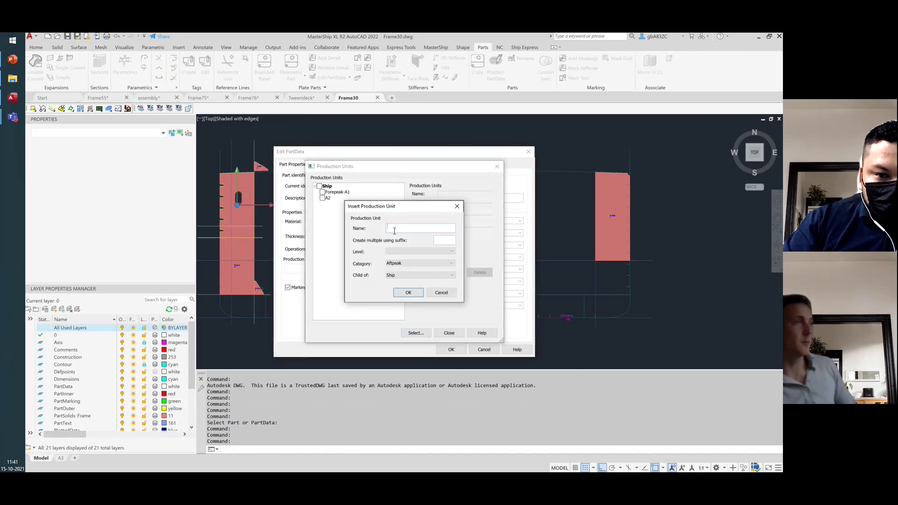
pyautogui.write('Fl')
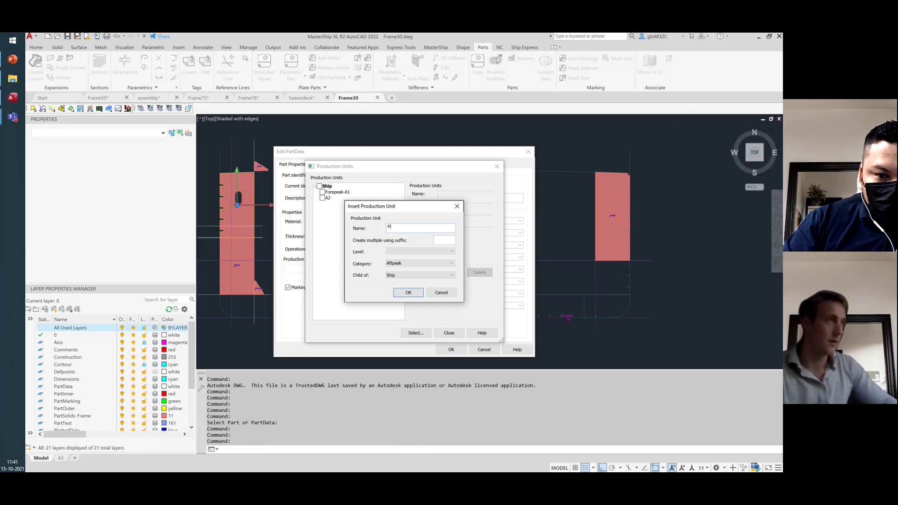
pyautogui.write('oors-Midship')
pyautogui.click(399, 264)
pyautogui.click(400, 275)
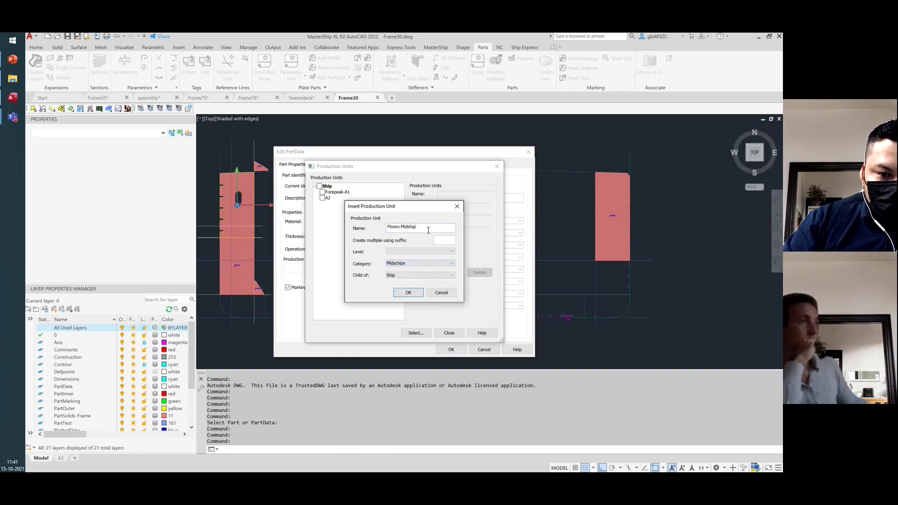
pyautogui.moveTo(429, 228); pyautogui.dragTo(401, 229)
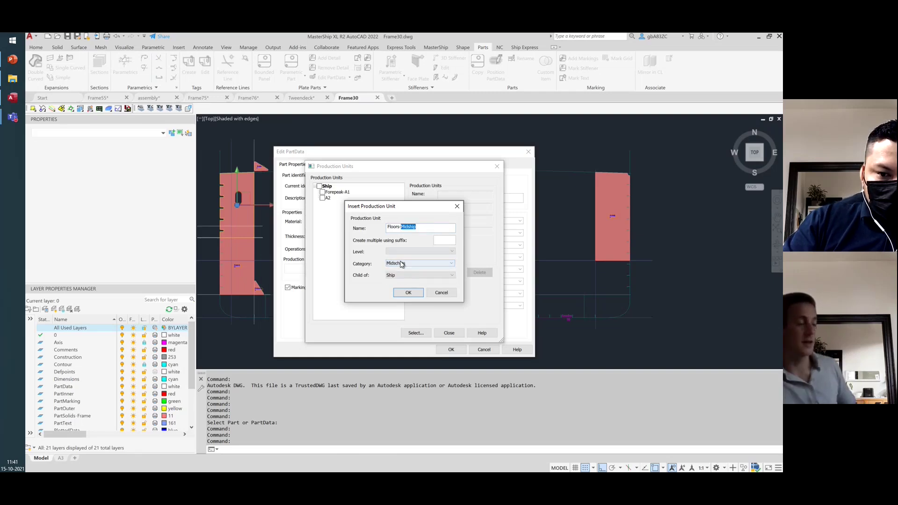
pyautogui.write('B4')
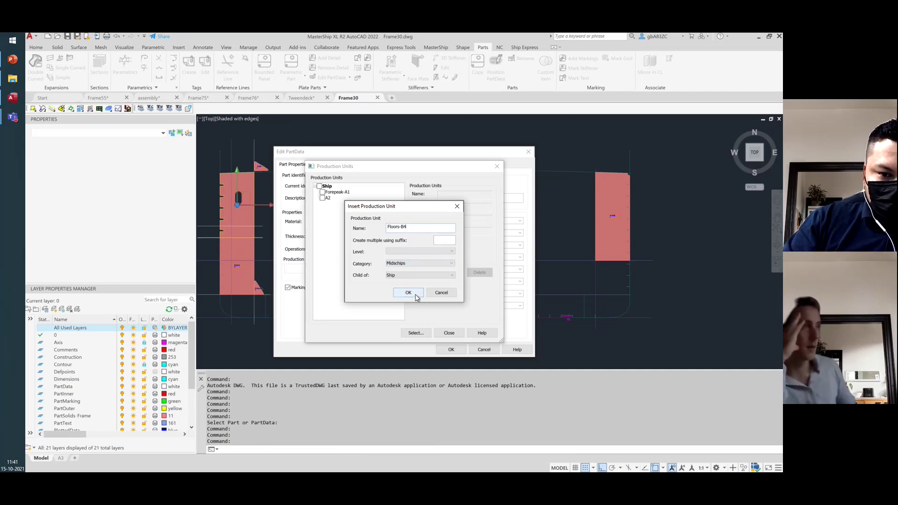
# - Set the Floors-B4 unit's level to 3 - Assembly, create it, and assign it to the manhole plate
pyautogui.click(408, 292)
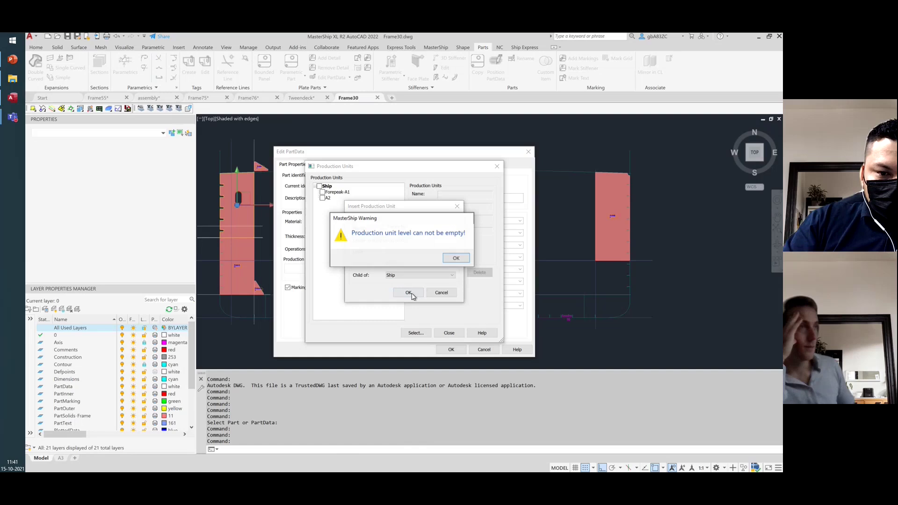
pyautogui.click(450, 259)
pyautogui.click(439, 252)
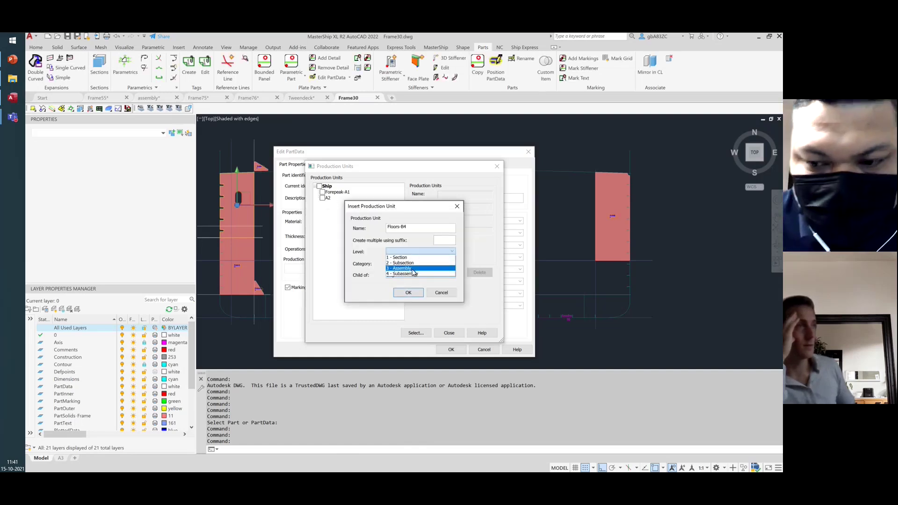
pyautogui.click(413, 269)
pyautogui.click(408, 293)
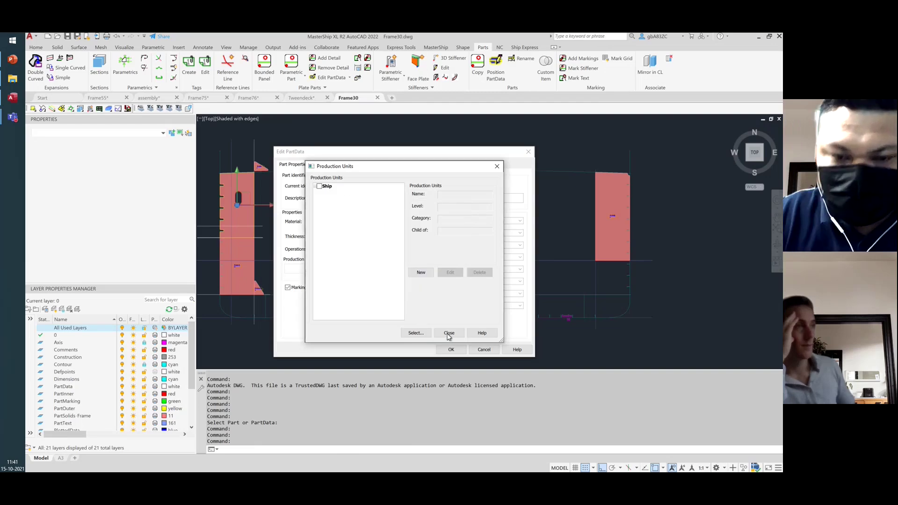
pyautogui.click(415, 333)
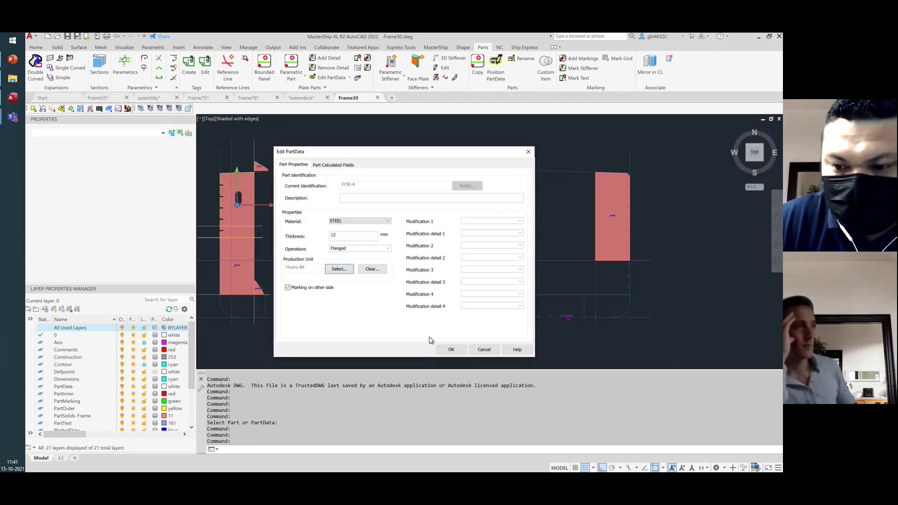
pyautogui.click(451, 350)
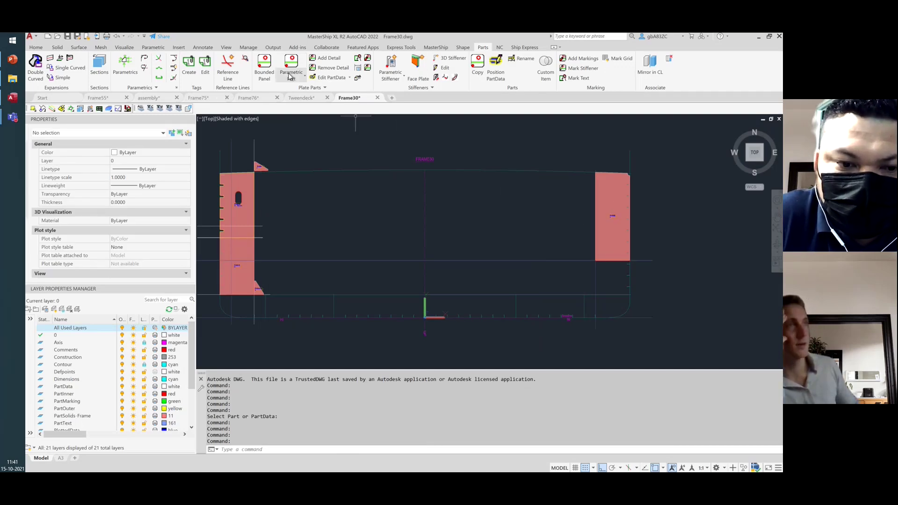
# - Try to create a parametric part in the double bottom between the port girder, tank top, centreline and baseline
pyautogui.click(264, 66)
pyautogui.click(345, 321)
pyautogui.click(314, 289)
pyautogui.click(404, 320)
pyautogui.click(372, 288)
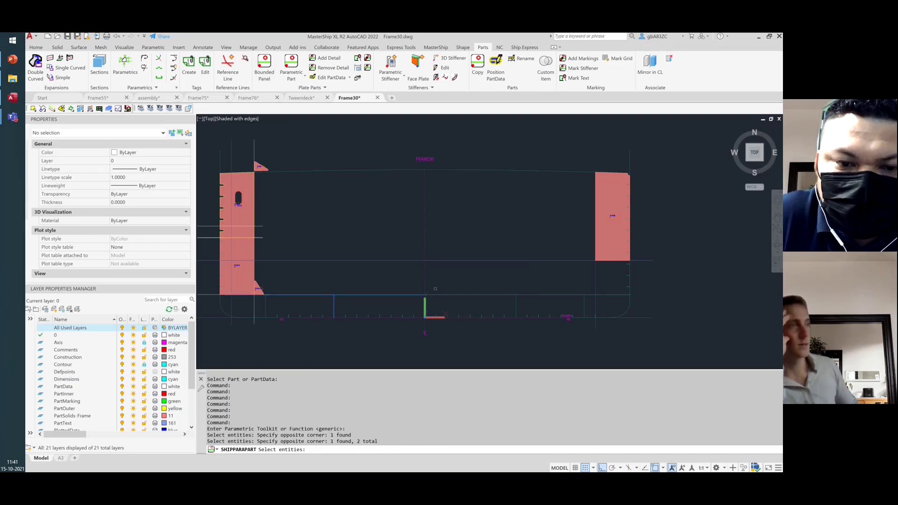
pyautogui.scroll(3, 435, 288)
pyautogui.click(429, 265)
pyautogui.click(370, 229)
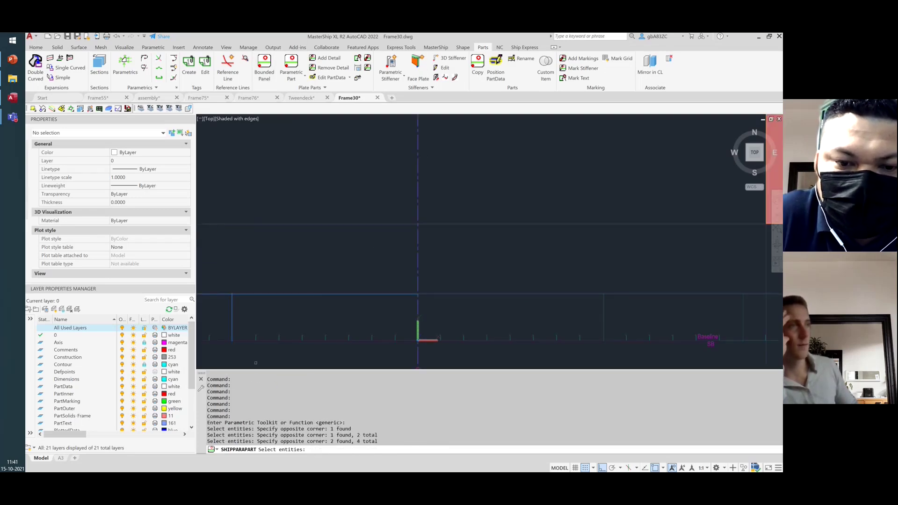
pyautogui.click(286, 350)
pyautogui.click(309, 308)
pyautogui.click(304, 365)
pyautogui.click(289, 318)
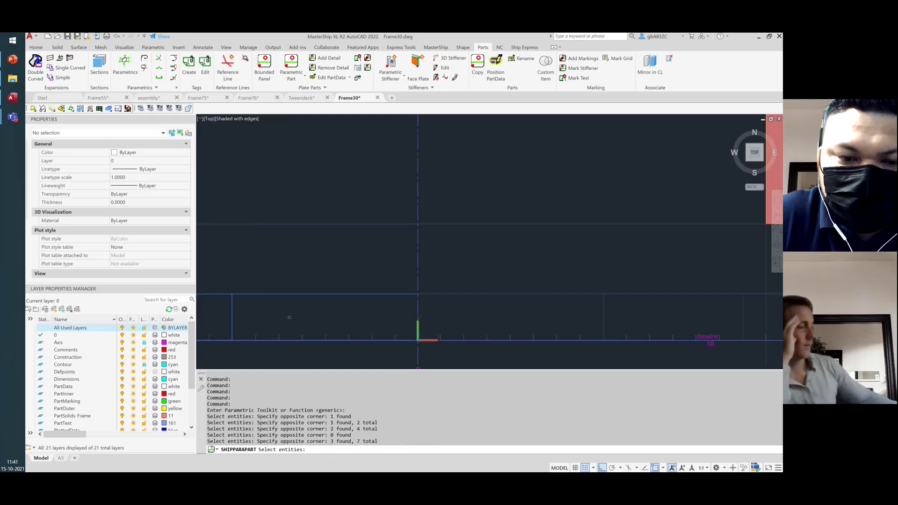
pyautogui.press('Return')
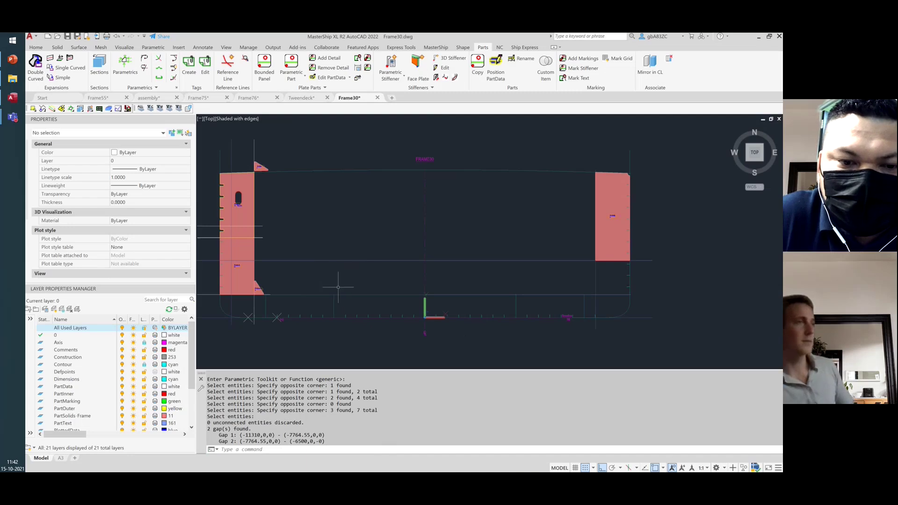
pyautogui.press('Escape')
pyautogui.press('Escape')
# - Draw a vertical line across the tank top between the port girder and the centreline
pyautogui.scroll(2, 408, 264)
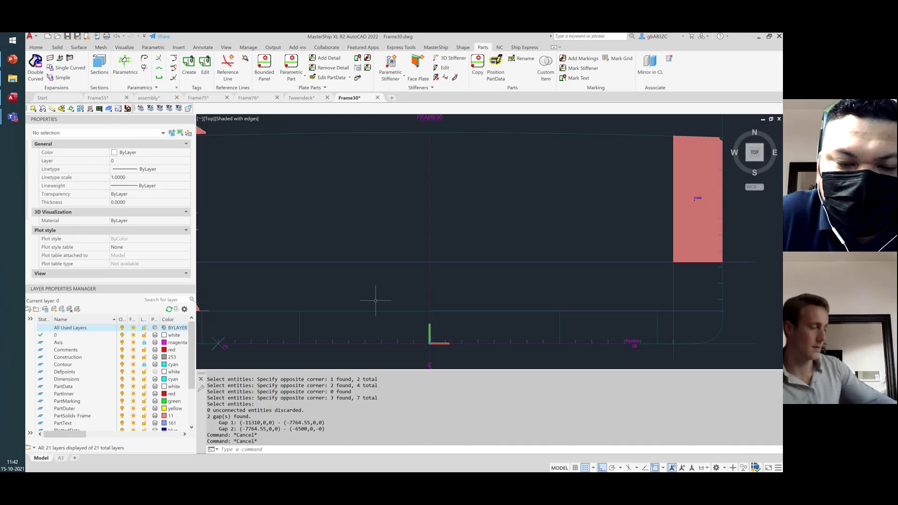
pyautogui.write(';')
pyautogui.press('Return')
pyautogui.write('l')
pyautogui.press('Return')
pyautogui.click(344, 330)
pyautogui.rightClick(356, 301)
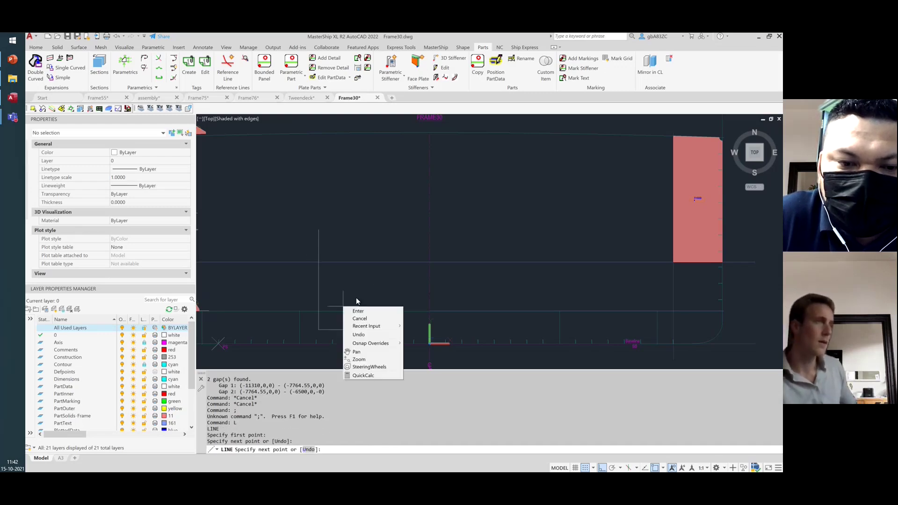
pyautogui.click(358, 311)
# - Try to create a parametric part bounded by the drawn vertical line, the centreline and the two horizontal lines above the baseline
pyautogui.click(264, 64)
pyautogui.click(400, 260)
pyautogui.scroll(2, 395, 255)
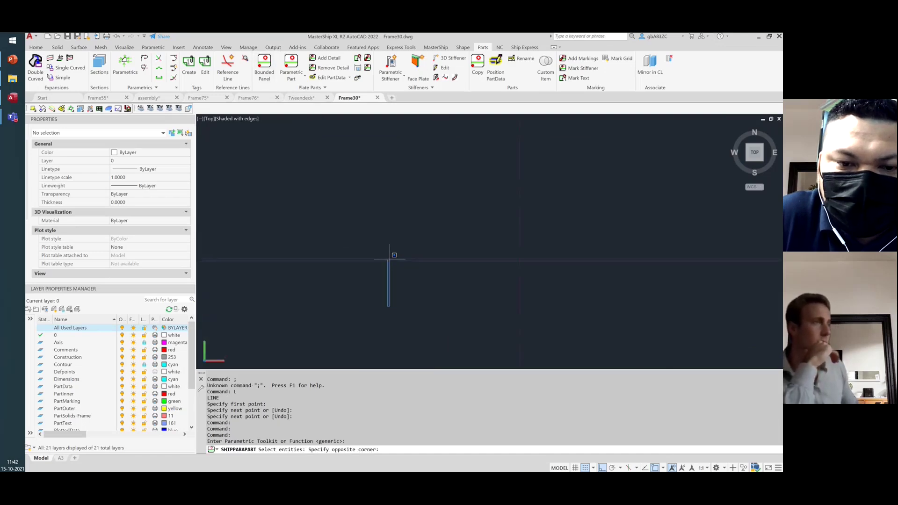
pyautogui.click(385, 252)
pyautogui.click(538, 301)
pyautogui.click(496, 291)
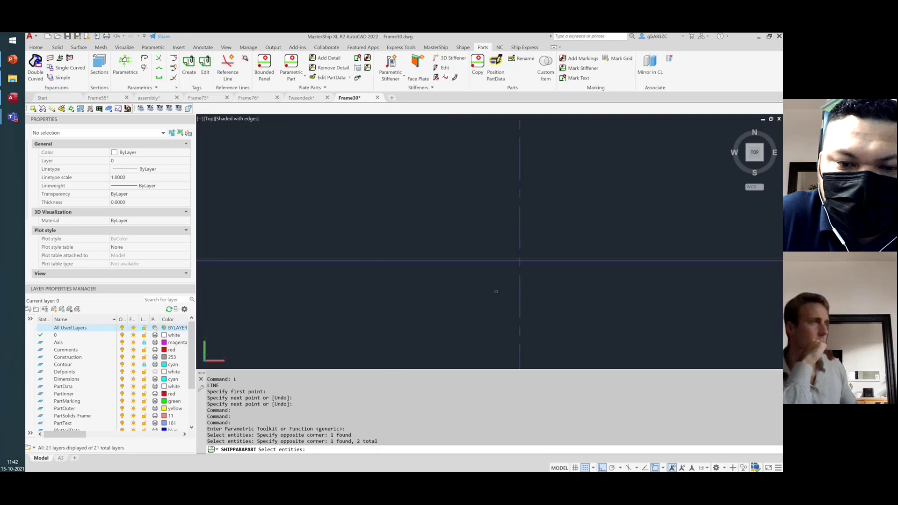
pyautogui.scroll(-4, 496, 292)
pyautogui.click(419, 286)
pyautogui.click(367, 317)
pyautogui.click(479, 339)
pyautogui.click(440, 299)
pyautogui.press('Return')
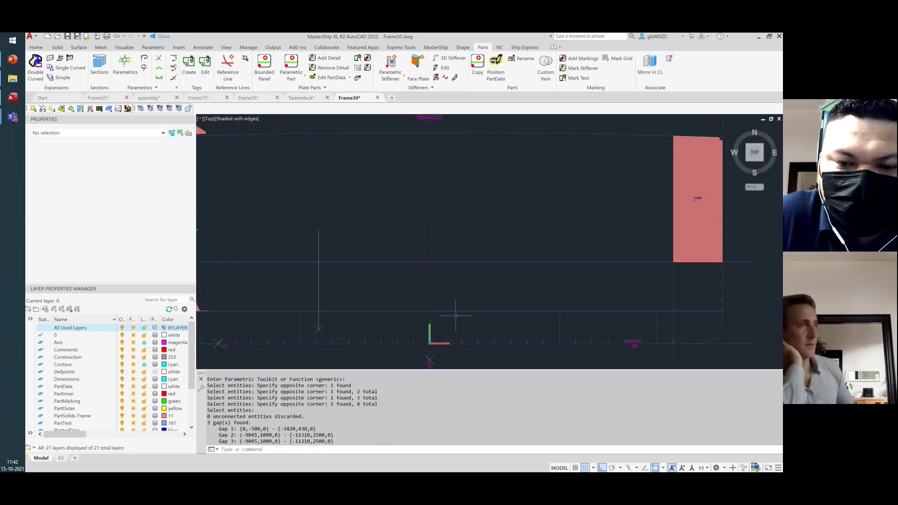
pyautogui.scroll(-2, 448, 281)
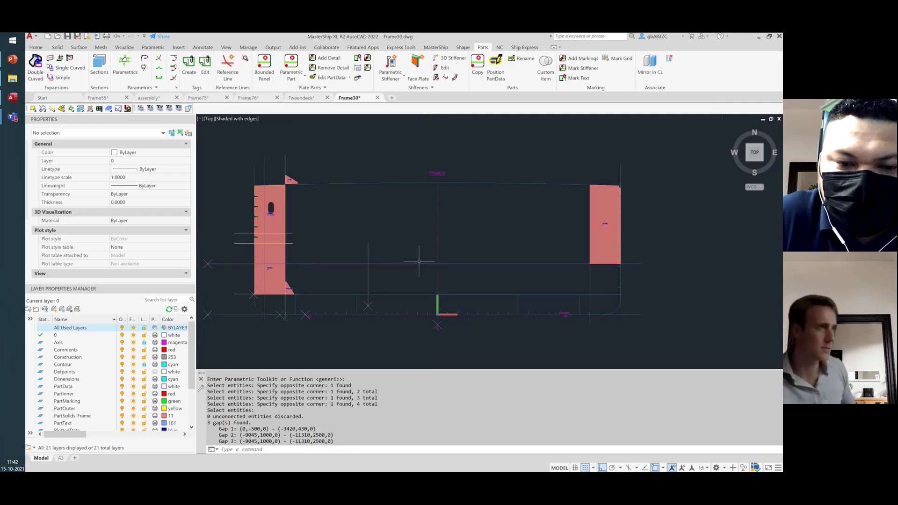
pyautogui.press('Escape')
pyautogui.press('Escape')
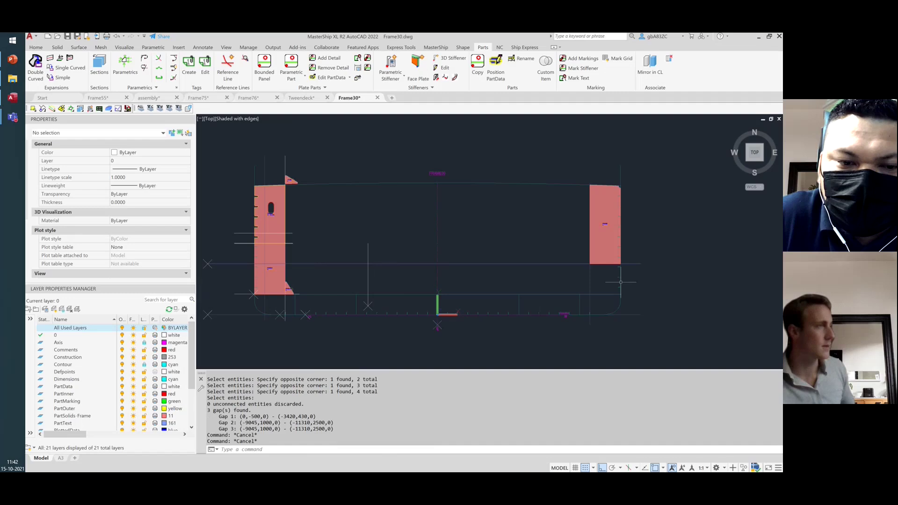
# - Start a parametric part below the starboard plate, bounded by the hull side, the inner vertical line, the plate's lower edge line and the tank top
pyautogui.scroll(3, 626, 282)
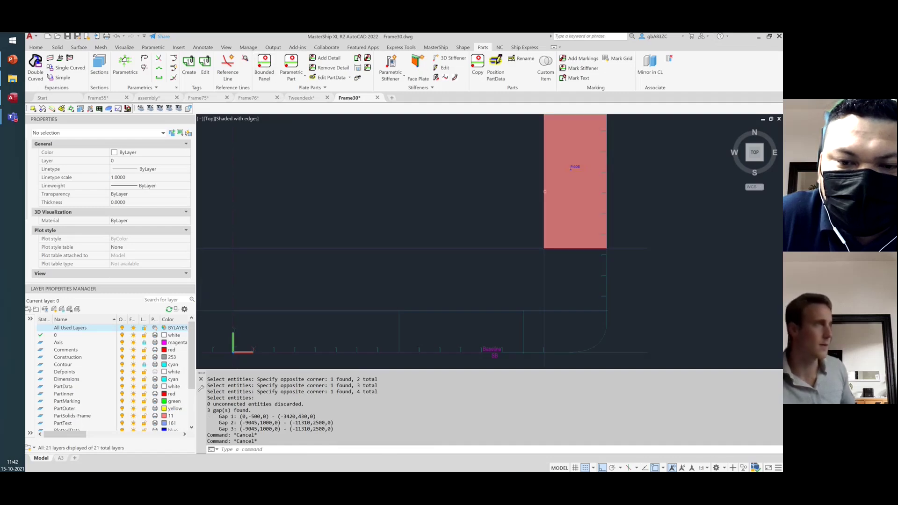
pyautogui.press('Return')
pyautogui.scroll(4, 653, 261)
pyautogui.click(568, 226)
pyautogui.click(555, 264)
pyautogui.click(520, 296)
pyautogui.scroll(-5, 397, 290)
pyautogui.click(429, 334)
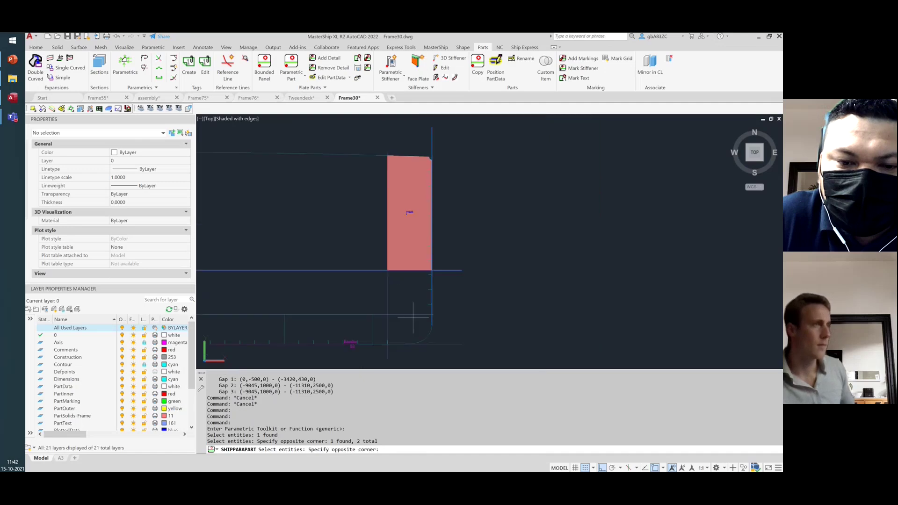
pyautogui.click(398, 300)
pyautogui.click(412, 316)
pyautogui.click(379, 283)
pyautogui.scroll(6, 416, 316)
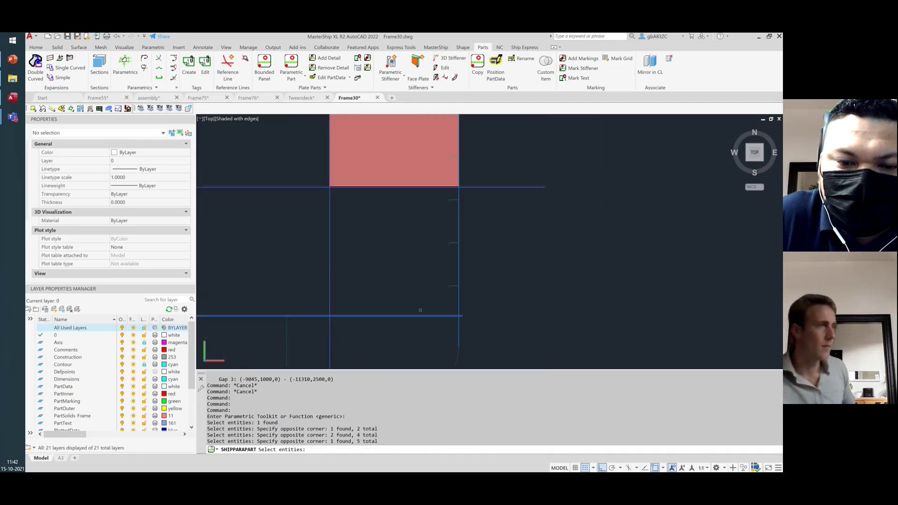
pyautogui.keyDown('shift'); pyautogui.click(435, 321); pyautogui.keyUp('shift')
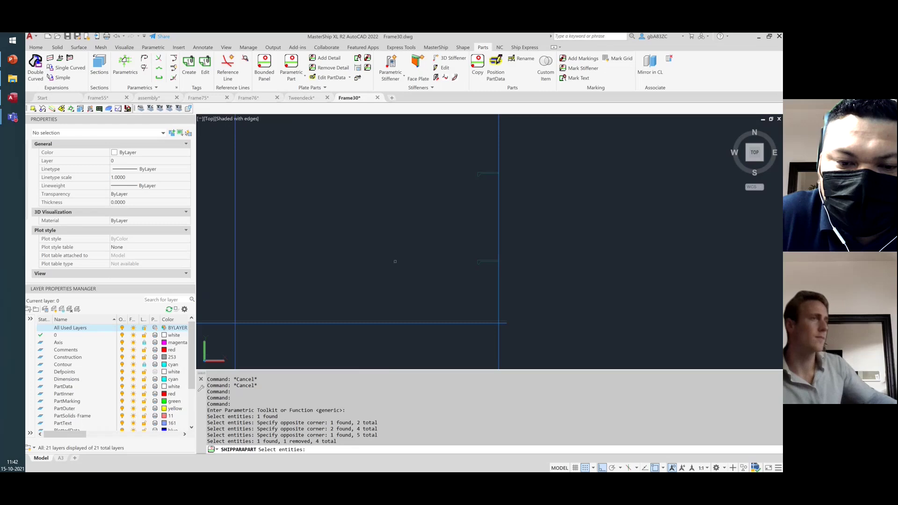
pyautogui.press('Return')
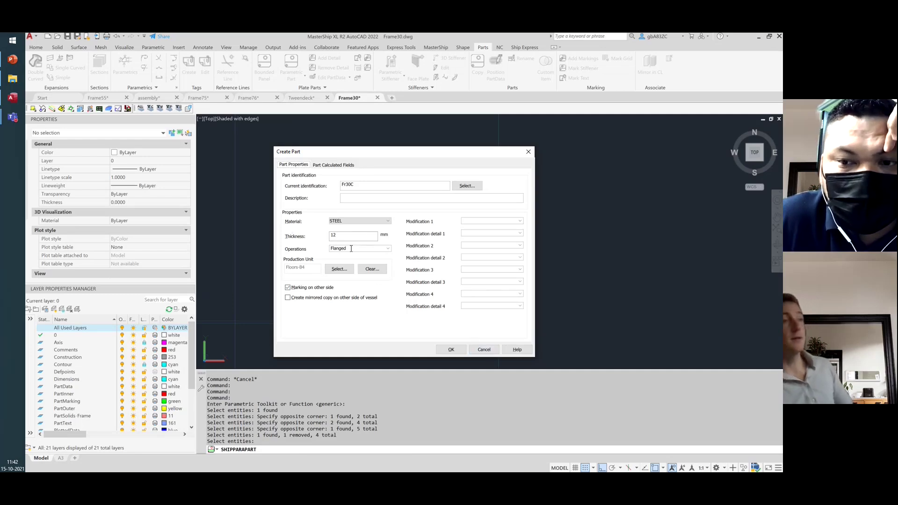
# - Clear the Flanged operation from new part Fr30C
pyautogui.click(388, 248)
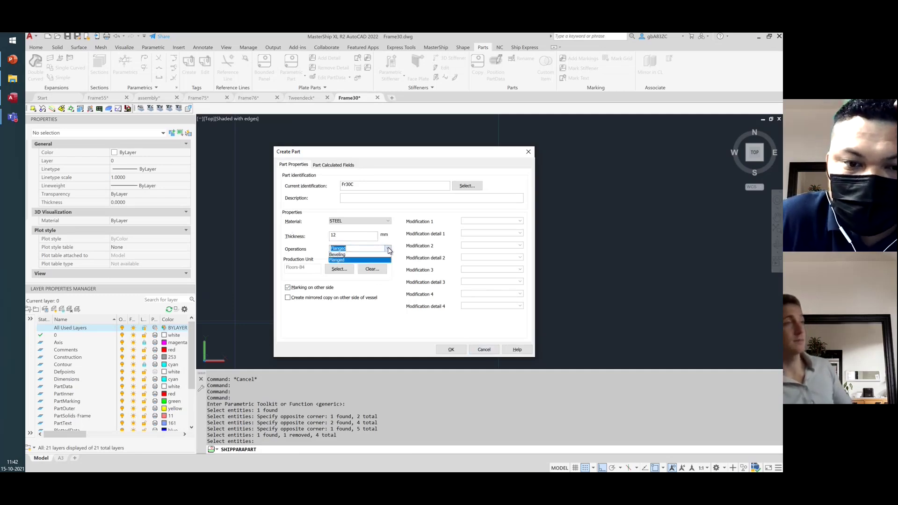
pyautogui.click(380, 251)
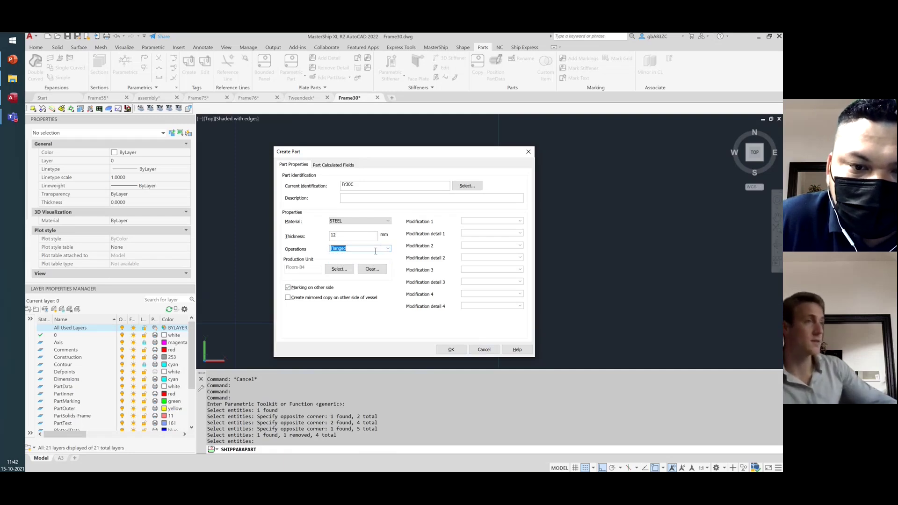
pyautogui.press('BackSpace')
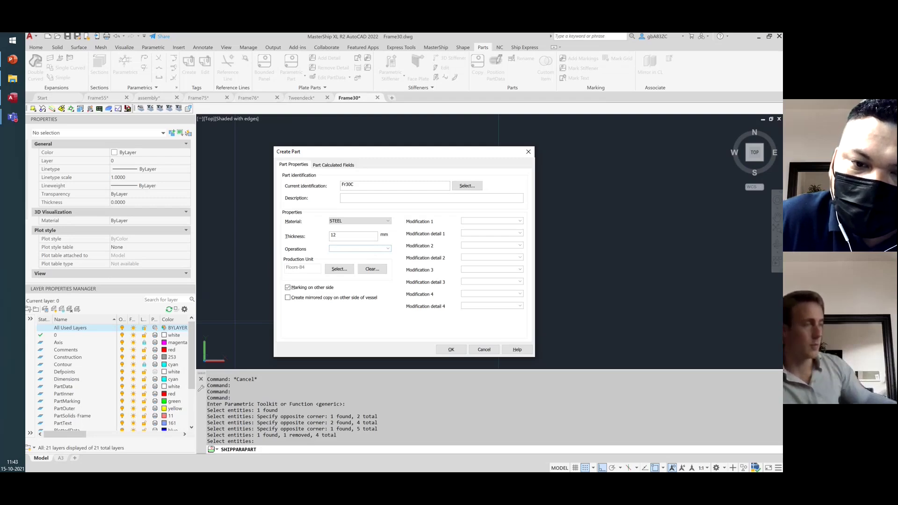
# - Check the Modification 1 options, then set Modification 2 to Milling and Modification 3 to Drilling
pyautogui.click(493, 221)
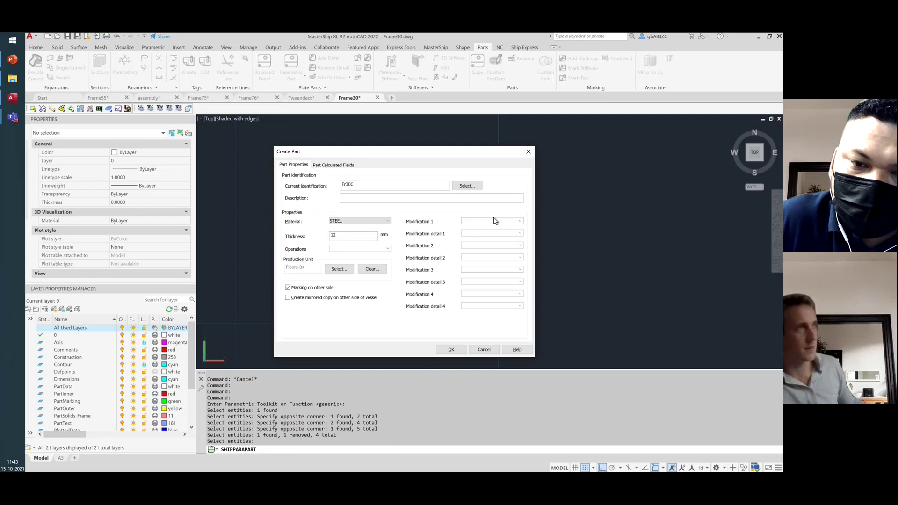
pyautogui.click(521, 222)
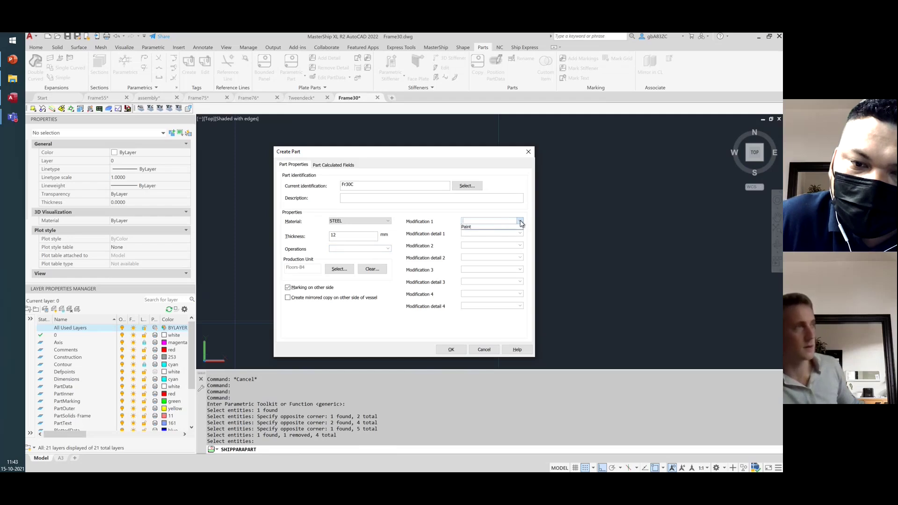
pyautogui.click(519, 219)
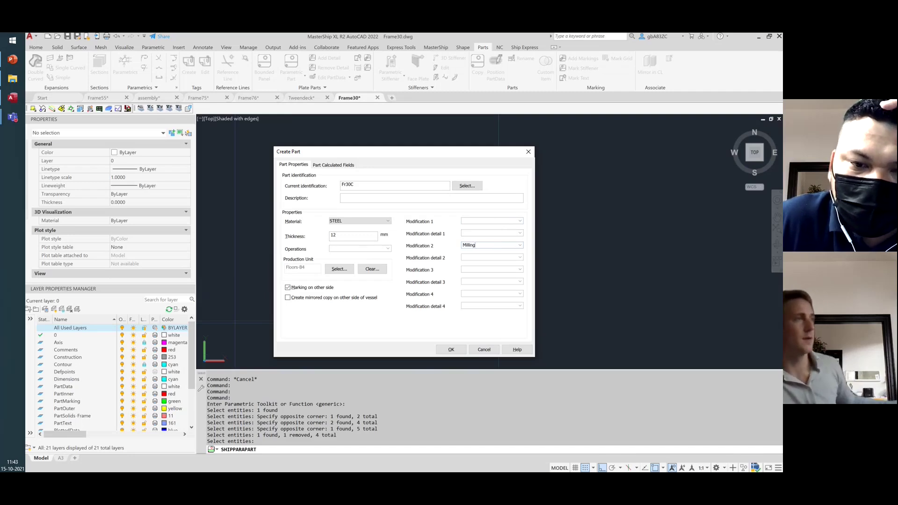
pyautogui.click(474, 270)
pyautogui.write('Dri')
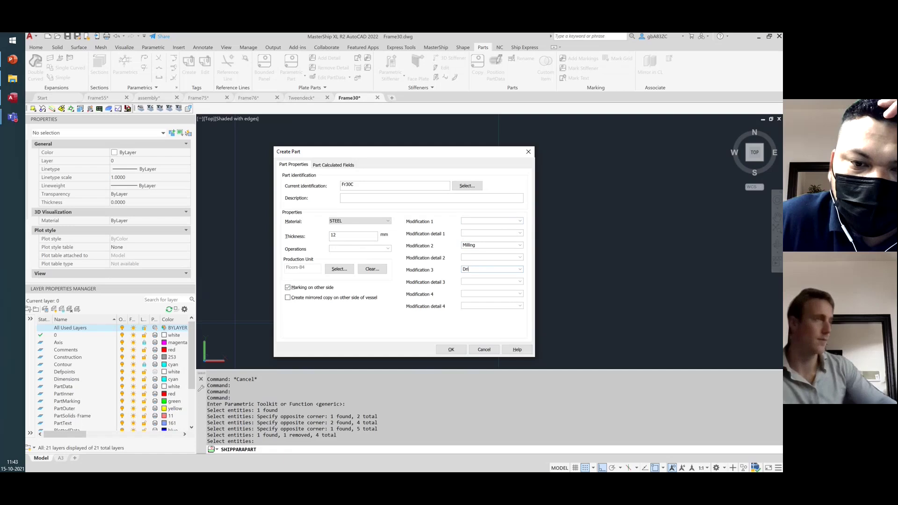
pyautogui.write('lling')
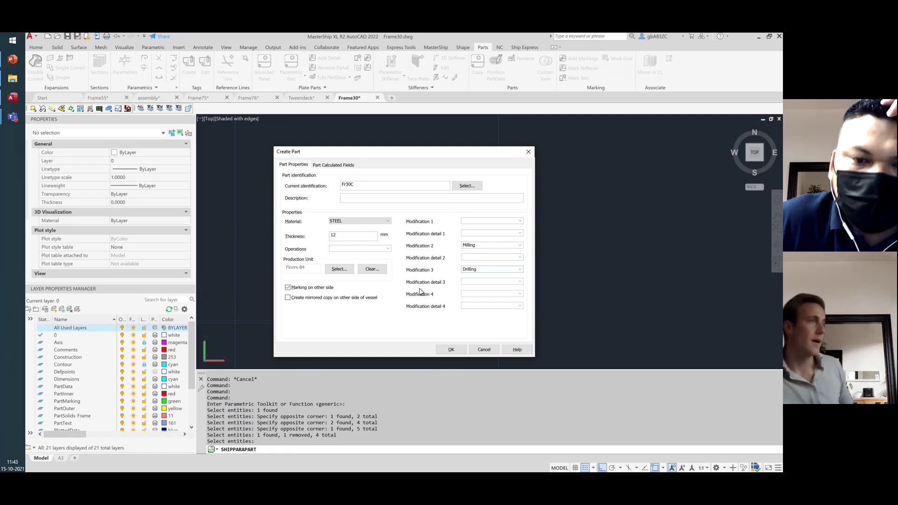
# - Create part Fr30C with the entered properties and reopen its part data to check the Modification 1 options
pyautogui.click(455, 349)
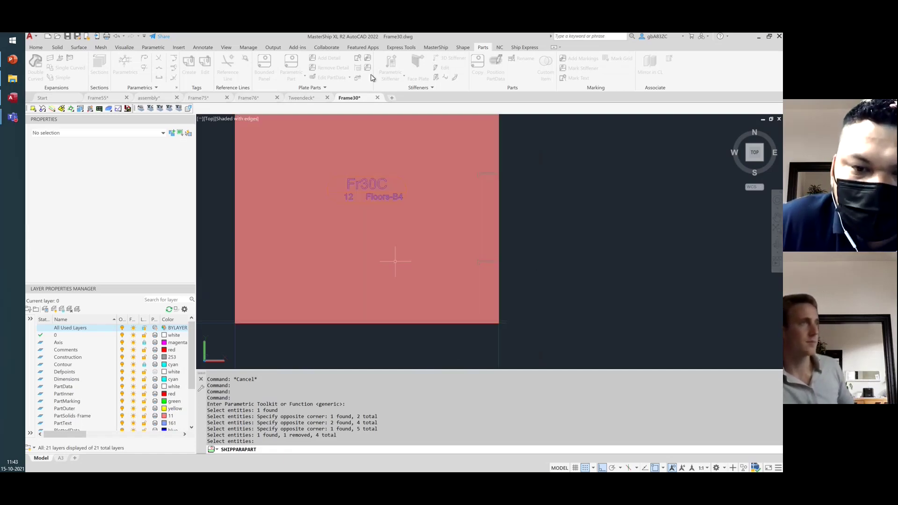
pyautogui.click(331, 77)
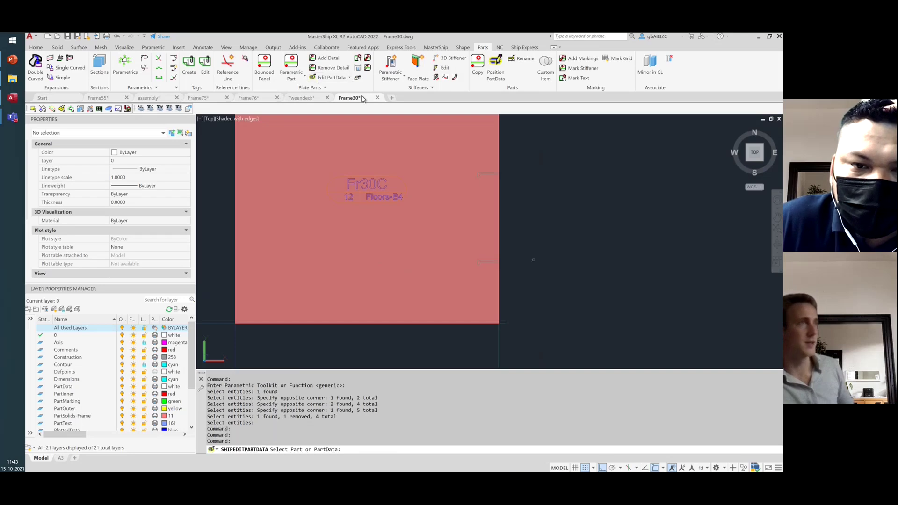
pyautogui.click(394, 185)
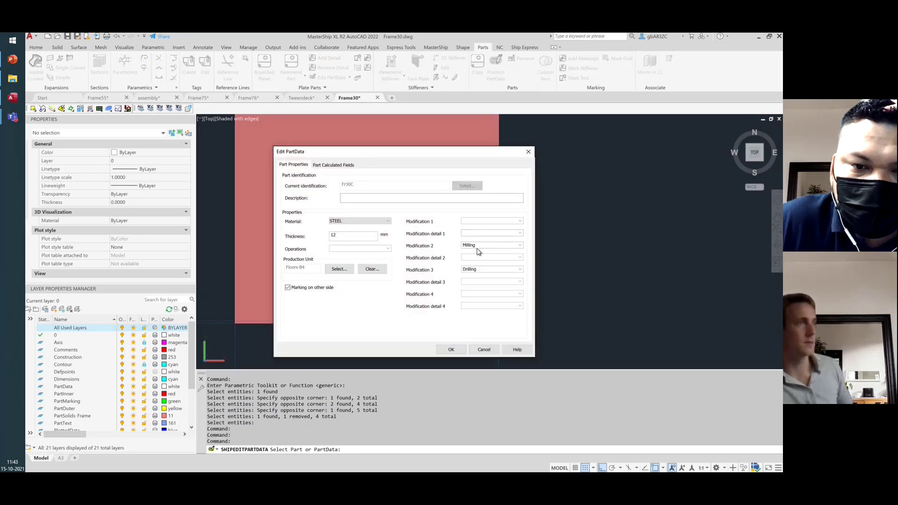
pyautogui.click(518, 220)
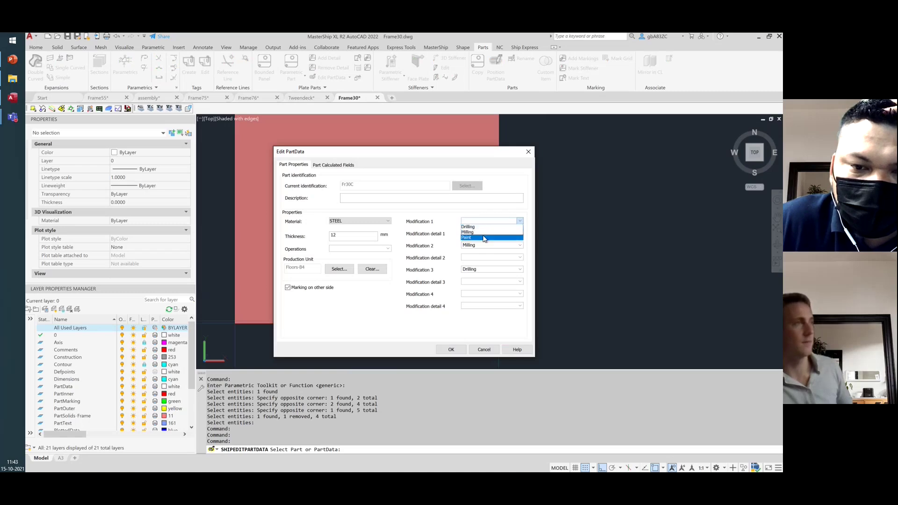
pyautogui.click(484, 350)
# - Erase the drawn vertical line, the helper lines along the baseline and tank top, and their point markers around the port plates
pyautogui.scroll(-2, 603, 213)
pyautogui.scroll(-2, 601, 221)
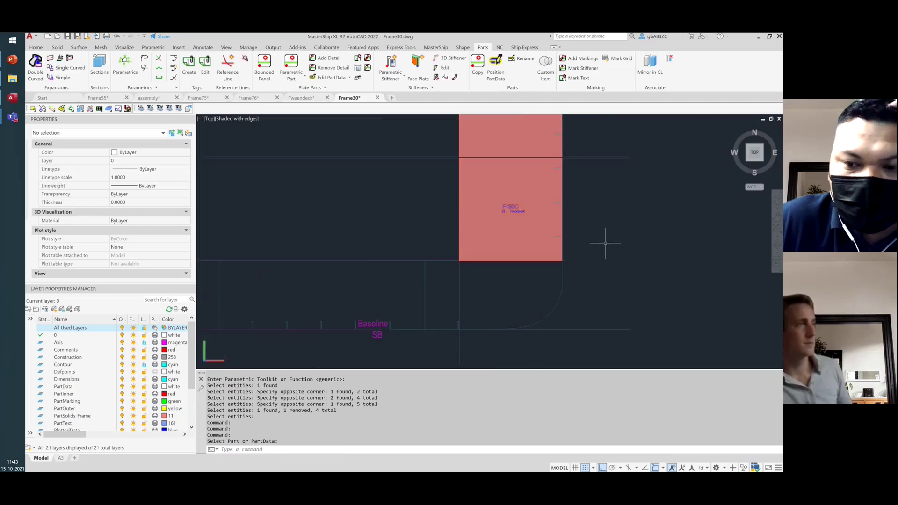
pyautogui.scroll(-3, 606, 243)
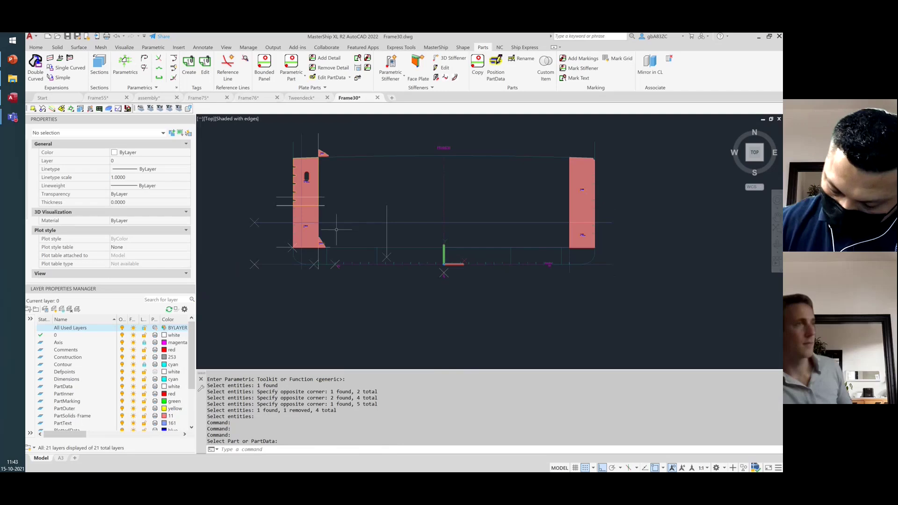
pyautogui.scroll(3, 409, 232)
pyautogui.scroll(-2, 388, 228)
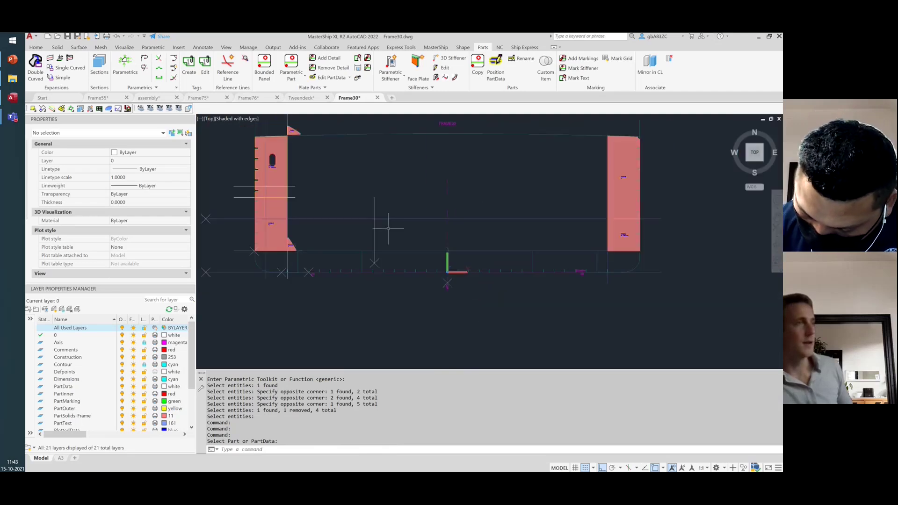
pyautogui.click(404, 317)
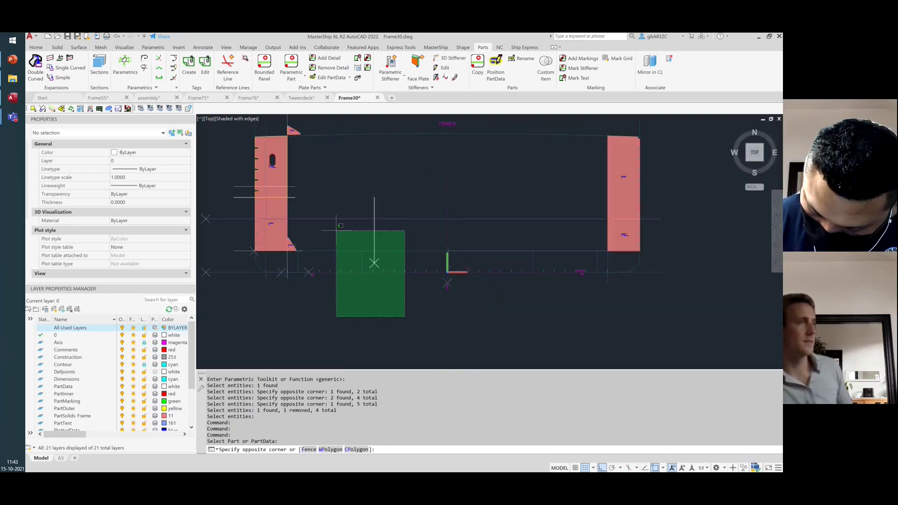
pyautogui.click(206, 261)
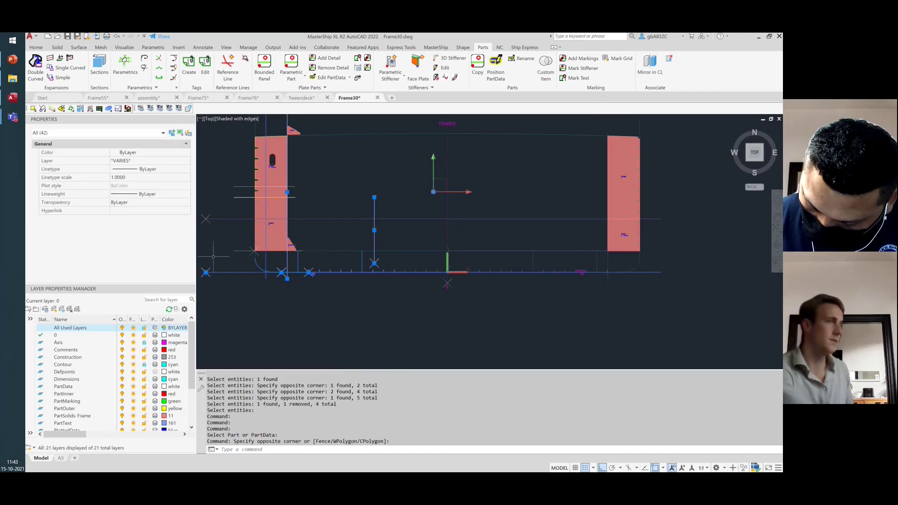
pyautogui.press('Delete')
pyautogui.click(254, 259)
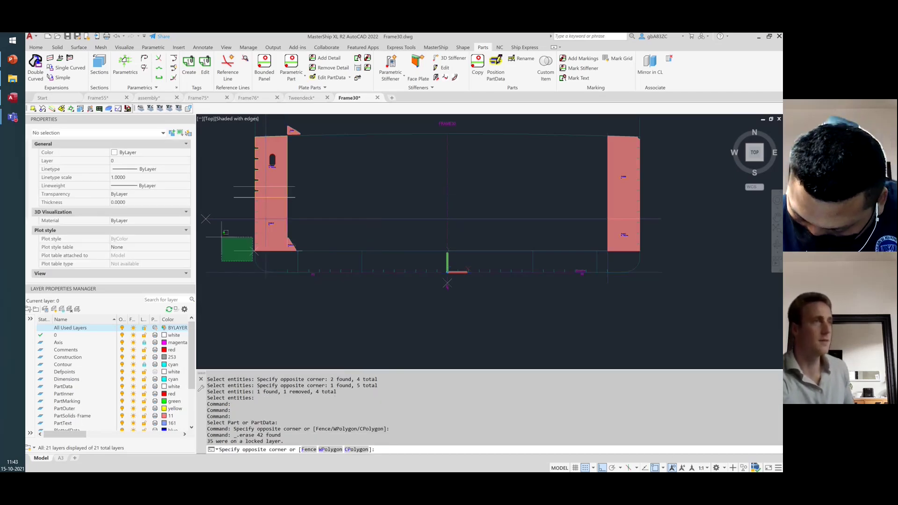
pyautogui.click(200, 204)
pyautogui.press('Delete')
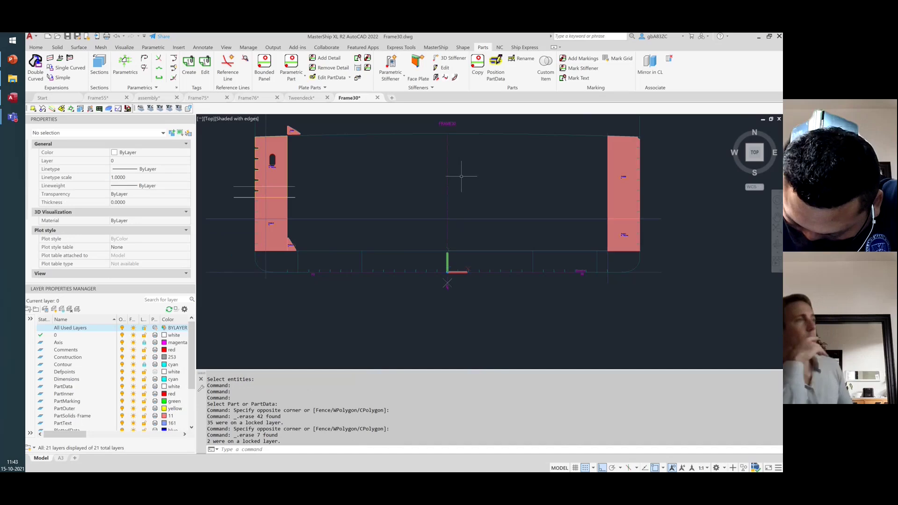
# - Switch to the Tweendeck drawing, review the Production information slide in PowerPoint, and return to check the NC and Parts commands
pyautogui.click(308, 99)
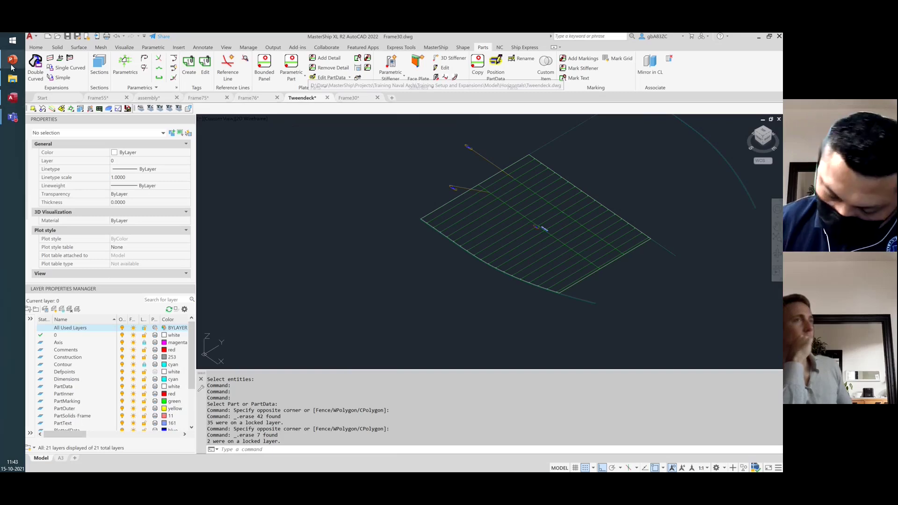
pyautogui.click(12, 61)
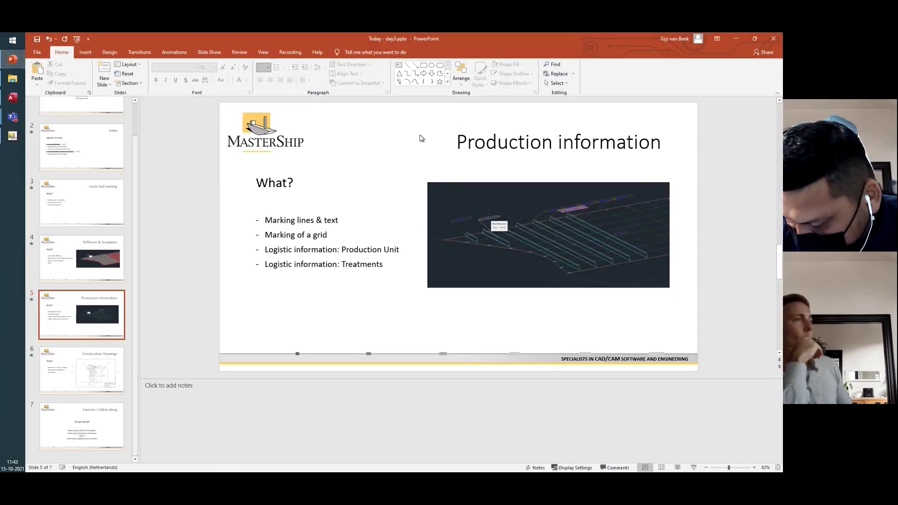
pyautogui.click(738, 39)
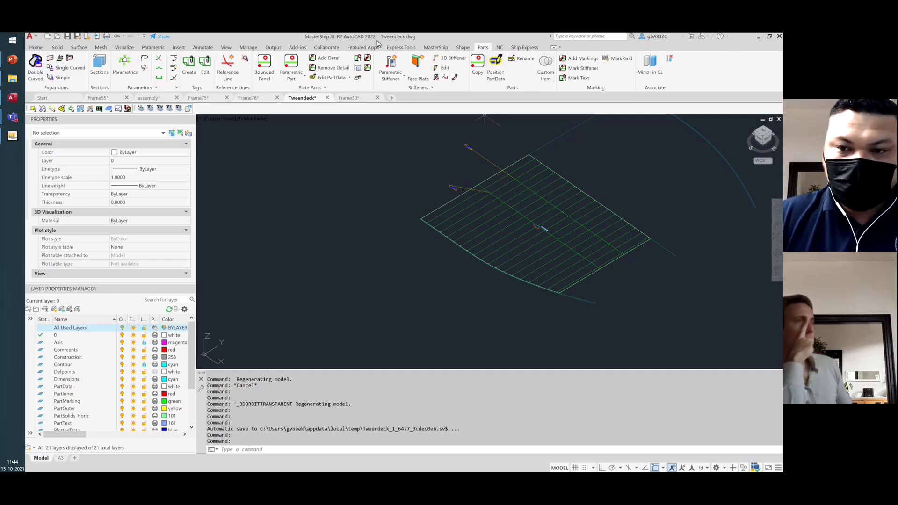
pyautogui.click(500, 49)
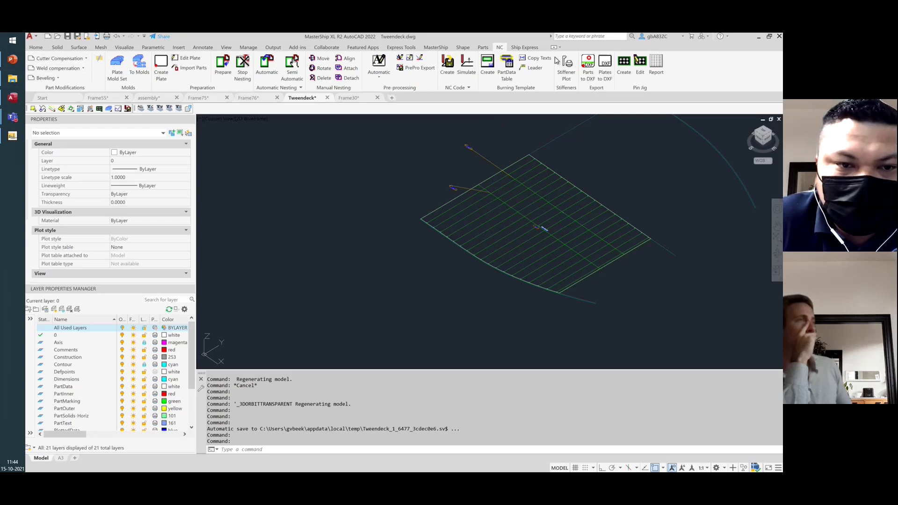
pyautogui.click(463, 48)
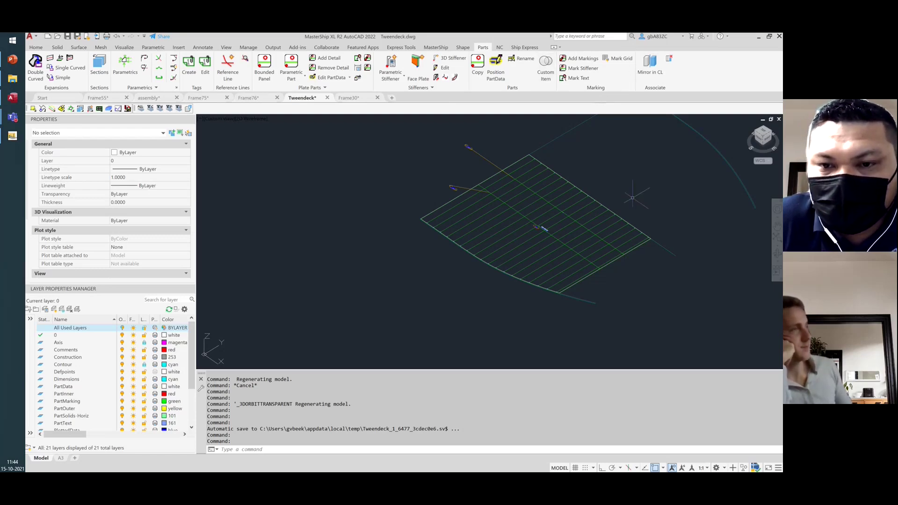
# - Examine the part label, the stiffener text and the marking lines on the Tweendeck plate
pyautogui.scroll(6, 662, 251)
pyautogui.scroll(5, 672, 256)
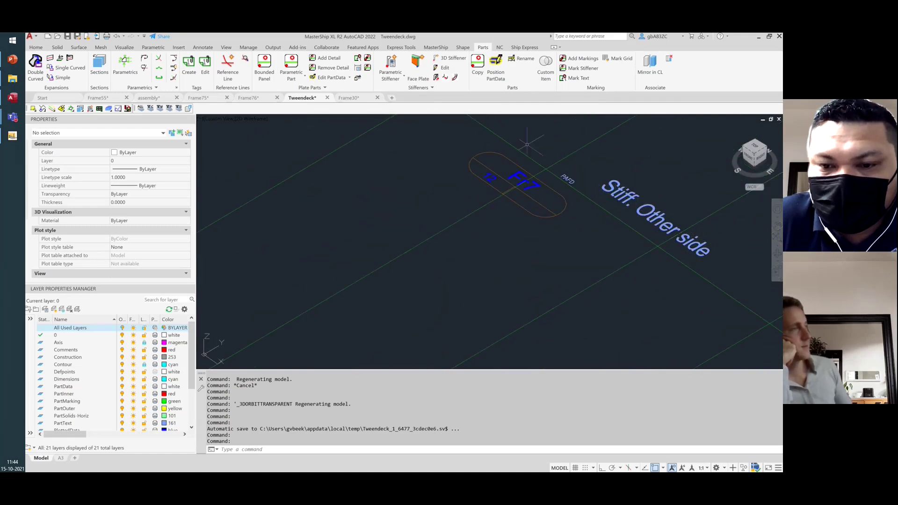
pyautogui.scroll(-8, 419, 202)
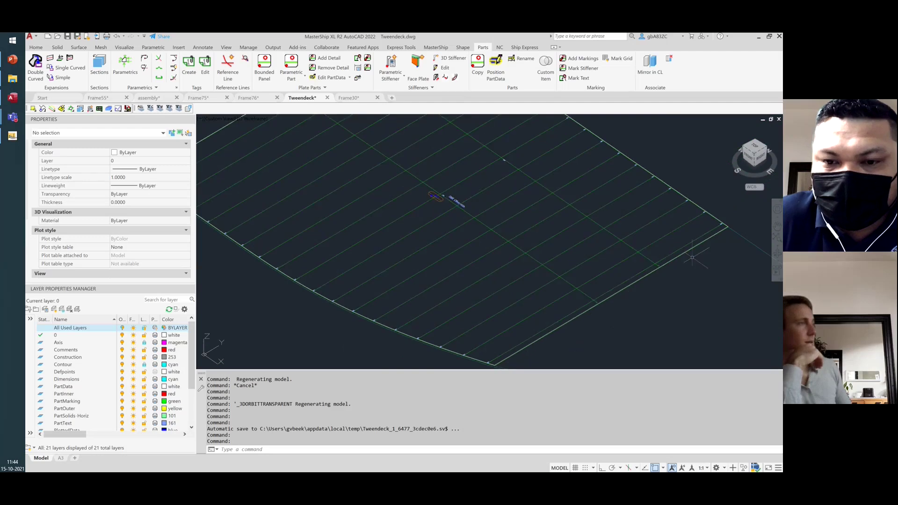
pyautogui.scroll(5, 664, 269)
pyautogui.scroll(-5, 673, 273)
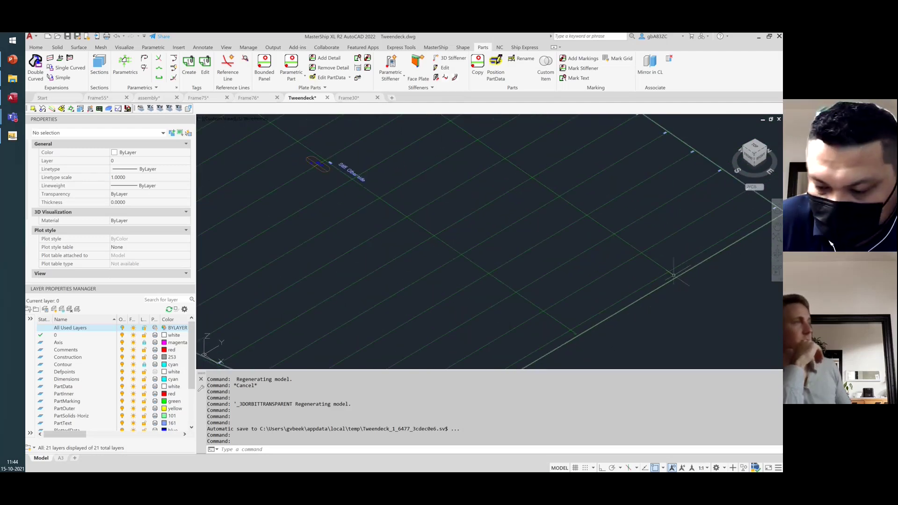
pyautogui.scroll(5, 489, 146)
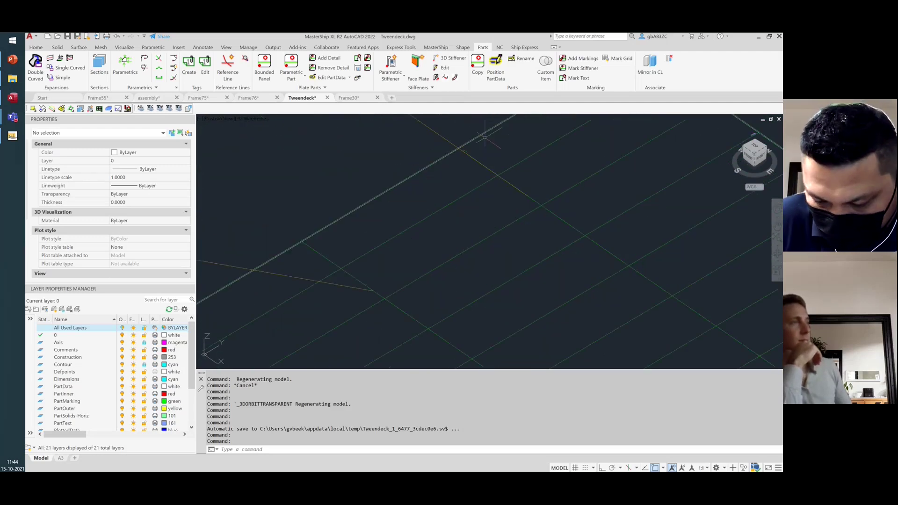
pyautogui.scroll(-5, 416, 214)
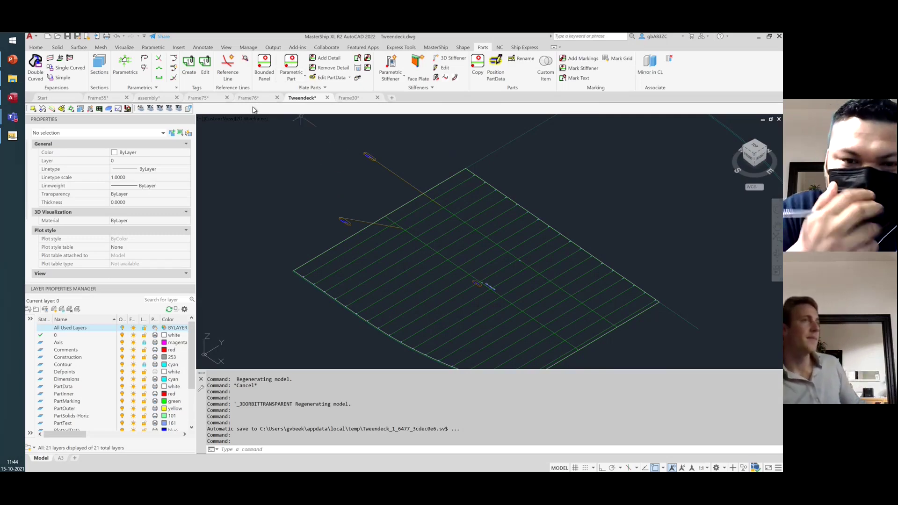
# - Create a new drawing and erase its default centreline, baseline, title and axis labels
pyautogui.moveTo(251, 105)
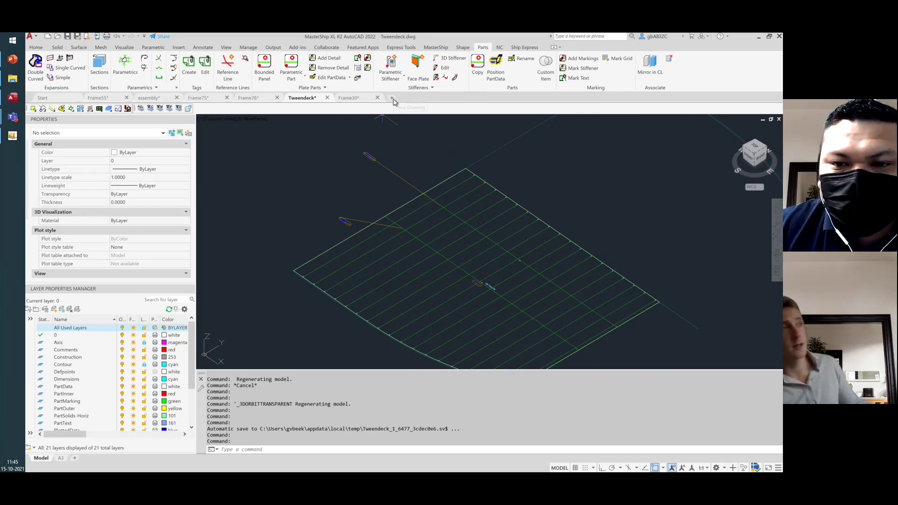
pyautogui.click(393, 99)
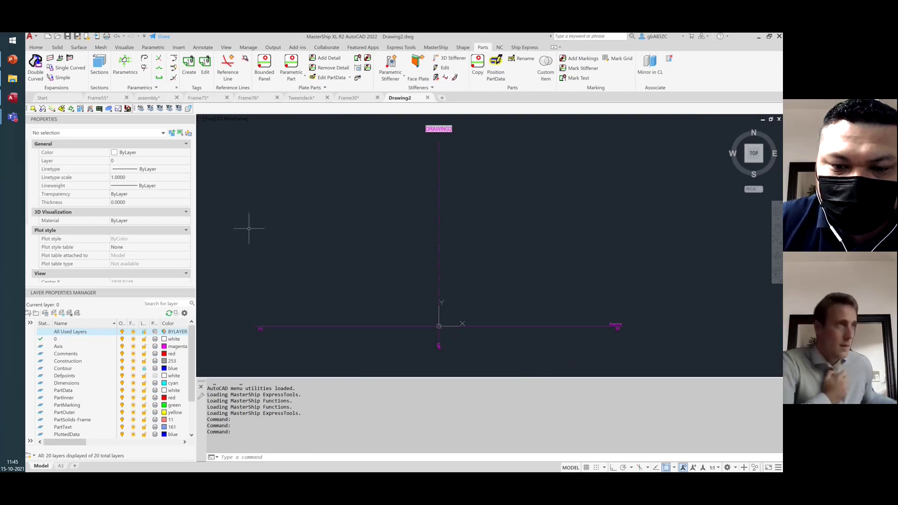
pyautogui.scroll(-4, 249, 228)
pyautogui.scroll(4, 261, 245)
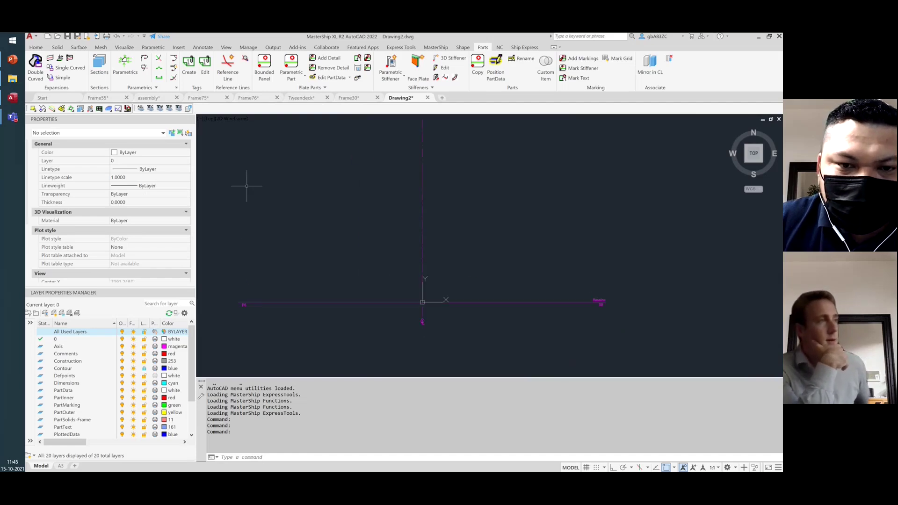
pyautogui.scroll(-2, 442, 300)
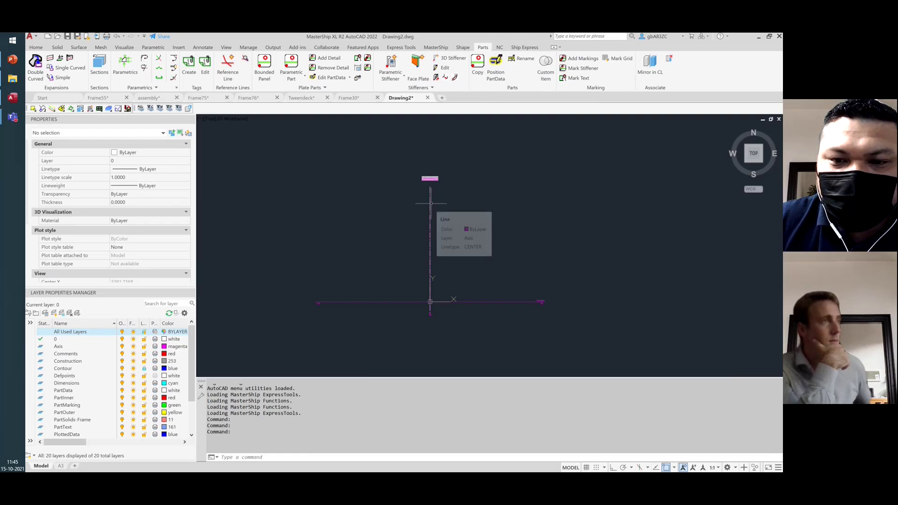
pyautogui.click(588, 347)
pyautogui.click(253, 138)
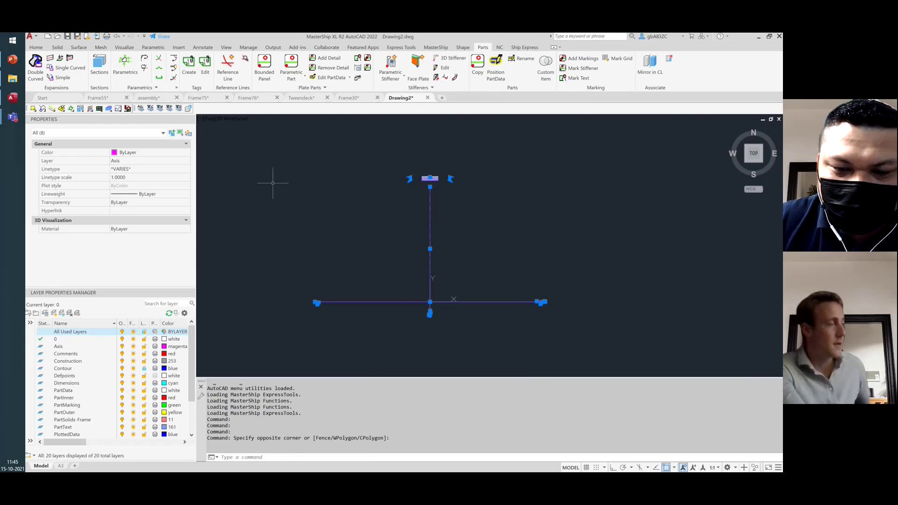
pyautogui.press('Delete')
pyautogui.click(470, 199)
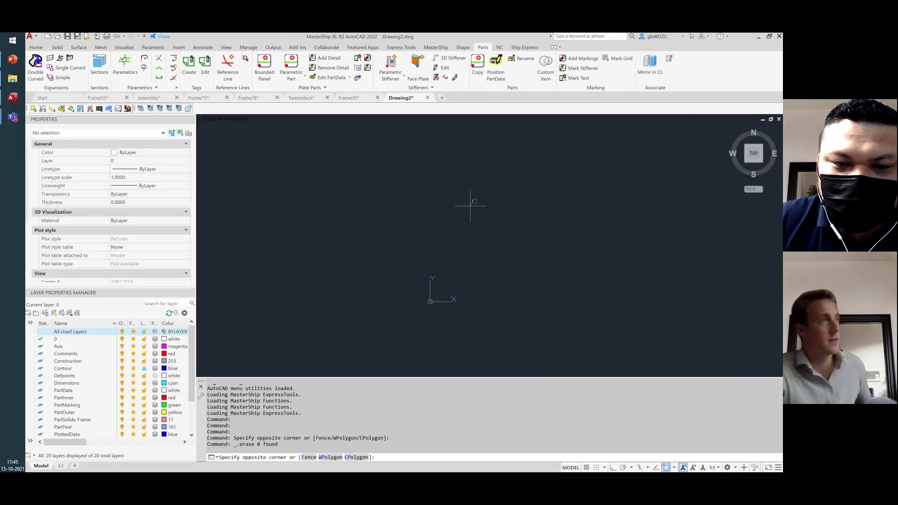
pyautogui.click(470, 201)
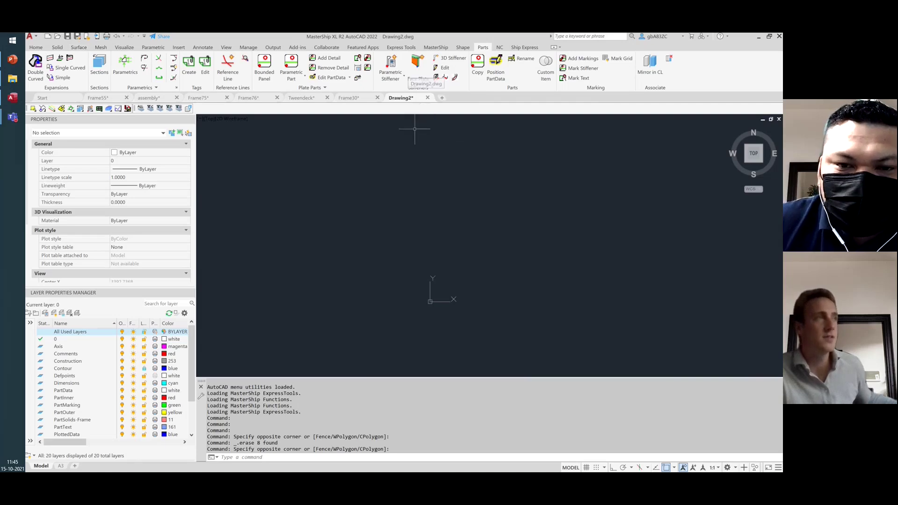
# - Start saving the new drawing and go to the Training Setup and Expansions project folder as its location
pyautogui.click(67, 37)
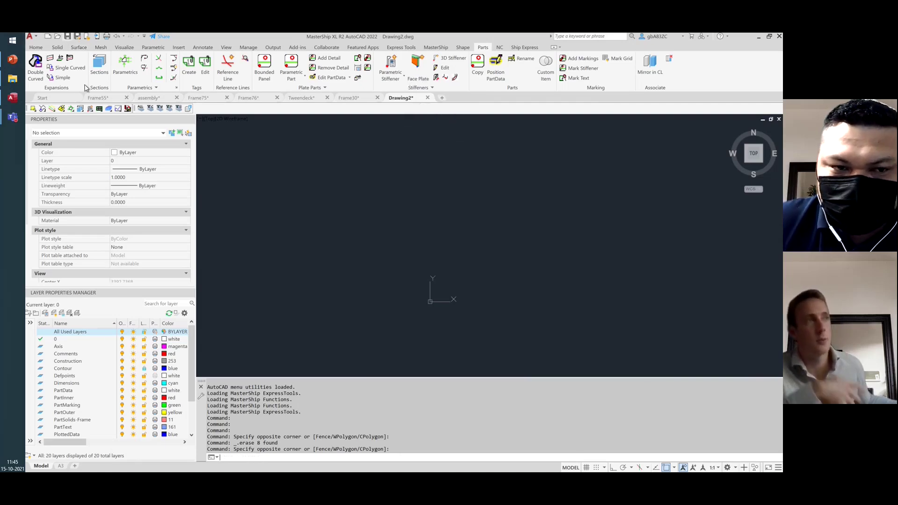
pyautogui.click(297, 262)
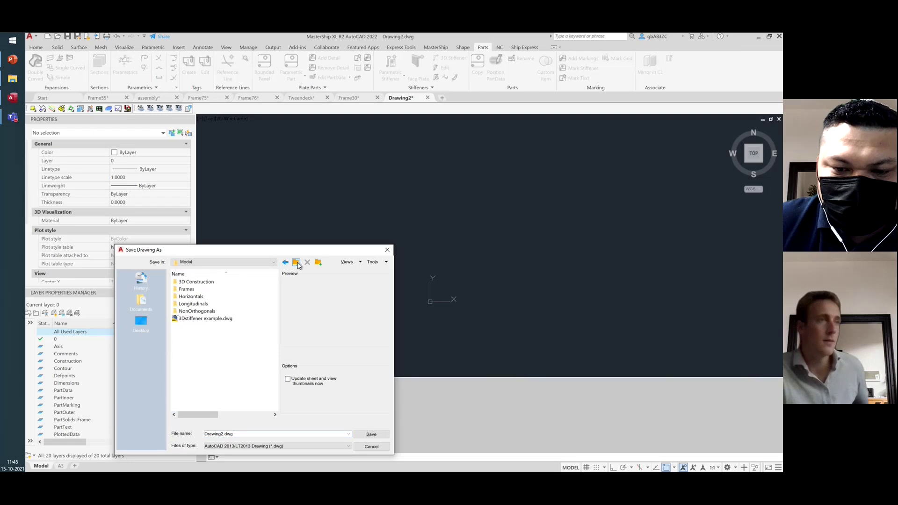
pyautogui.click(297, 263)
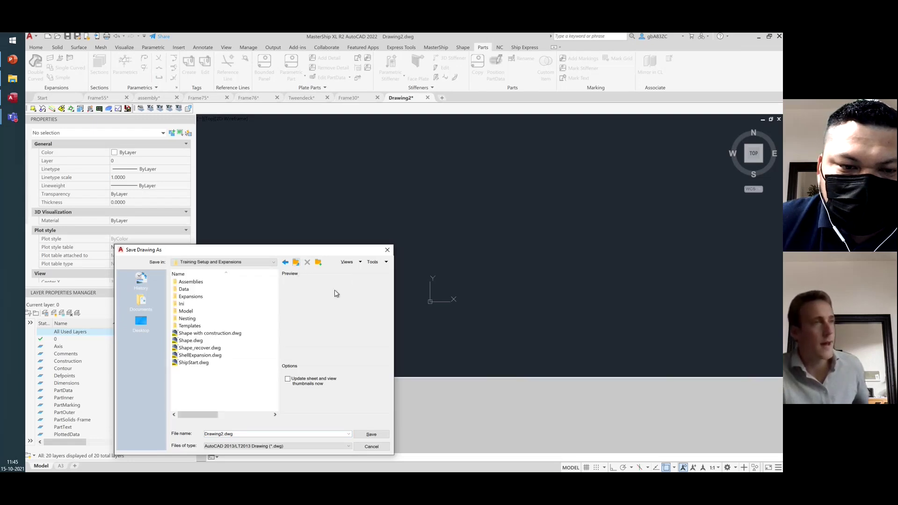
pyautogui.click(275, 264)
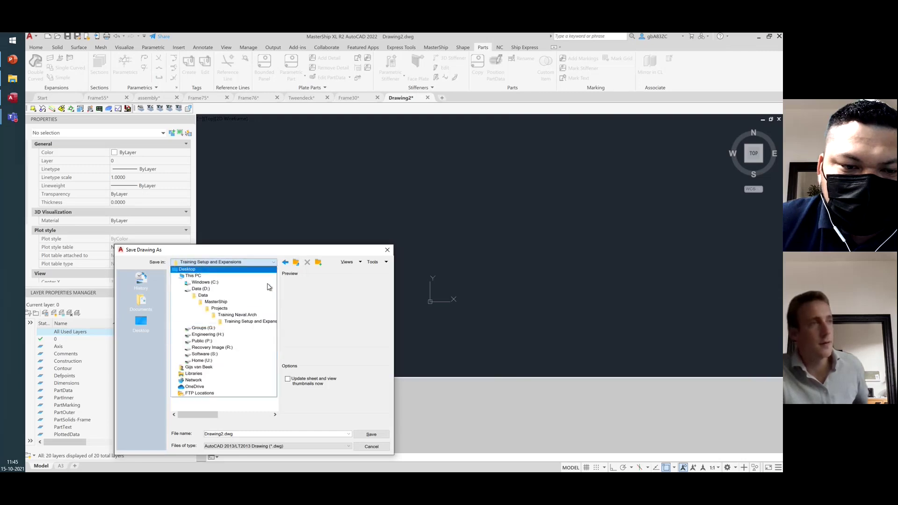
pyautogui.click(261, 323)
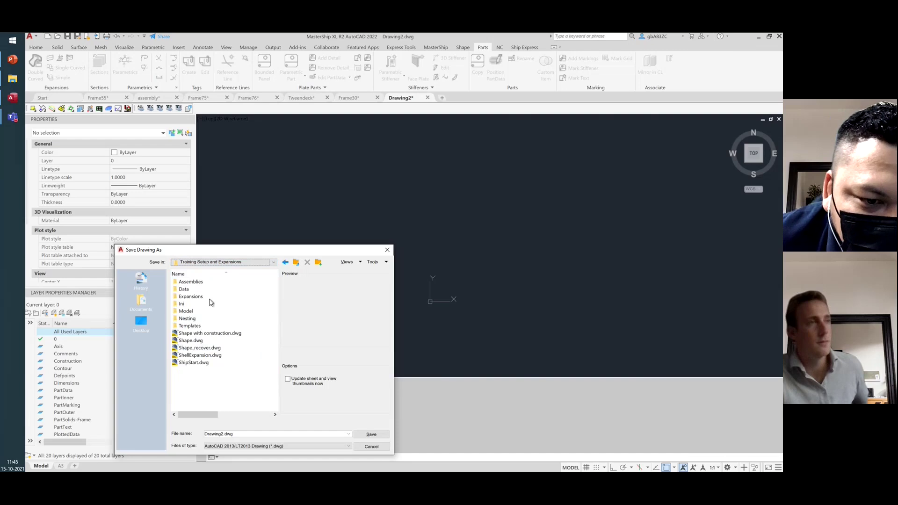
# - Create a folder named WSD inside Training Setup and Expansions and open it as the save location
pyautogui.rightClick(186, 387)
pyautogui.click(178, 390)
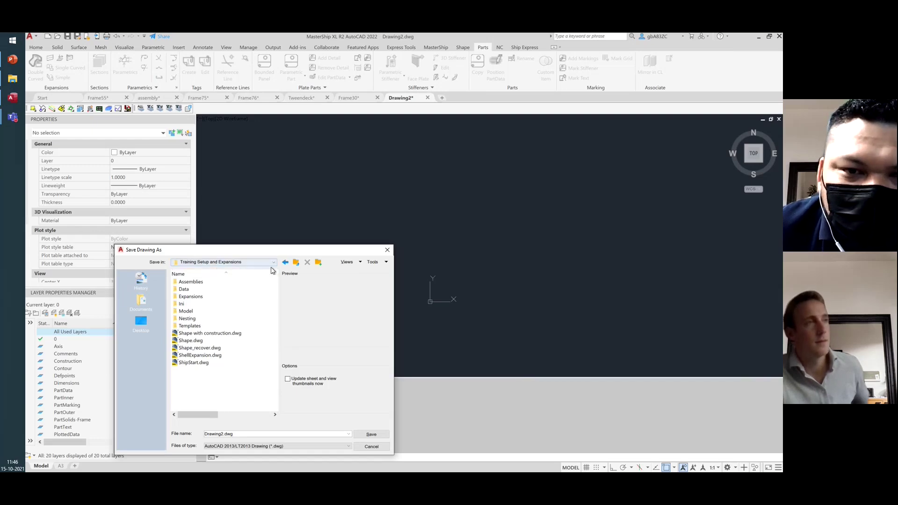
pyautogui.rightClick(206, 393)
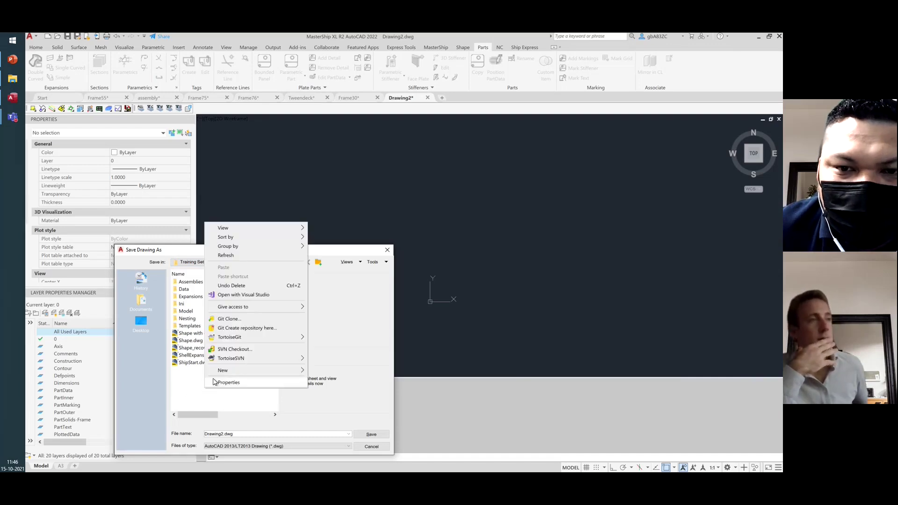
pyautogui.moveTo(218, 376)
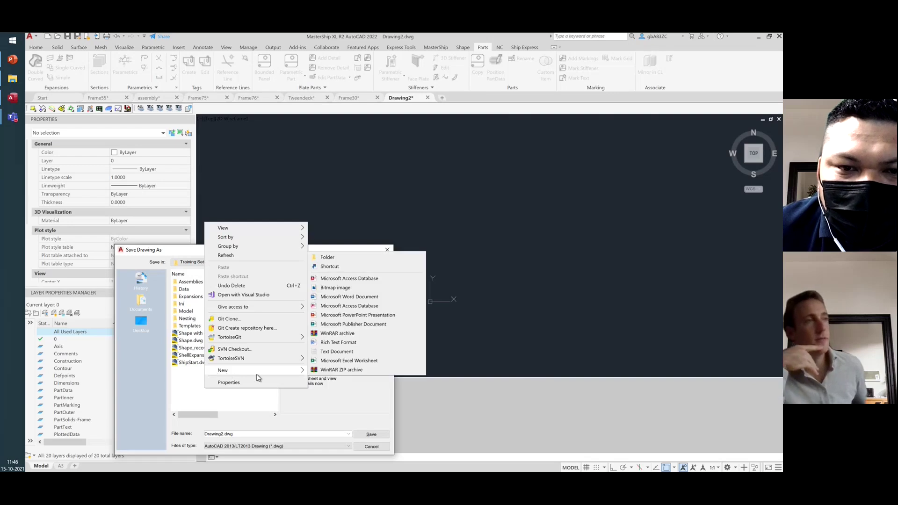
pyautogui.click(337, 258)
pyautogui.write('WSD')
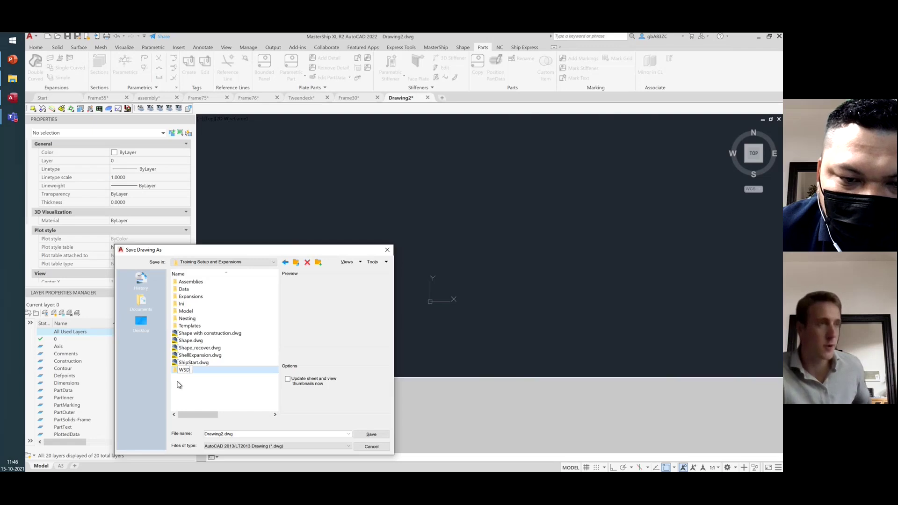
pyautogui.press('Return')
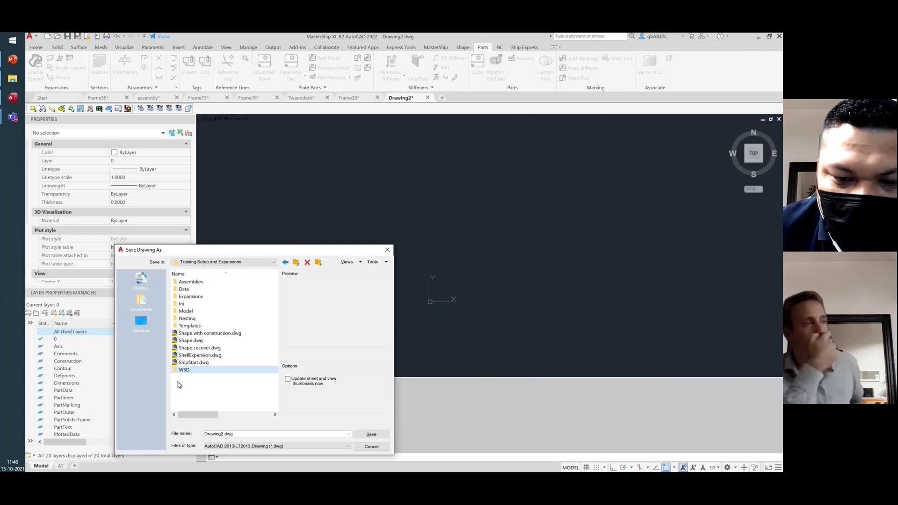
pyautogui.doubleClick(188, 370)
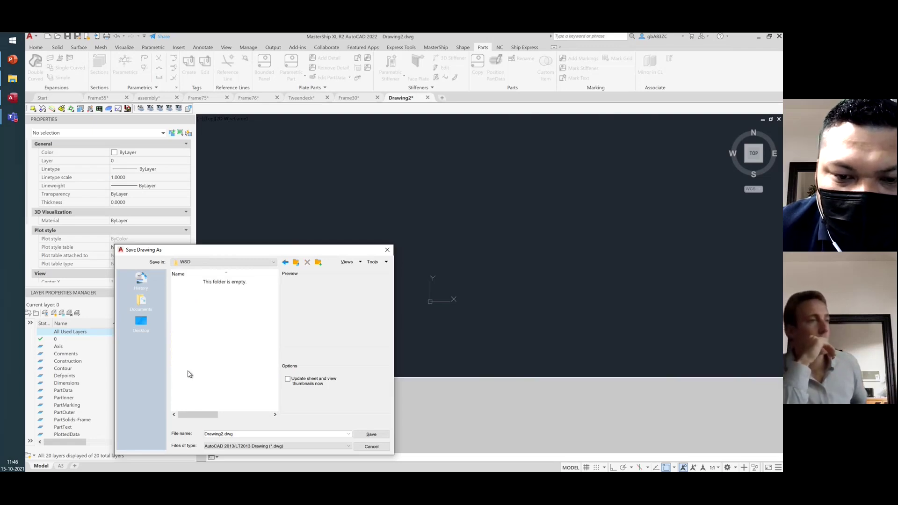
# - Name the drawing WSD-Midship.dwg and save it in the WSD folder
pyautogui.doubleClick(225, 434)
pyautogui.click(223, 435)
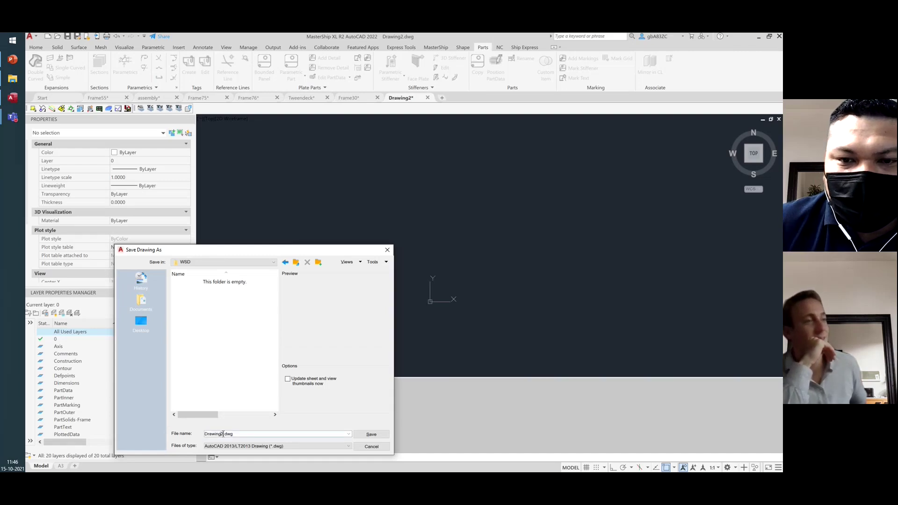
pyautogui.moveTo(222, 434); pyautogui.dragTo(204, 435)
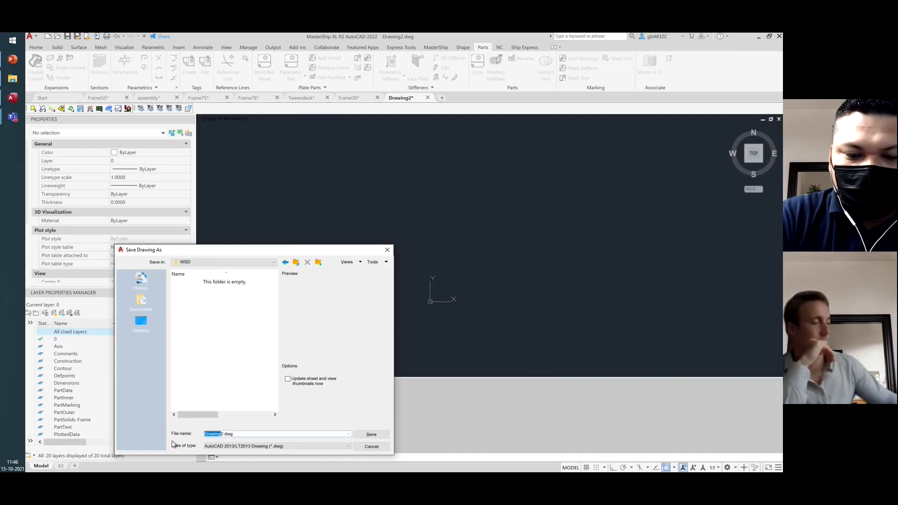
pyautogui.press('Delete')
pyautogui.press('Delete')
pyautogui.write('Midship')
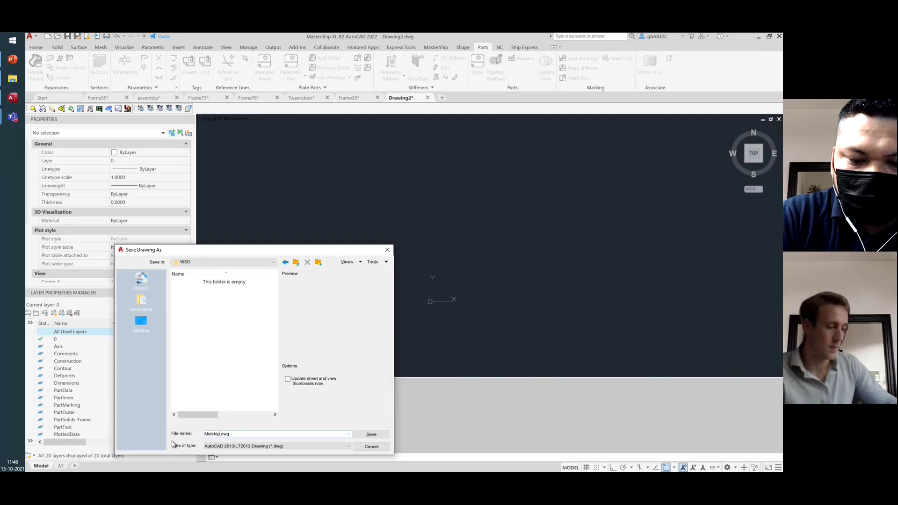
pyautogui.write('WSD')
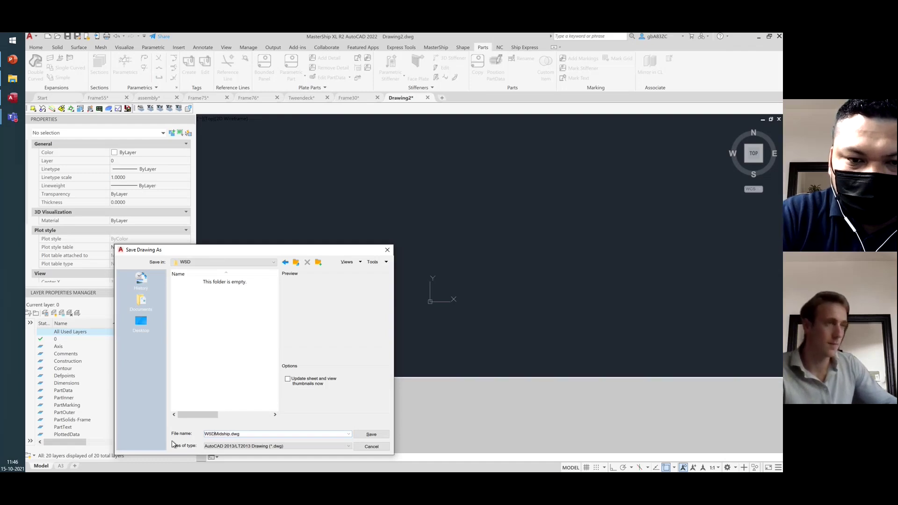
pyautogui.write('-')
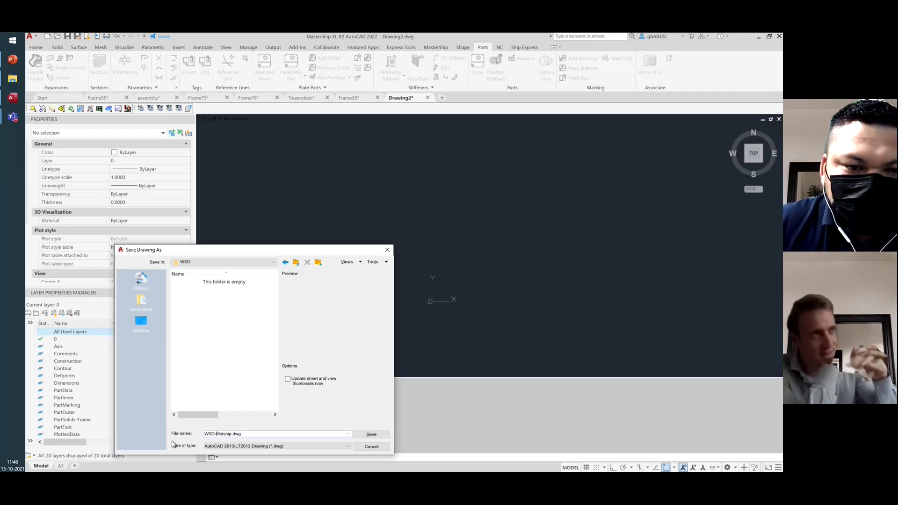
pyautogui.click(272, 262)
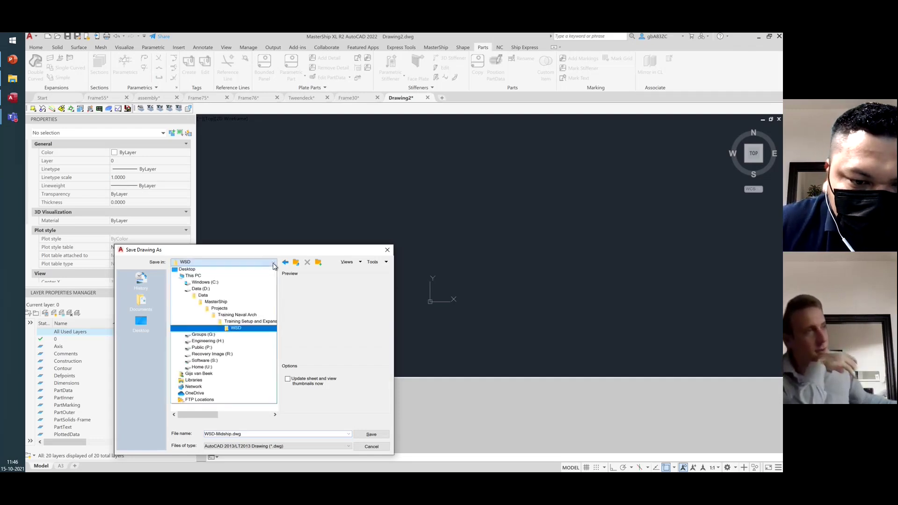
pyautogui.click(235, 329)
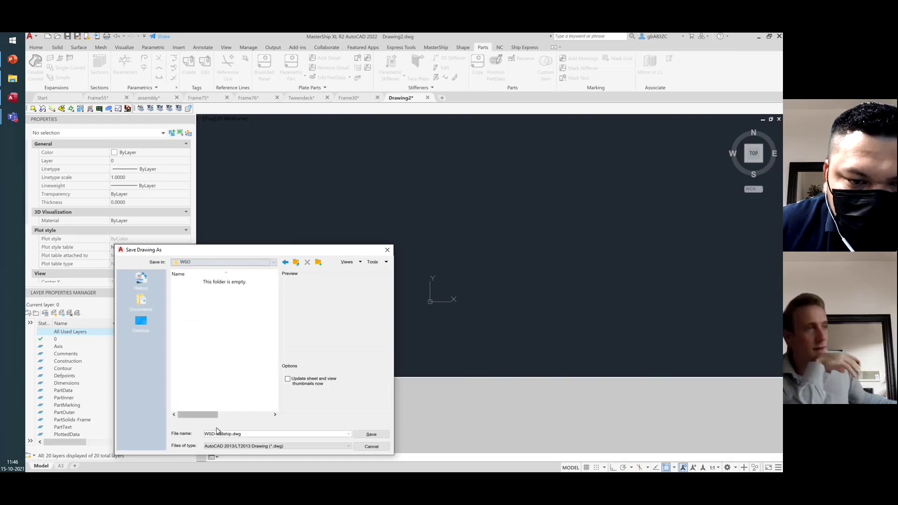
pyautogui.click(253, 434)
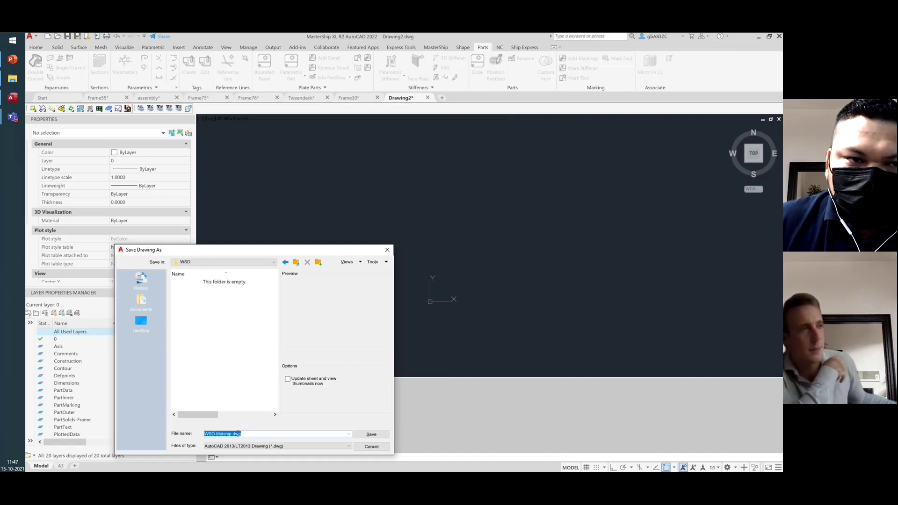
pyautogui.click(371, 434)
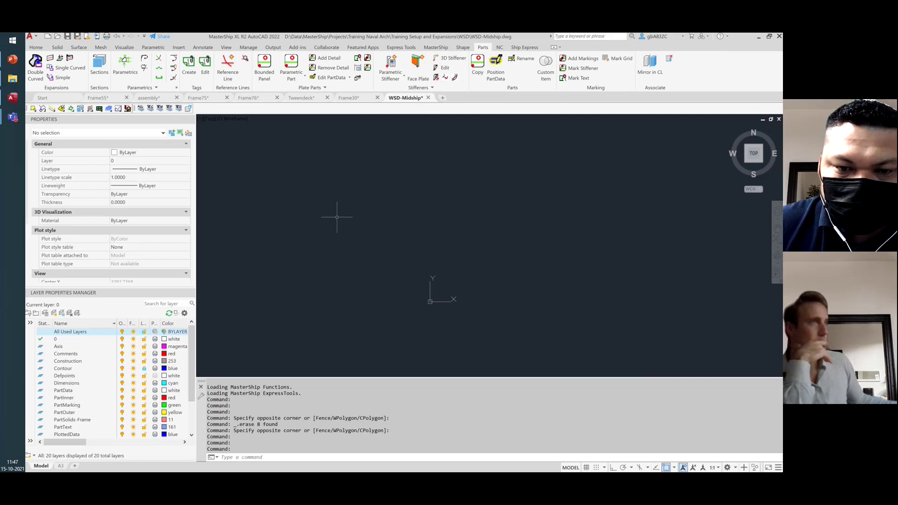
# - Create another new drawing and erase its default centreline, baseline, title and axis labels
pyautogui.click(429, 48)
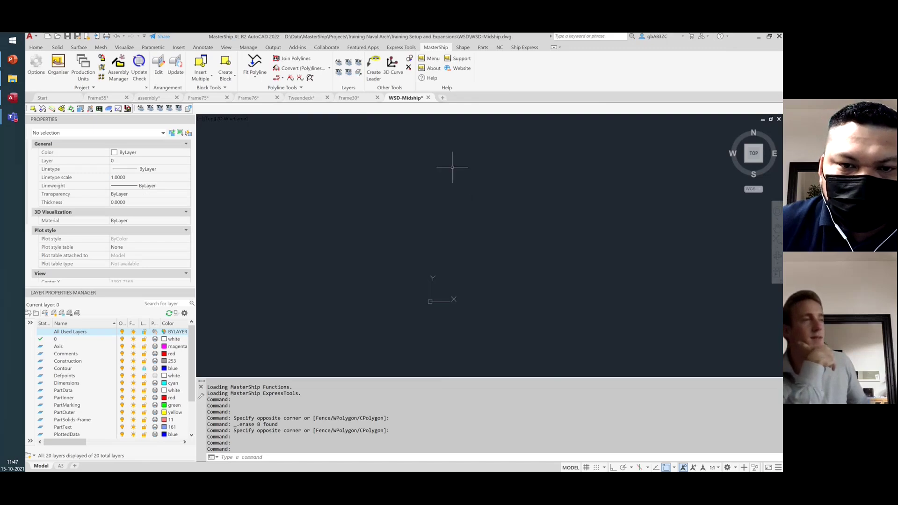
pyautogui.click(443, 98)
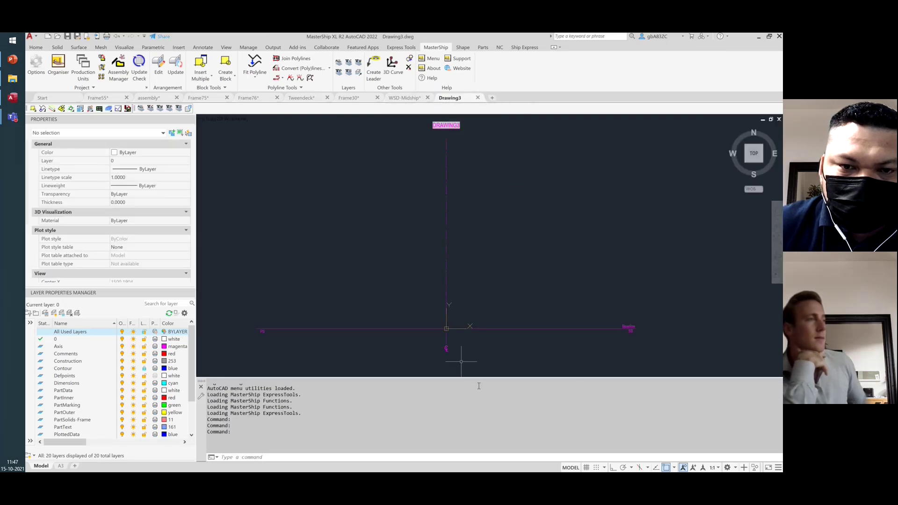
pyautogui.click(642, 366)
pyautogui.click(232, 185)
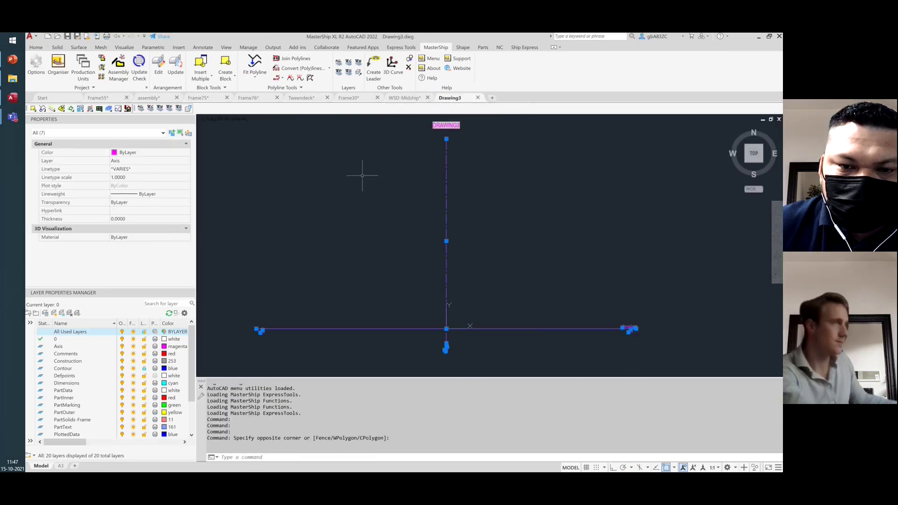
pyautogui.click(702, 359)
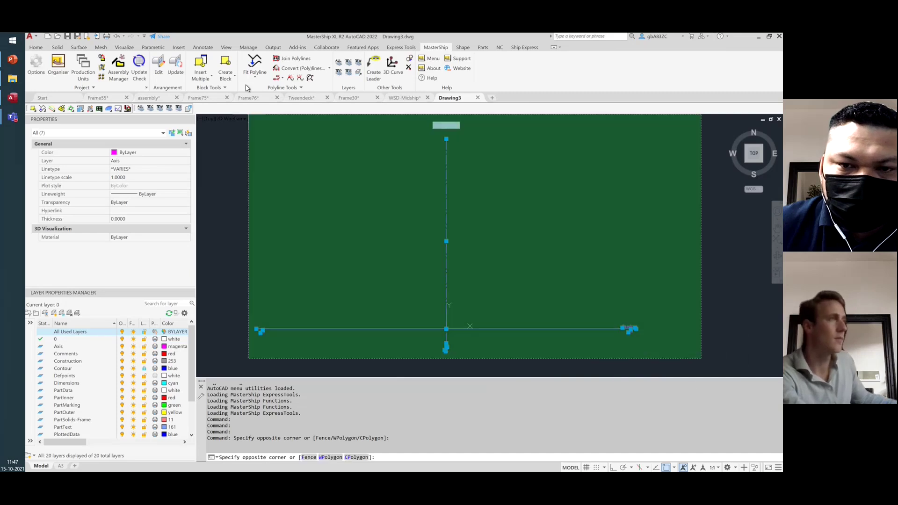
pyautogui.click(233, 115)
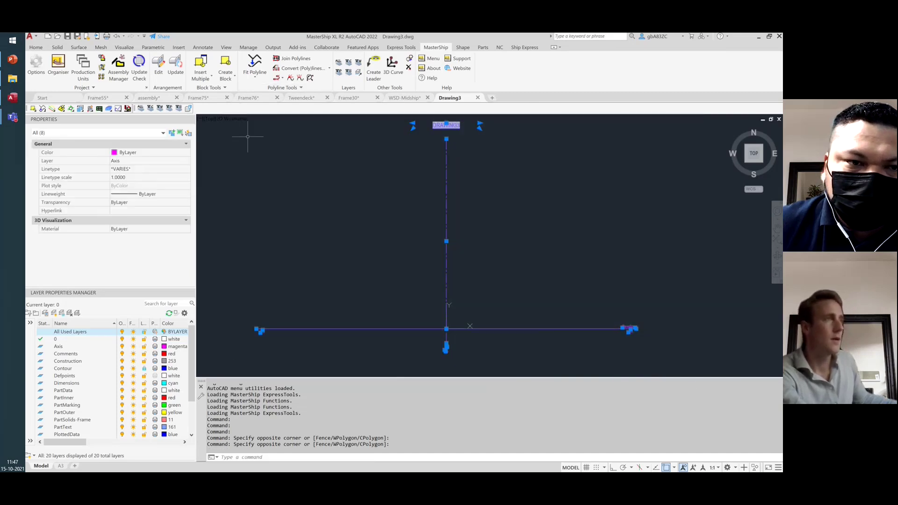
pyautogui.press('Delete')
# - Save the emptied drawing as WSD-Forepeak in the WSD folder
pyautogui.click(67, 37)
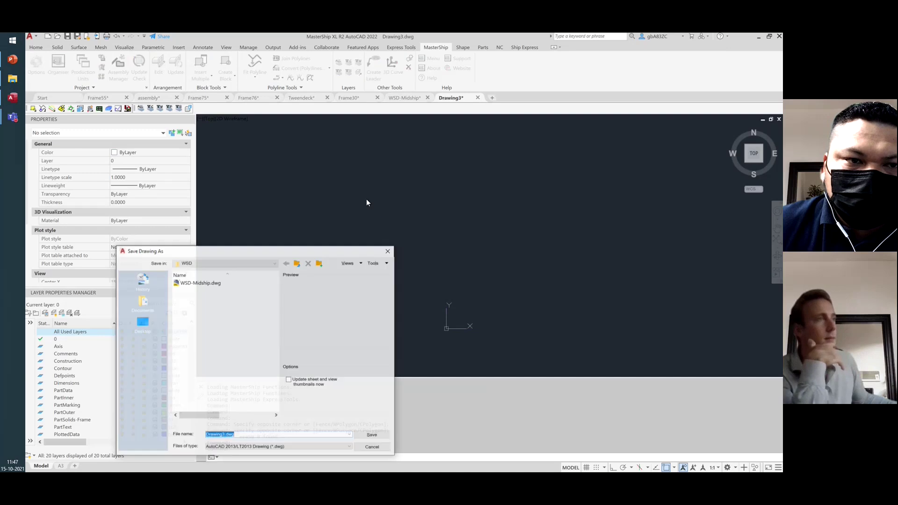
pyautogui.write('WSD')
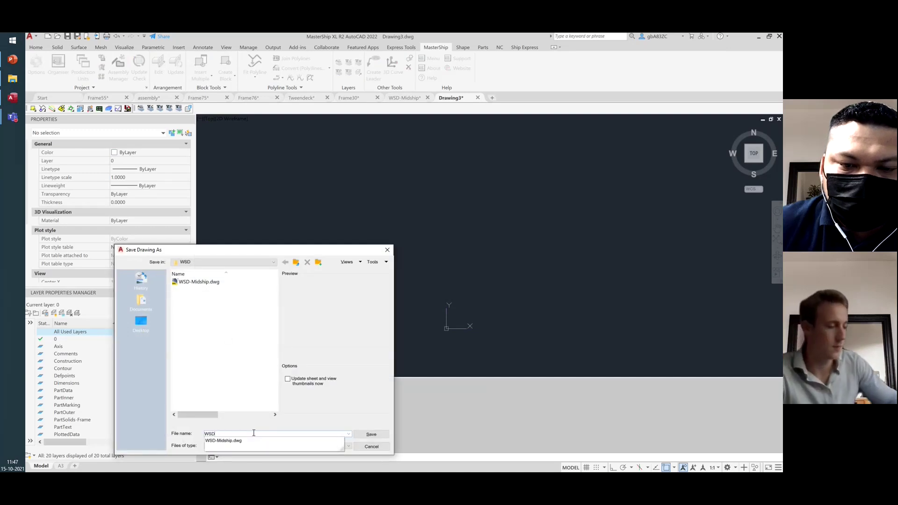
pyautogui.write('-Forepeak')
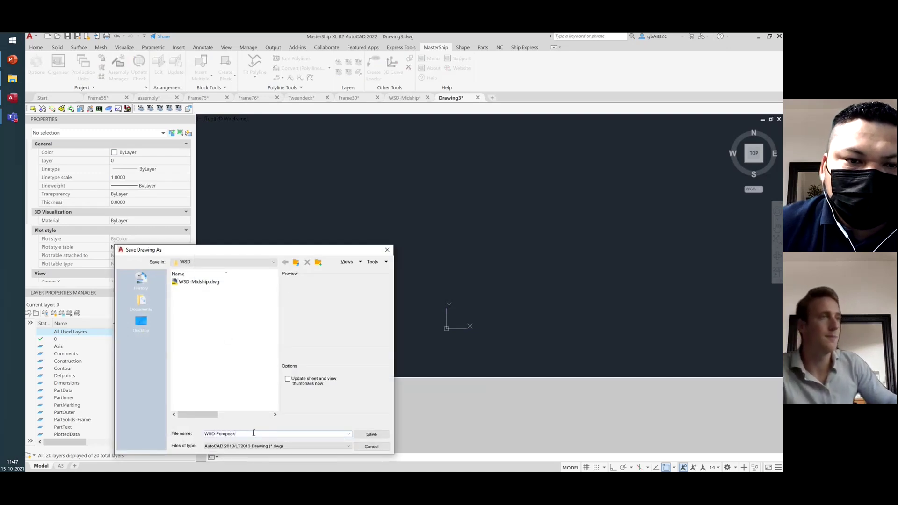
pyautogui.press('Return')
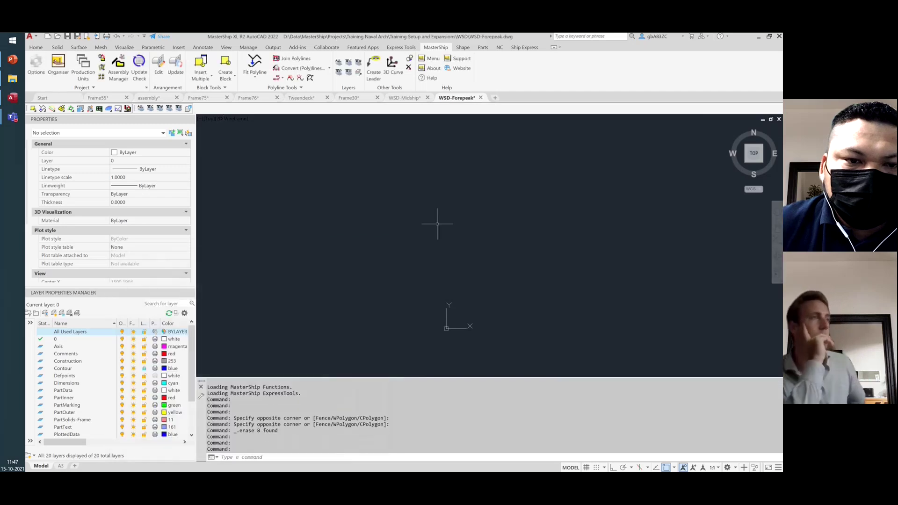
# - Switch to the WSD-Midship drawing
pyautogui.click(404, 99)
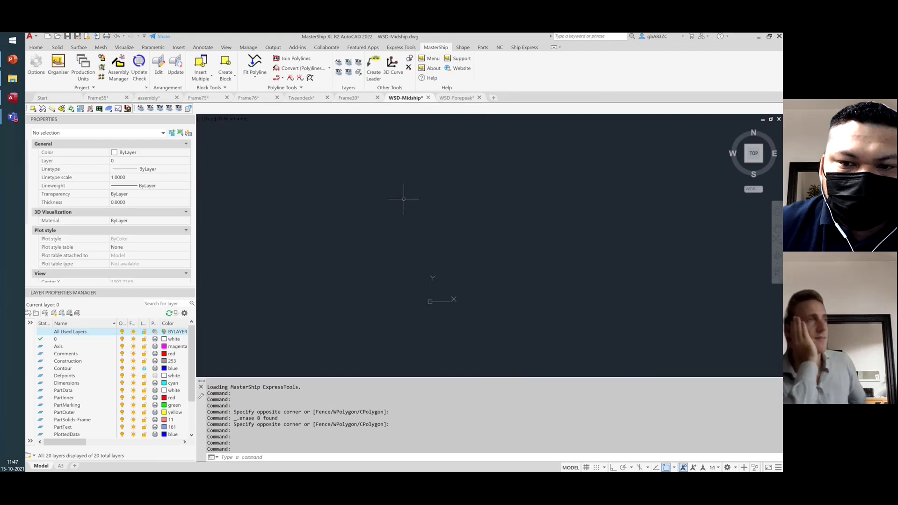
pyautogui.moveTo(400, 97)
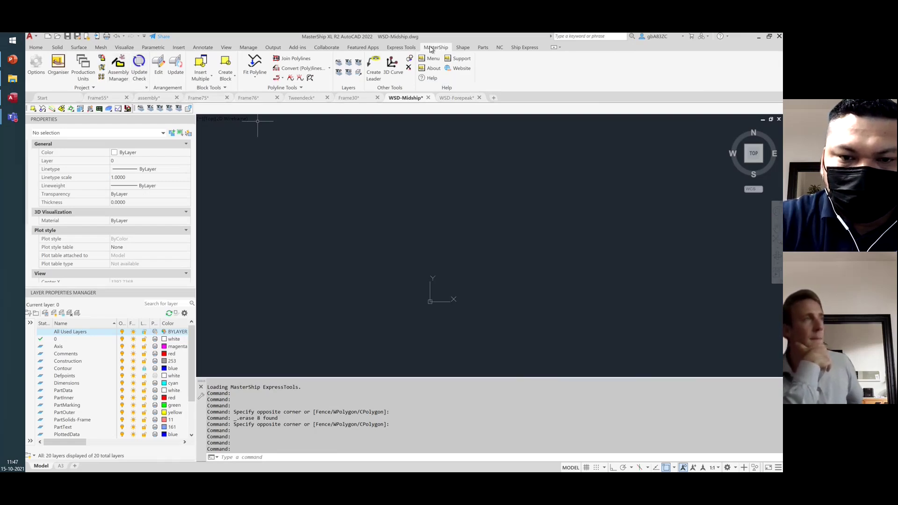
pyautogui.click(101, 82)
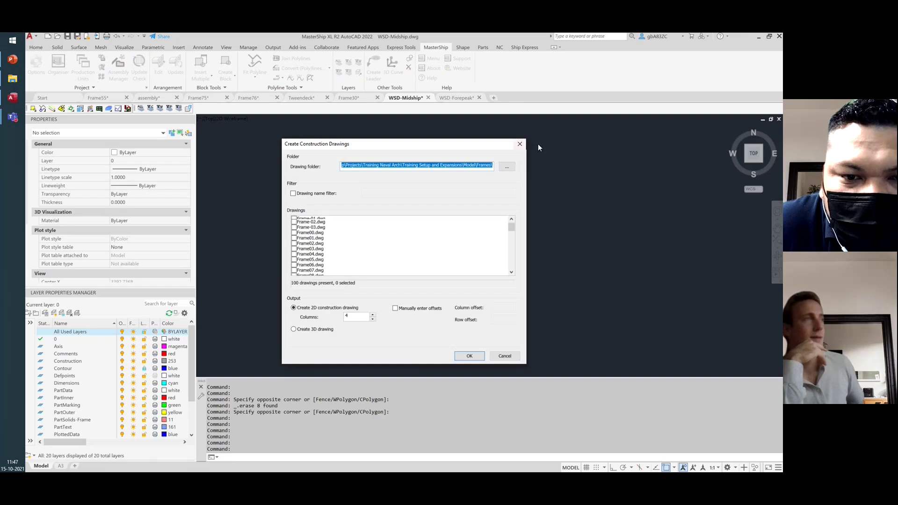
pyautogui.click(523, 146)
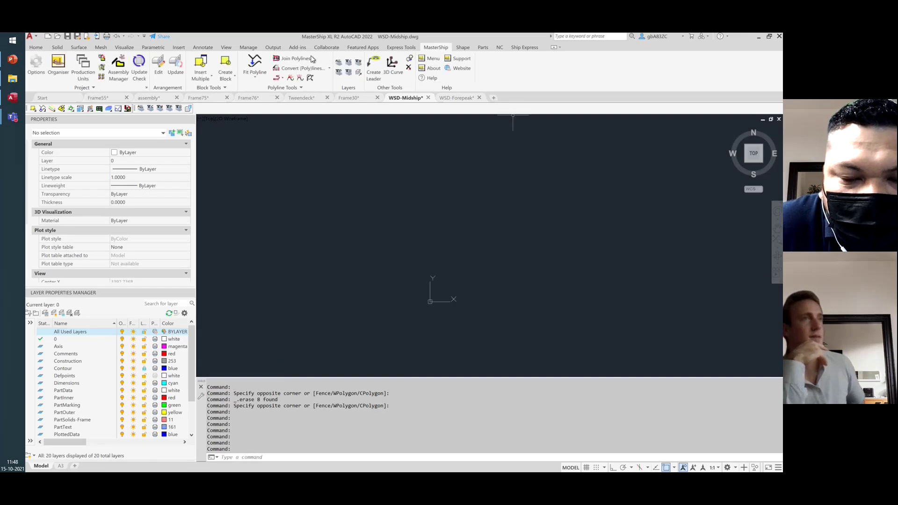
pyautogui.click(101, 81)
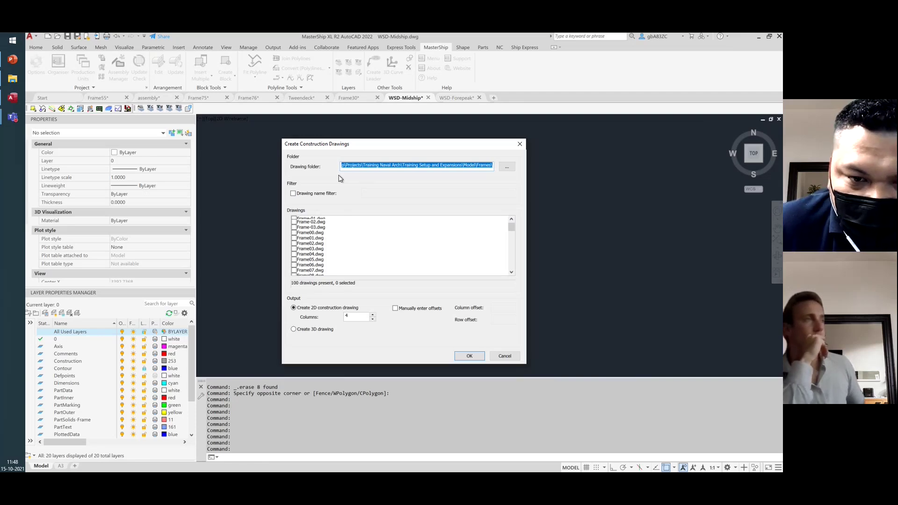
pyautogui.click(507, 169)
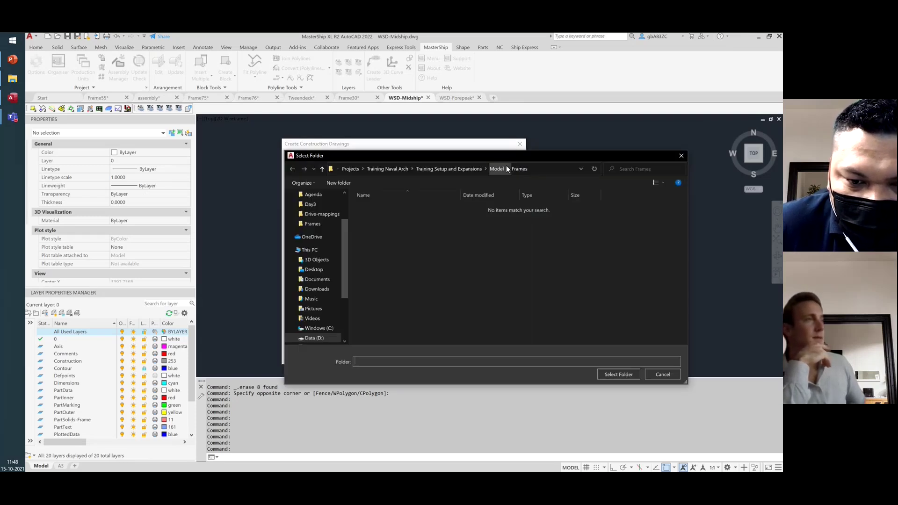
pyautogui.click(682, 155)
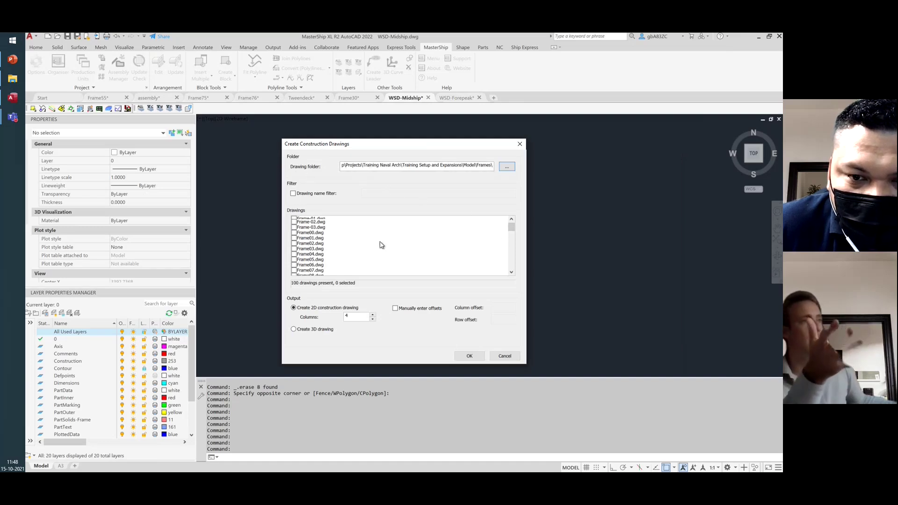
# - Choose the Frames folder inside Training Setup and Expansions\Model as the drawing folder for the construction drawings
pyautogui.click(505, 166)
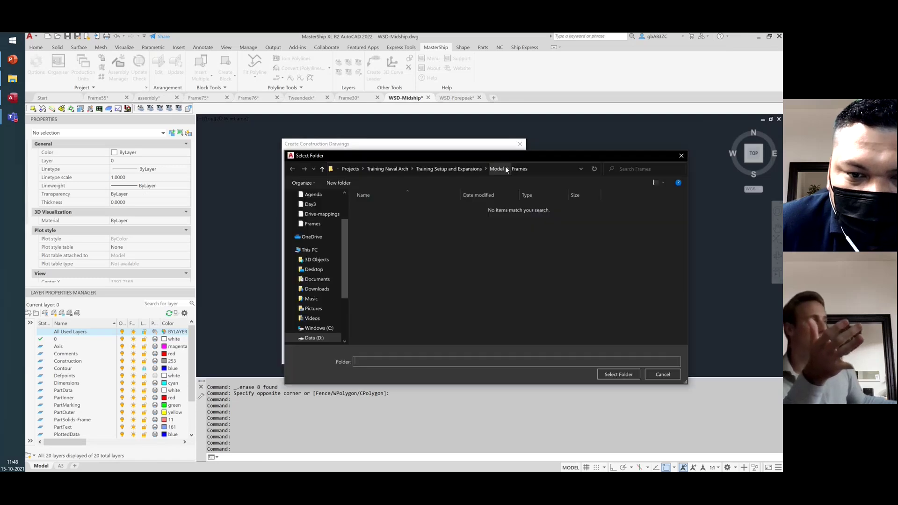
pyautogui.click(459, 172)
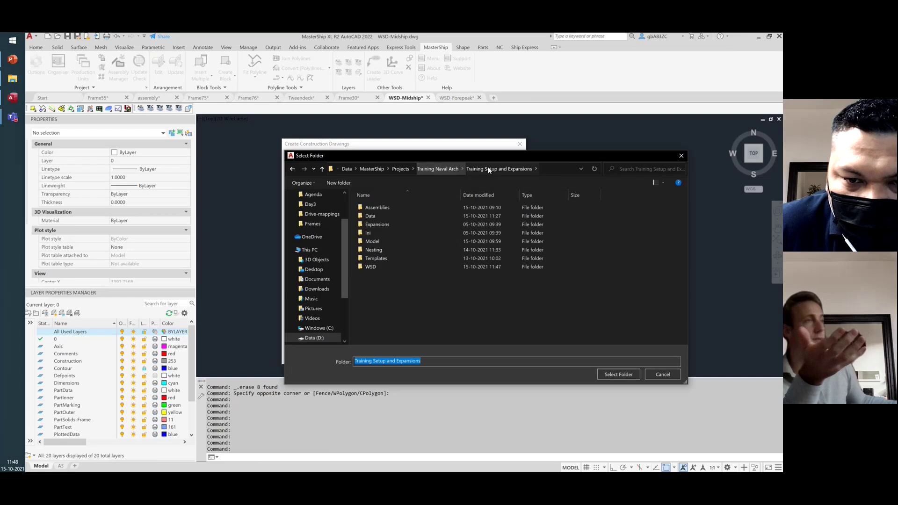
pyautogui.doubleClick(398, 241)
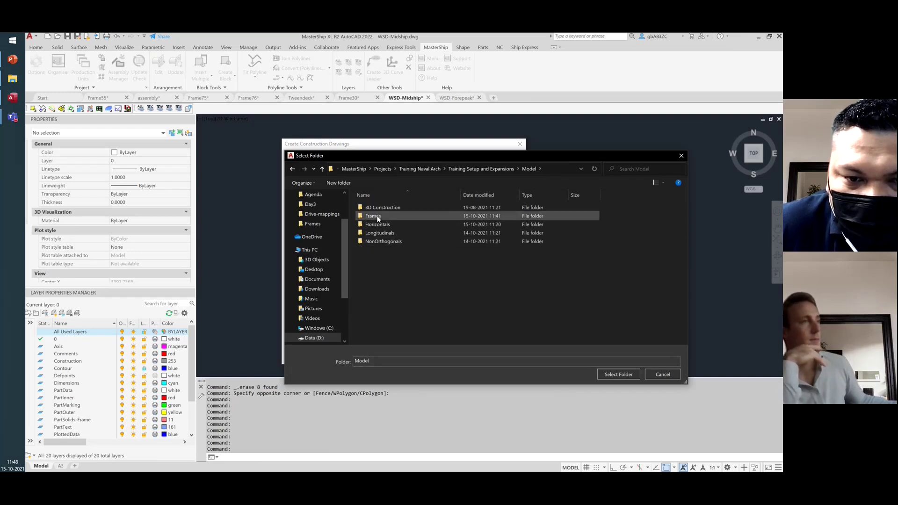
pyautogui.doubleClick(377, 217)
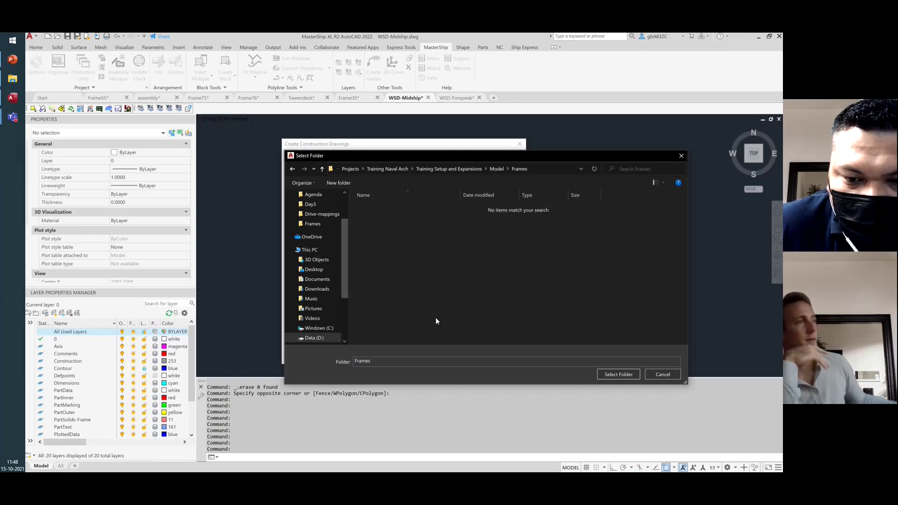
pyautogui.click(613, 374)
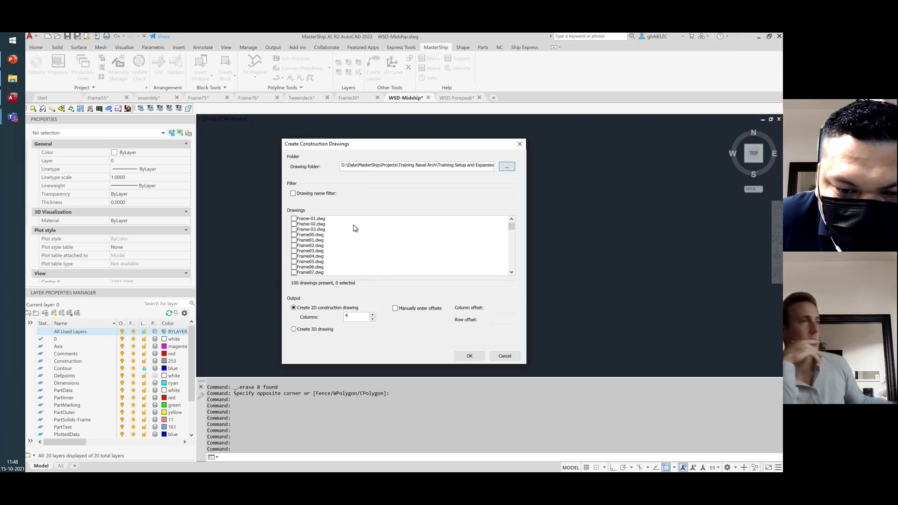
# - Include Frame30.dwg in the drawings used for the construction drawing
pyautogui.scroll(-4, 354, 228)
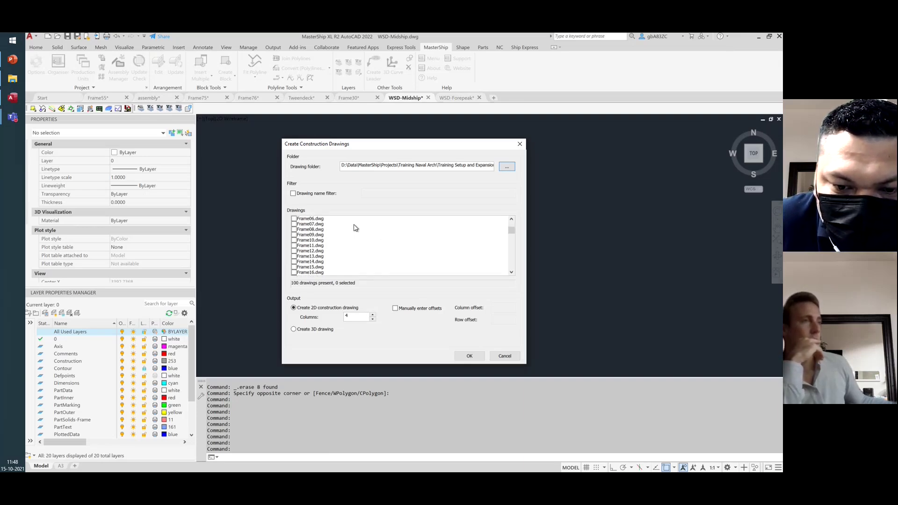
pyautogui.scroll(-1, 354, 227)
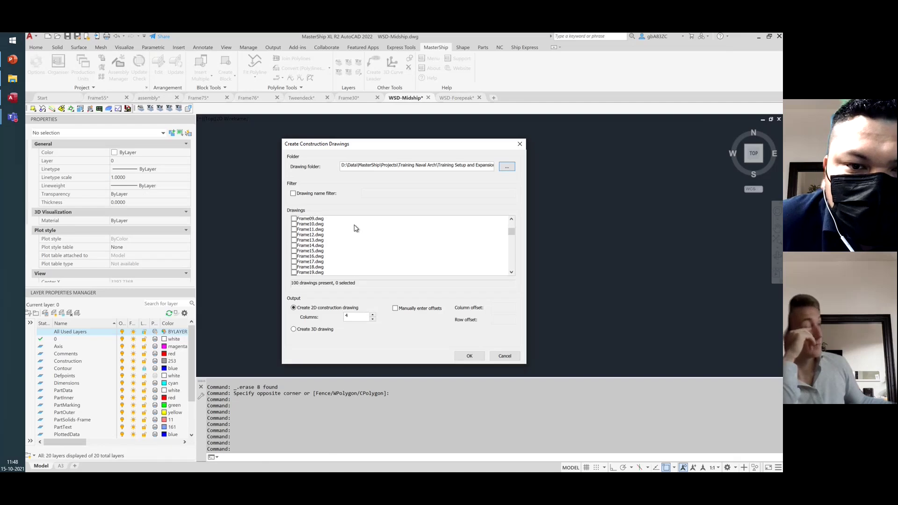
pyautogui.scroll(-1, 342, 239)
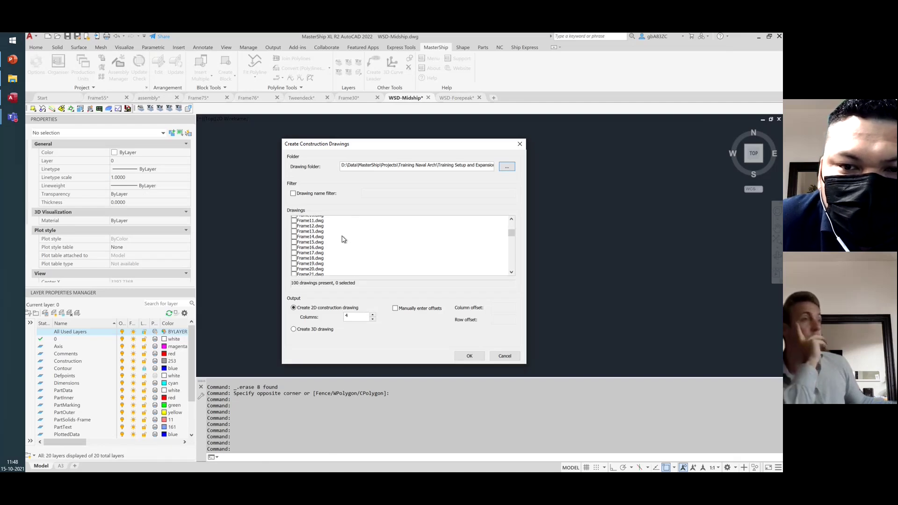
pyautogui.scroll(-4, 342, 239)
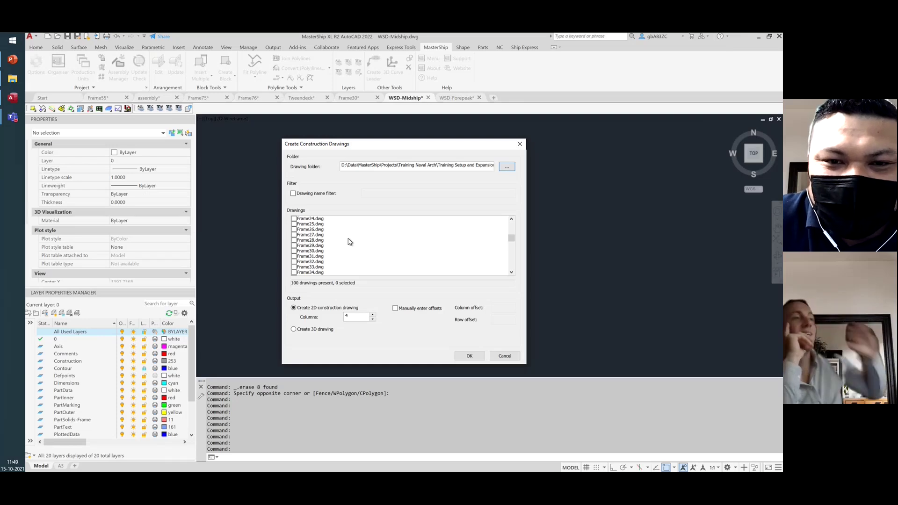
pyautogui.click(294, 251)
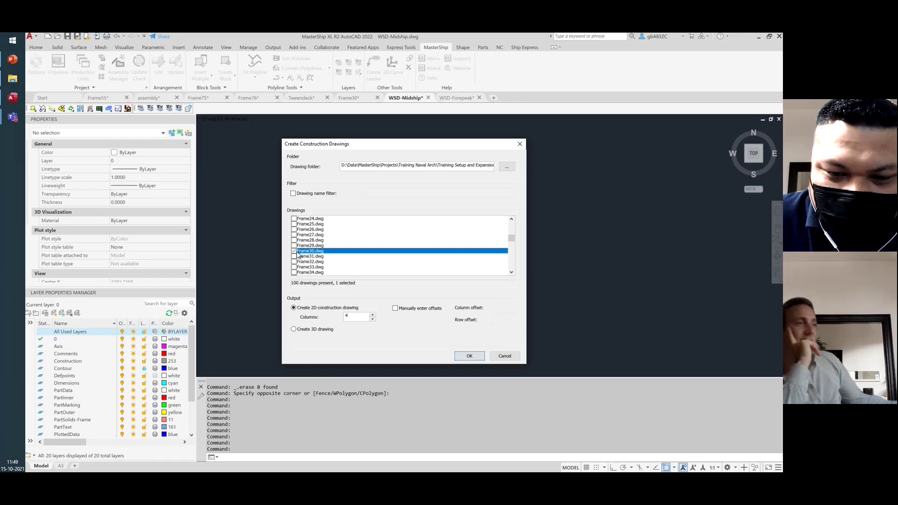
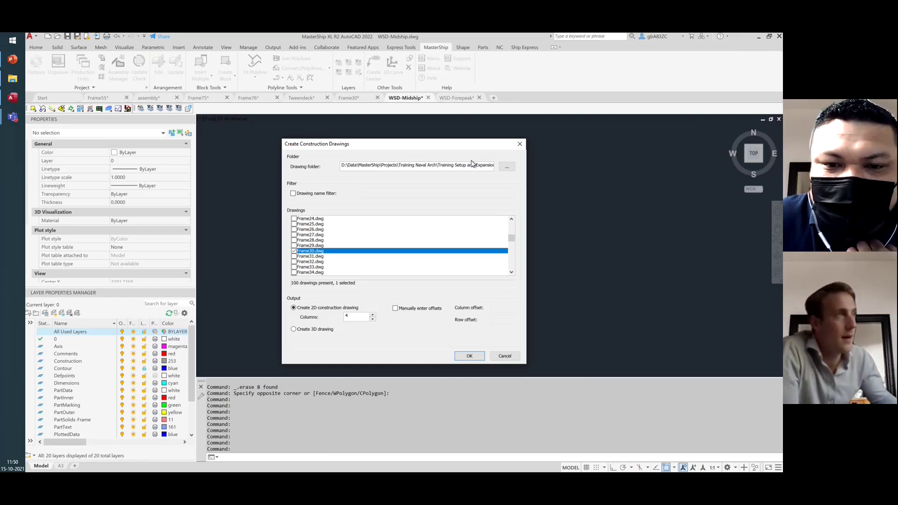
pyautogui.click(507, 166)
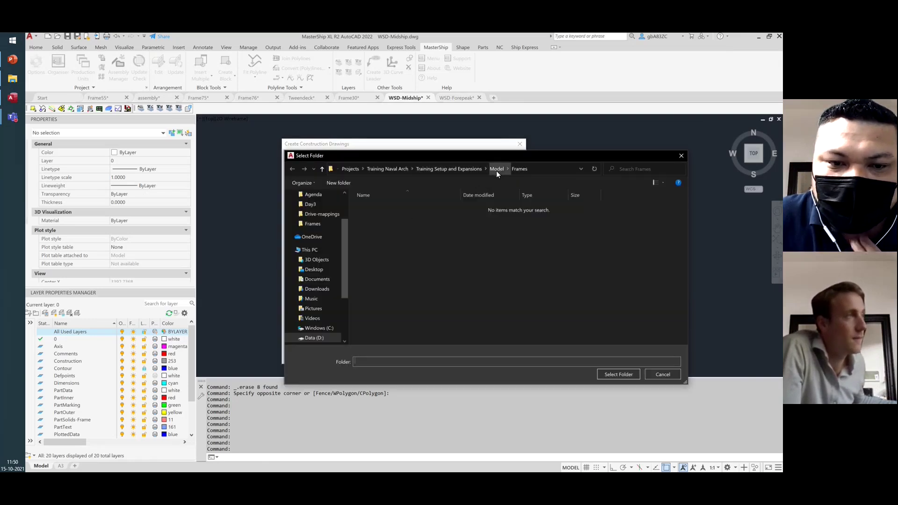
pyautogui.click(497, 169)
pyautogui.doubleClick(370, 217)
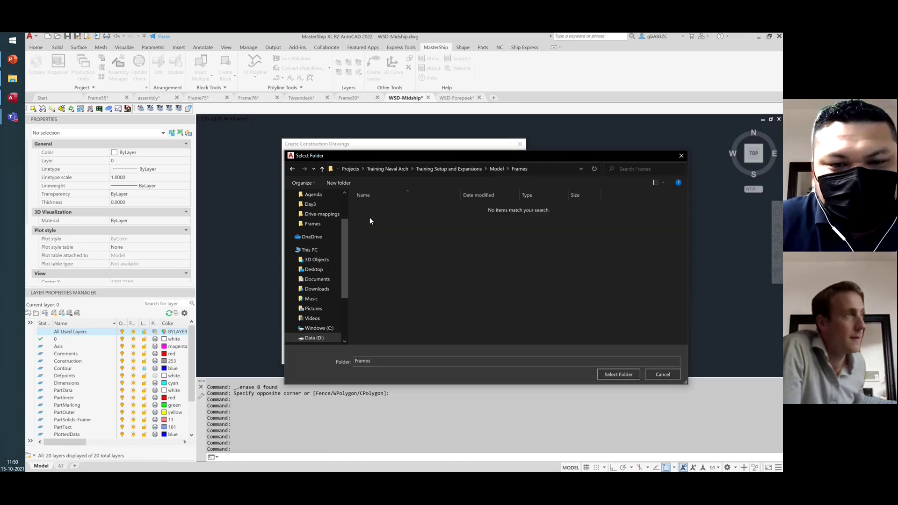
pyautogui.click(609, 373)
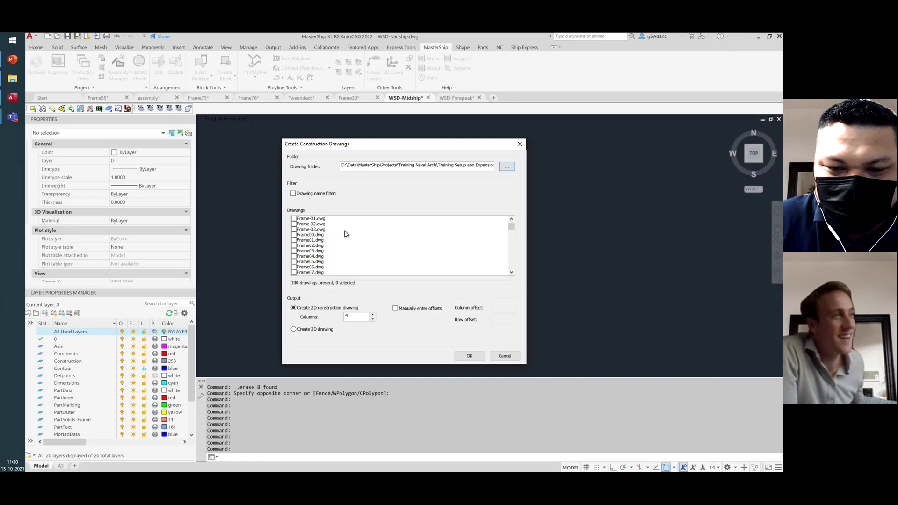
pyautogui.scroll(-2, 315, 230)
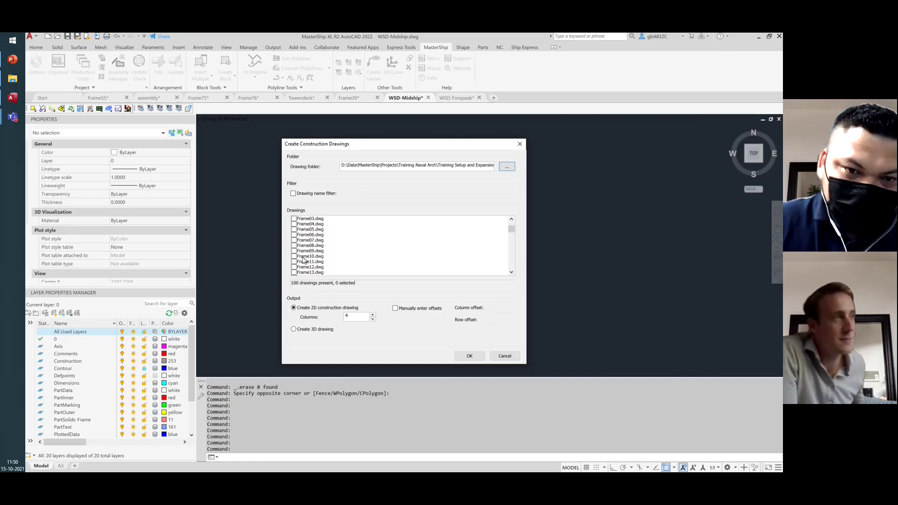
pyautogui.scroll(-4, 309, 252)
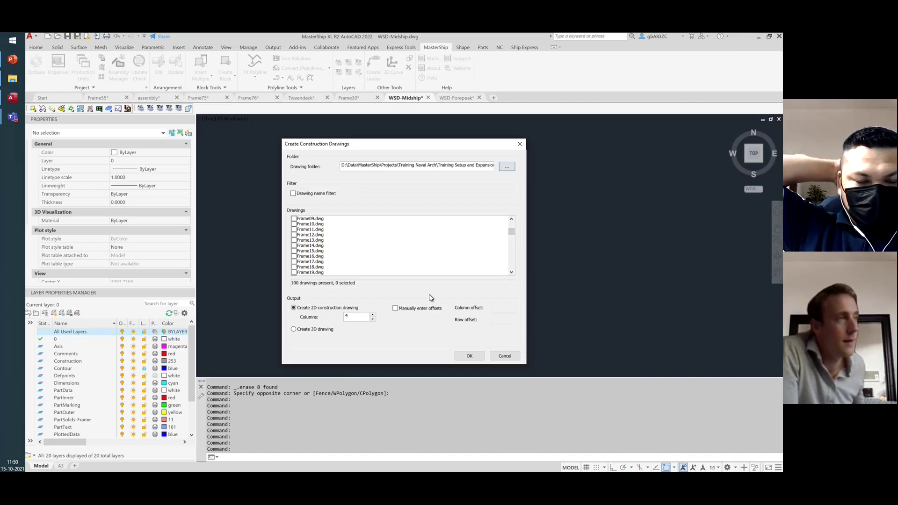
pyautogui.click(513, 357)
# - Start Create Construction Drawings for WSD-Midship and select Frame30.dwg and Frame34.dwg from the Frames folder
pyautogui.moveTo(398, 102)
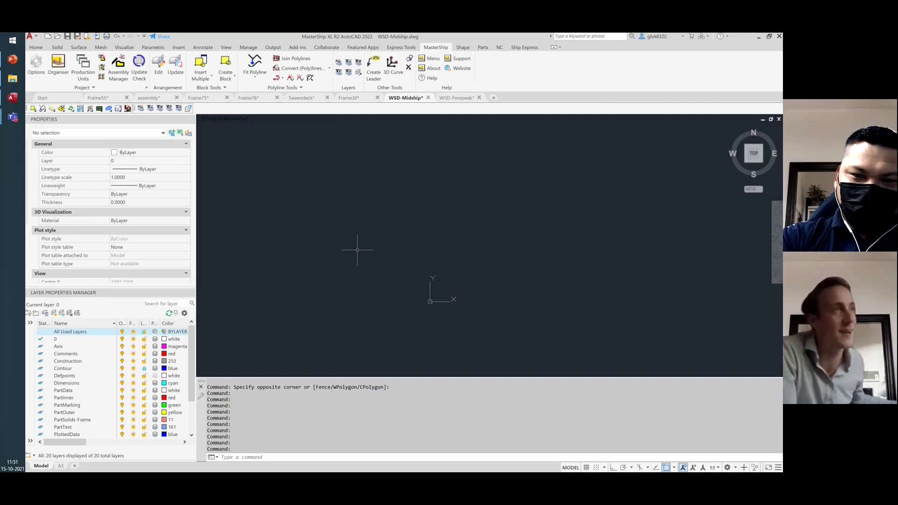
pyautogui.click(101, 79)
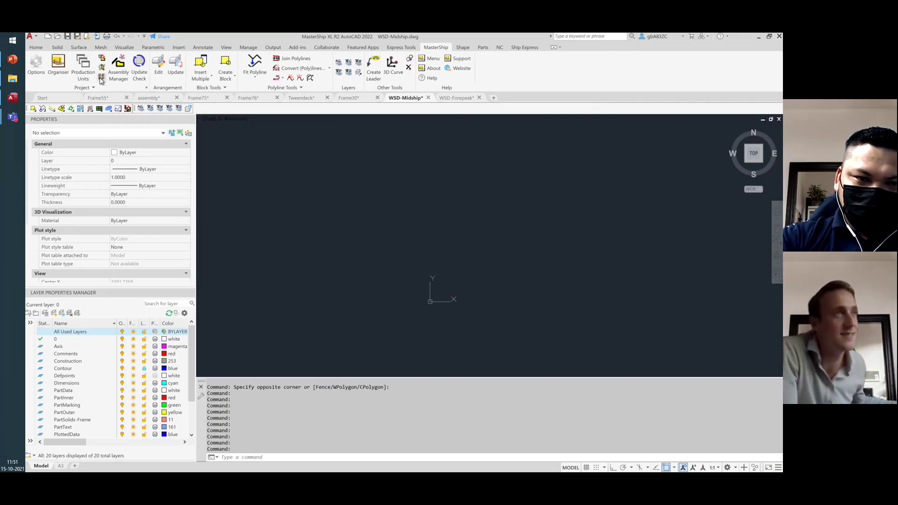
pyautogui.scroll(-1, 335, 253)
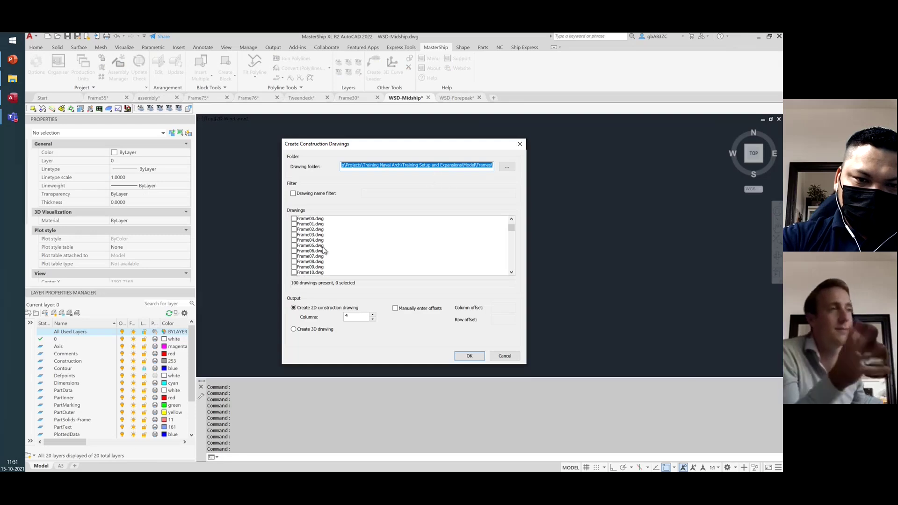
pyautogui.scroll(-2, 338, 249)
pyautogui.scroll(-4, 339, 252)
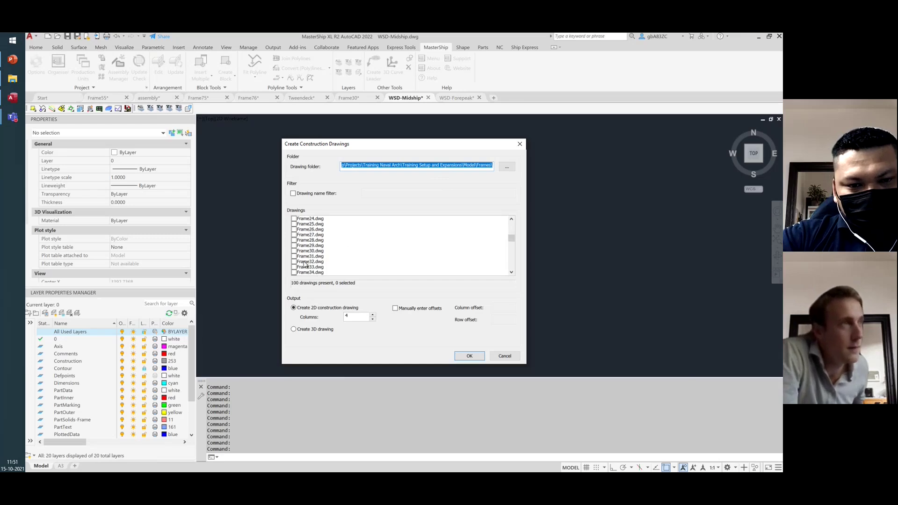
pyautogui.click(294, 252)
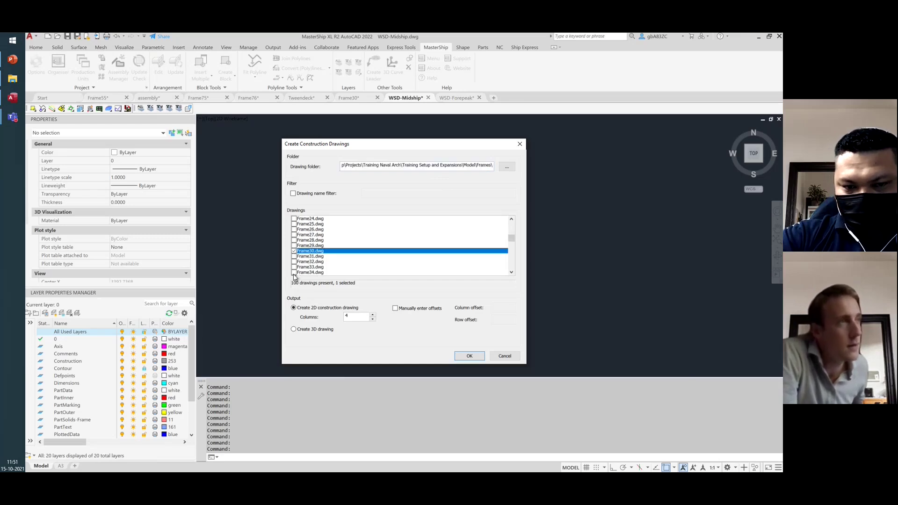
pyautogui.click(294, 273)
pyautogui.scroll(-1, 416, 247)
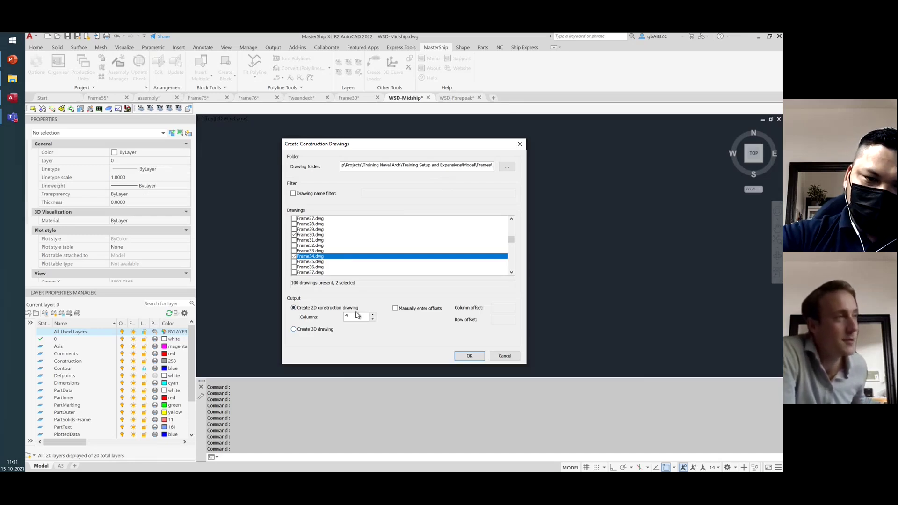
# - Generate the 2D construction drawing with 4 columns and dismiss the unreconciled layers notification
pyautogui.click(468, 357)
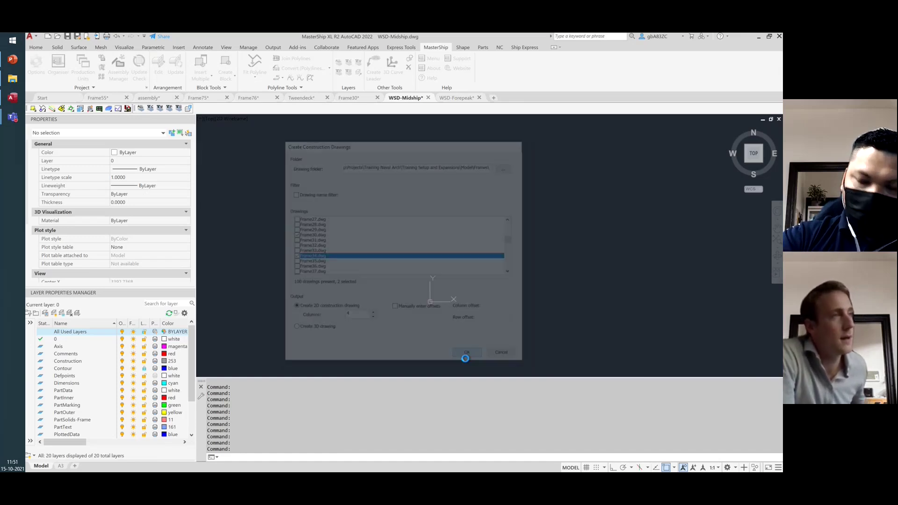
pyautogui.scroll(-5, 387, 264)
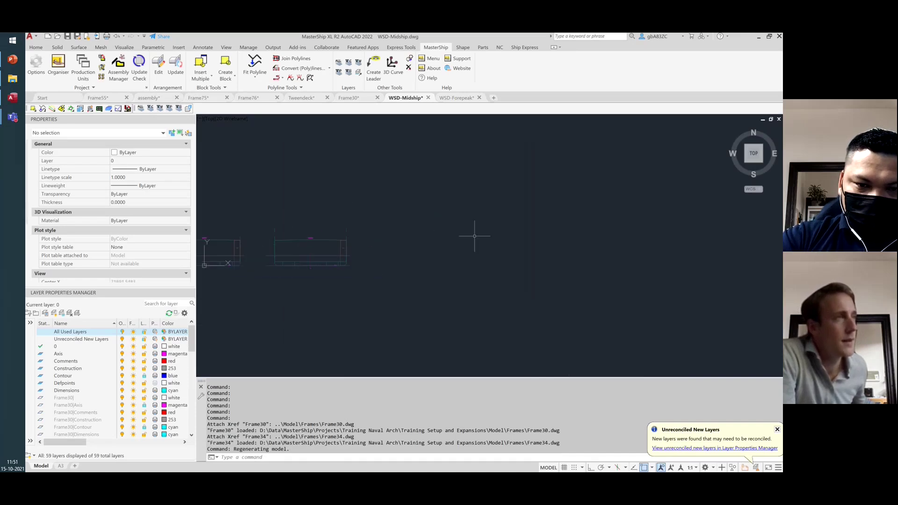
pyautogui.scroll(-1, 507, 238)
pyautogui.scroll(3, 308, 231)
pyautogui.scroll(2, 343, 242)
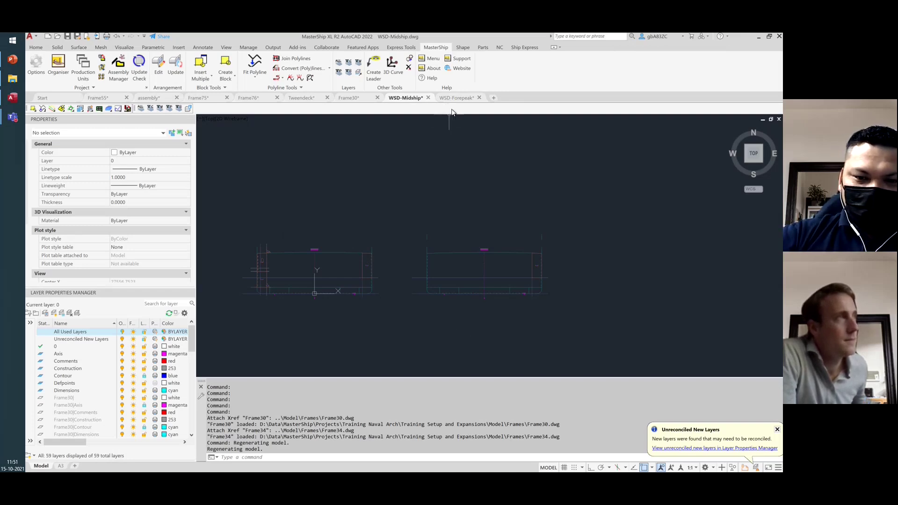
pyautogui.click(777, 430)
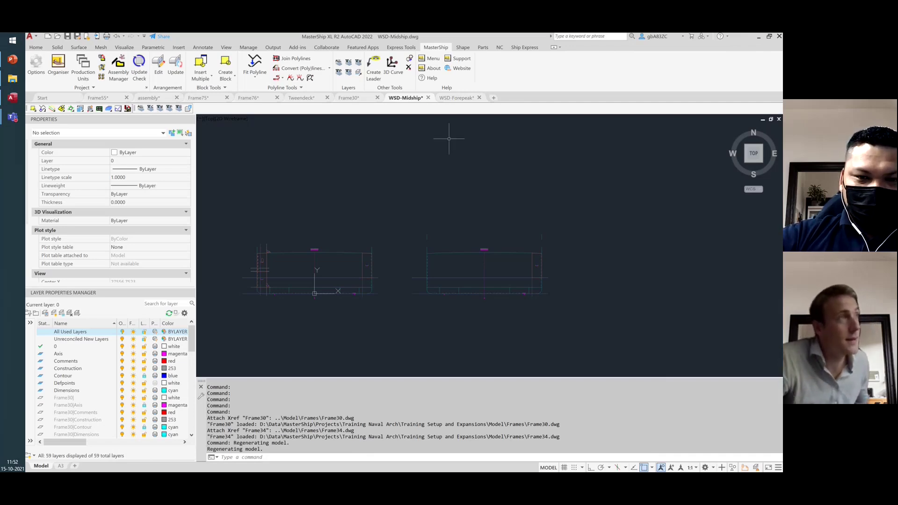
# - Start Create Construction Drawings in WSD-Forepeak and choose the Frames folder inside Training Setup and Expansions\Model as the drawing folder
pyautogui.click(458, 98)
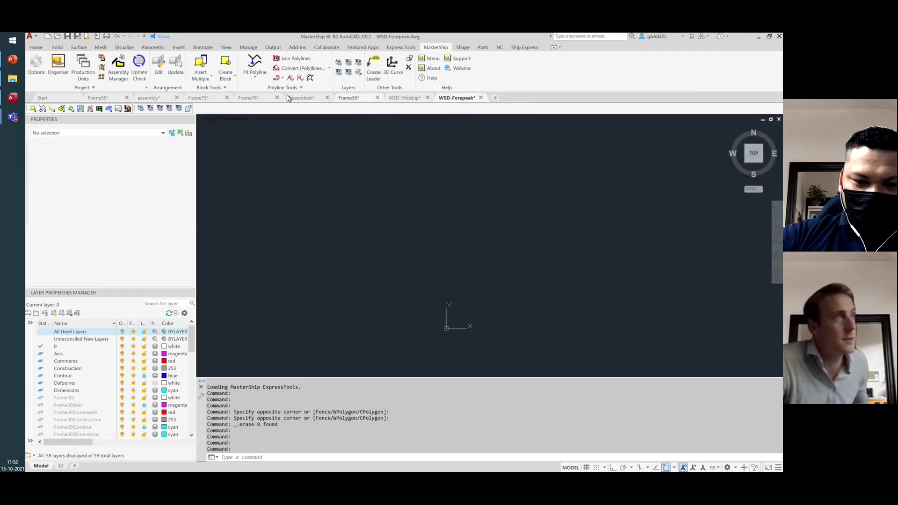
pyautogui.click(102, 78)
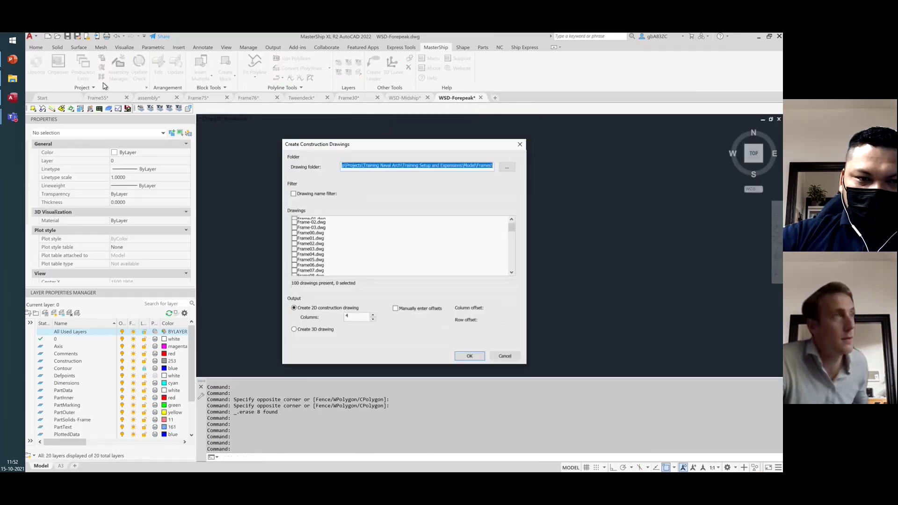
pyautogui.click(506, 169)
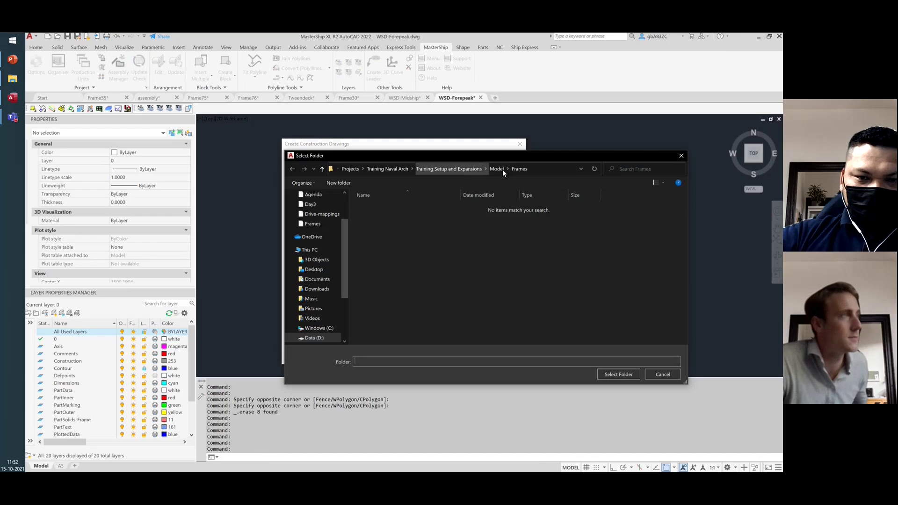
pyautogui.click(495, 168)
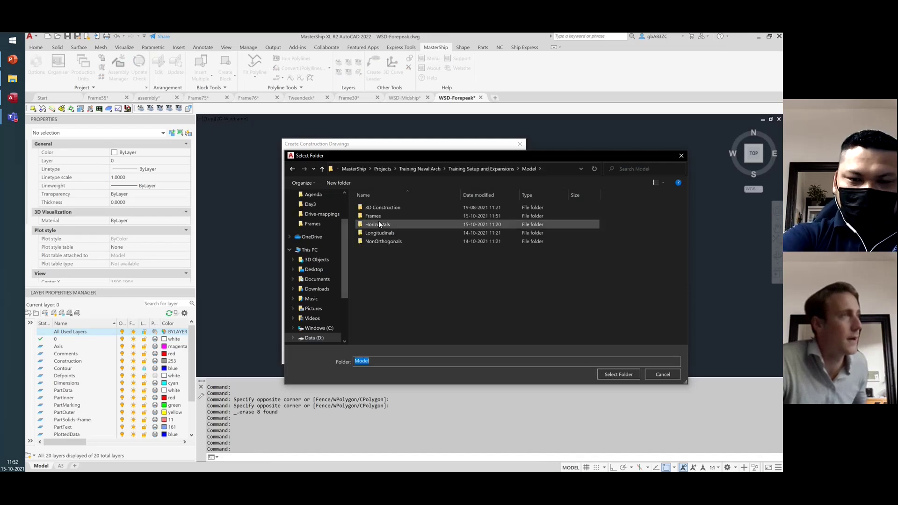
pyautogui.doubleClick(379, 218)
pyautogui.click(498, 170)
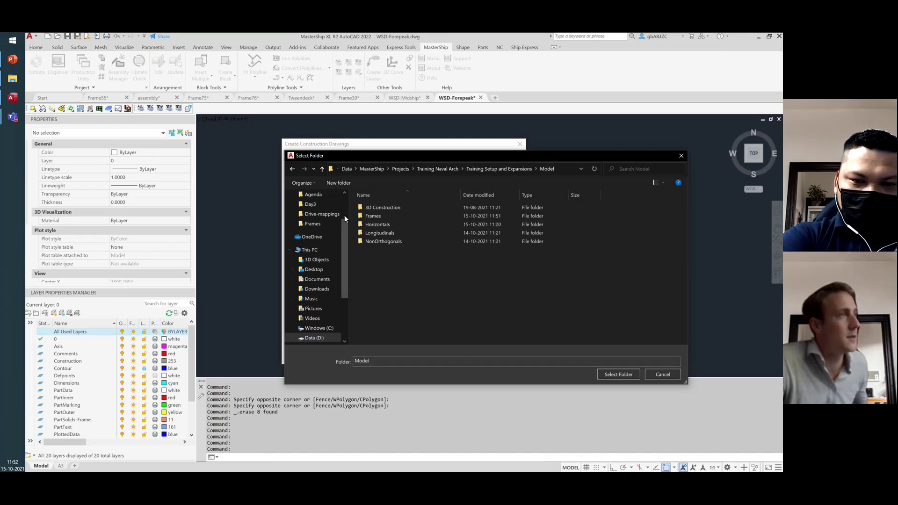
pyautogui.click(376, 225)
pyautogui.click(379, 233)
pyautogui.click(379, 241)
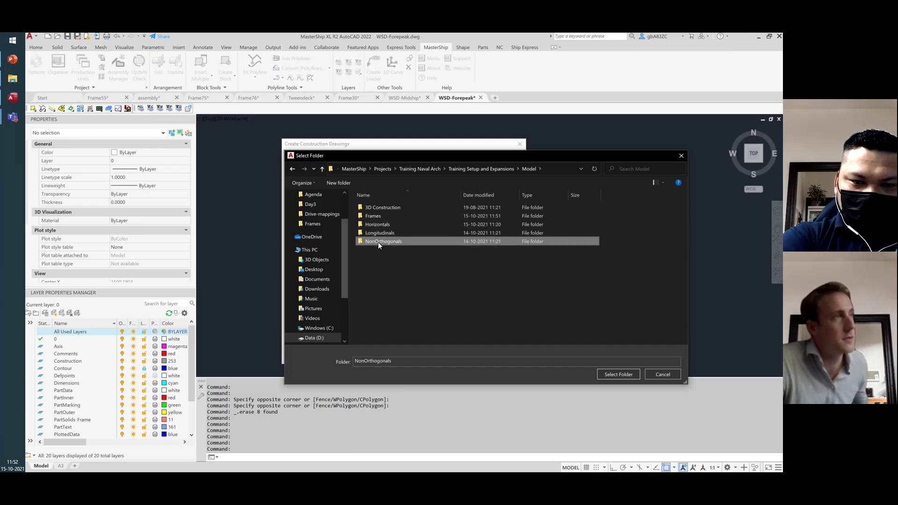
pyautogui.doubleClick(375, 215)
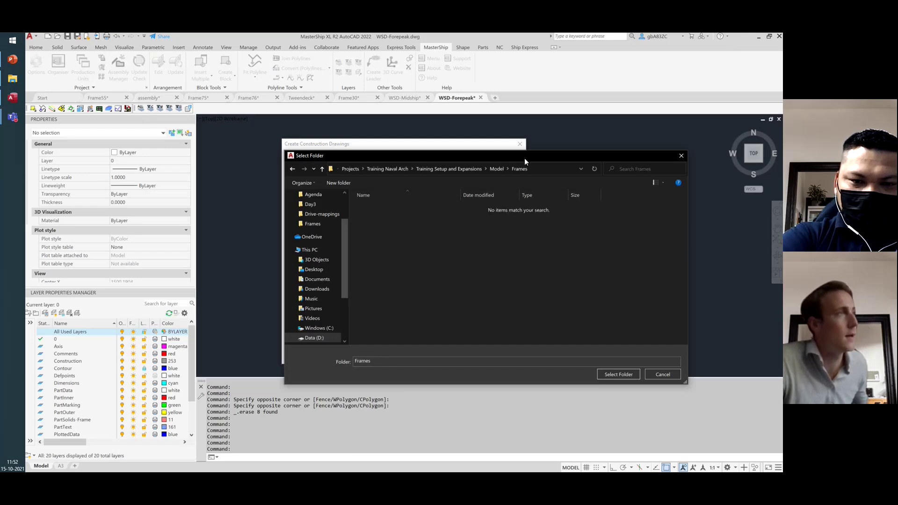
pyautogui.click(618, 374)
# - Select Frame75.dwg and Frame76.dwg and generate the 2D construction drawing with 4 columns
pyautogui.scroll(-8, 308, 223)
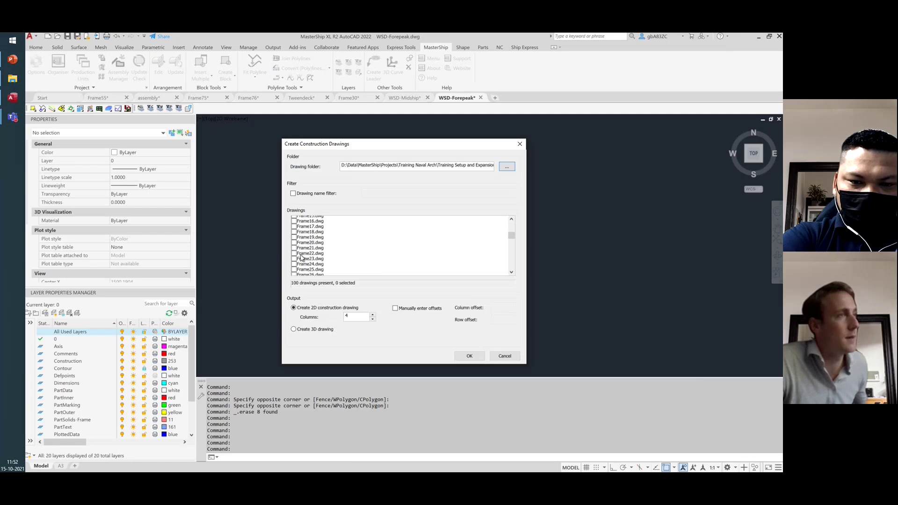
pyautogui.scroll(-3, 294, 261)
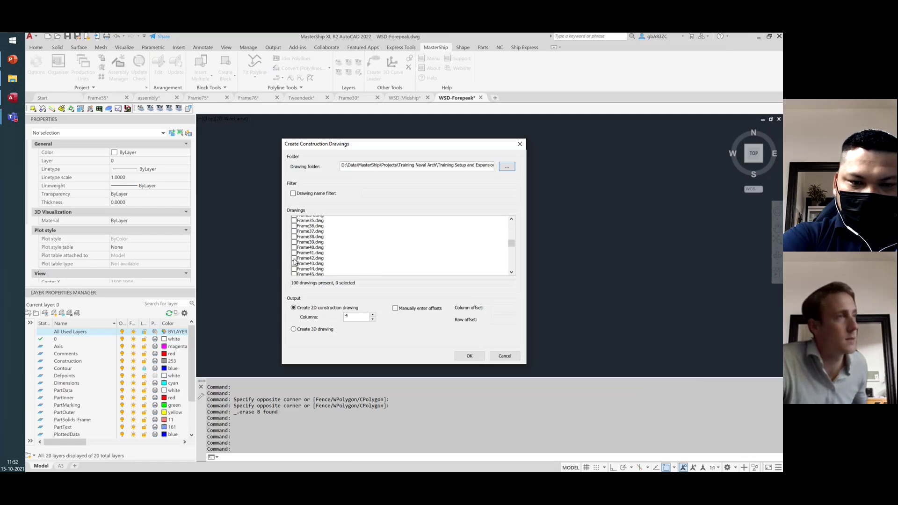
pyautogui.scroll(-8, 294, 262)
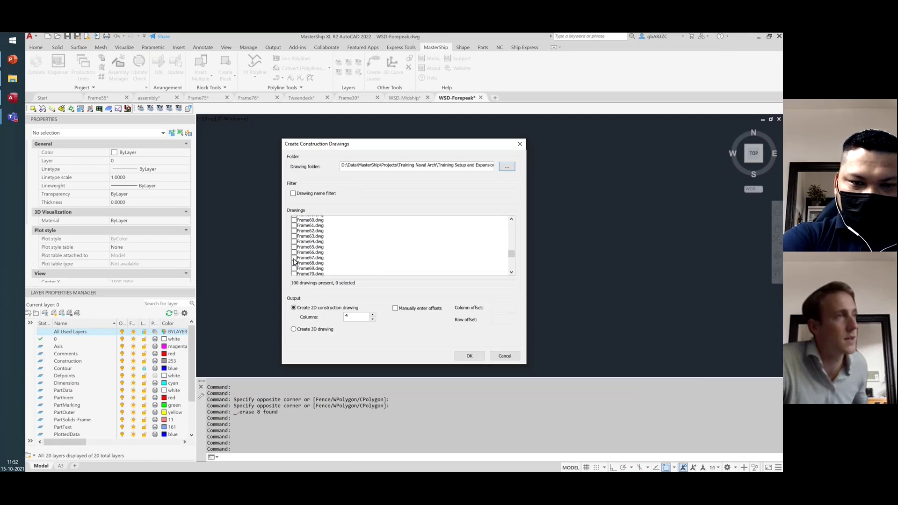
pyautogui.scroll(-2, 295, 263)
pyautogui.click(295, 253)
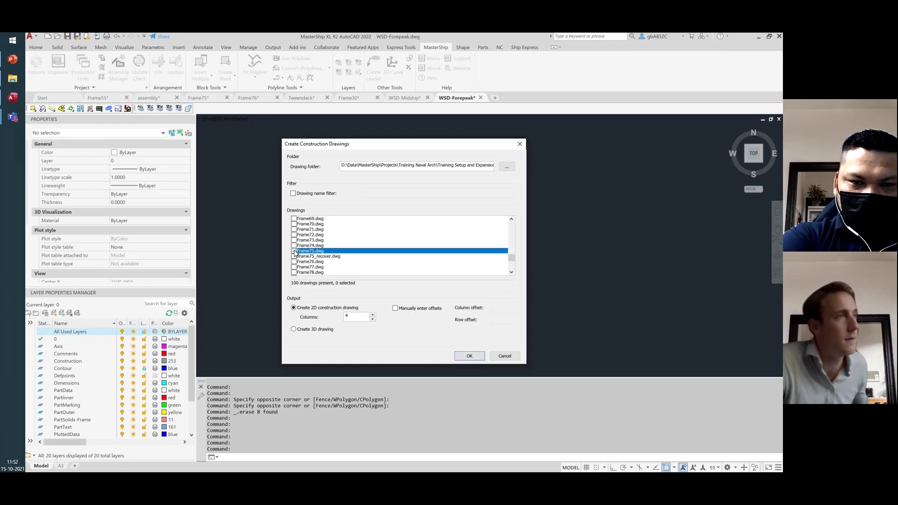
pyautogui.click(295, 263)
pyautogui.click(471, 357)
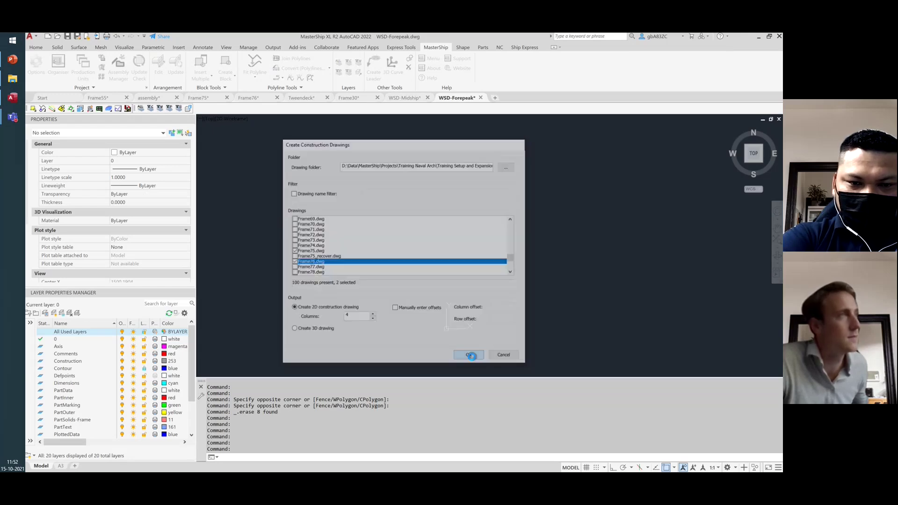
# - Return to the WSD-Midship drawing and check the object type and properties of the inserted Frame30 drawing
pyautogui.click(410, 100)
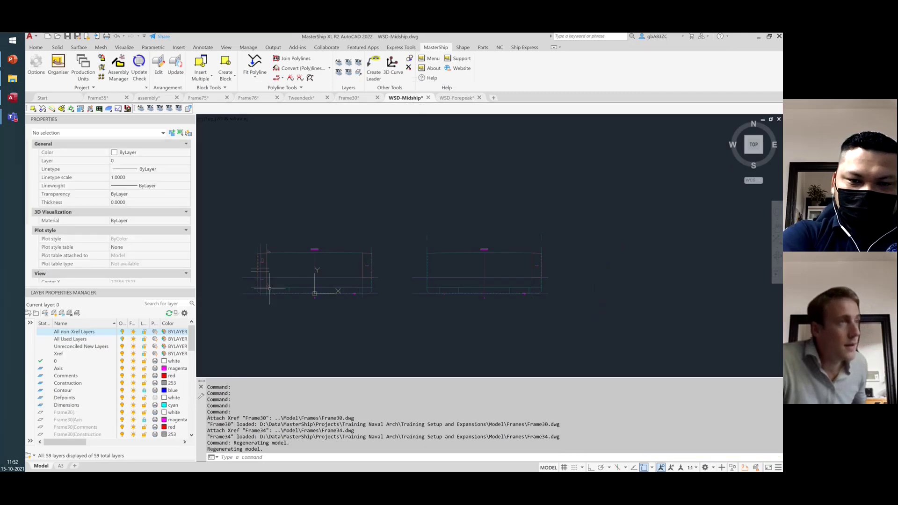
pyautogui.click(286, 307)
pyautogui.click(263, 263)
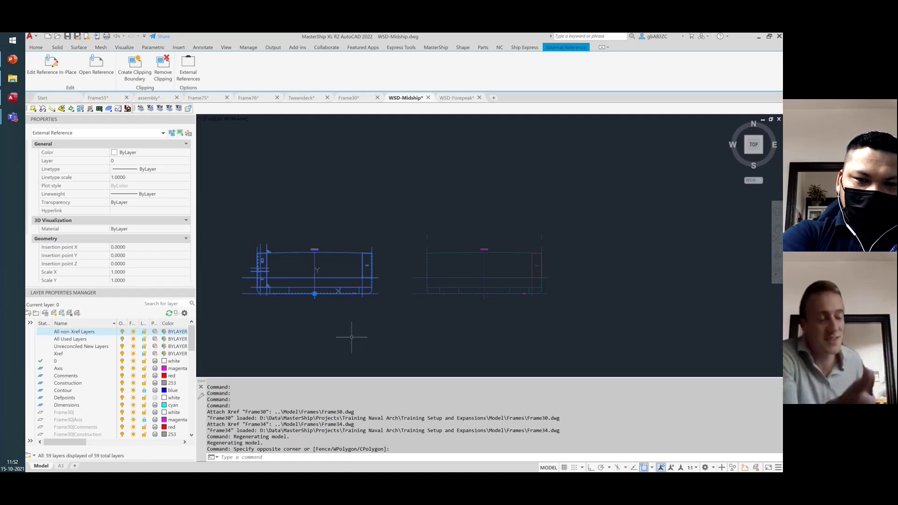
pyautogui.press('Escape')
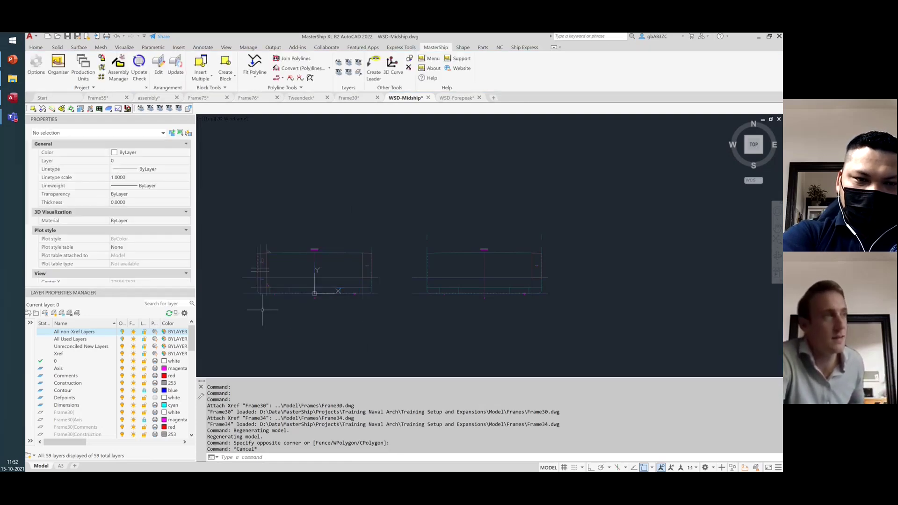
# - Select the Frame30 external reference in WSD-Midship and open its source drawing
pyautogui.scroll(2, 274, 301)
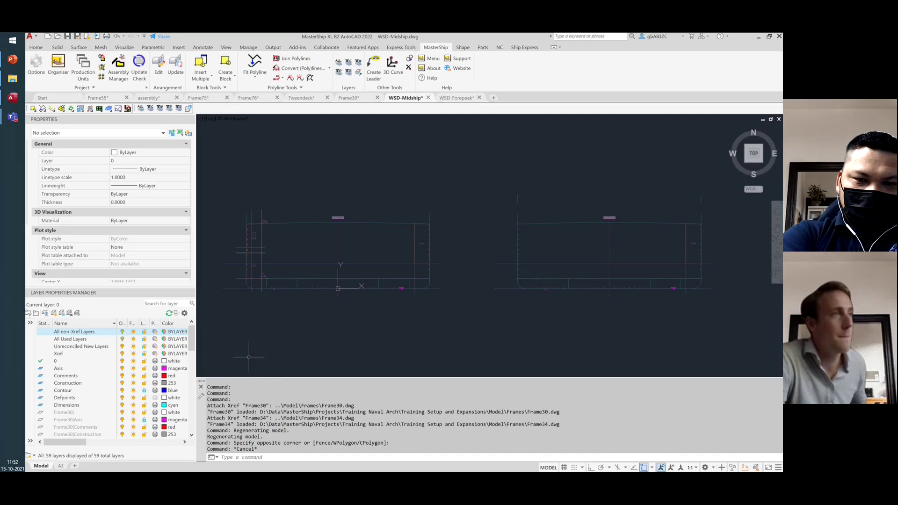
pyautogui.click(253, 246)
pyautogui.click(247, 227)
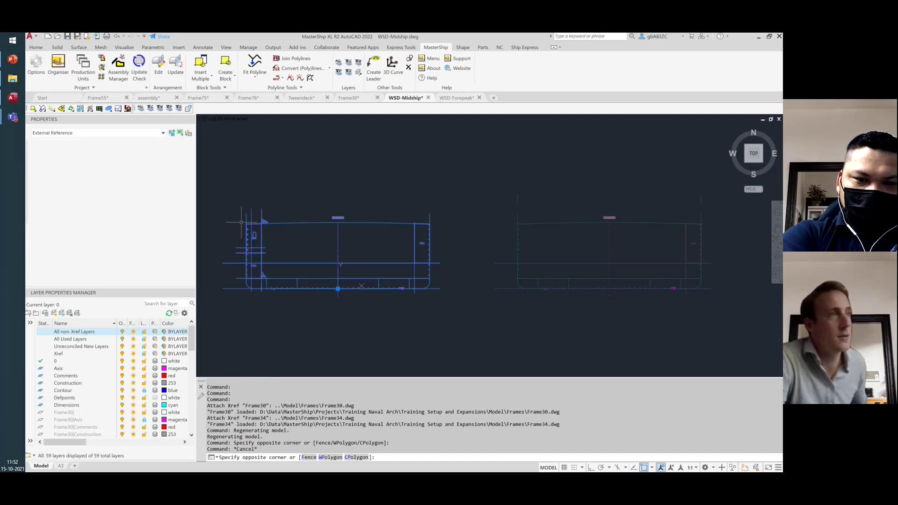
pyautogui.press('Escape')
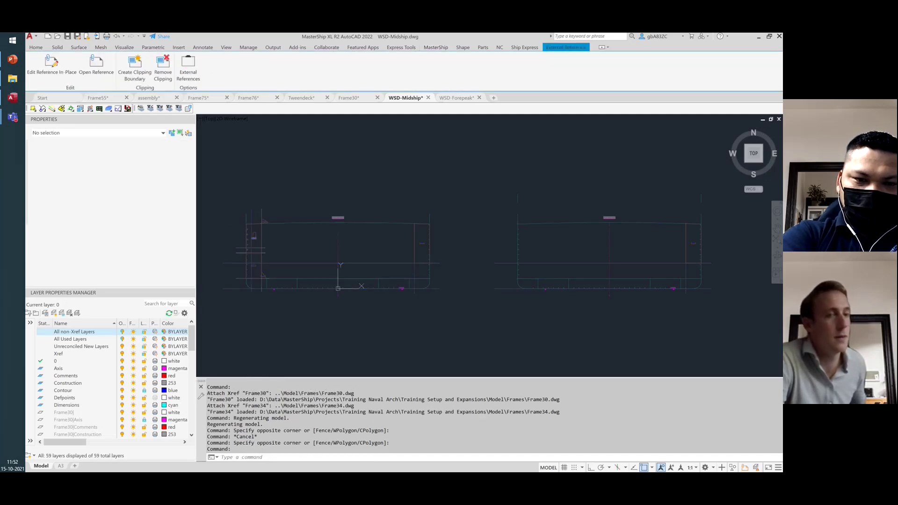
pyautogui.click(52, 65)
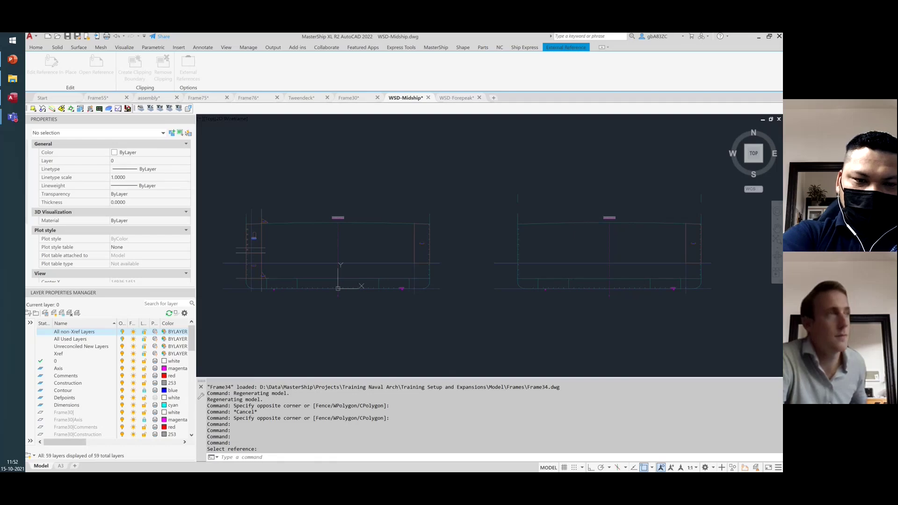
pyautogui.moveTo(323, 260); pyautogui.dragTo(280, 219)
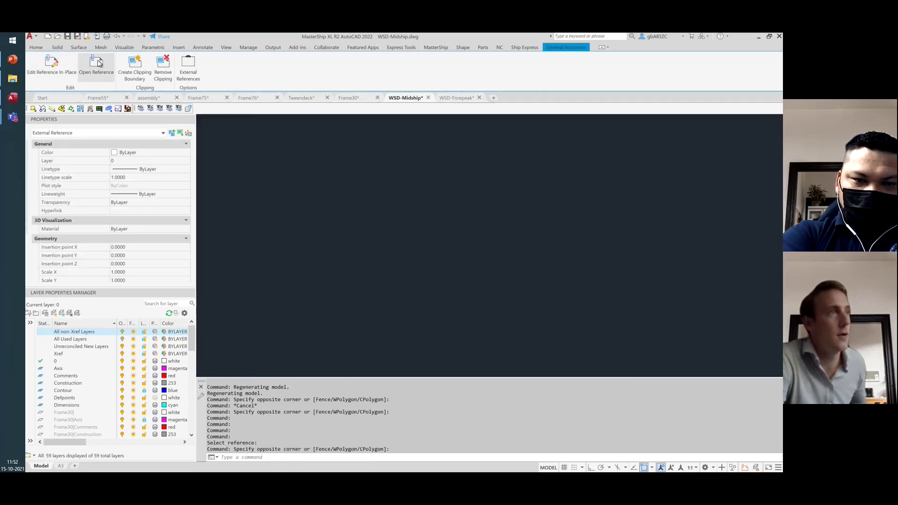
pyautogui.click(98, 63)
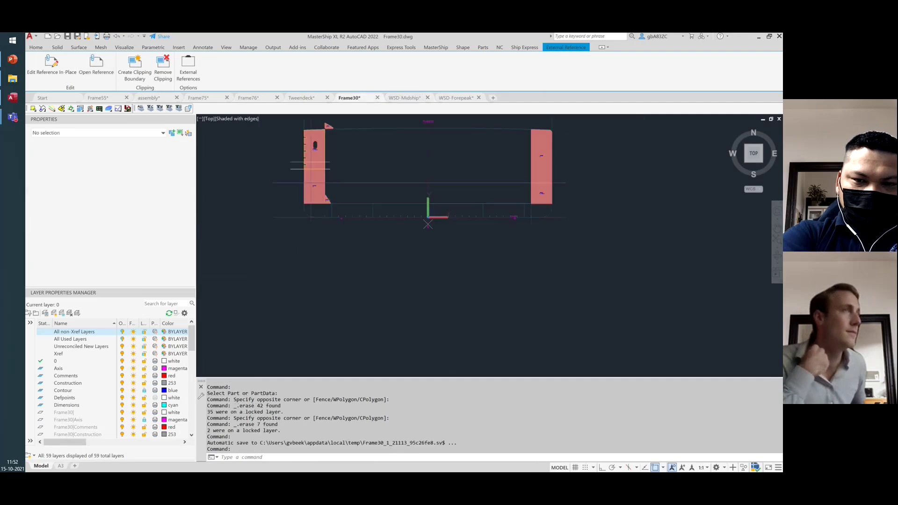
# - Inspect a frame's external reference in the 3D assembly drawing, then return to the WSD-Midship drawing
pyautogui.click(159, 98)
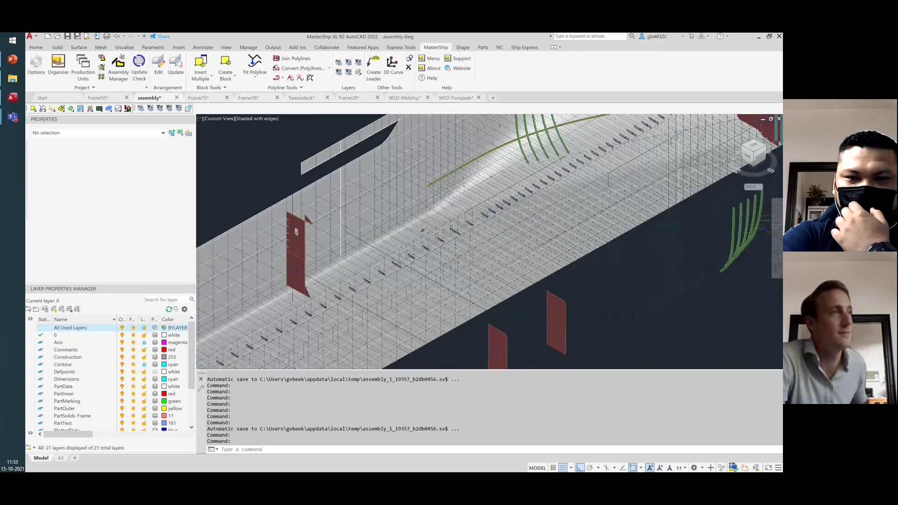
pyautogui.click(306, 239)
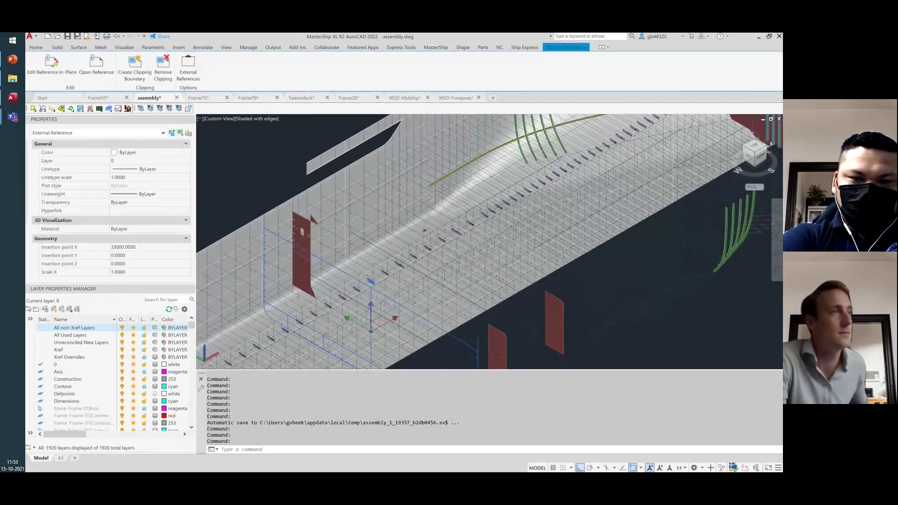
pyautogui.press('Escape')
pyautogui.click(407, 99)
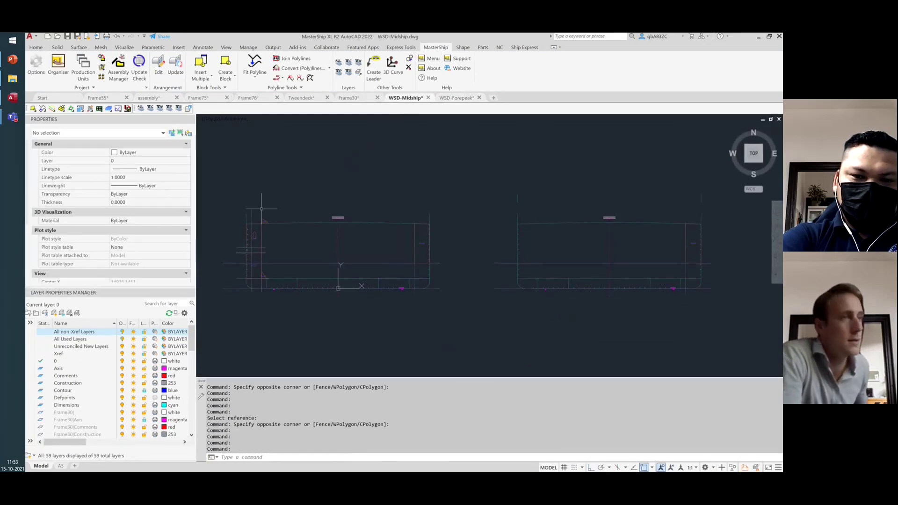
# - Activate the viewport on the A3 layout and zoom it to the extents of the model
pyautogui.click(61, 466)
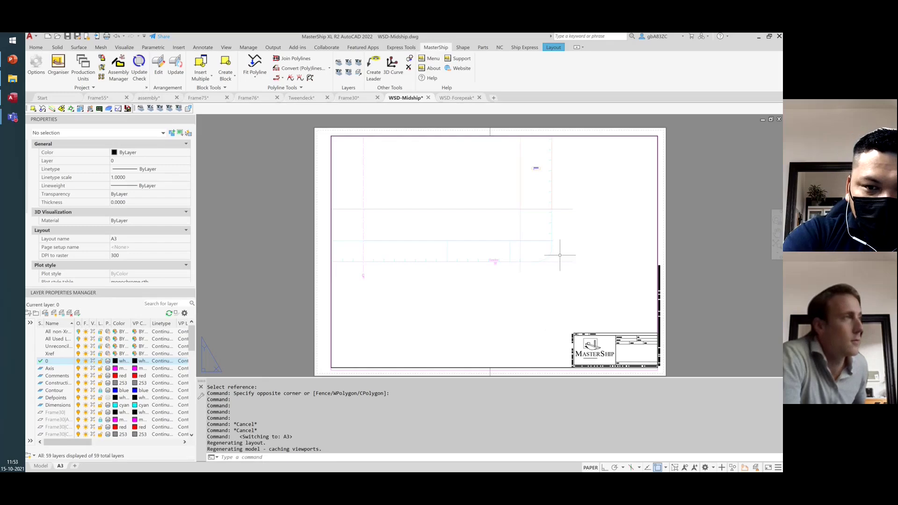
pyautogui.doubleClick(600, 263)
pyautogui.scroll(-1, 593, 270)
pyautogui.scroll(1, 522, 229)
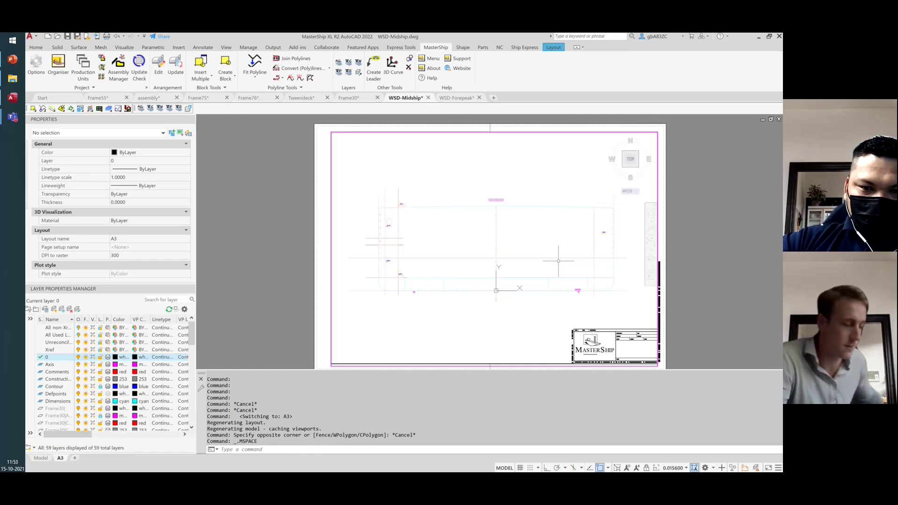
pyautogui.write('z')
pyautogui.press('Return')
pyautogui.write('e')
pyautogui.press('Return')
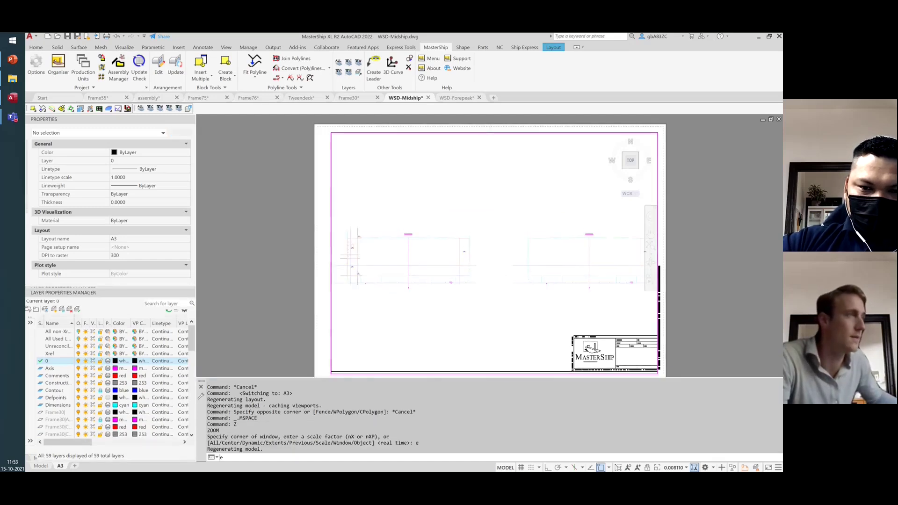
pyautogui.write('e')
pyautogui.press('BackSpace')
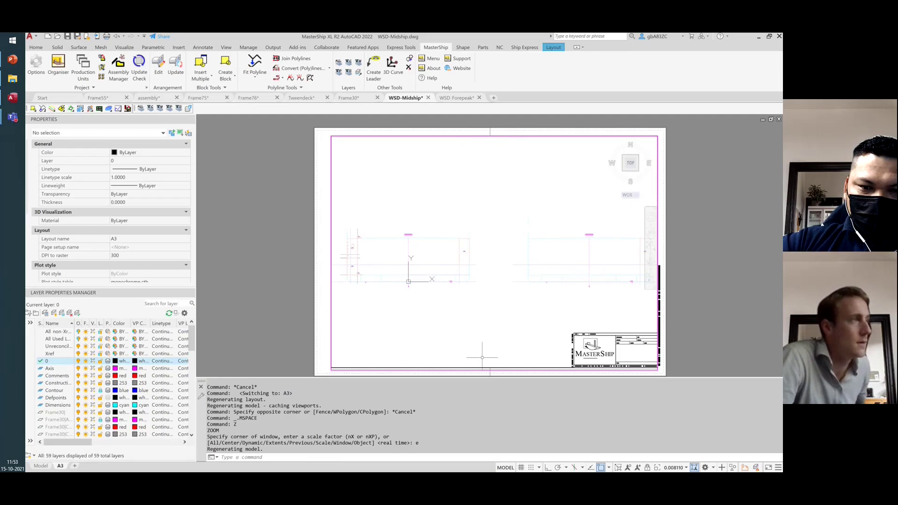
# - Enlarge the Frame30 section so it alone fills the A3 viewport, and return to paper space
pyautogui.scroll(2, 408, 274)
pyautogui.scroll(2, 387, 255)
pyautogui.scroll(-2, 547, 244)
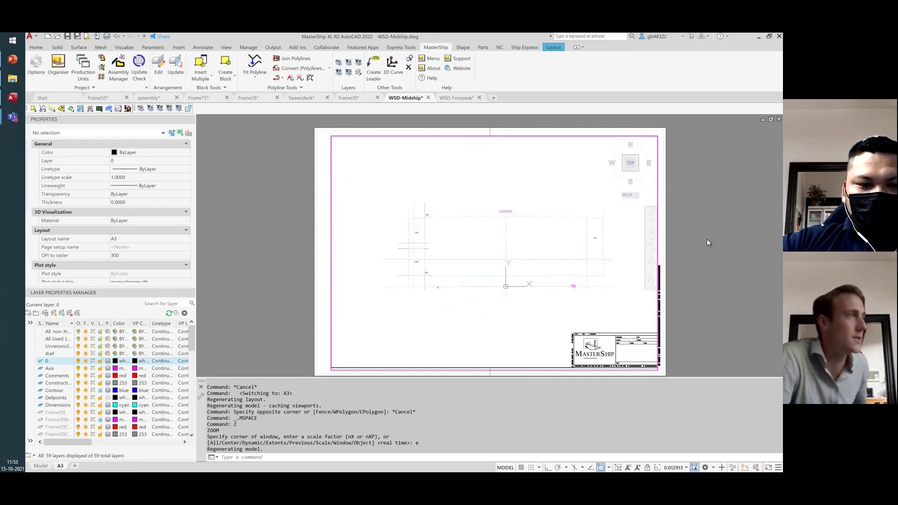
pyautogui.doubleClick(325, 140)
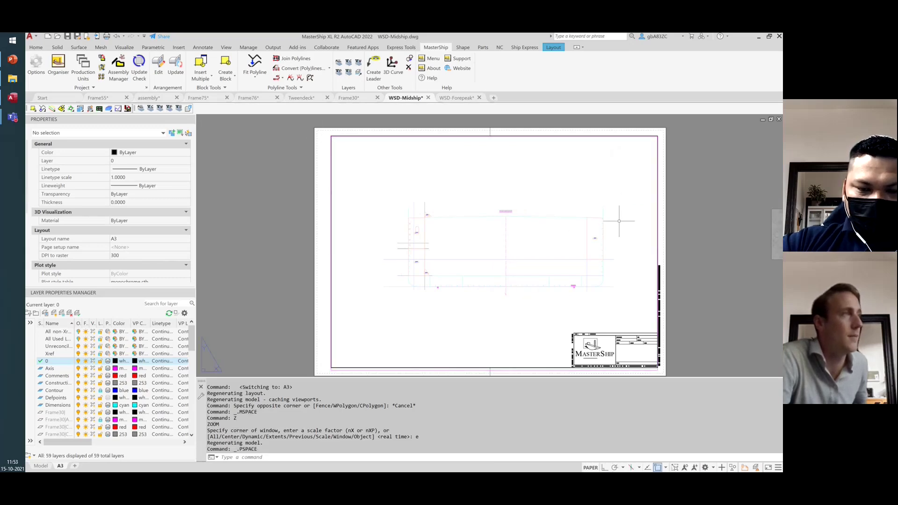
# - In model space, add a horizontal linear dimension above Frame30 between the upper inner corners of its two side parts
pyautogui.click(41, 465)
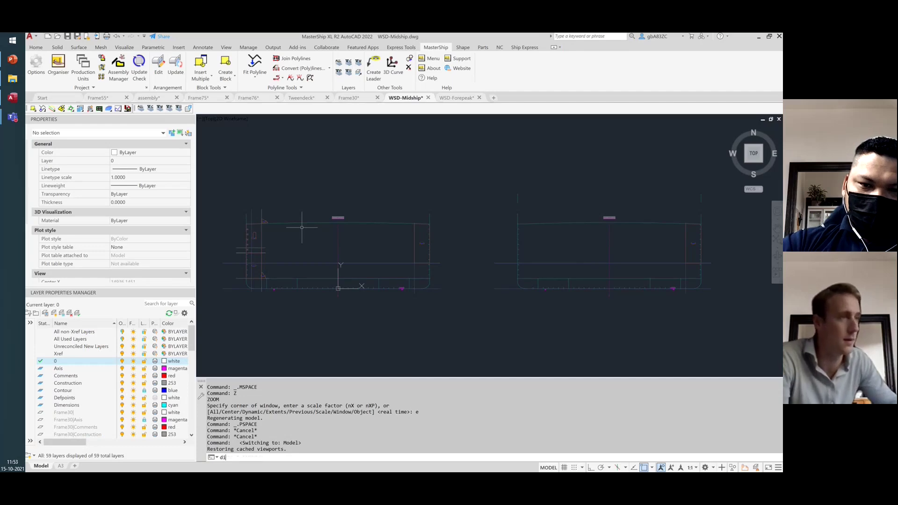
pyautogui.write('diml')
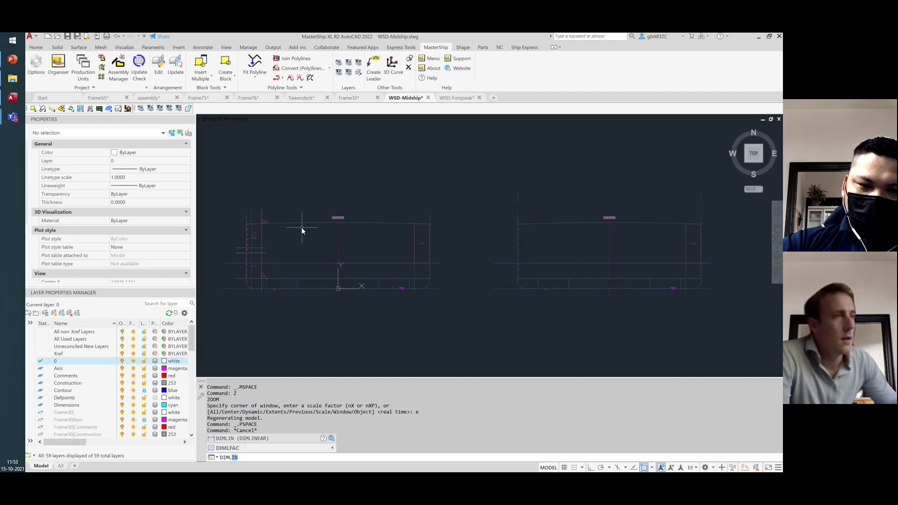
pyautogui.press('Return')
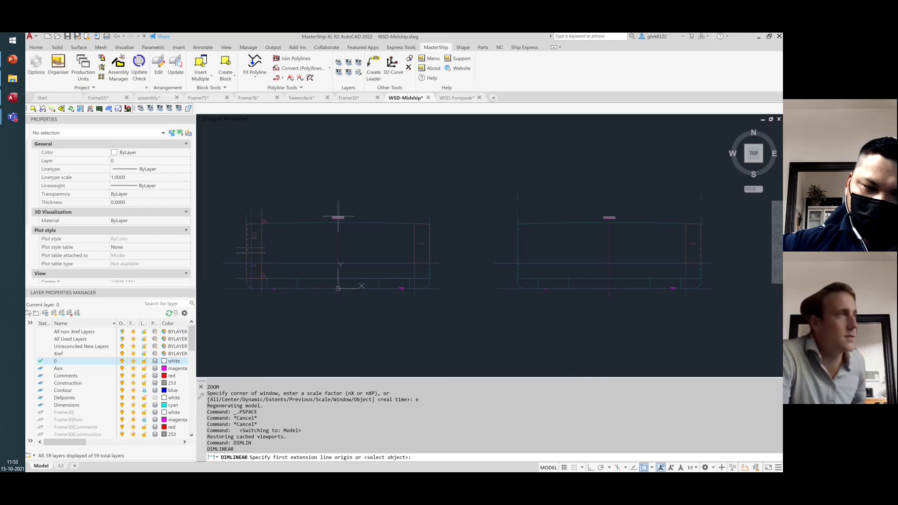
pyautogui.click(414, 224)
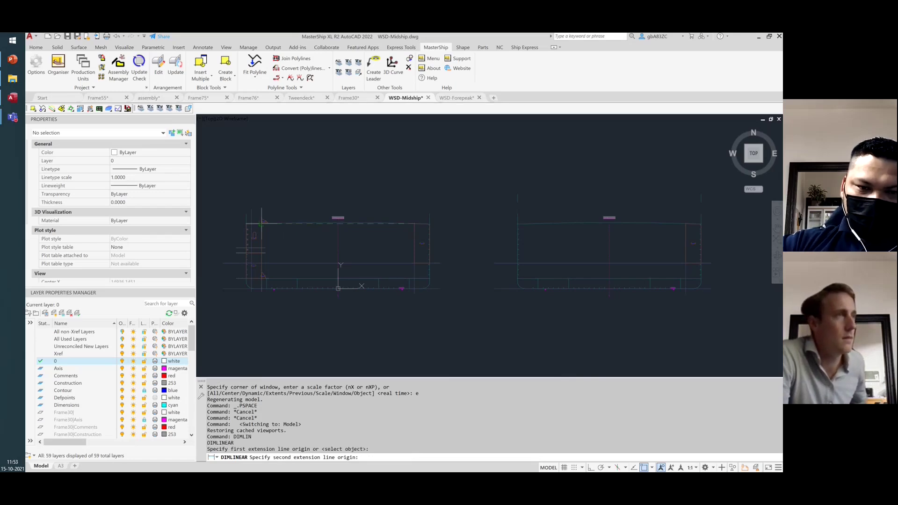
pyautogui.click(261, 223)
pyautogui.click(308, 209)
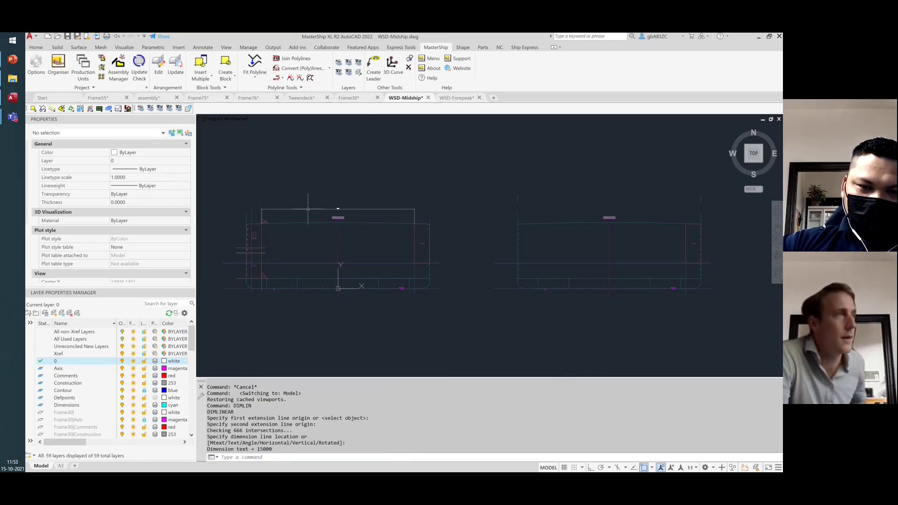
# - Switch to the A3 layout and check how the new horizontal dimension above Frame30 appears on the sheet
pyautogui.scroll(2, 241, 285)
pyautogui.scroll(2, 391, 266)
pyautogui.scroll(-2, 391, 266)
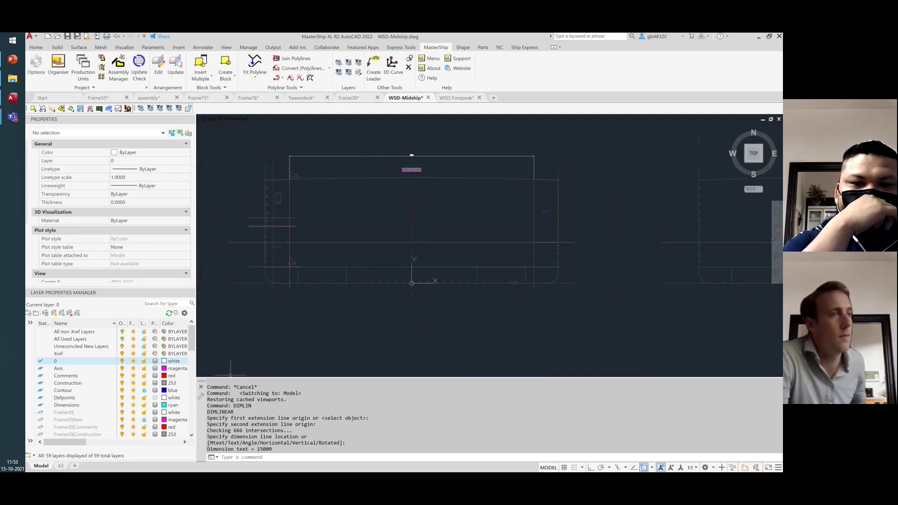
pyautogui.click(60, 467)
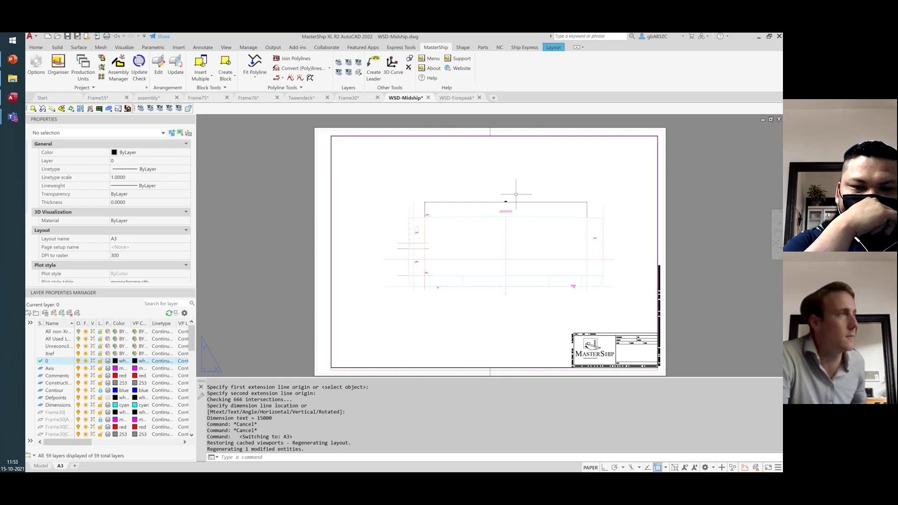
pyautogui.scroll(5, 508, 202)
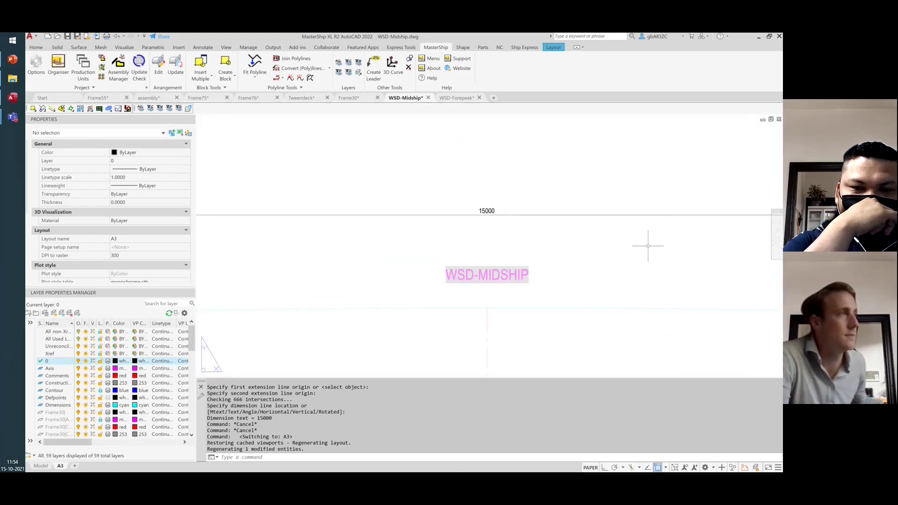
pyautogui.scroll(-4, 339, 243)
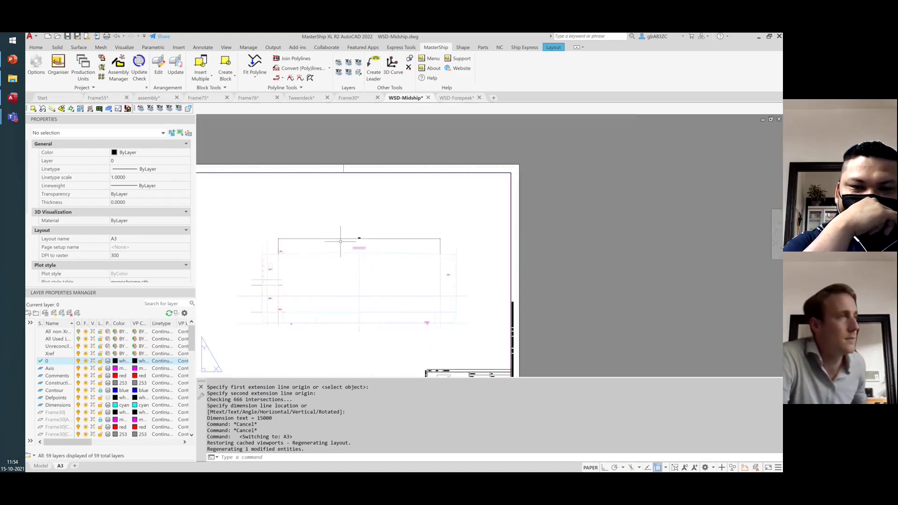
pyautogui.scroll(-2, 533, 262)
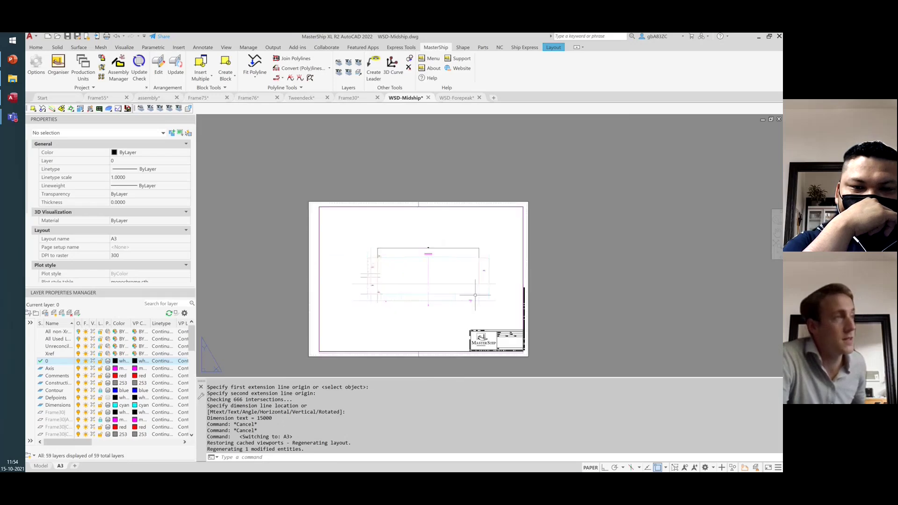
# - On the A3 layout, add a vertical dimension of the inner edge of Frame30's right side part
pyautogui.scroll(2, 463, 298)
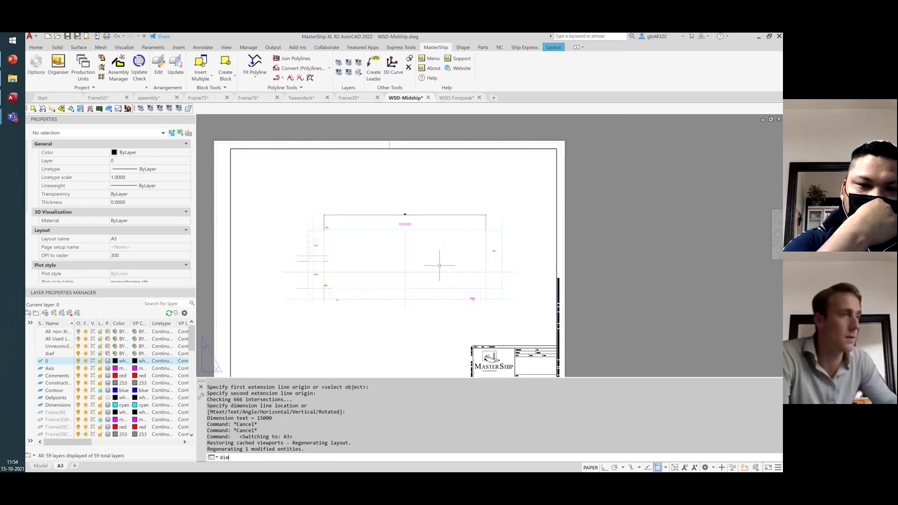
pyautogui.press('Return')
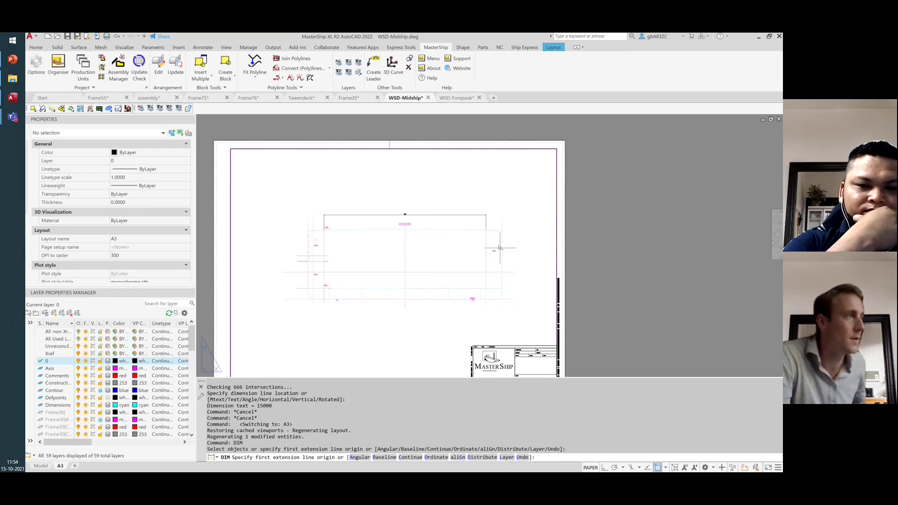
pyautogui.click(485, 257)
pyautogui.press('Escape')
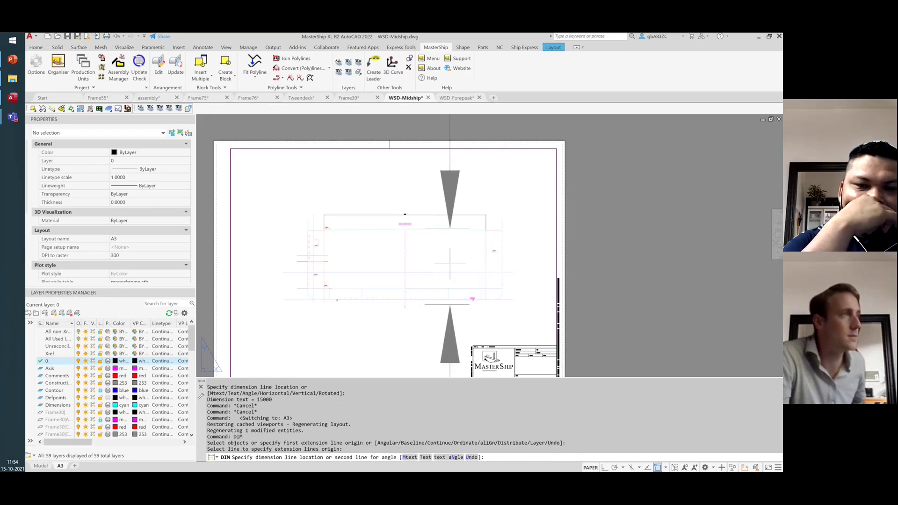
pyautogui.scroll(-2, 437, 263)
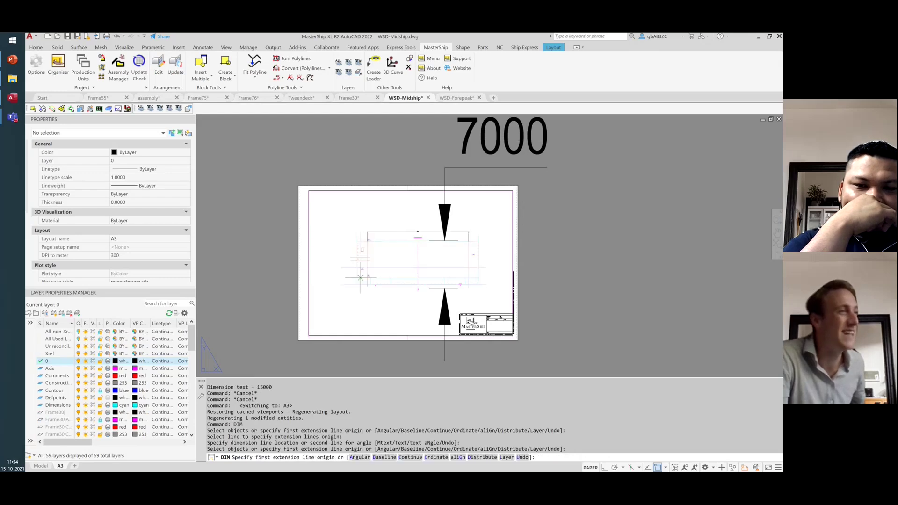
pyautogui.scroll(6, 363, 253)
pyautogui.scroll(2, 362, 249)
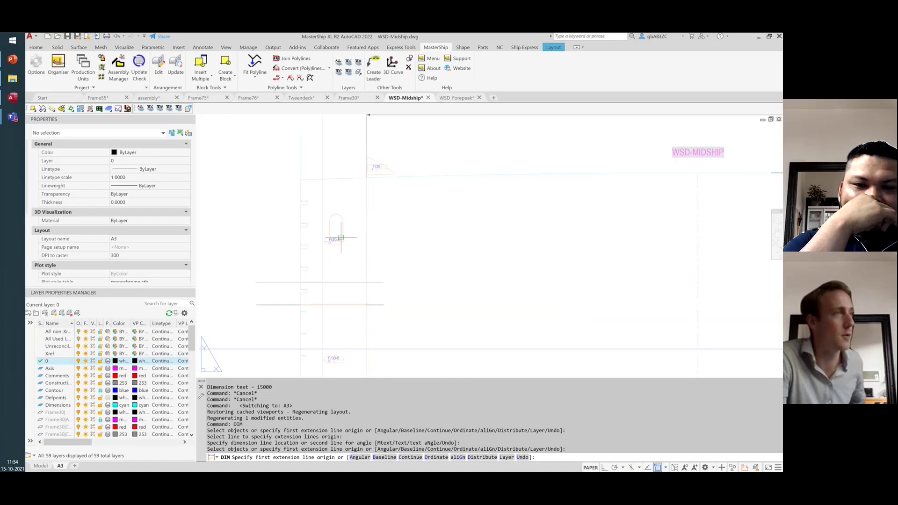
pyautogui.press('Escape')
# - Return to model space and open the Frame30 external reference in its own drawing
pyautogui.scroll(-2, 290, 193)
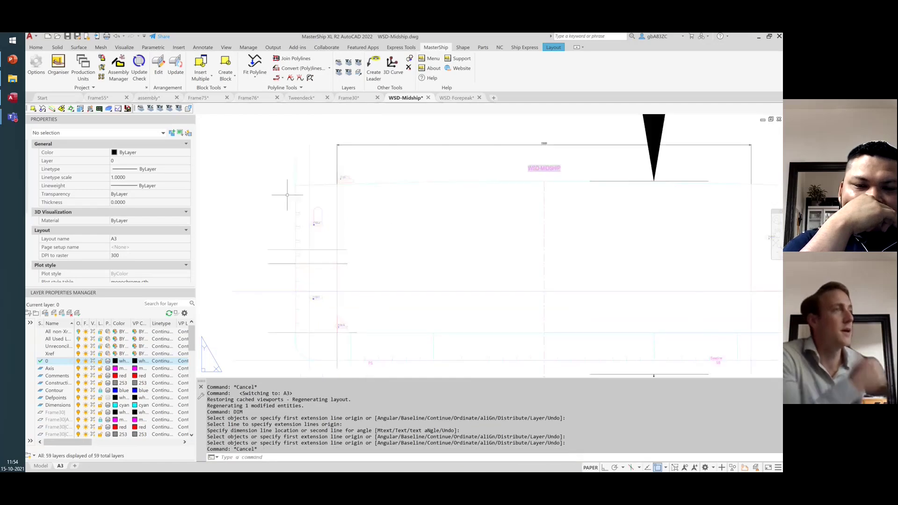
pyautogui.scroll(5, 337, 323)
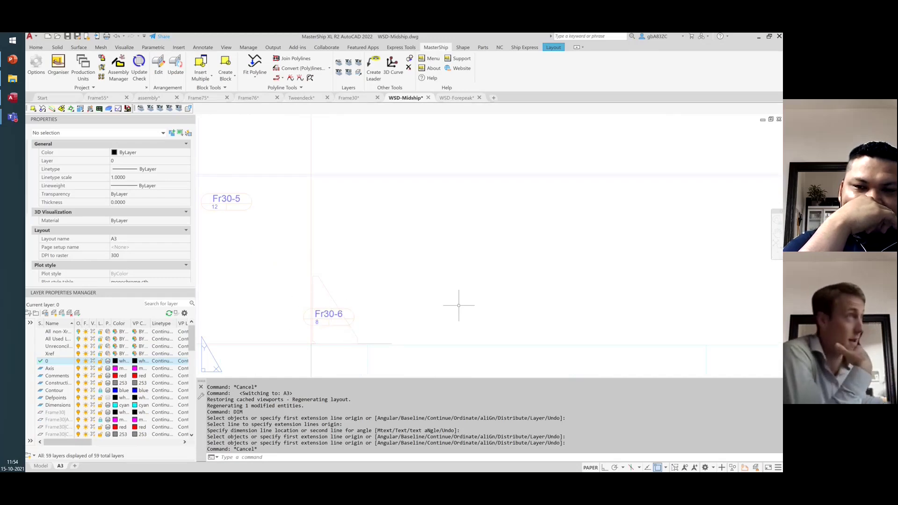
pyautogui.scroll(-5, 307, 313)
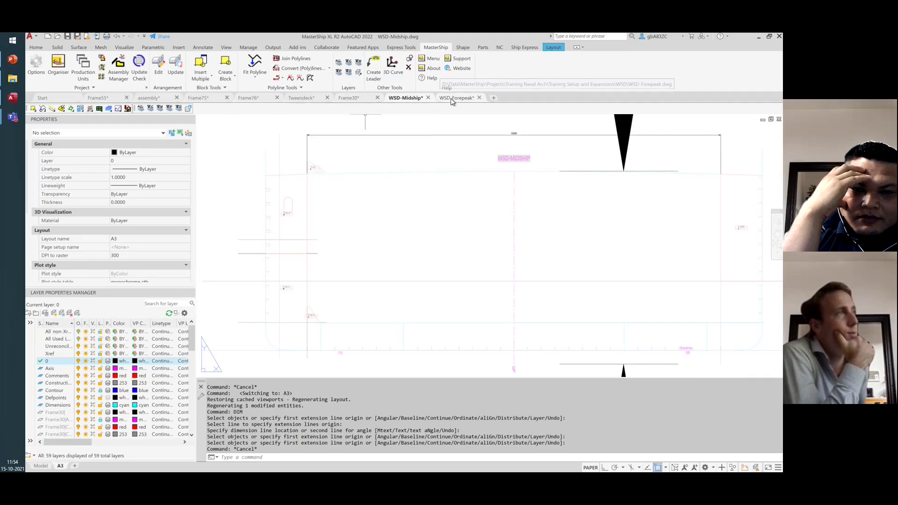
pyautogui.scroll(-5, 336, 275)
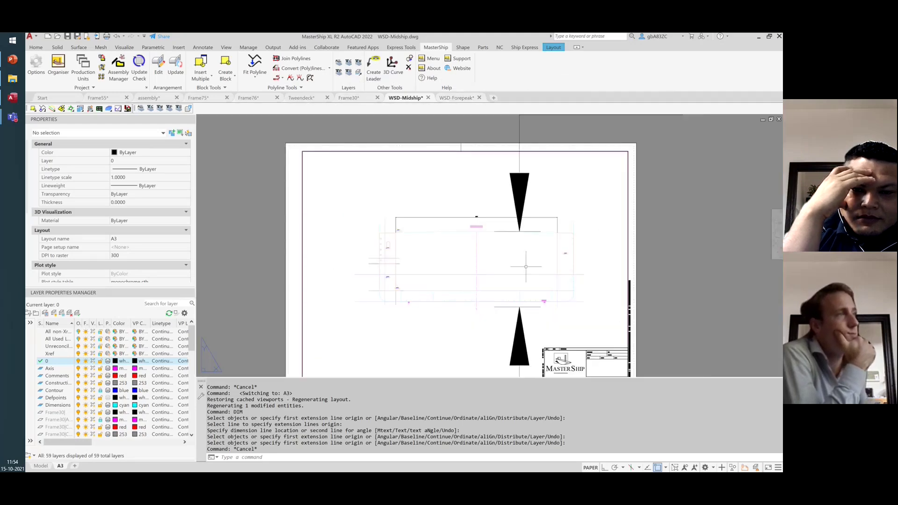
pyautogui.click(47, 468)
pyautogui.scroll(2, 292, 345)
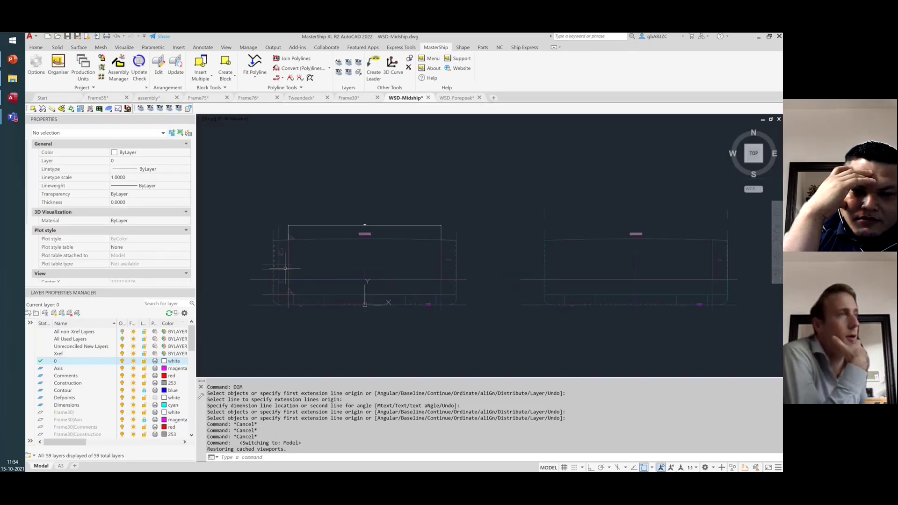
pyautogui.doubleClick(284, 268)
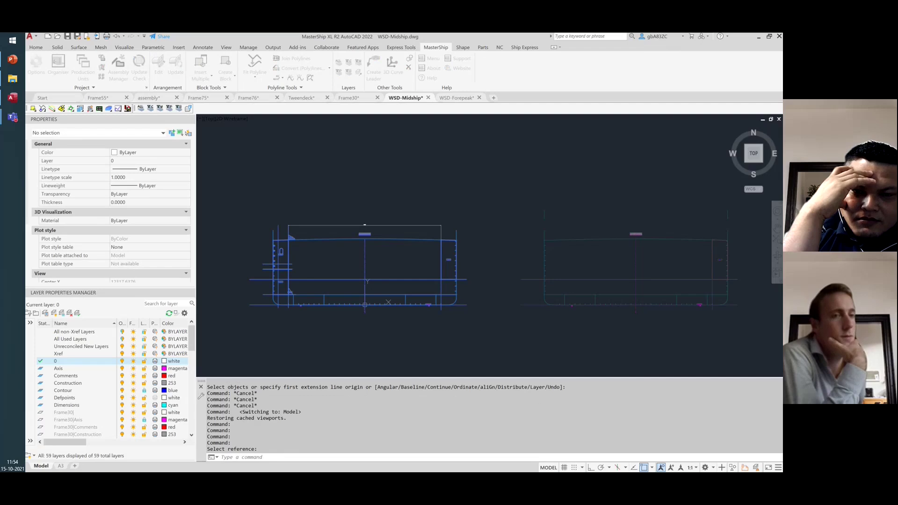
pyautogui.click(365, 234)
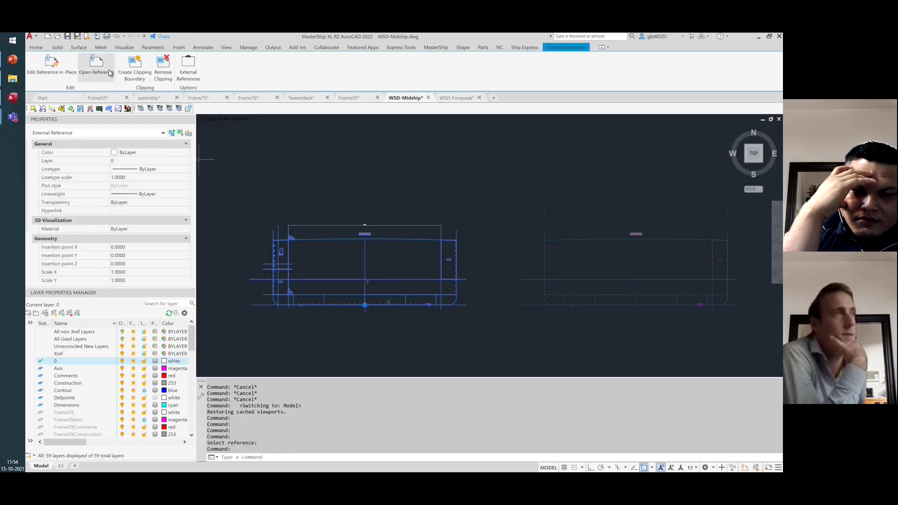
pyautogui.click(110, 73)
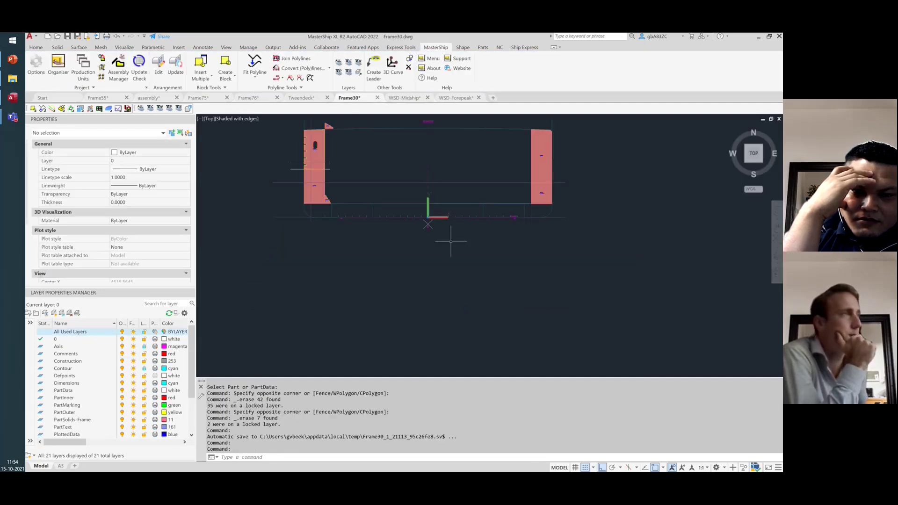
# - Change the Frame30 drawing's visual style to 2D Wireframe
pyautogui.scroll(2, 343, 141)
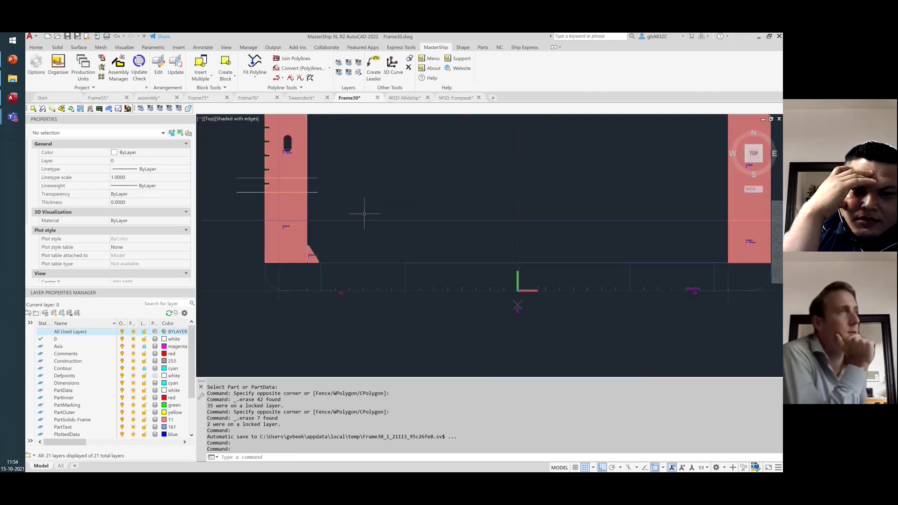
pyautogui.click(235, 120)
pyautogui.click(257, 134)
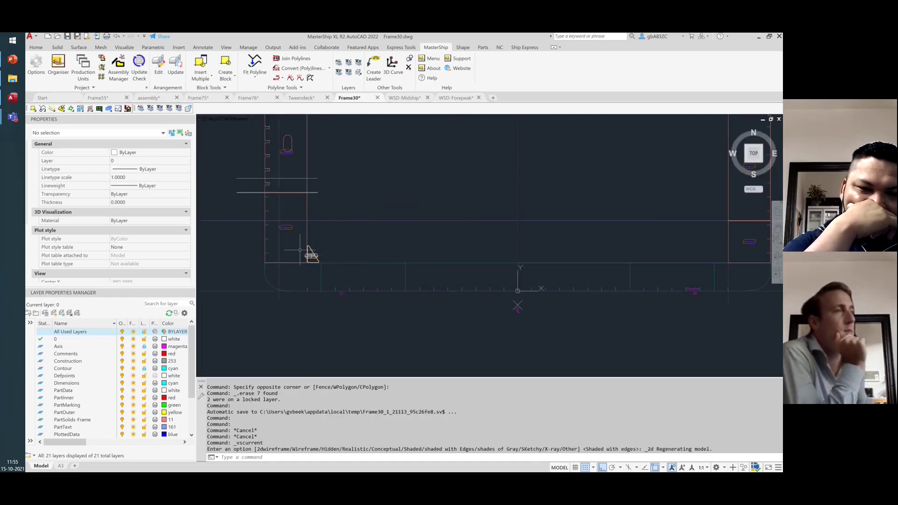
# - With ortho off, reposition the PartData of Frame30's lower-left side part near its bottom edge and rotate it diagonally
pyautogui.click(485, 50)
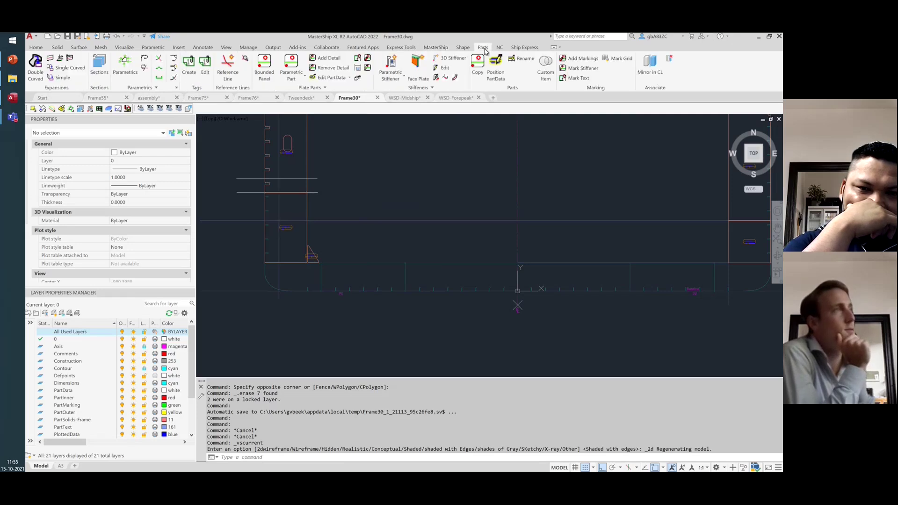
pyautogui.click(497, 70)
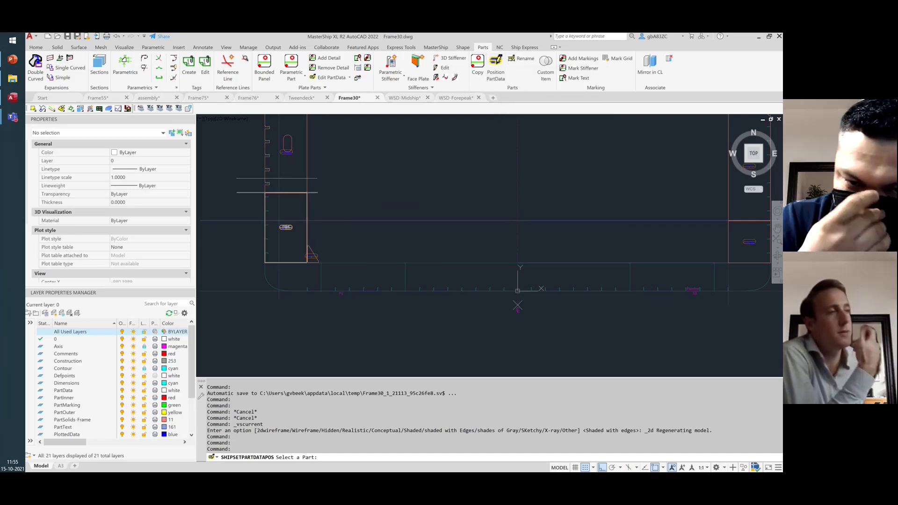
pyautogui.scroll(2, 287, 227)
pyautogui.click(285, 227)
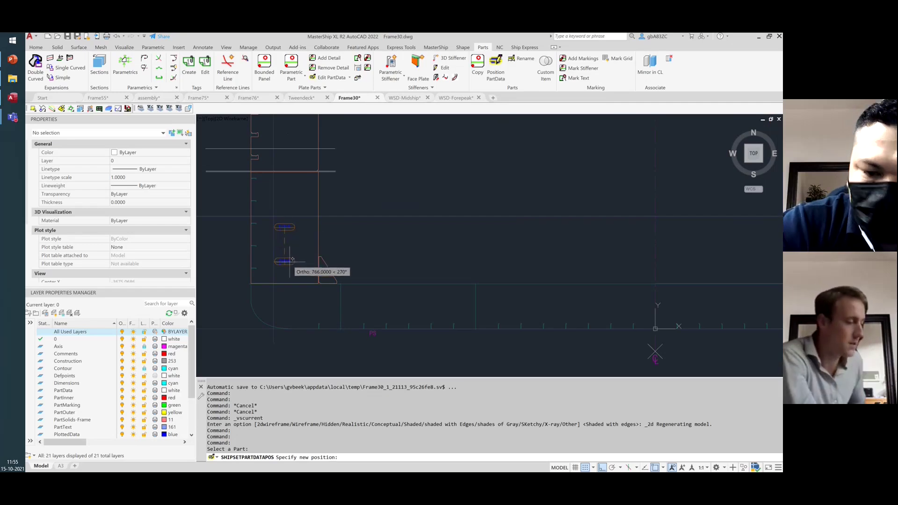
pyautogui.press('F8')
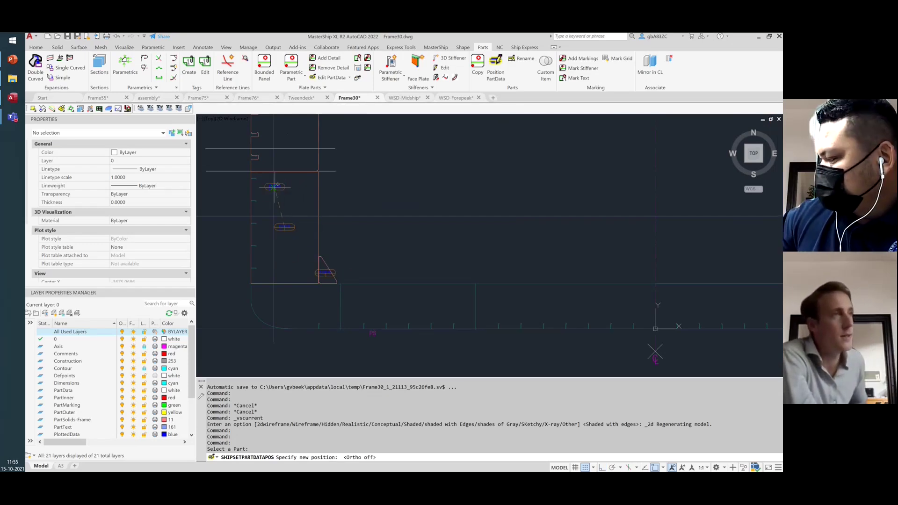
pyautogui.click(285, 274)
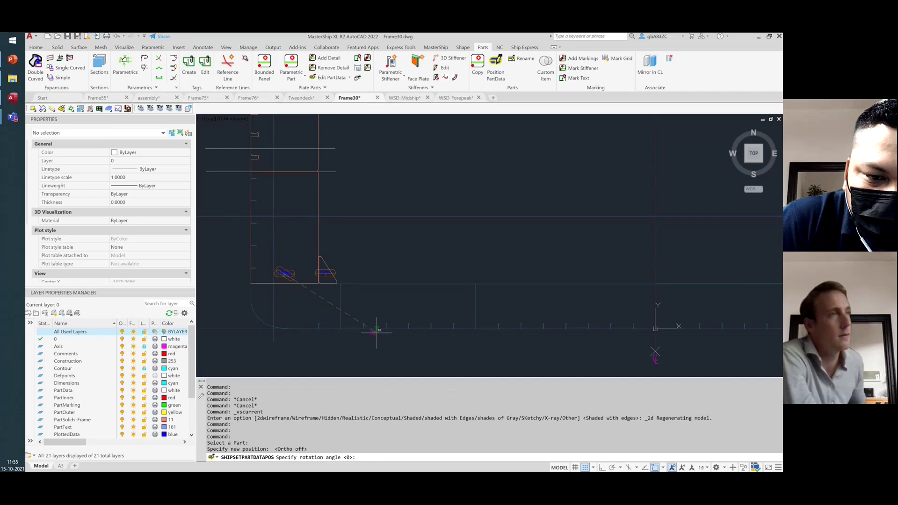
pyautogui.click(396, 213)
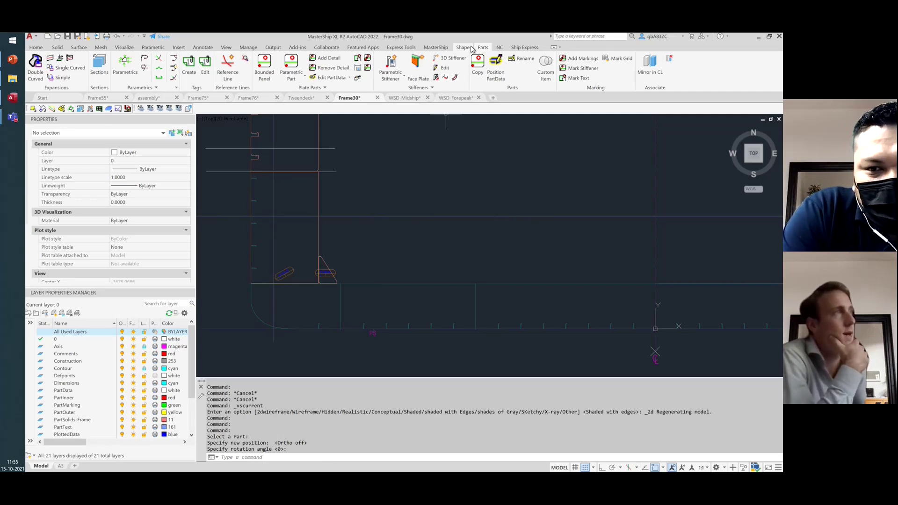
# - Switch to the Microsoft Teams meeting window, unmute the microphone, and return to the Frame30 drawing
pyautogui.click(436, 47)
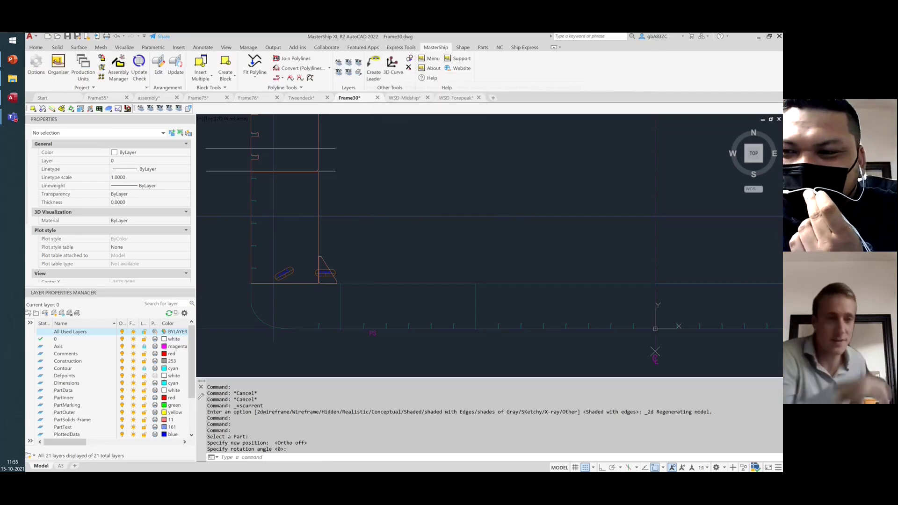
pyautogui.moveTo(12, 120)
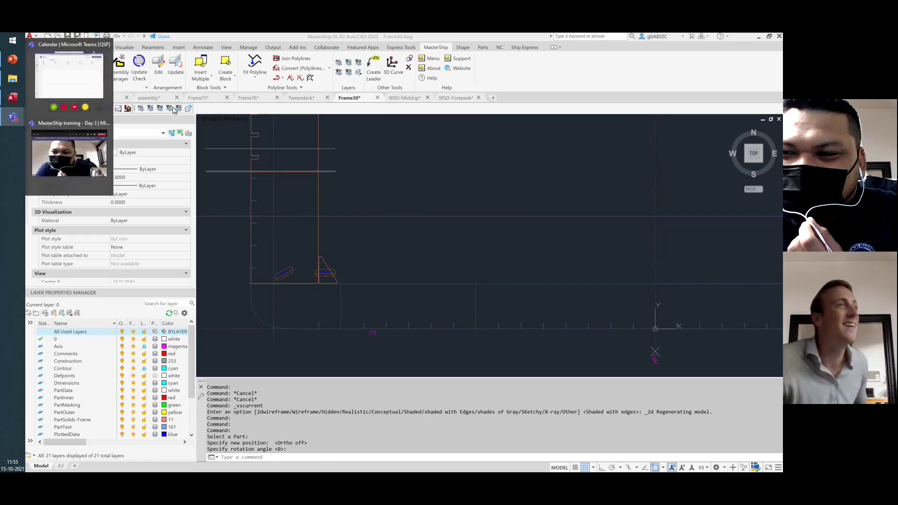
pyautogui.click(70, 159)
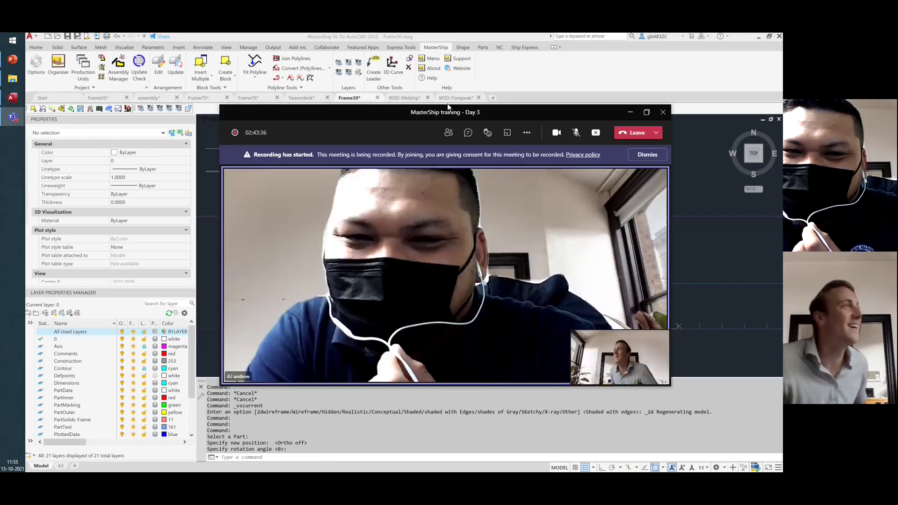
pyautogui.click(577, 133)
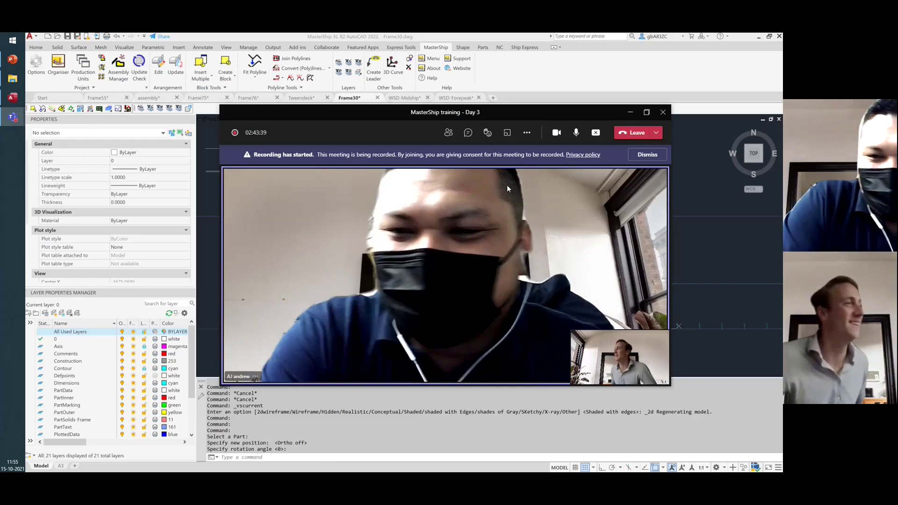
pyautogui.click(588, 74)
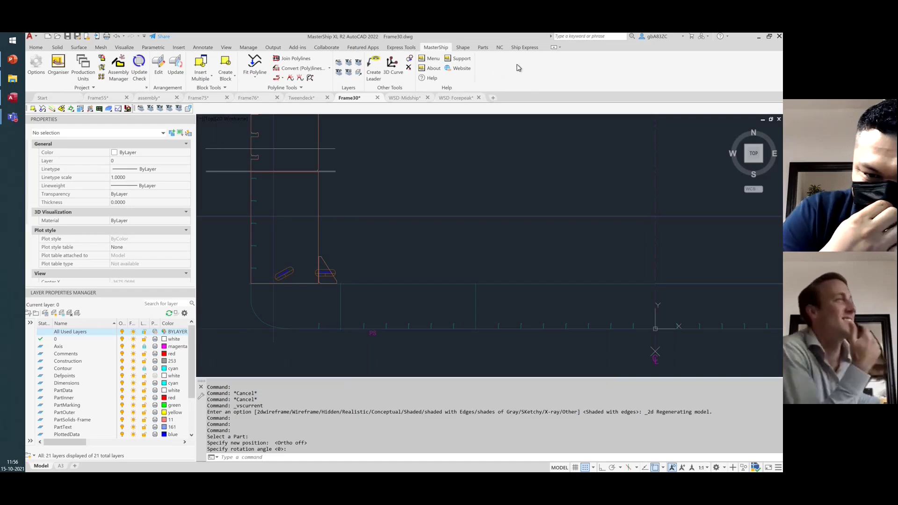
# - Create a leader for the Fr30-4 part label, starting near the upper-left side part's inner edge and ending in the open area inside the frame
pyautogui.click(483, 47)
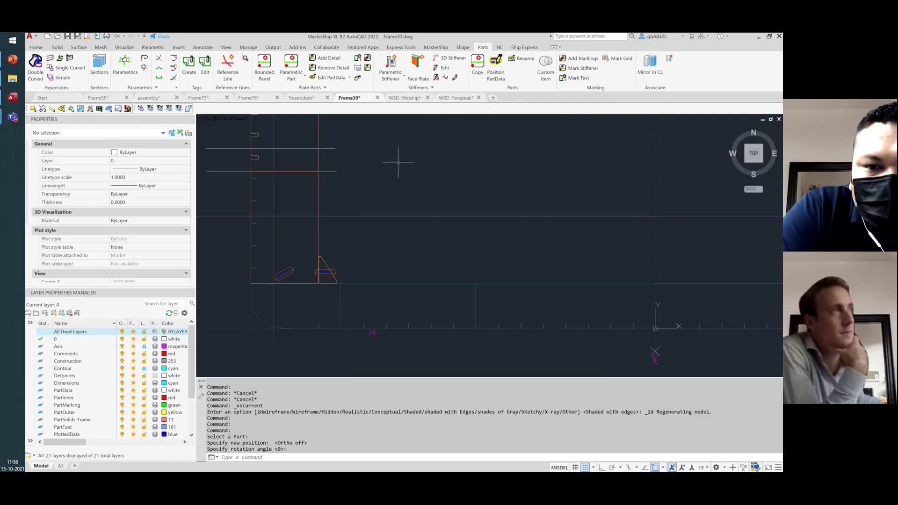
pyautogui.click(443, 48)
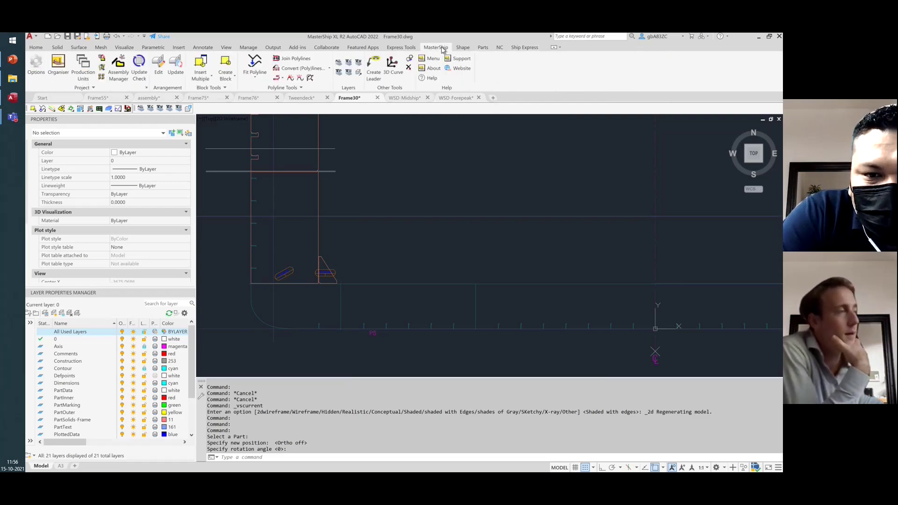
pyautogui.click(373, 75)
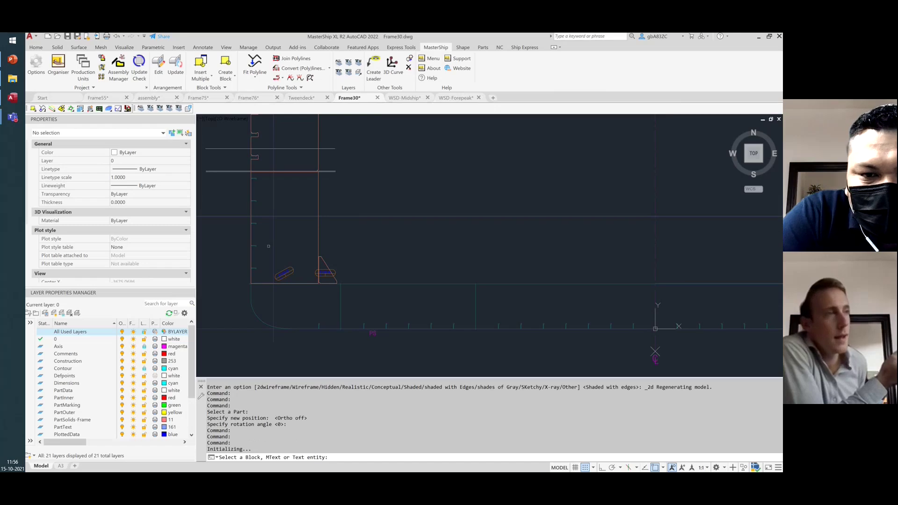
pyautogui.scroll(-5, 280, 276)
pyautogui.scroll(5, 276, 260)
pyautogui.click(280, 210)
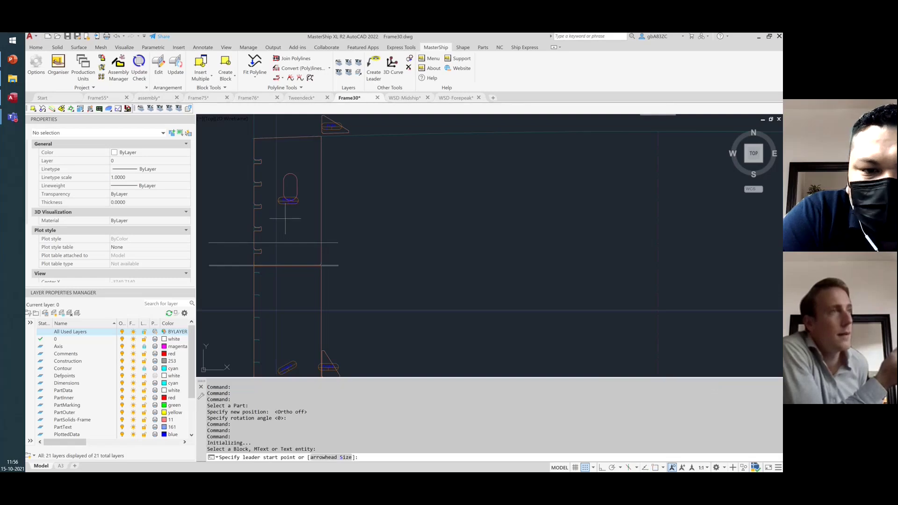
pyautogui.click(313, 227)
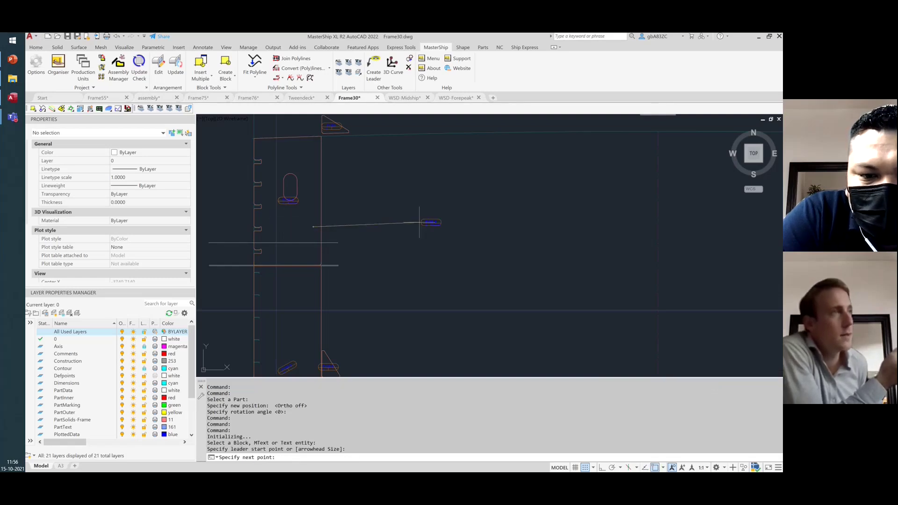
pyautogui.click(378, 204)
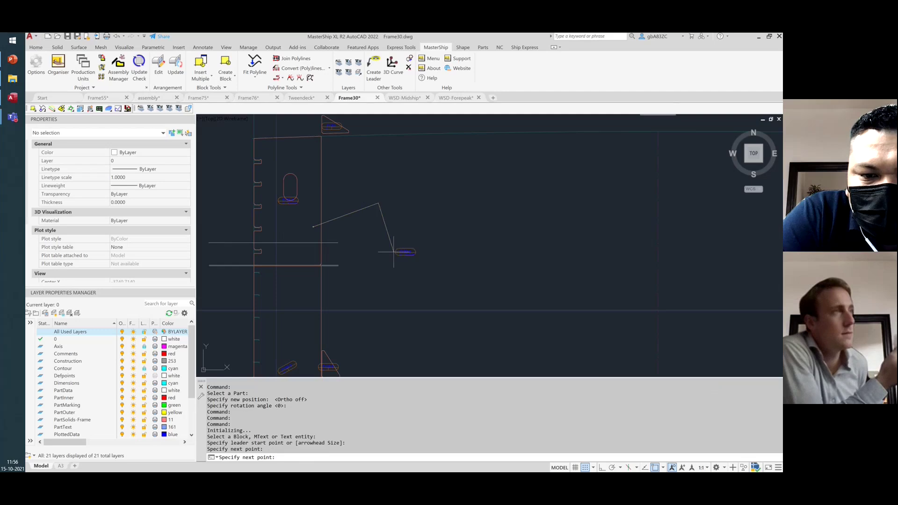
pyautogui.press('Return')
pyautogui.scroll(8, 387, 206)
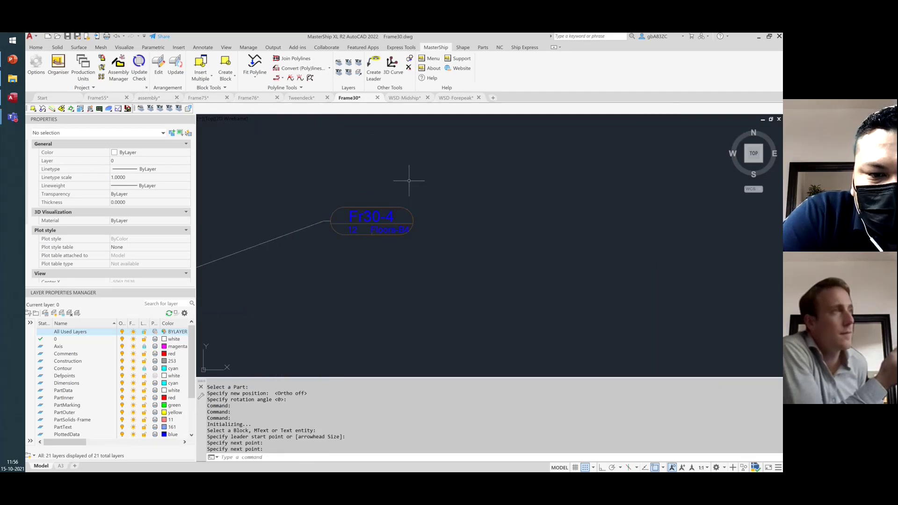
pyautogui.scroll(-6, 395, 251)
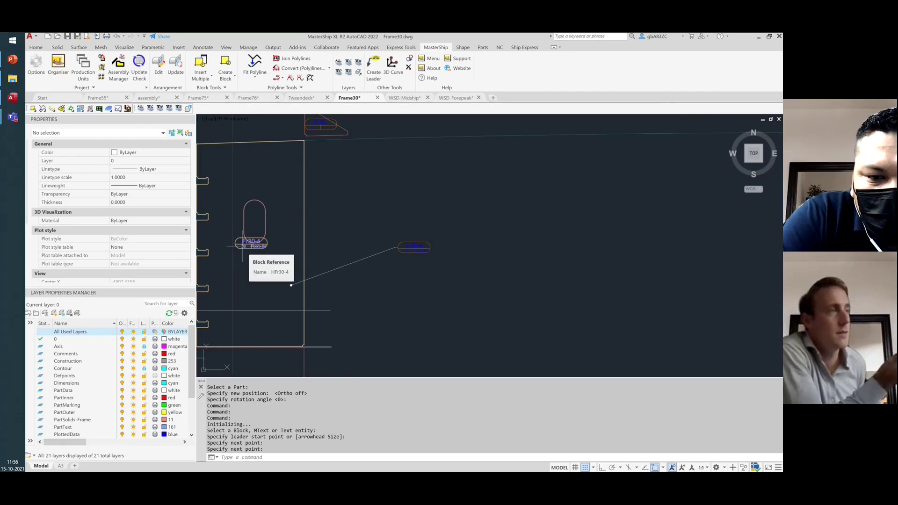
# - Switch to the WSD-Midship drawing and reload the modified Frame30 external reference
pyautogui.scroll(-4, 403, 248)
pyautogui.scroll(-2, 275, 235)
pyautogui.scroll(2, 536, 268)
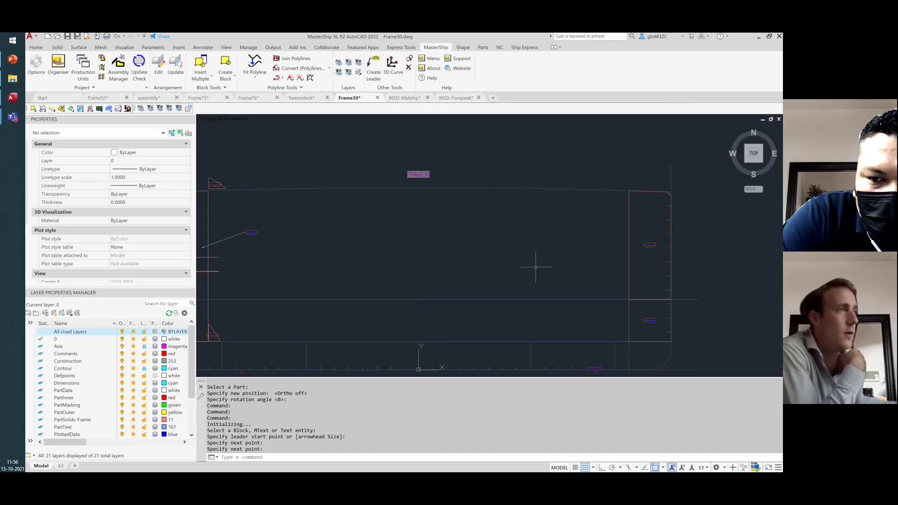
pyautogui.scroll(-2, 487, 253)
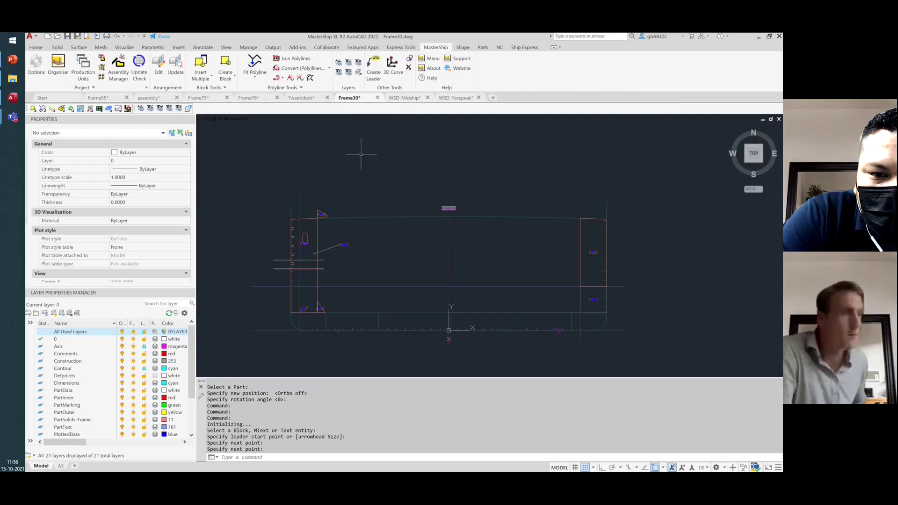
pyautogui.click(413, 102)
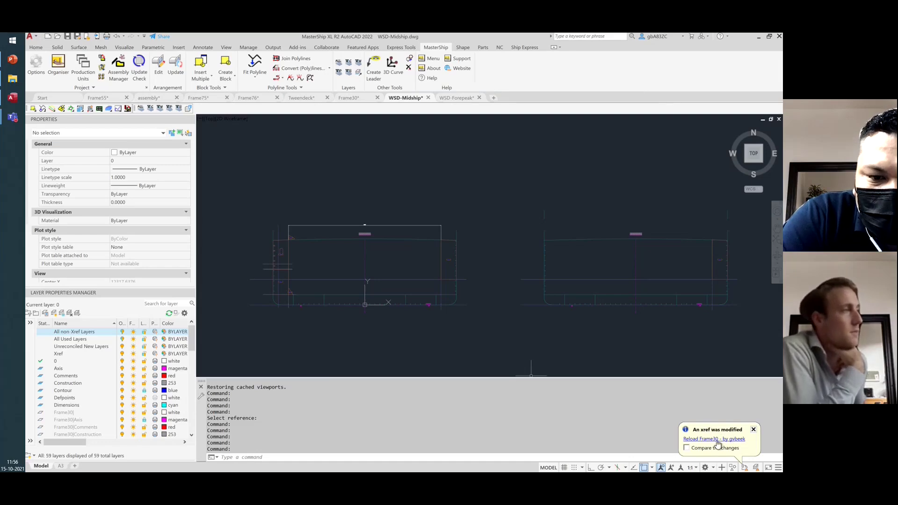
pyautogui.click(716, 440)
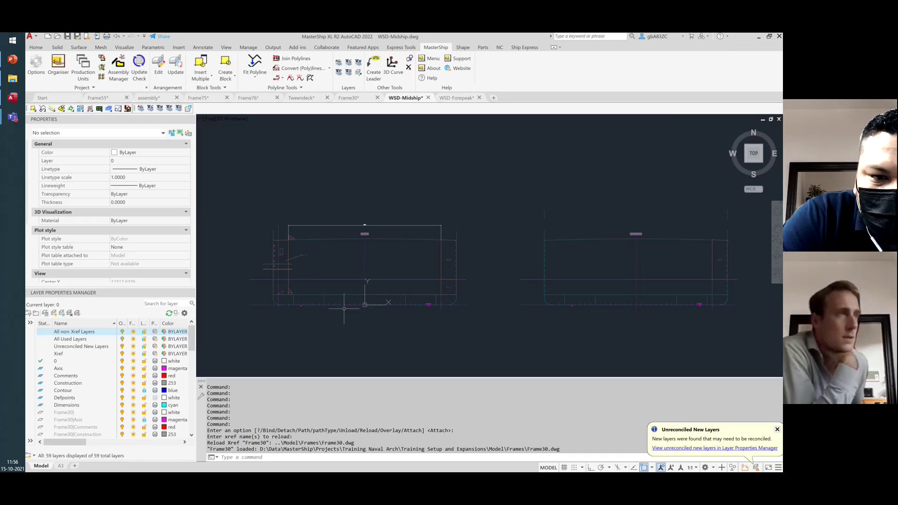
# - In the A3 layout, enlarge and centre Frame30 inside its viewport so it fills the sheet width, and return to paper space
pyautogui.click(60, 465)
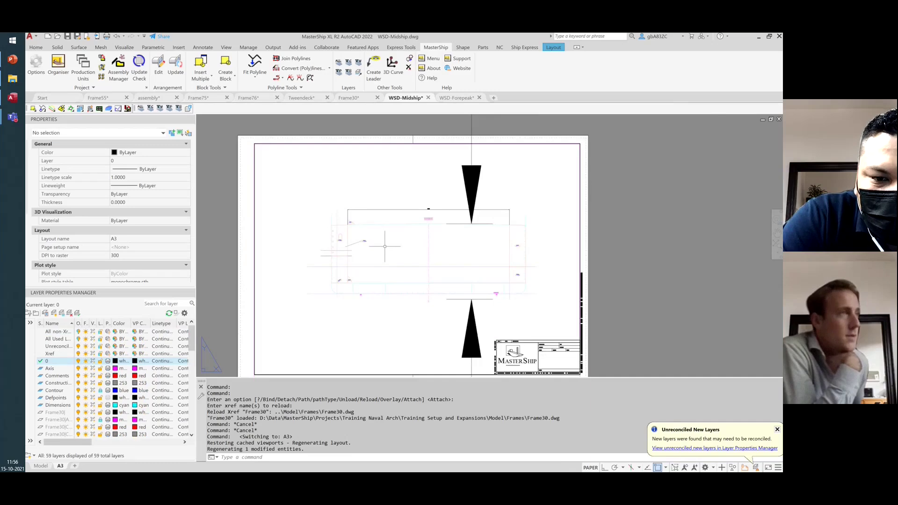
pyautogui.scroll(2, 386, 246)
pyautogui.scroll(-2, 359, 256)
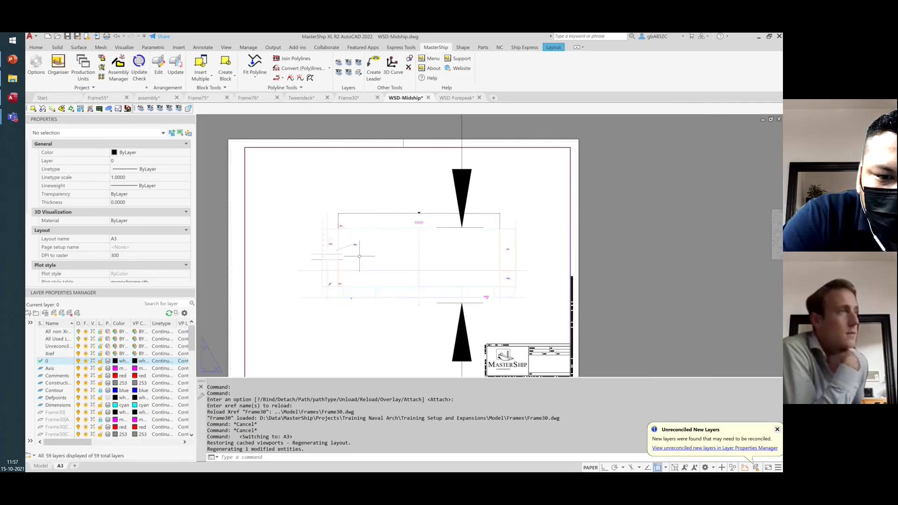
pyautogui.doubleClick(412, 274)
pyautogui.scroll(3, 383, 228)
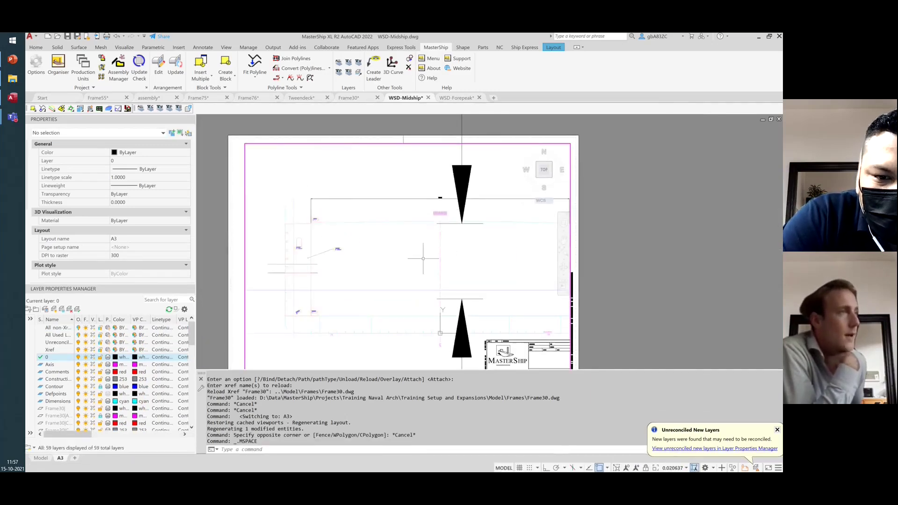
pyautogui.moveTo(378, 251); pyautogui.dragTo(345, 224, button='middle')
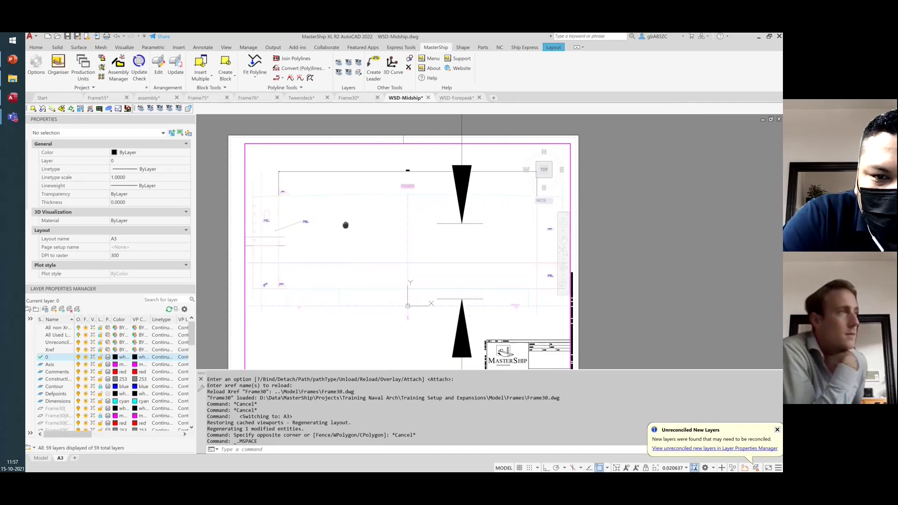
pyautogui.doubleClick(626, 197)
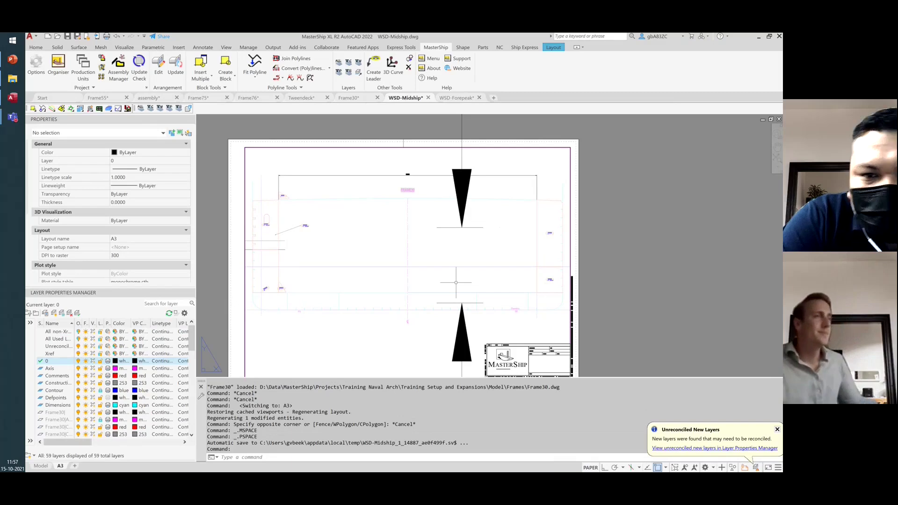
# - Delete the vertical dimension with the oversized arrowheads from the A3 layout
pyautogui.click(463, 213)
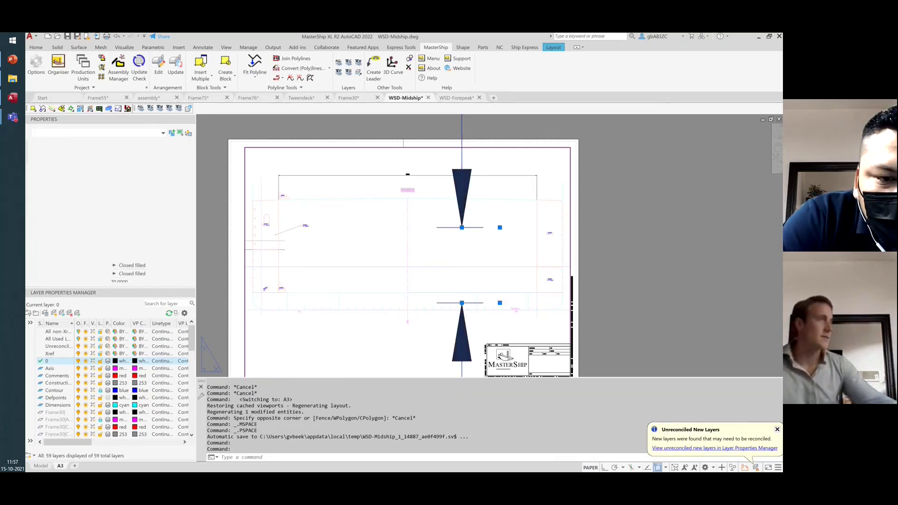
pyautogui.press('Delete')
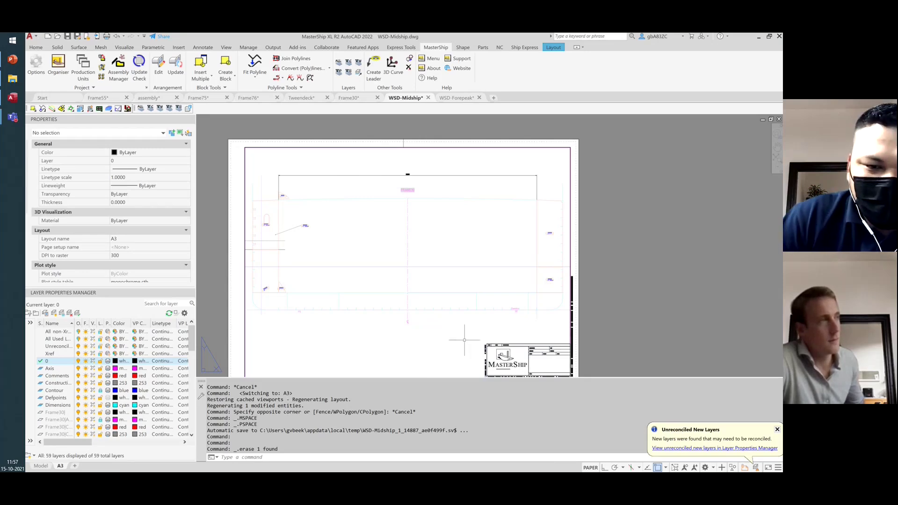
pyautogui.scroll(-2, 629, 236)
pyautogui.scroll(2, 584, 345)
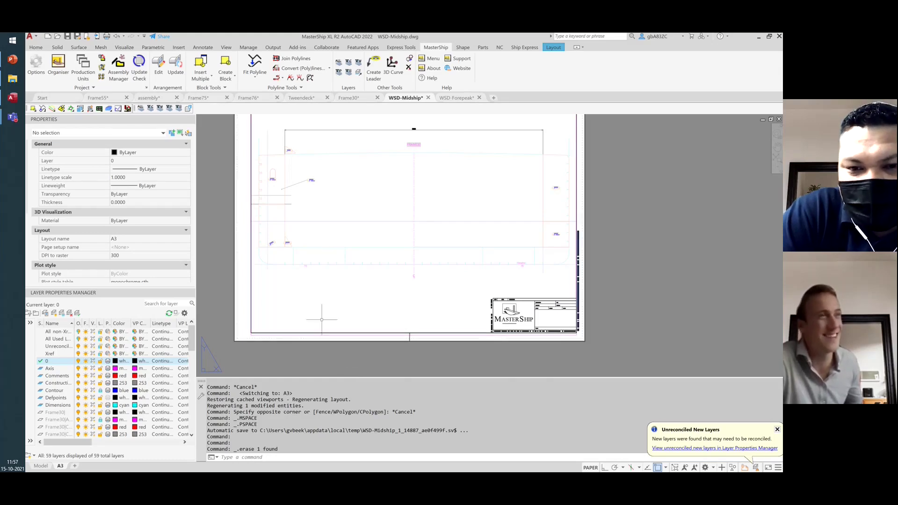
# - In File Explorer, browse to the Templates folder of the Training Setup and Expansions project and select workshop.dwt
pyautogui.click(12, 78)
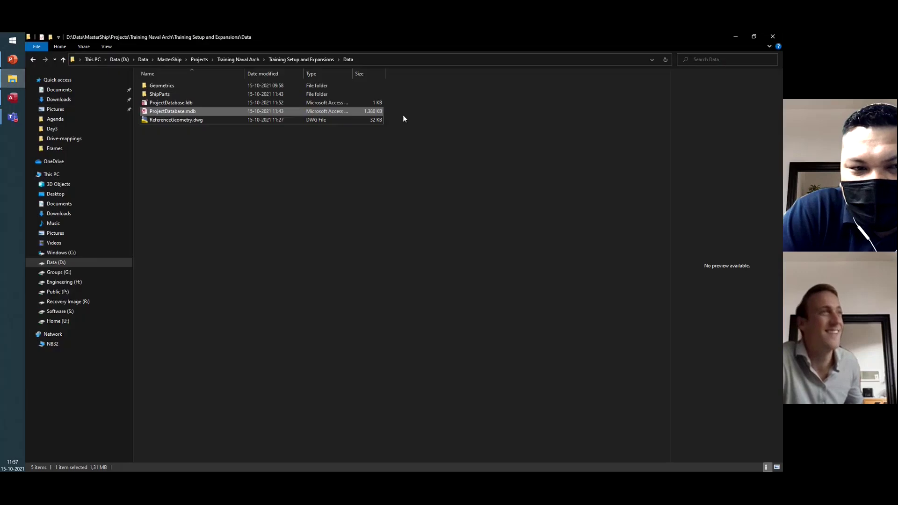
pyautogui.click(206, 59)
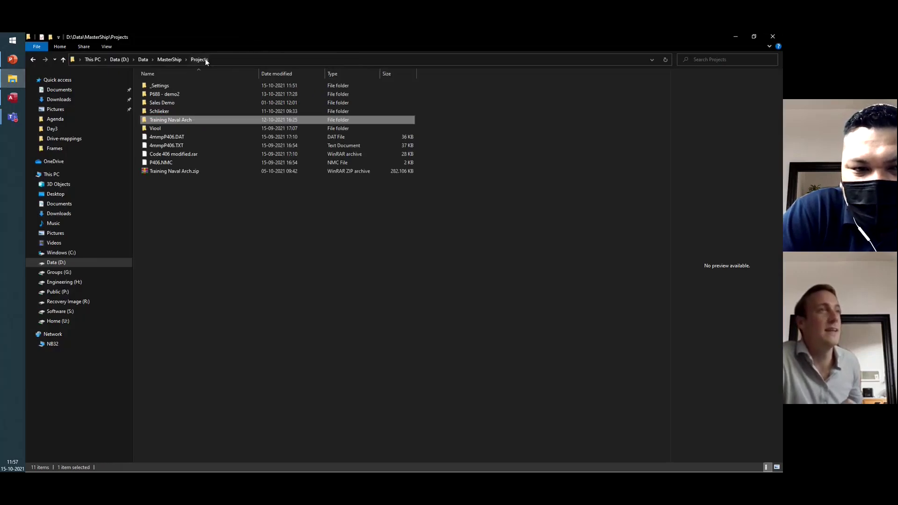
pyautogui.doubleClick(173, 119)
pyautogui.doubleClick(184, 128)
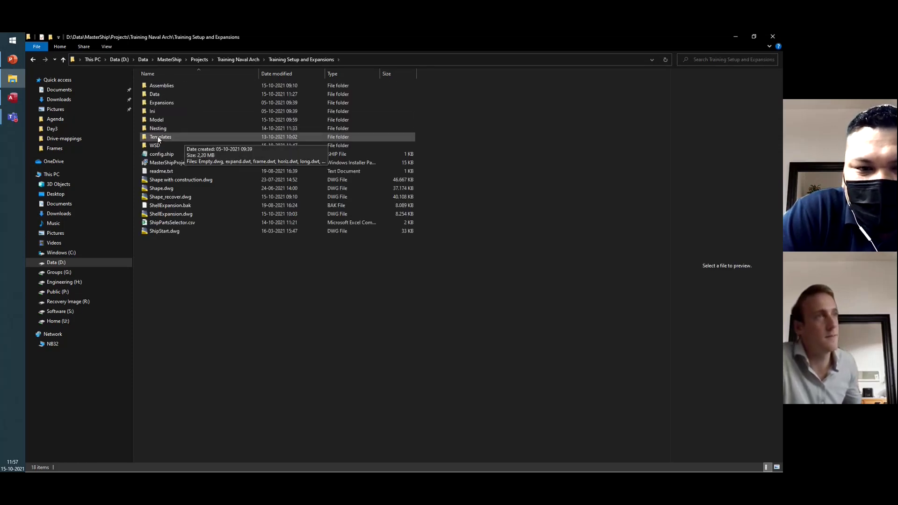
pyautogui.doubleClick(161, 137)
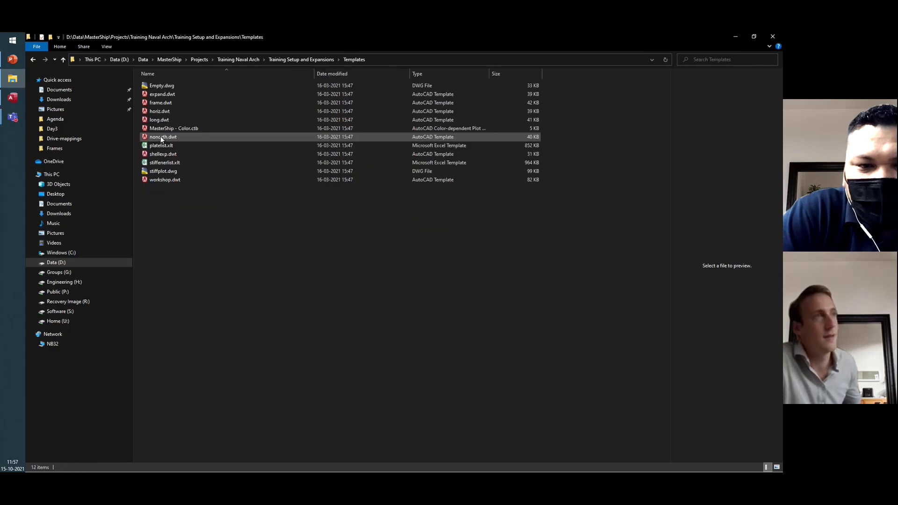
pyautogui.click(168, 131)
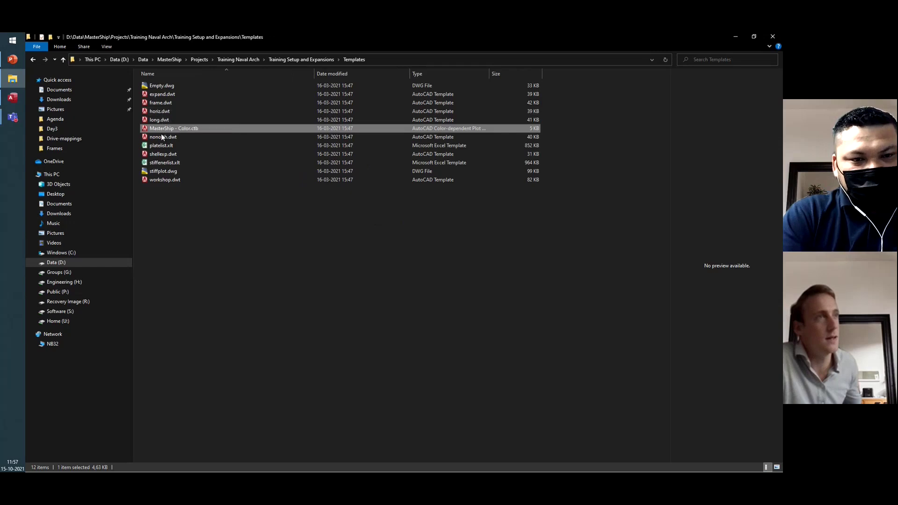
pyautogui.click(164, 181)
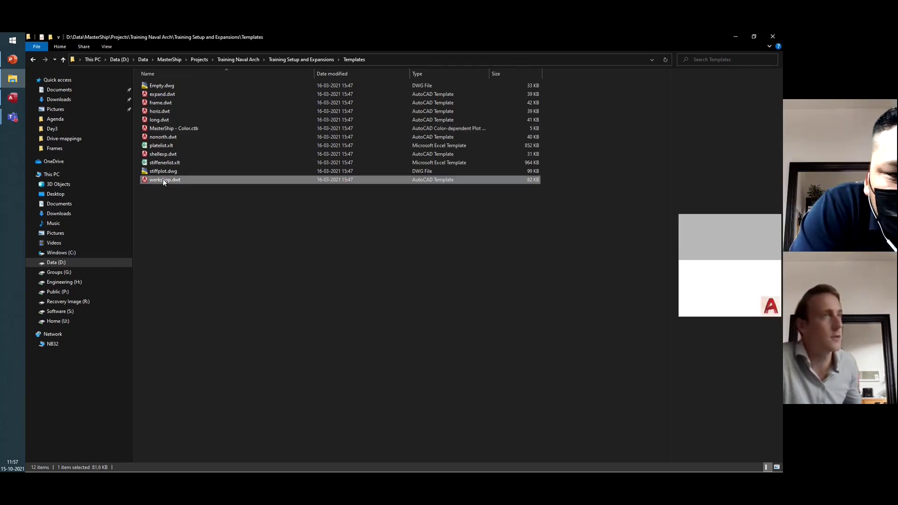
# - Open a new drawing from workshop.dwt in AutoCAD, inspect its extents, and close it without saving
pyautogui.click(753, 36)
pyautogui.scroll(-1, 548, 169)
pyautogui.moveTo(545, 187); pyautogui.dragTo(516, 100)
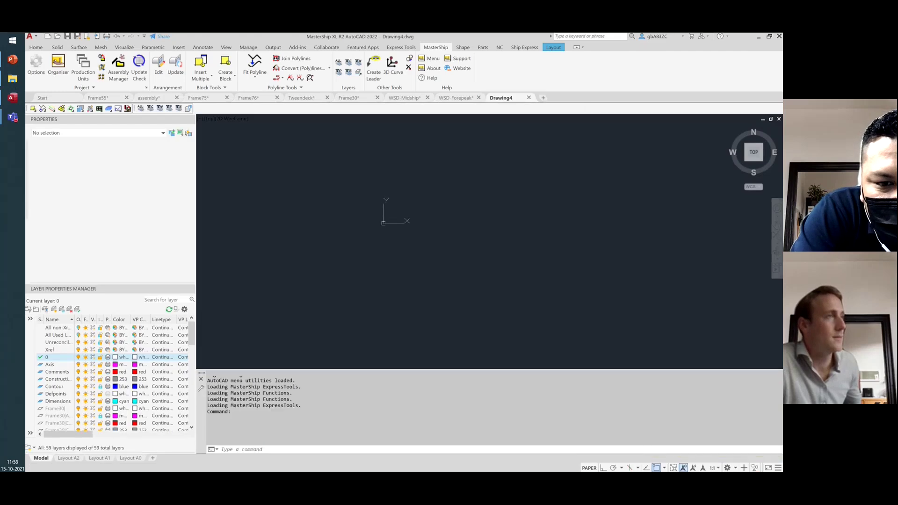
pyautogui.write('z')
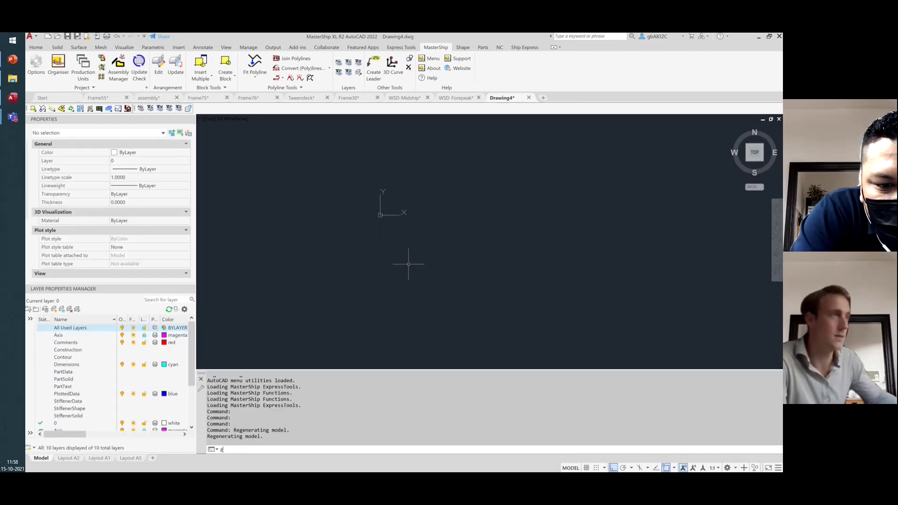
pyautogui.press('Return')
pyautogui.write('e')
pyautogui.press('Return')
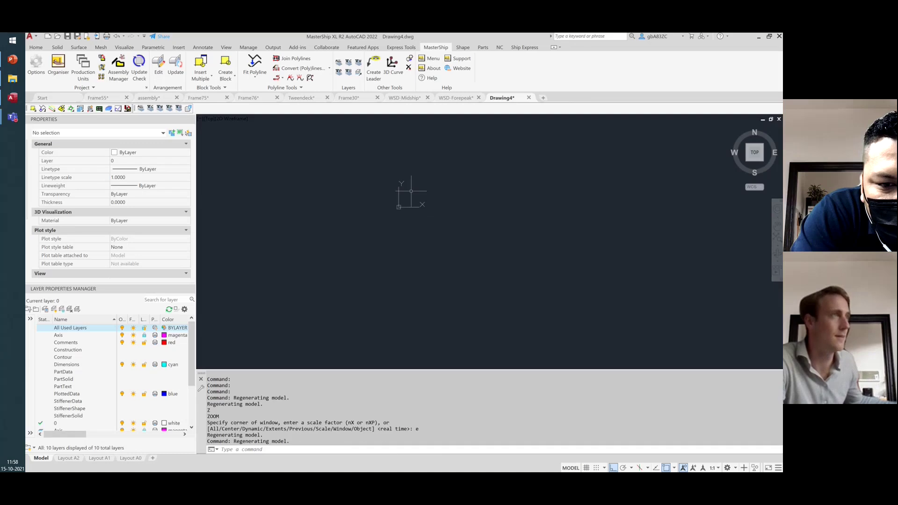
pyautogui.click(530, 98)
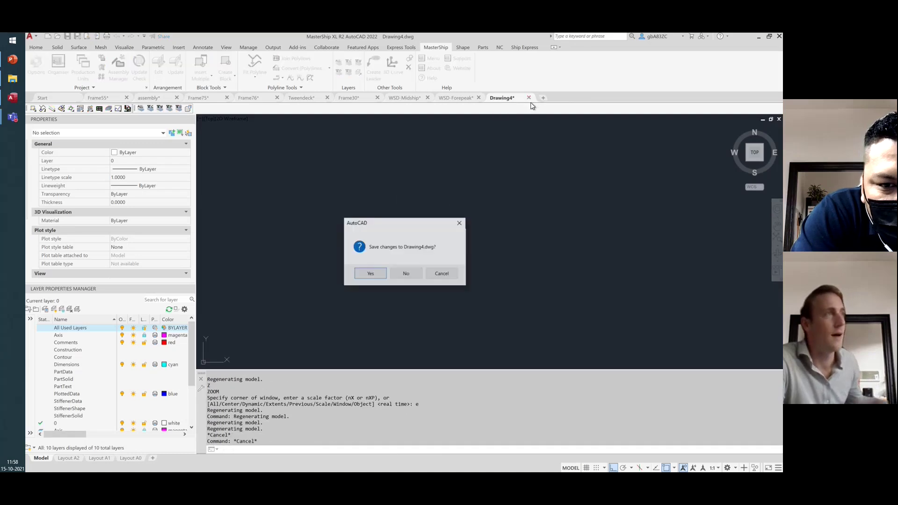
pyautogui.click(407, 275)
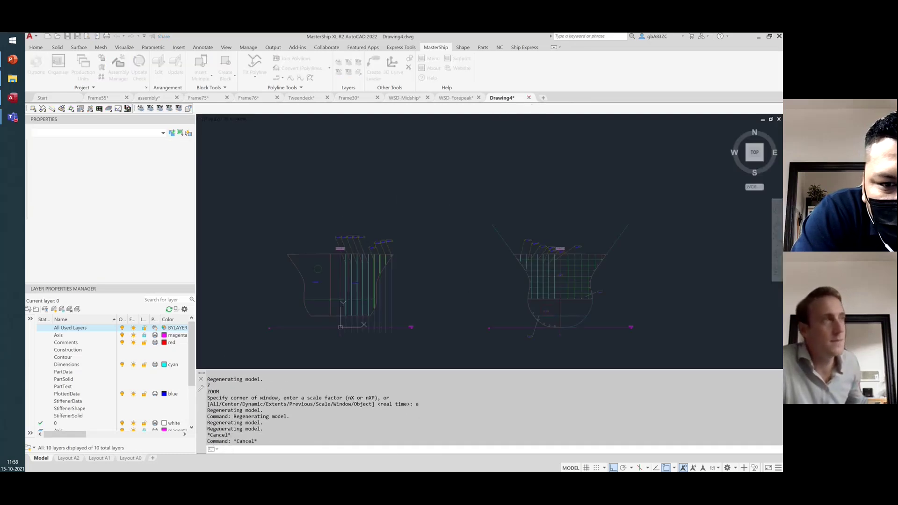
# - Return to the project's Templates folder in File Explorer at full size and select the MasterShip - Color.ctb plot style file
pyautogui.click(18, 80)
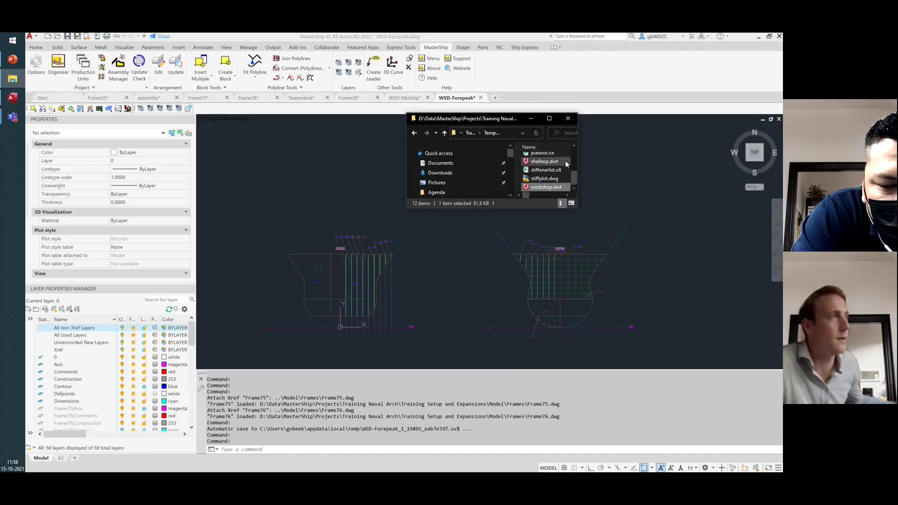
pyautogui.click(550, 119)
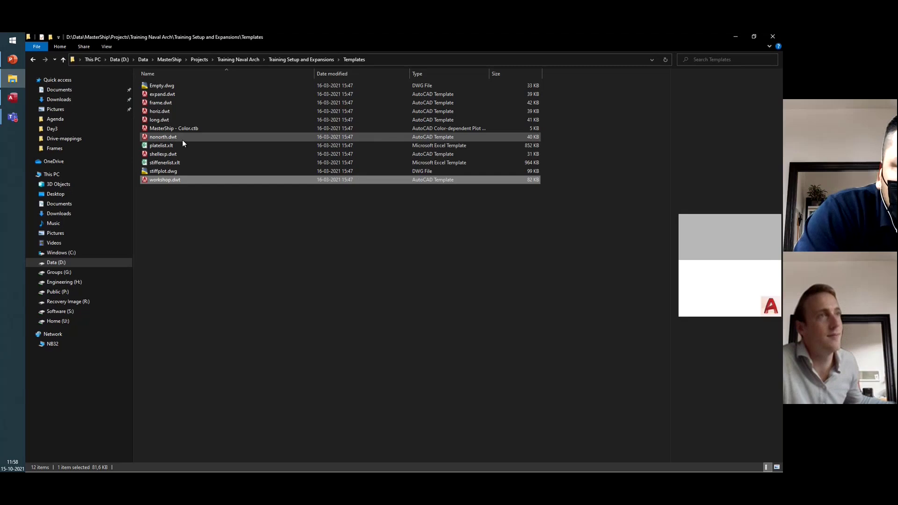
pyautogui.click(181, 169)
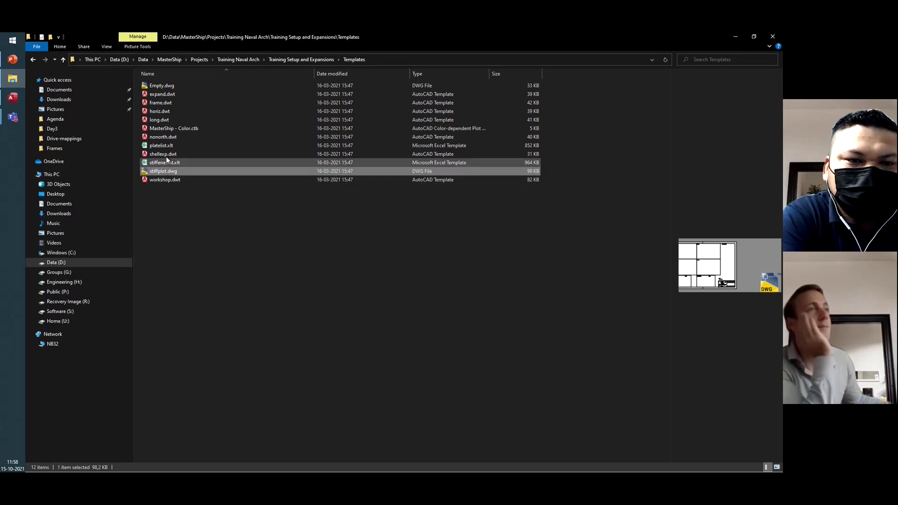
pyautogui.click(178, 128)
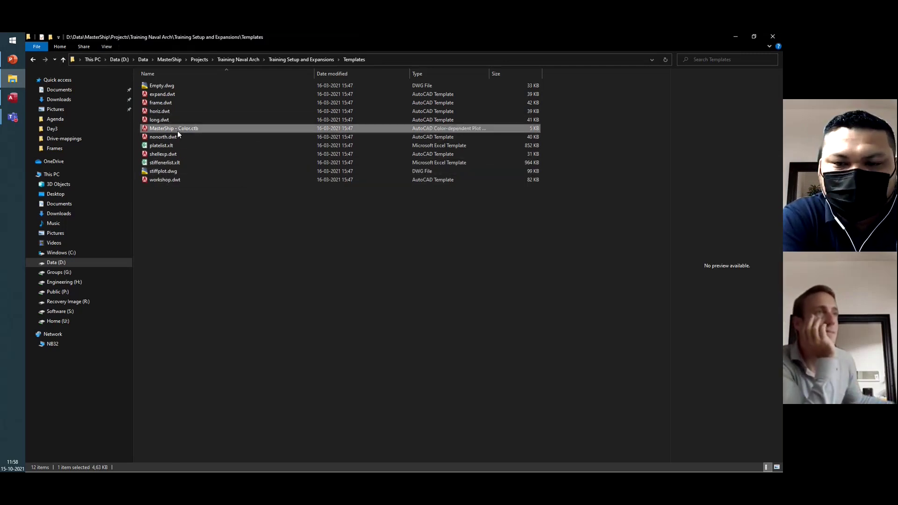
# - Check Empty.dwg and workshop.dwt in the project's Templates folder, and close File Explorer to return to AutoCAD
pyautogui.click(170, 88)
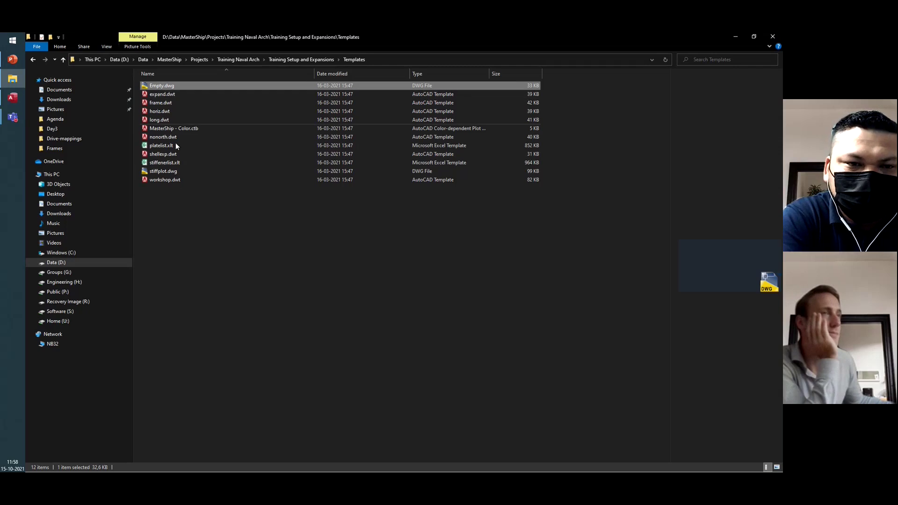
pyautogui.click(199, 205)
pyautogui.click(169, 183)
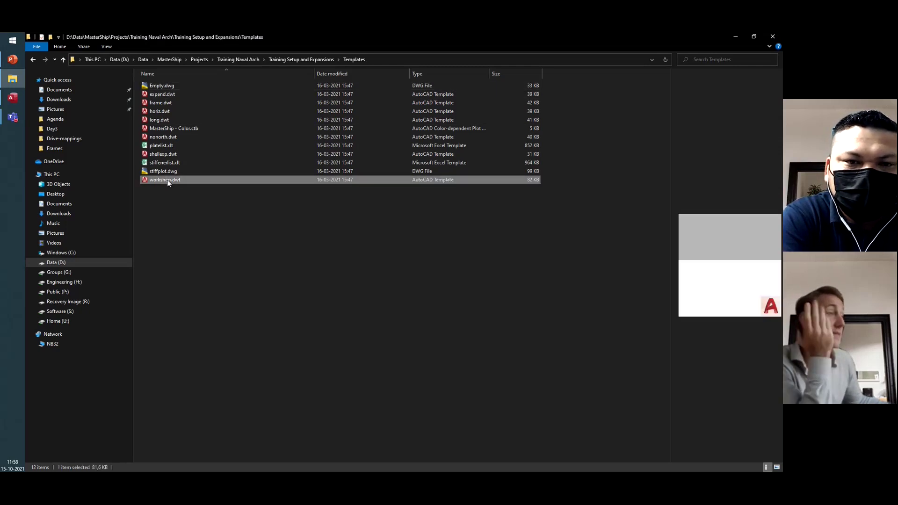
pyautogui.rightClick(164, 178)
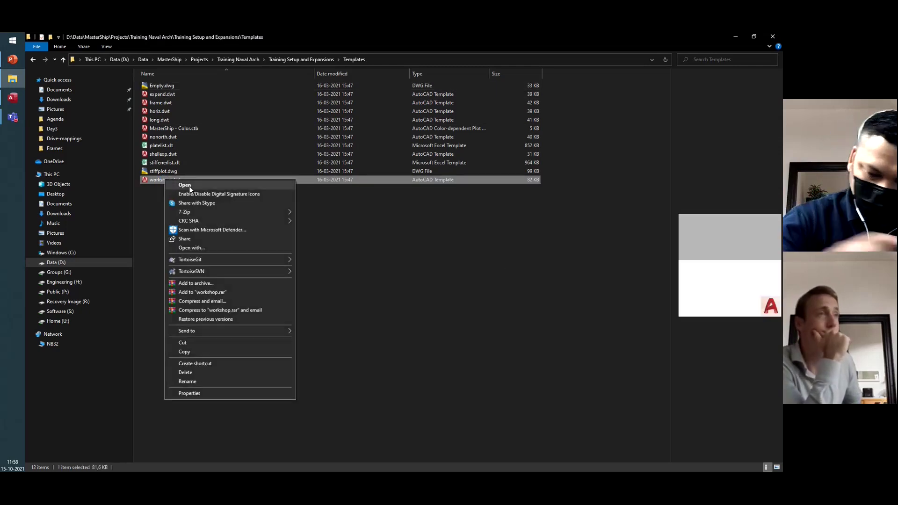
pyautogui.click(185, 185)
pyautogui.click(753, 37)
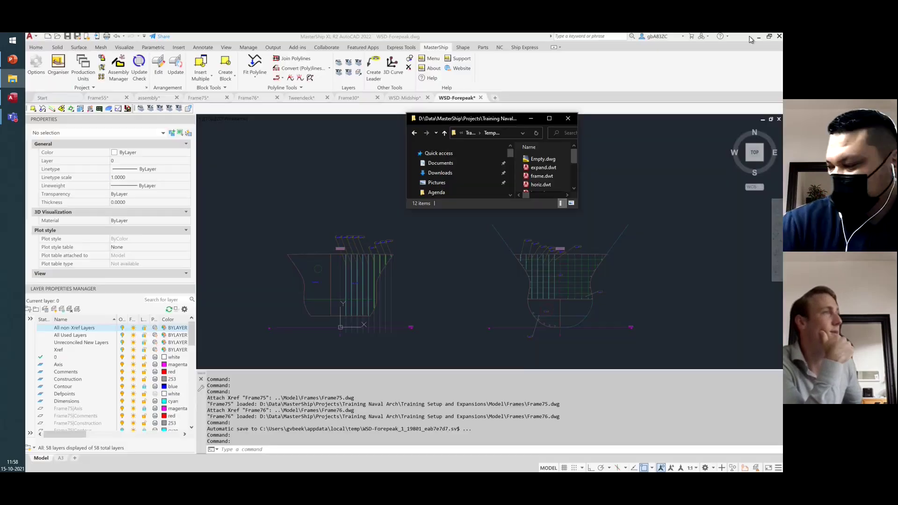
pyautogui.click(567, 118)
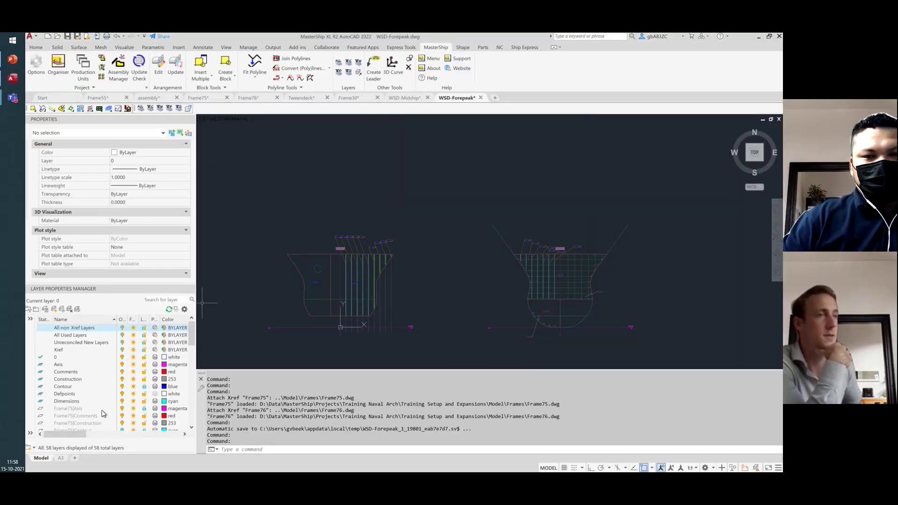
# - Review the A3 layout of WSD-Forepeak, and inspect the second frame reference in the model space of WSD-Midship
pyautogui.click(60, 459)
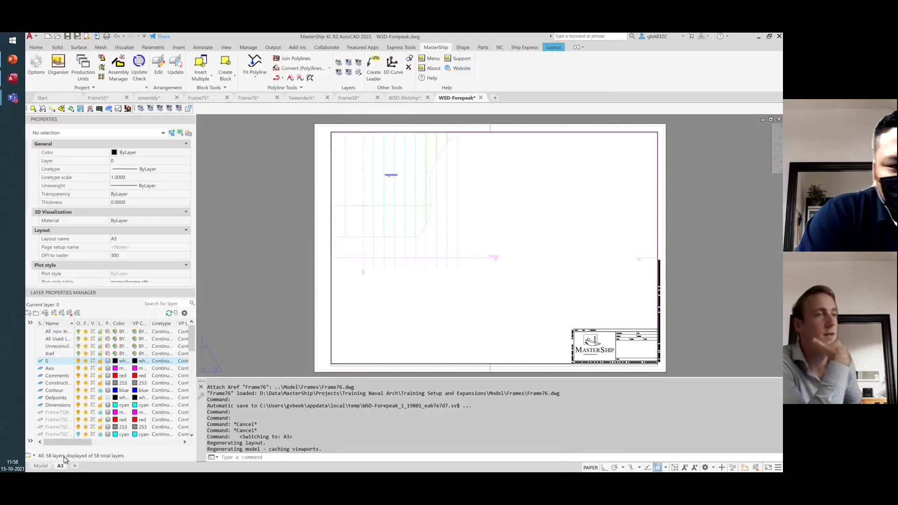
pyautogui.click(417, 96)
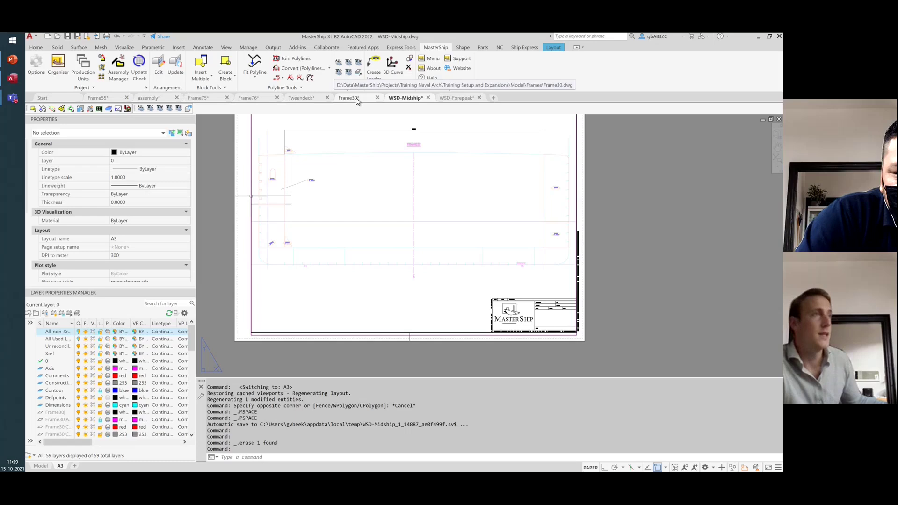
pyautogui.click(41, 466)
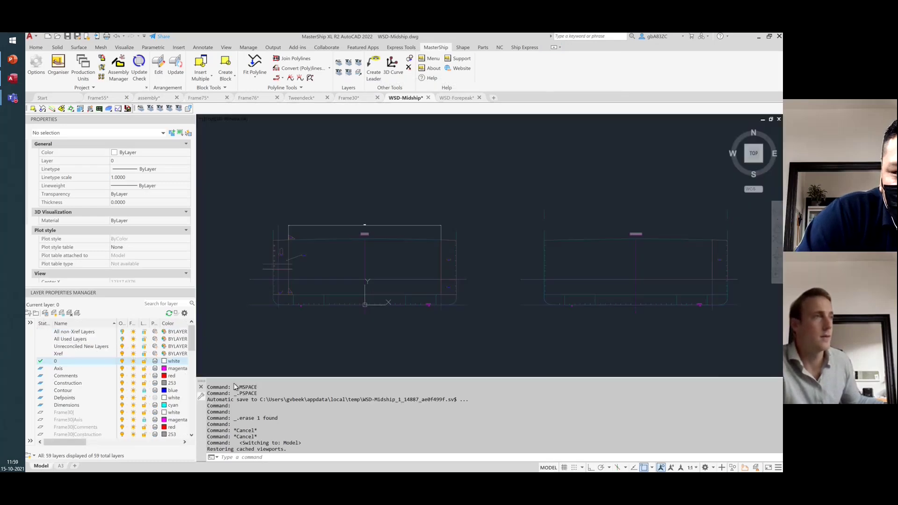
pyautogui.scroll(-2, 243, 243)
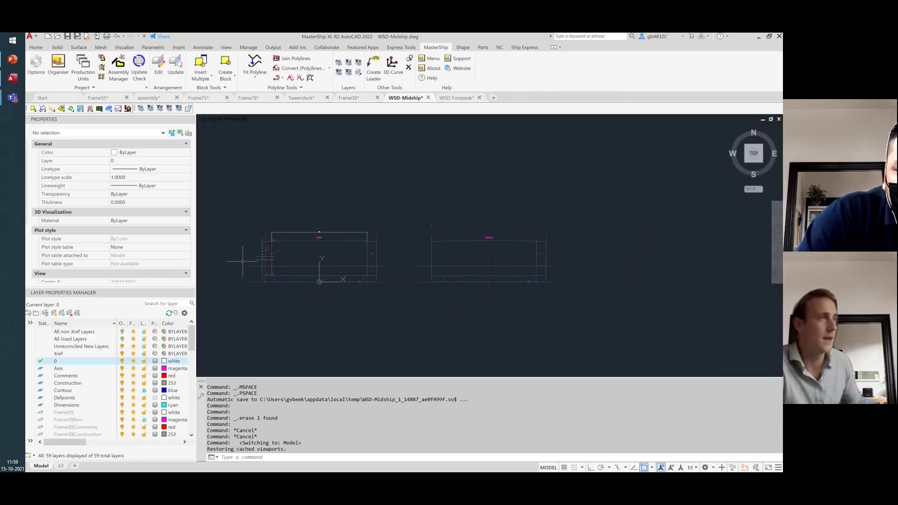
pyautogui.click(447, 260)
pyautogui.click(422, 214)
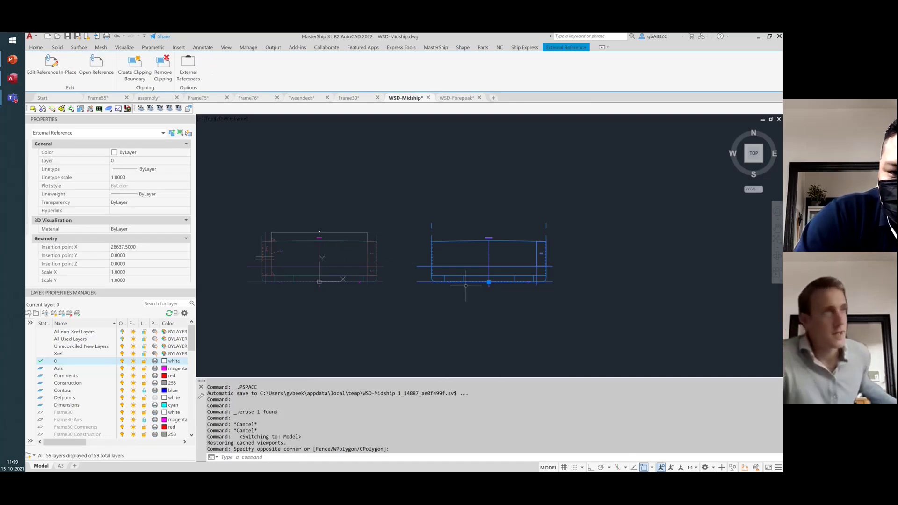
pyautogui.press('Escape')
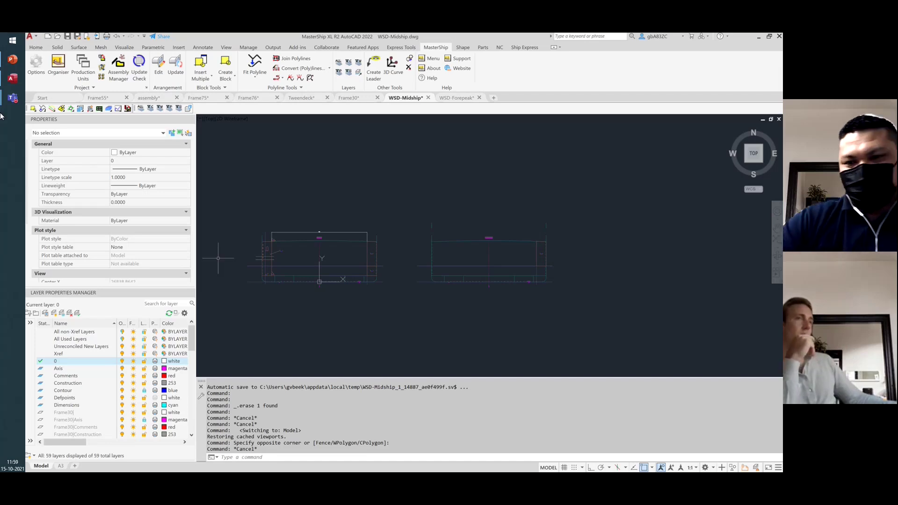
# - Switch to PowerPoint, view the Construction Drawings slide of the day 3 presentation, and minimize the presentation
pyautogui.click(14, 61)
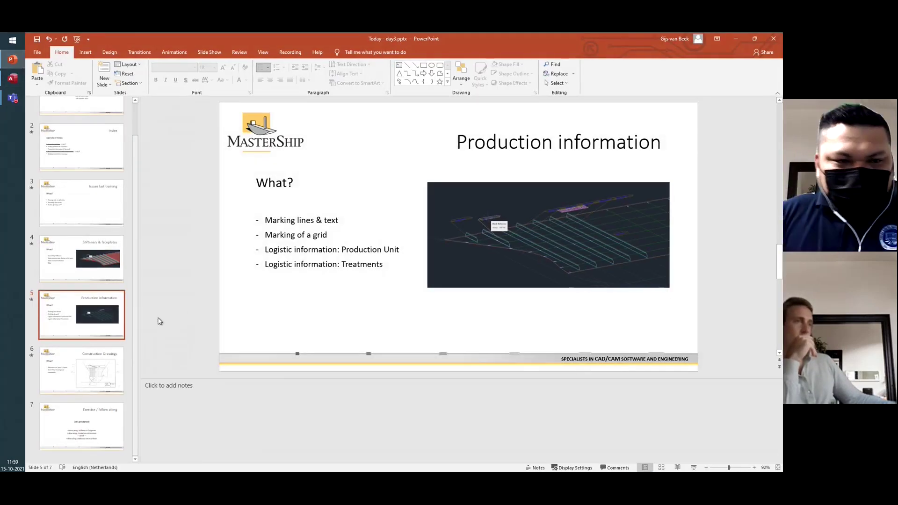
pyautogui.click(72, 372)
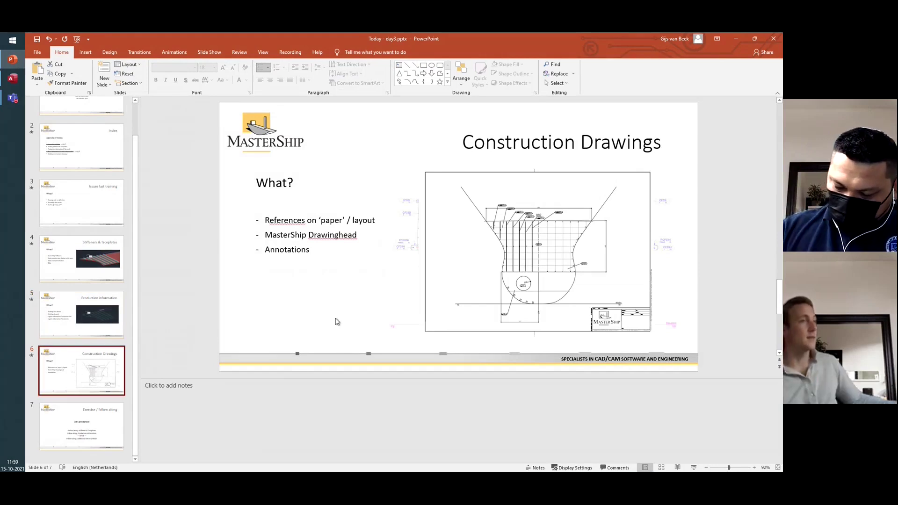
pyautogui.click(736, 38)
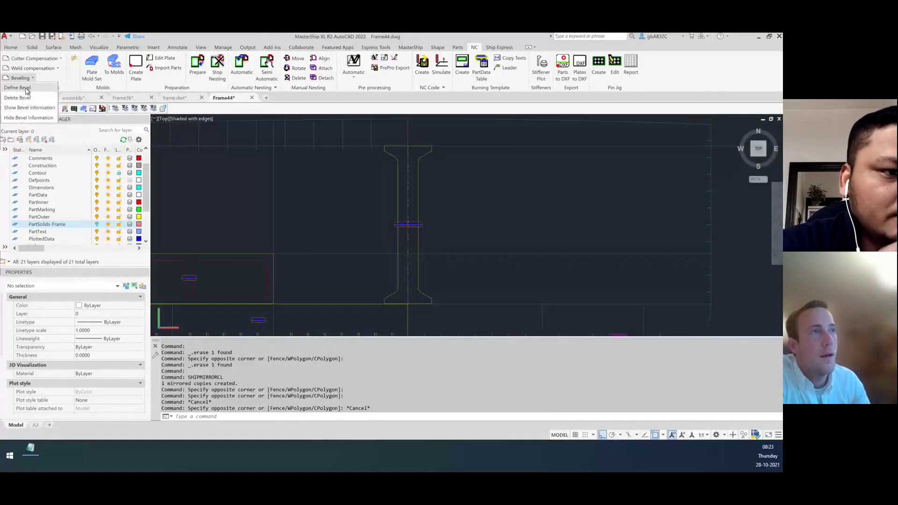
# - Define a bevel on the centreline edge of part A4400G in Frame44 with start and end angles of 60
pyautogui.click(26, 91)
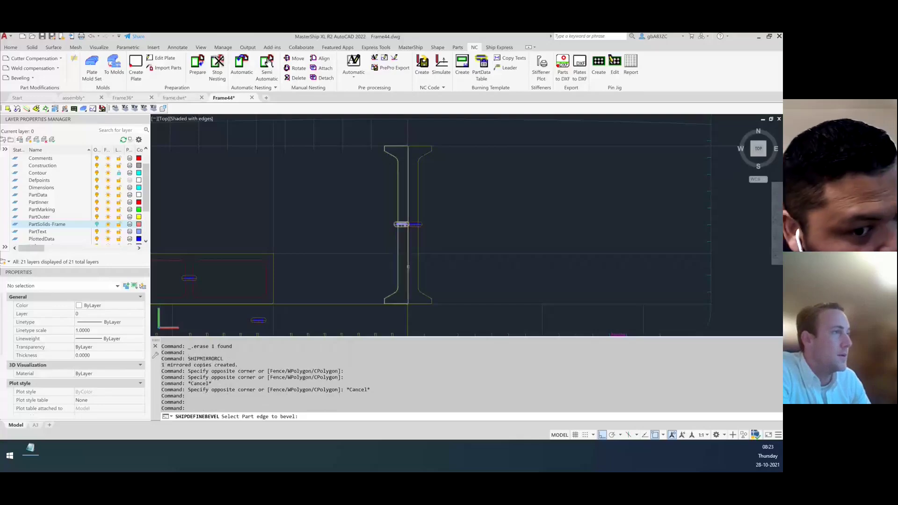
pyautogui.click(407, 267)
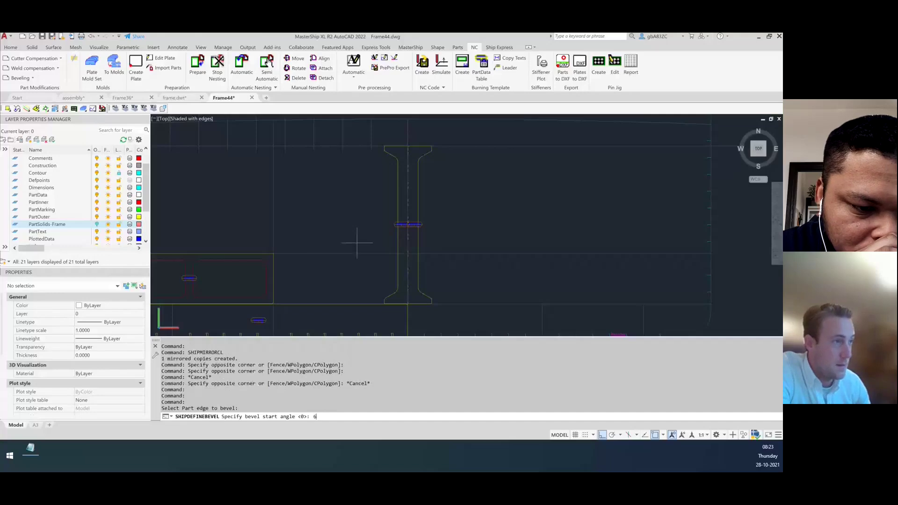
pyautogui.press('Return')
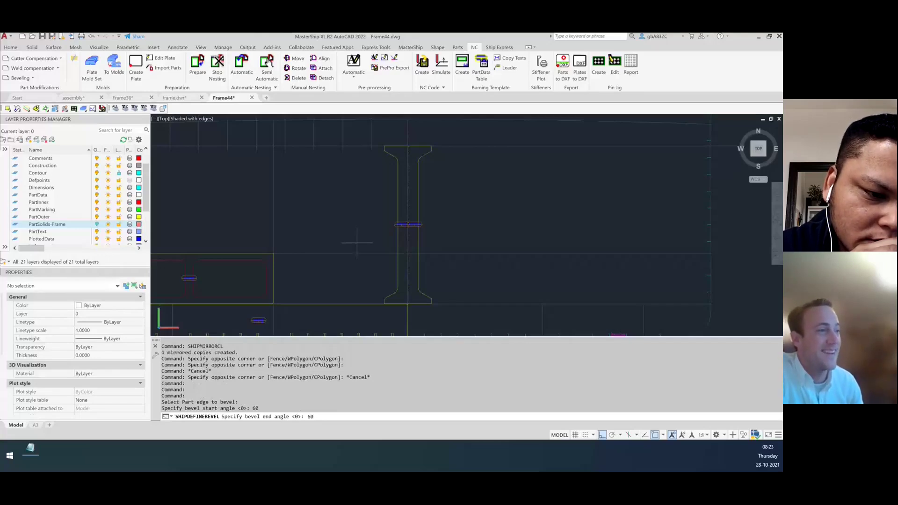
pyautogui.press('Return')
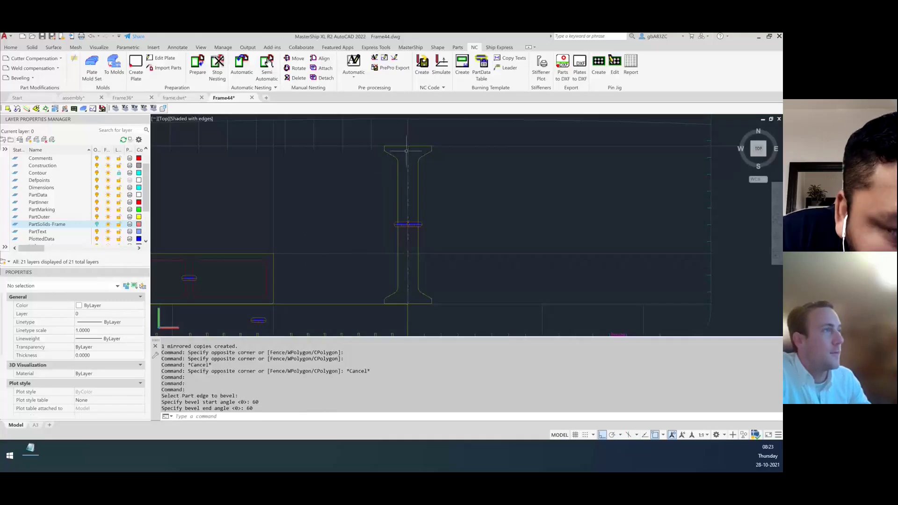
# - Turn on the bevel information in Frame44 and examine the text beside the A4400G and A4400GS labels
pyautogui.click(21, 78)
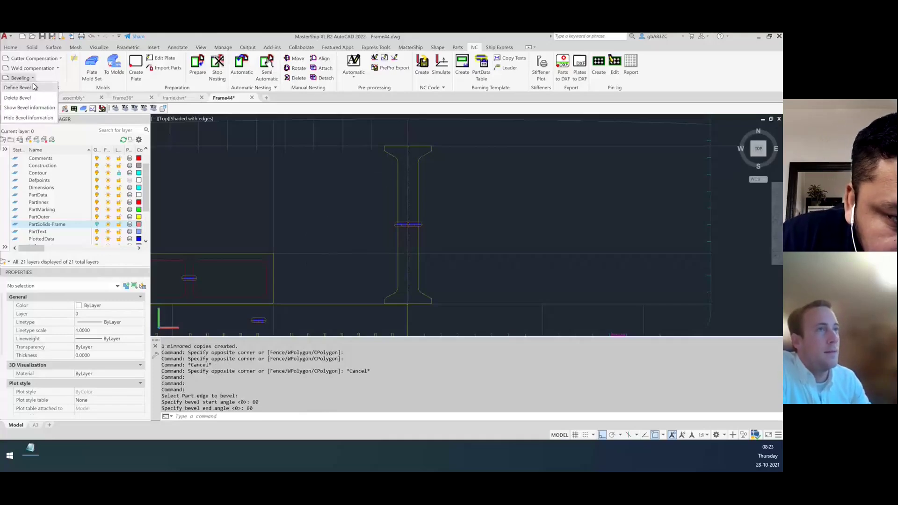
pyautogui.click(17, 109)
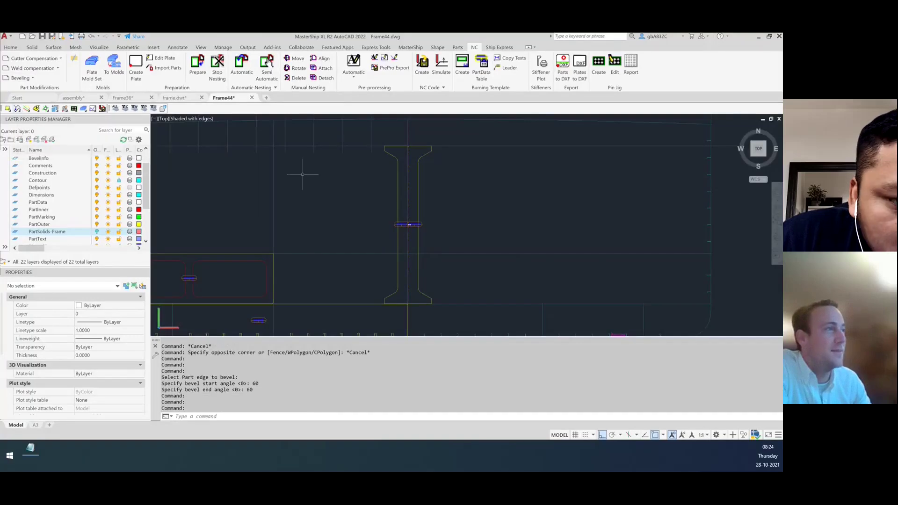
pyautogui.scroll(5, 411, 225)
pyautogui.scroll(2, 409, 227)
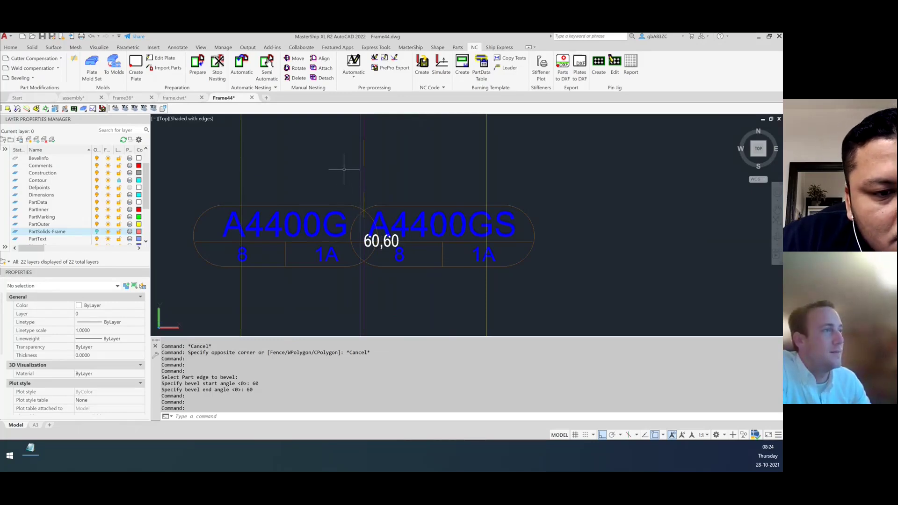
pyautogui.scroll(-2, 344, 169)
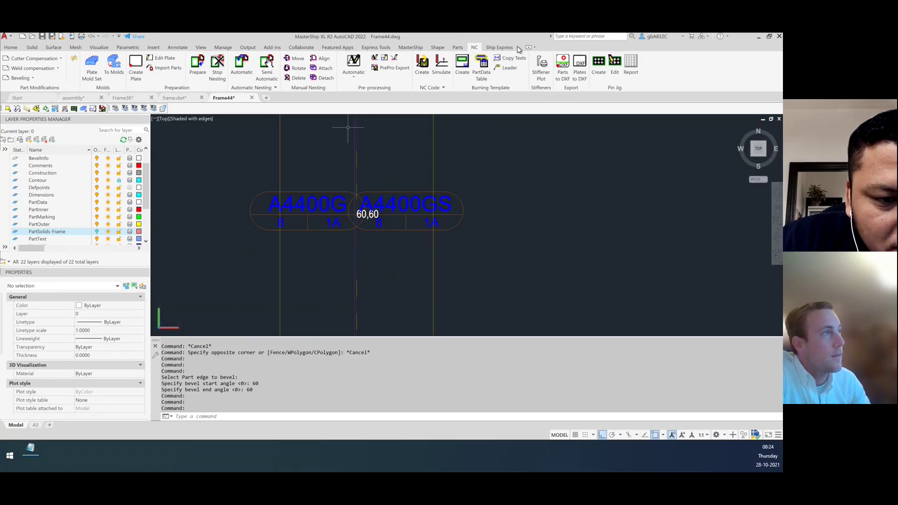
# - Reposition the A4400G and A4400GS part data outside the parts on opposite sides of the centreline, with horizontal text
pyautogui.click(457, 47)
pyautogui.click(470, 61)
pyautogui.click(407, 208)
pyautogui.click(528, 195)
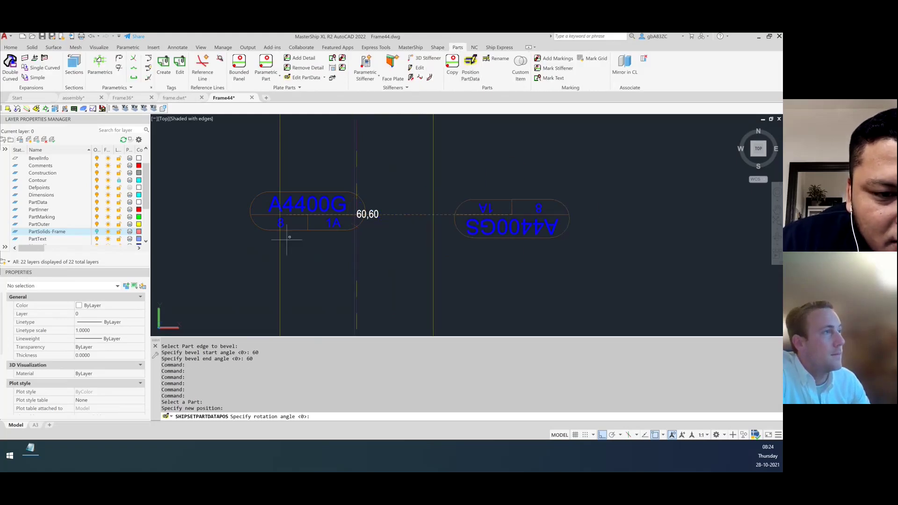
pyautogui.click(579, 163)
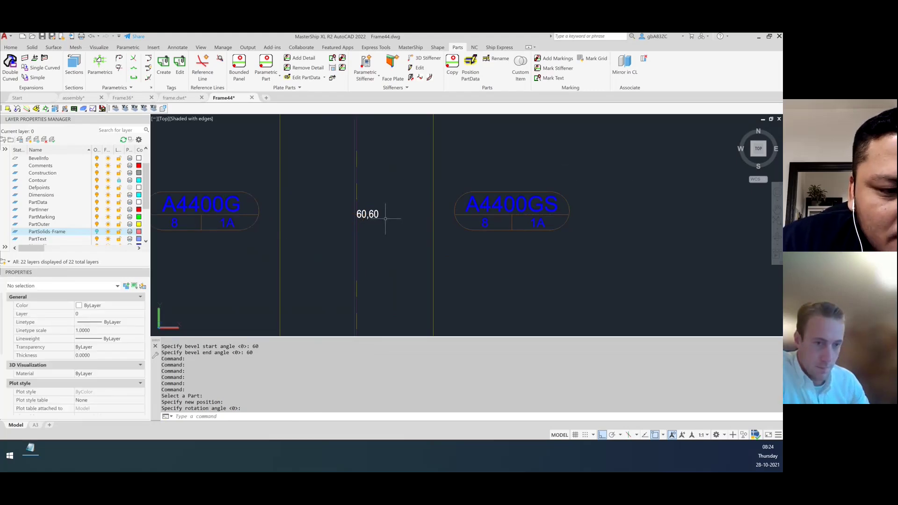
# - Move the 60,60 bevel text about 98 units horizontally across the centreline into part A4400G
pyautogui.click(358, 213)
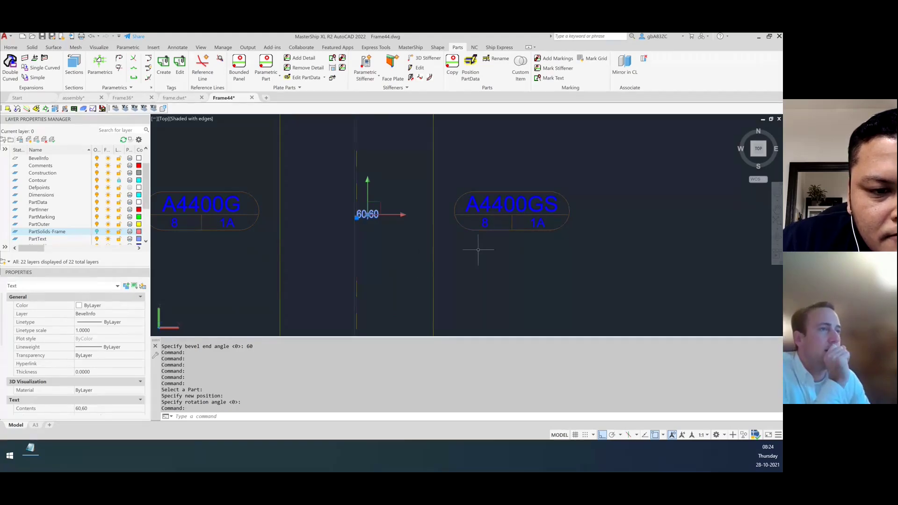
pyautogui.write('M')
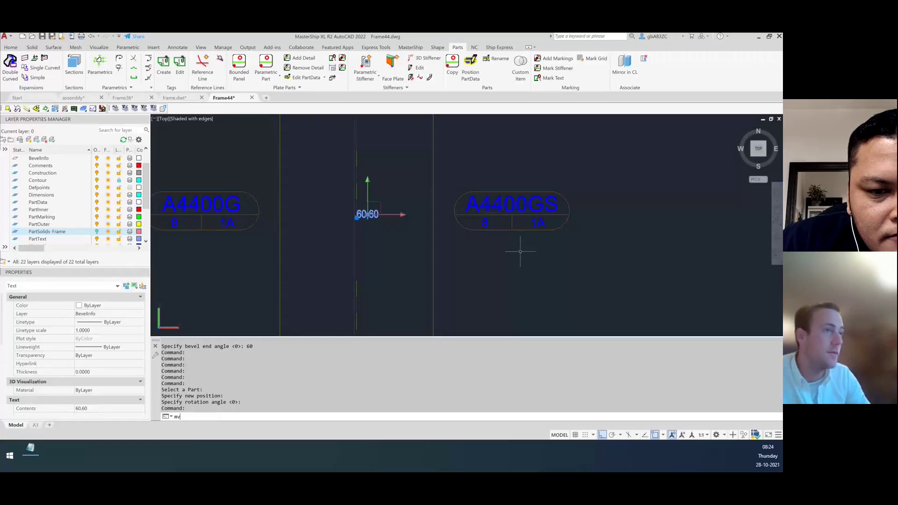
pyautogui.write('ove')
pyautogui.press('Return')
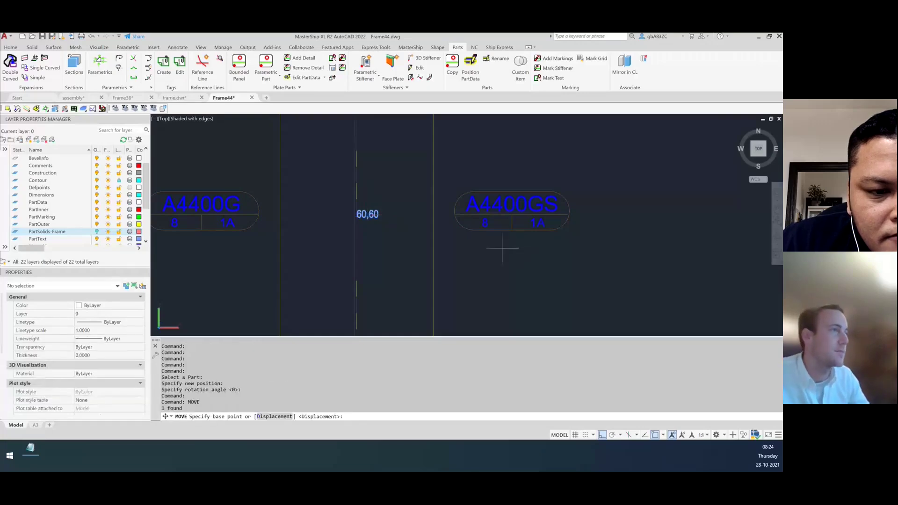
pyautogui.click(398, 233)
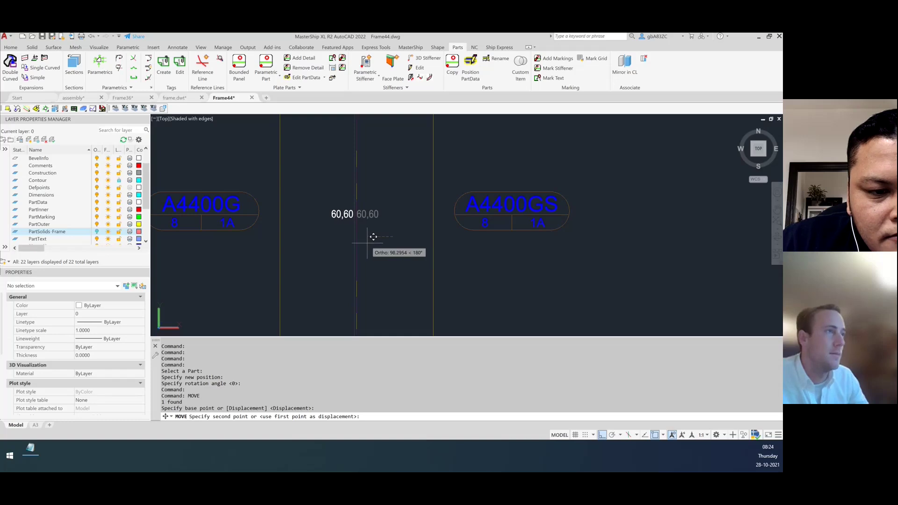
pyautogui.click(374, 236)
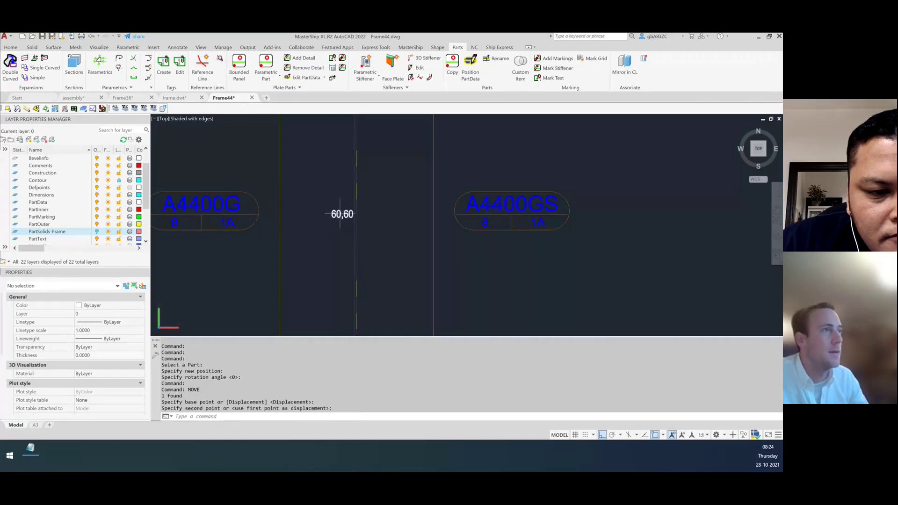
# - Scale the 60,60 bevel text up to roughly twice its size, using a base point just below it
pyautogui.click(340, 214)
pyautogui.write('scale')
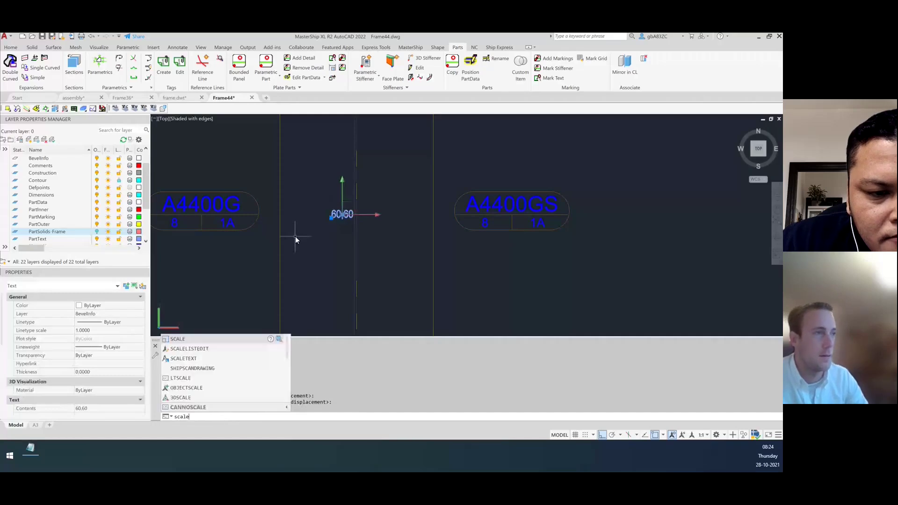
pyautogui.press('Return')
pyautogui.click(344, 247)
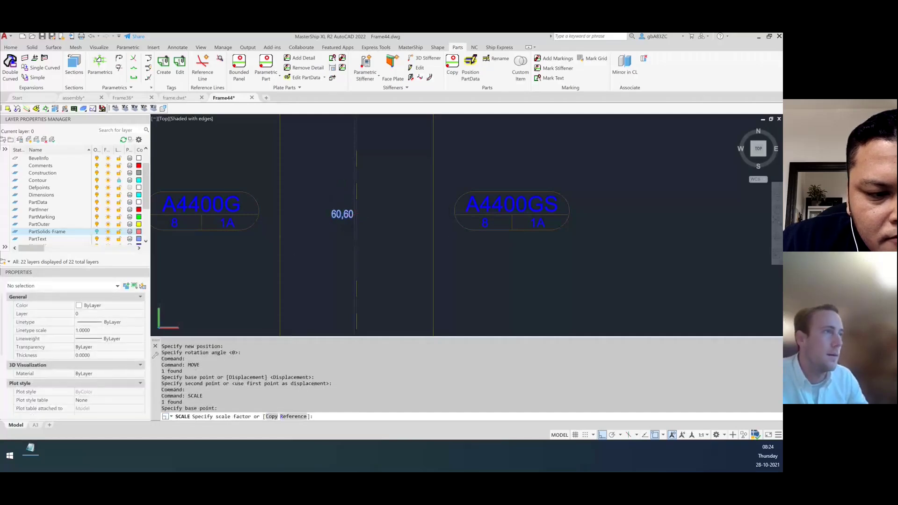
pyautogui.click(311, 257)
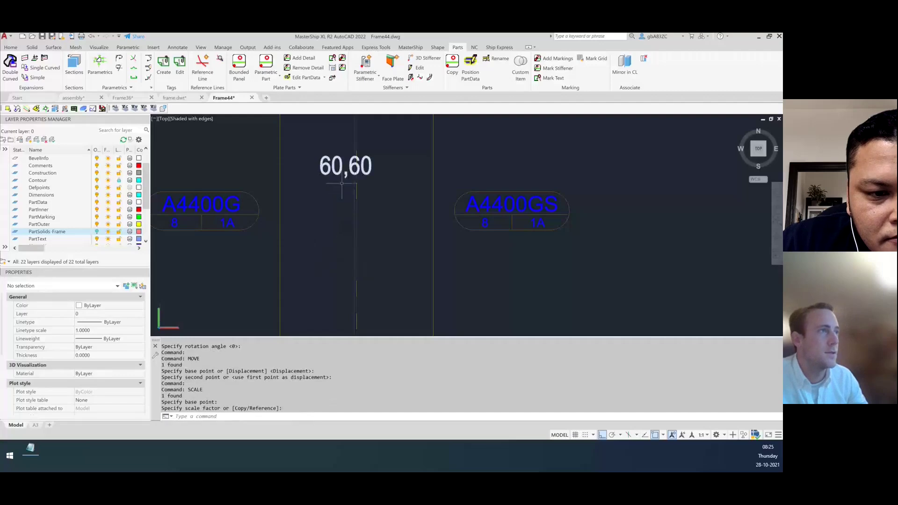
# - Move the enlarged 60,60 bevel text horizontally off the centreline so it sits within part A4400G
pyautogui.click(344, 168)
pyautogui.write('mo')
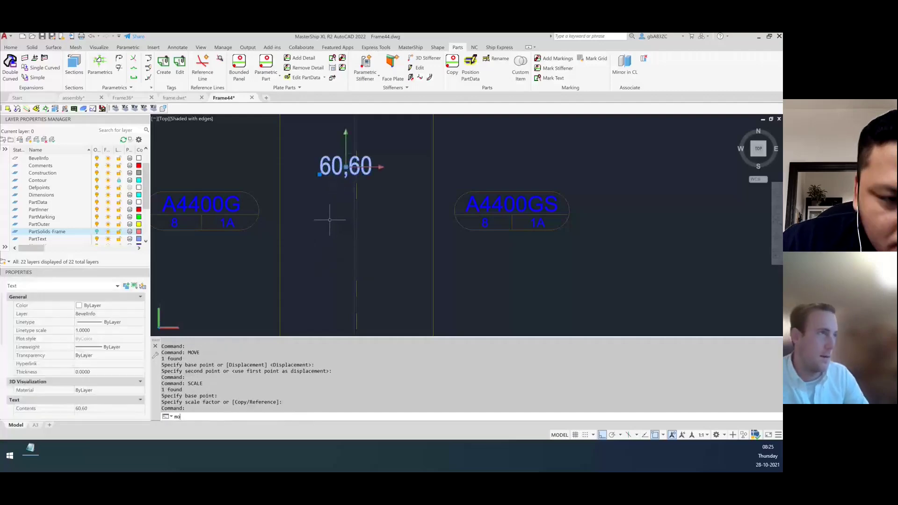
pyautogui.write('ve')
pyautogui.press('Return')
pyautogui.click(329, 220)
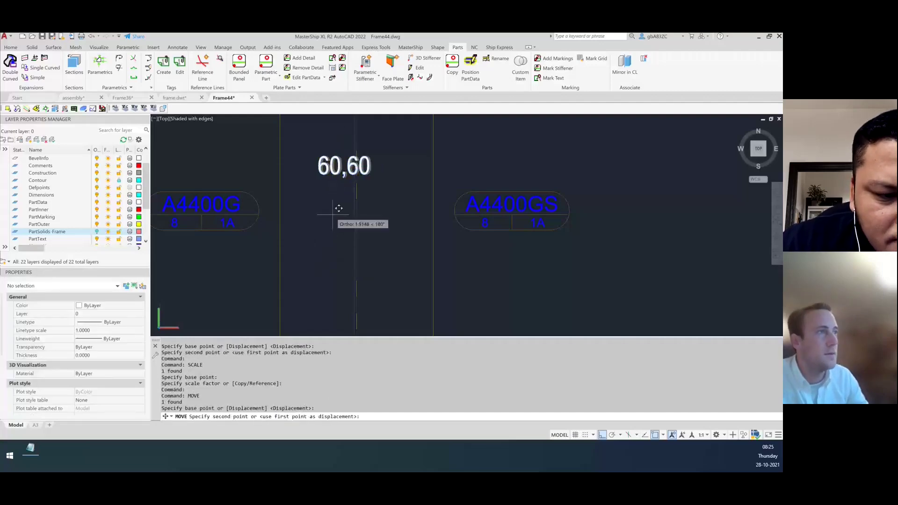
pyautogui.click(318, 208)
pyautogui.scroll(-3, 309, 215)
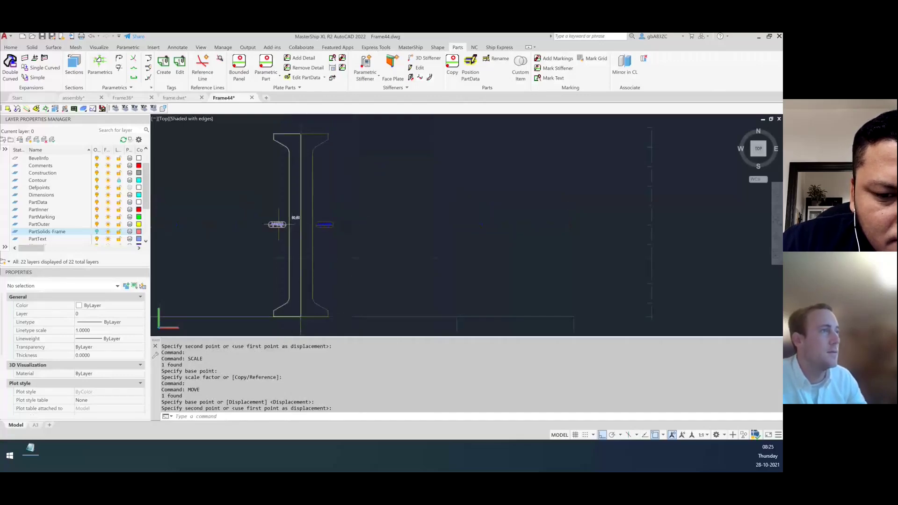
pyautogui.scroll(3, 298, 177)
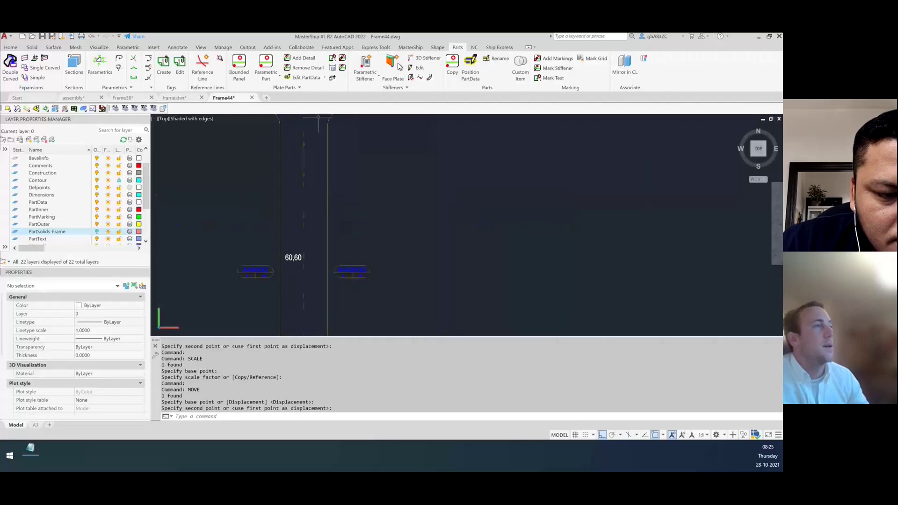
pyautogui.click(283, 290)
pyautogui.click(258, 241)
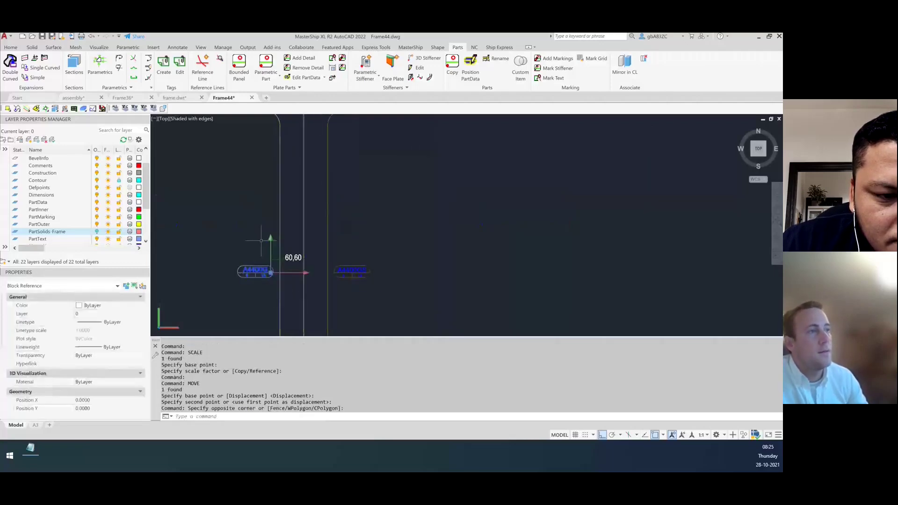
pyautogui.click(294, 258)
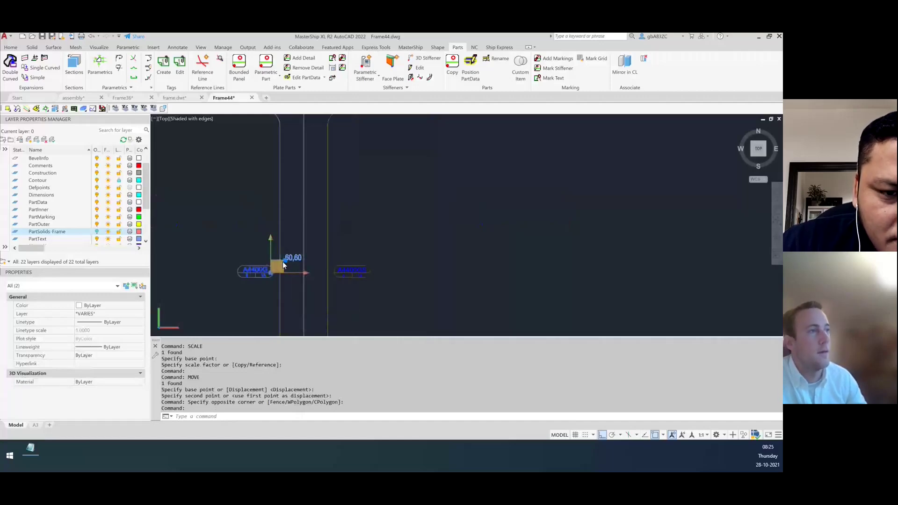
pyautogui.press('Escape')
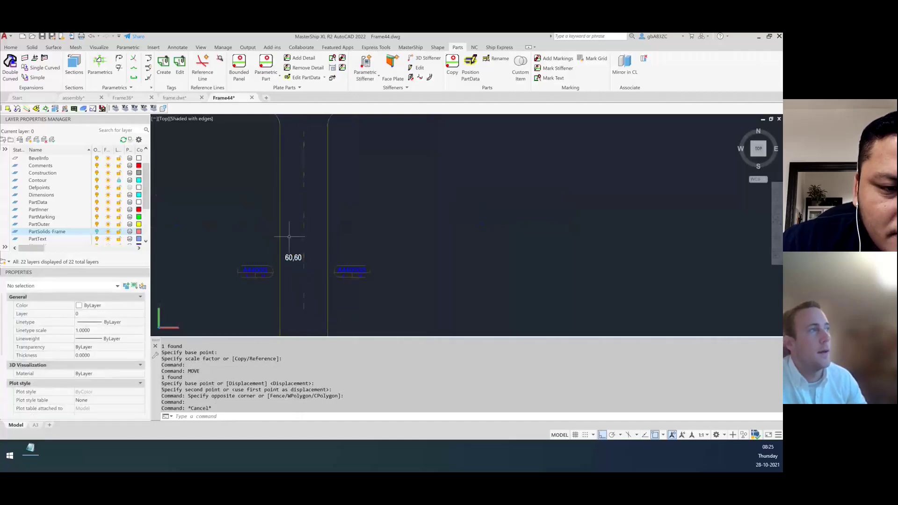
# - Add the multiline text "To Bevel" inside part A4400G, directly above the 60,60 bevel text
pyautogui.moveTo(287, 245)
pyautogui.mouseDown()
pyautogui.moveTo(310, 248)
pyautogui.moveTo(295, 246)
pyautogui.mouseUp()
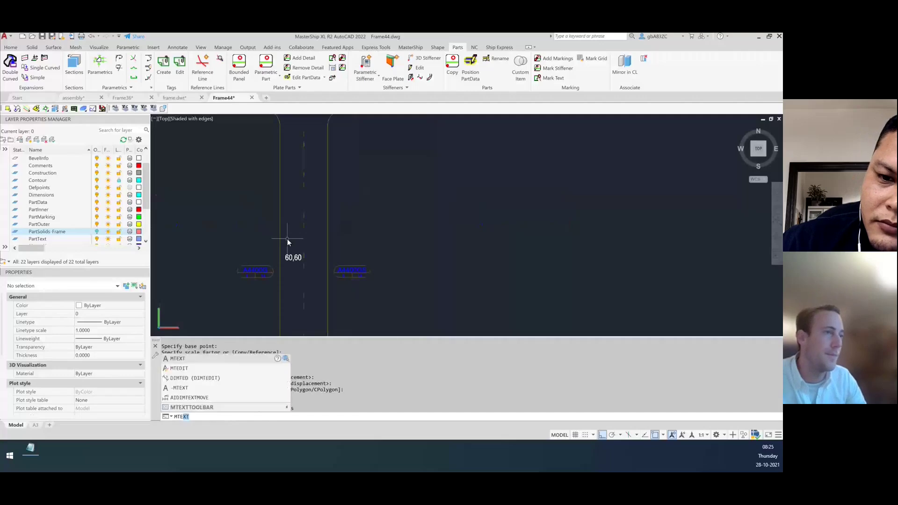
pyautogui.press('Return')
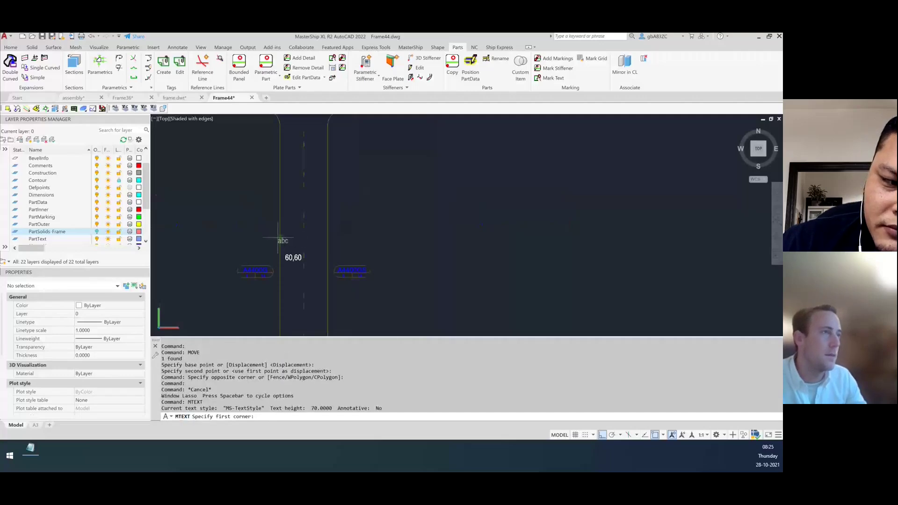
pyautogui.click(285, 242)
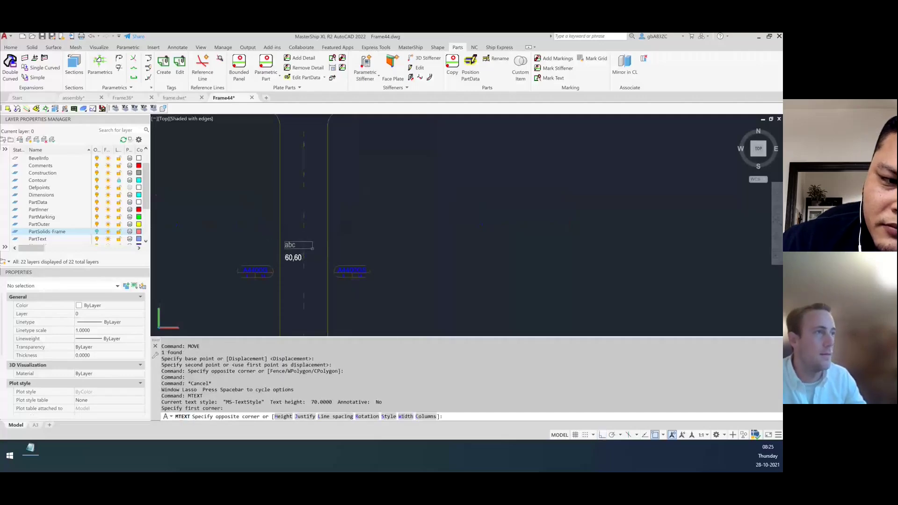
pyautogui.click(310, 248)
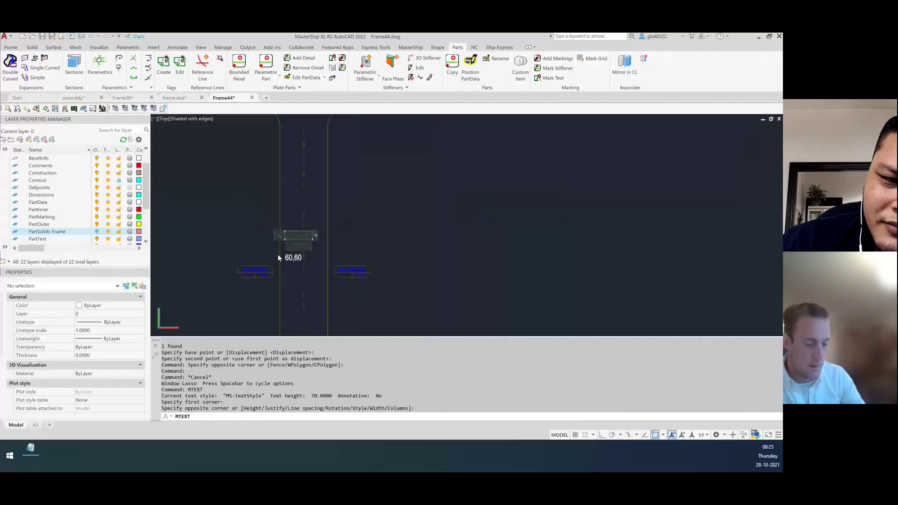
pyautogui.write('To Bevel')
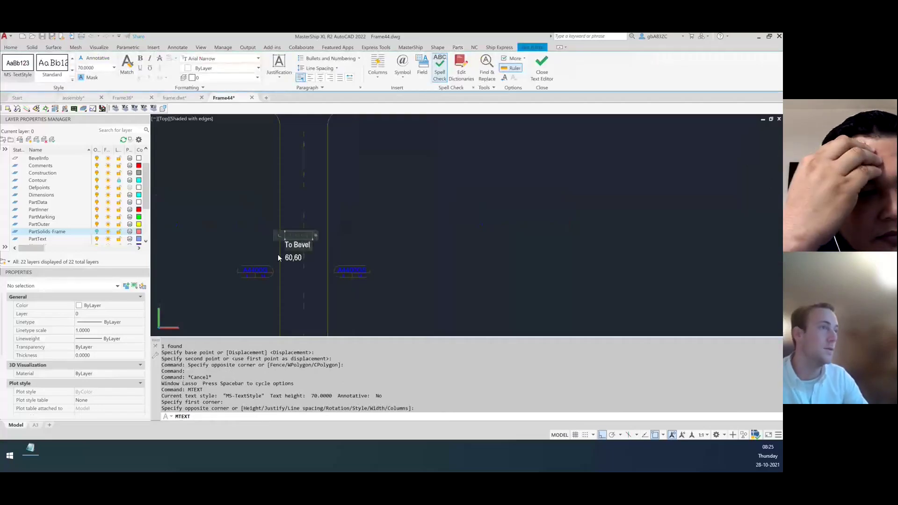
pyautogui.click(392, 246)
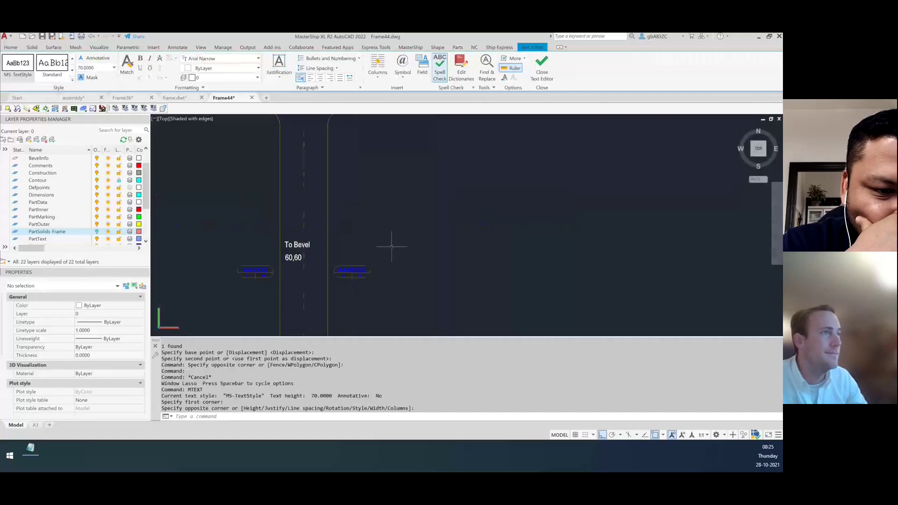
pyautogui.scroll(3, 392, 246)
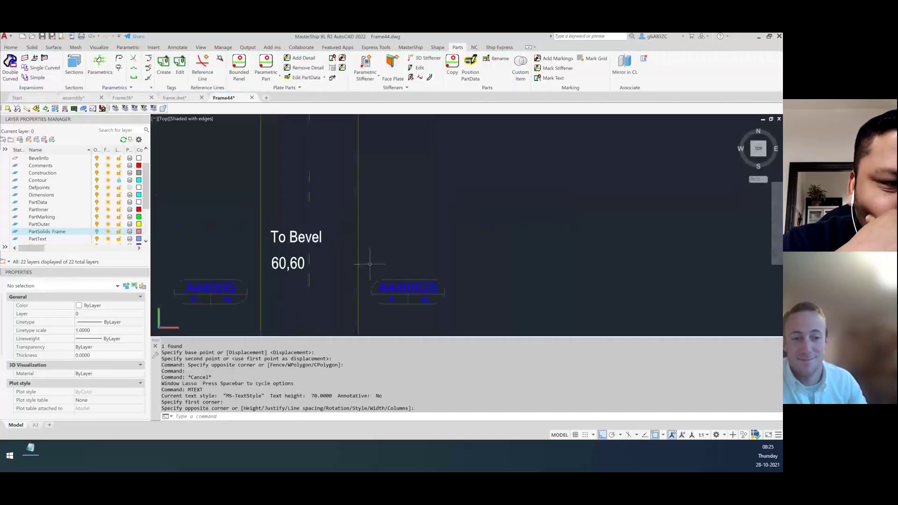
# - Inspect the bevel text and part data inside the A3 layout's viewport and return to model space
pyautogui.click(36, 425)
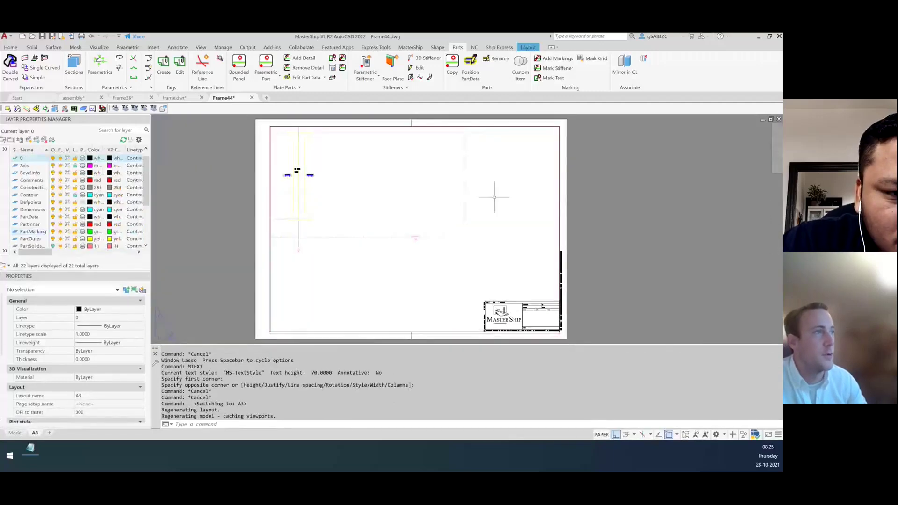
pyautogui.doubleClick(491, 261)
pyautogui.scroll(-2, 490, 261)
pyautogui.scroll(6, 415, 231)
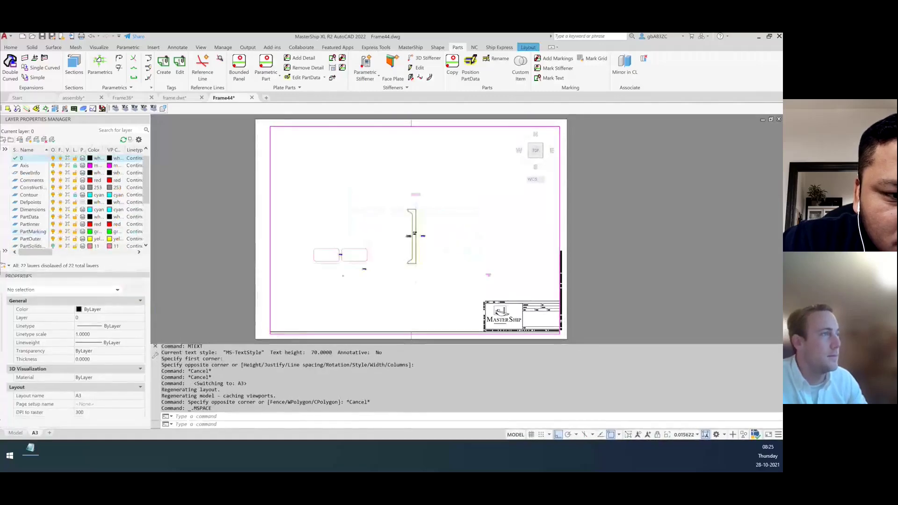
pyautogui.scroll(-2, 418, 247)
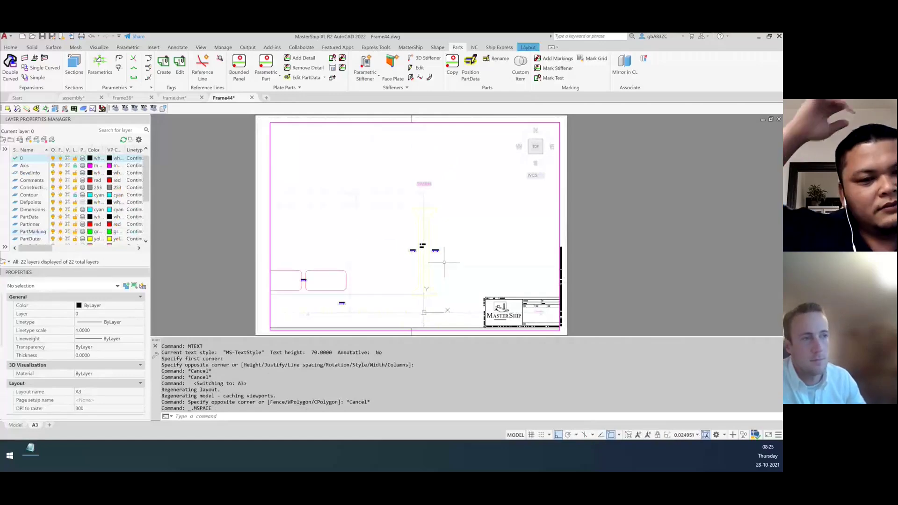
pyautogui.click(17, 425)
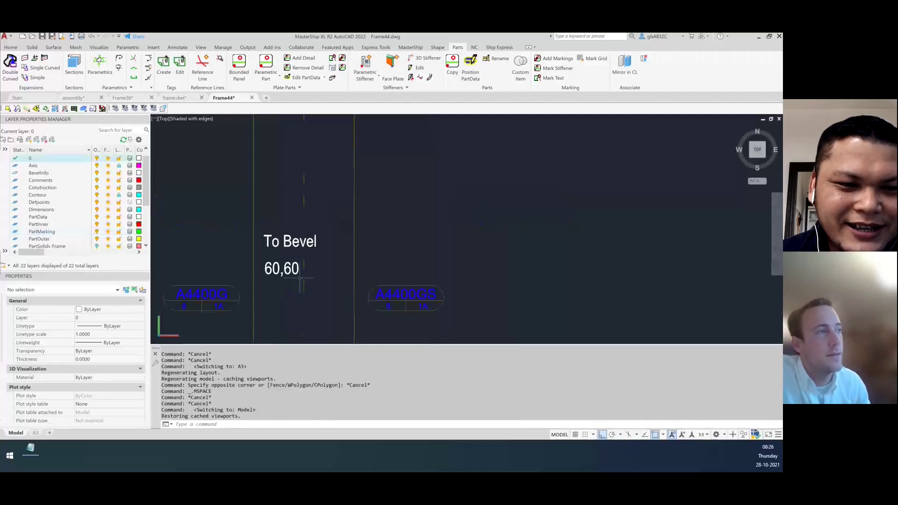
# - Hide the bevel information in Frame44 and try to show it again
pyautogui.click(293, 256)
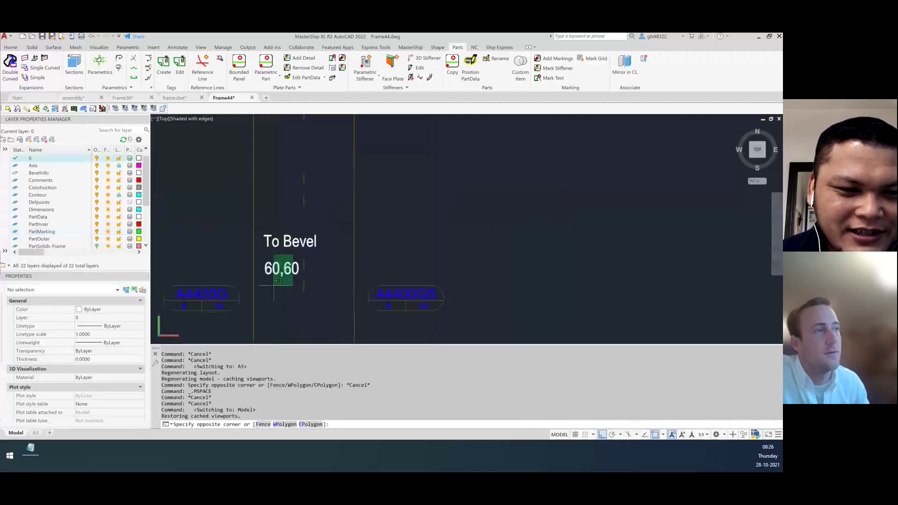
pyautogui.click(264, 253)
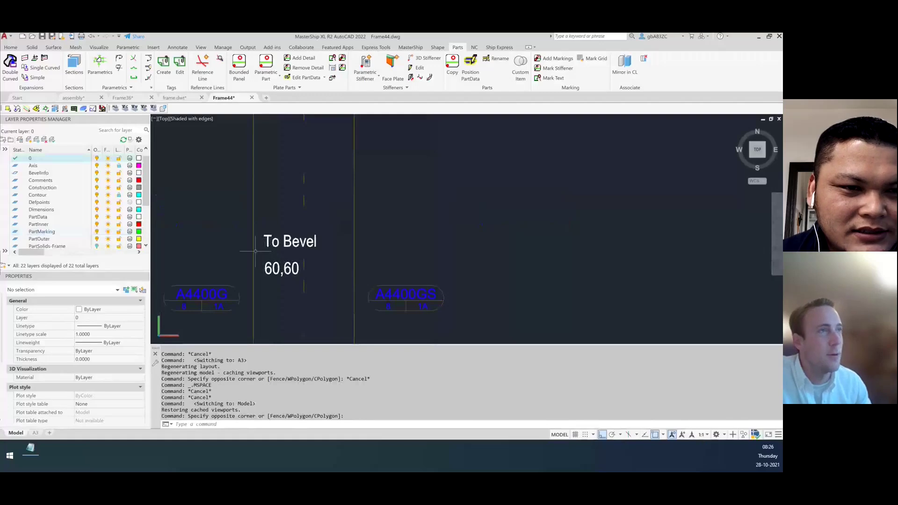
pyautogui.click(475, 47)
pyautogui.click(23, 78)
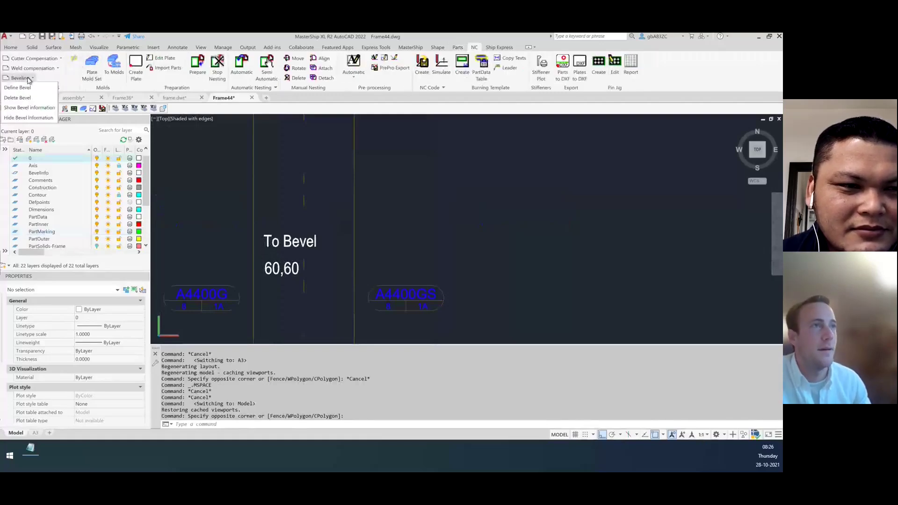
pyautogui.click(27, 119)
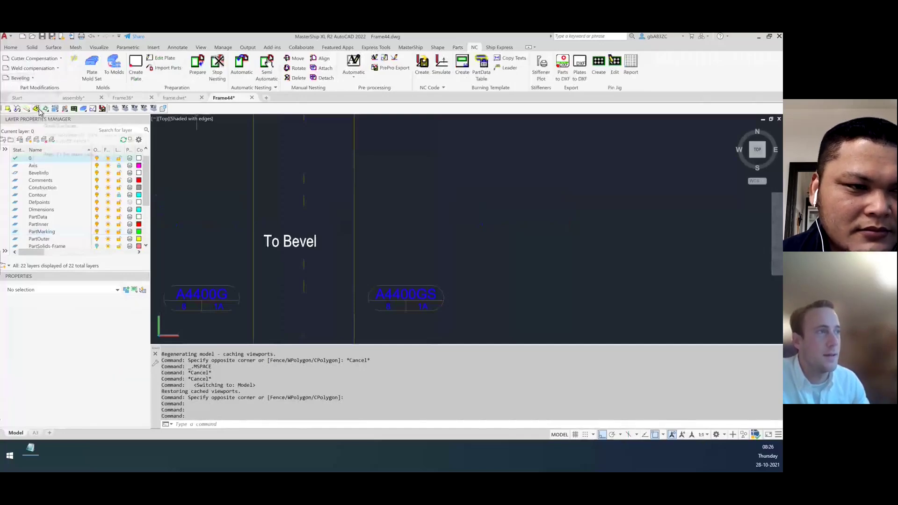
pyautogui.click(27, 78)
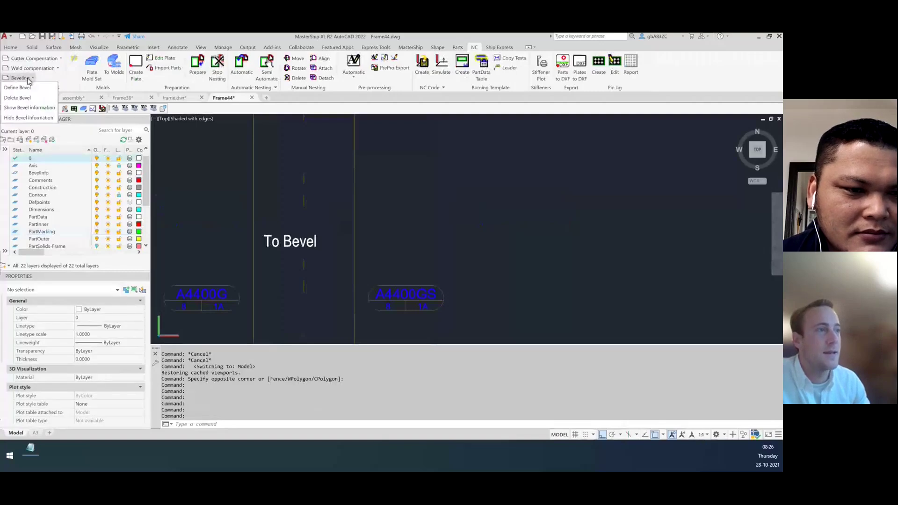
pyautogui.click(30, 108)
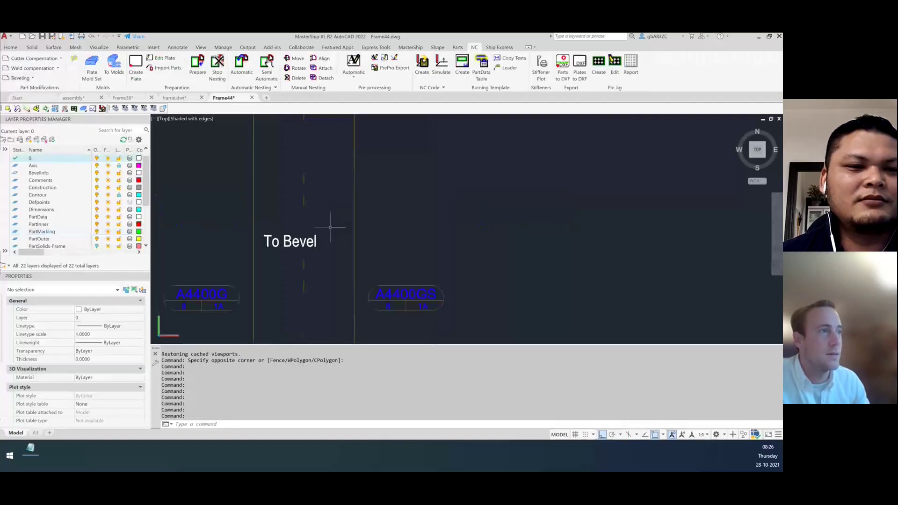
pyautogui.scroll(-6, 305, 215)
pyautogui.scroll(3, 305, 212)
pyautogui.click(278, 221)
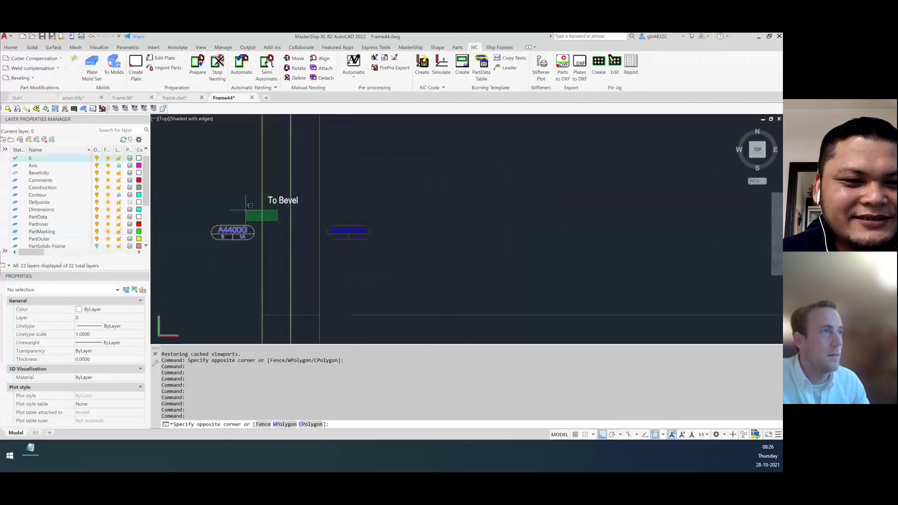
pyautogui.click(246, 228)
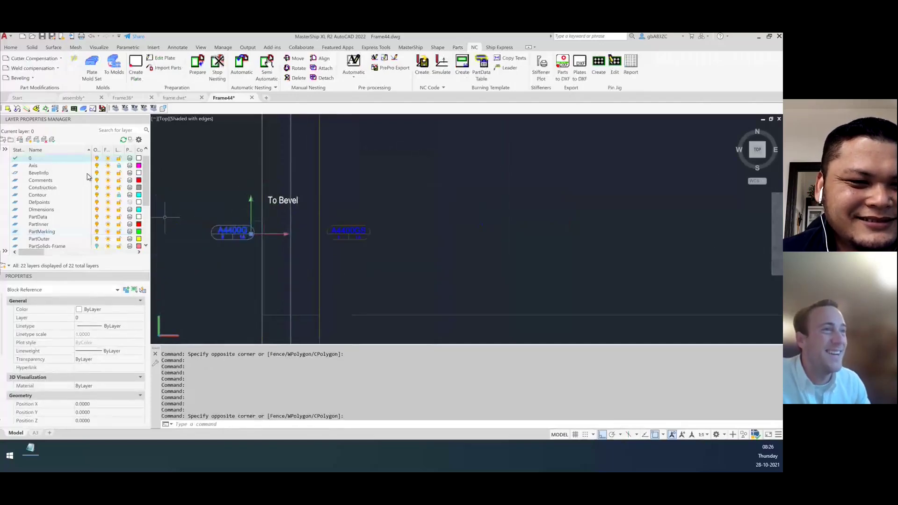
pyautogui.scroll(2, 70, 168)
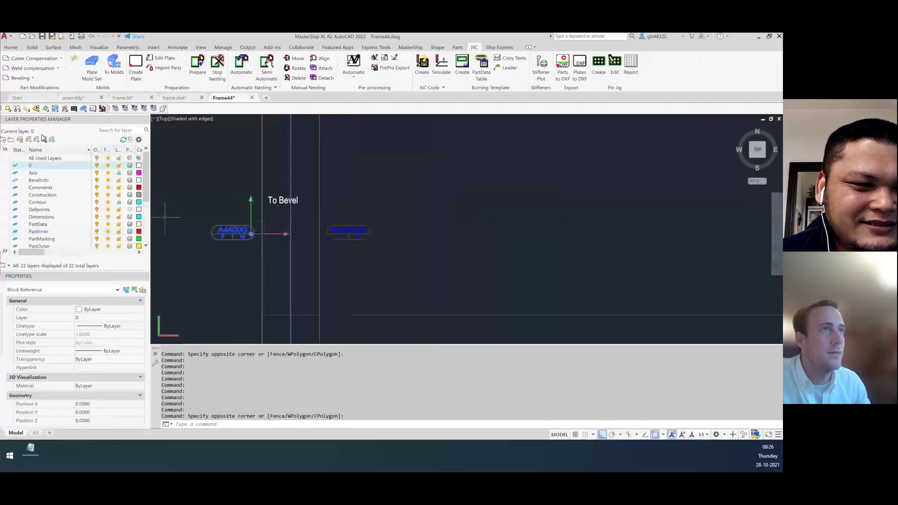
pyautogui.press('Escape')
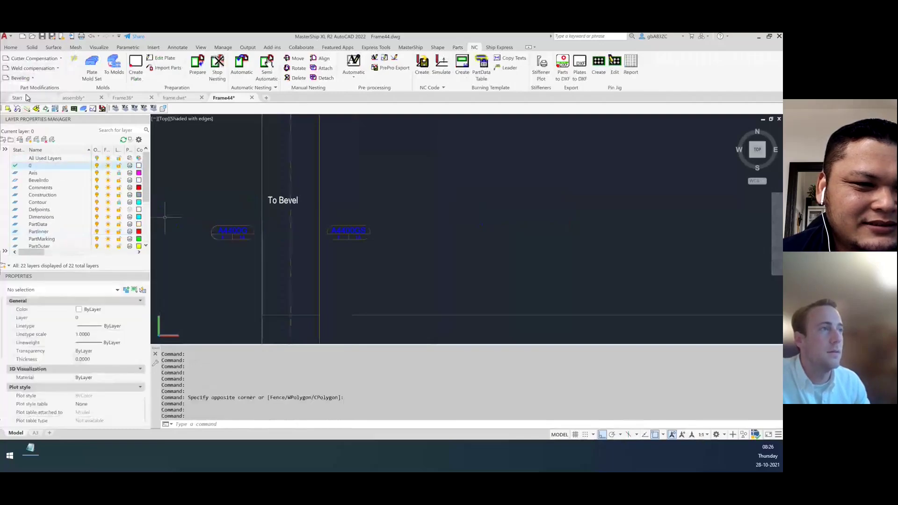
# - Try once more to bring back the 60,60 bevel text by hiding and showing the bevel information
pyautogui.click(19, 78)
pyautogui.click(23, 117)
pyautogui.click(27, 79)
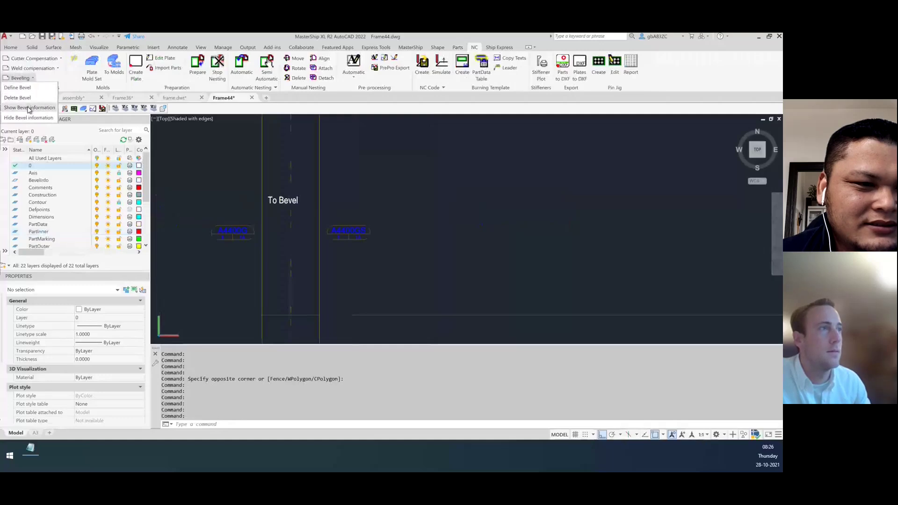
pyautogui.click(29, 108)
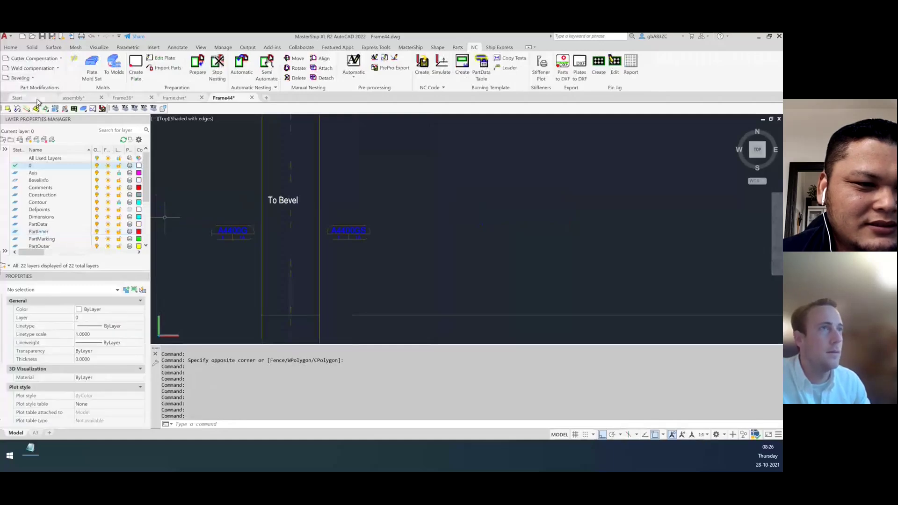
# - Define a bevel on part A4400G's centreline edge with a start angle and end angle of 60
pyautogui.click(20, 78)
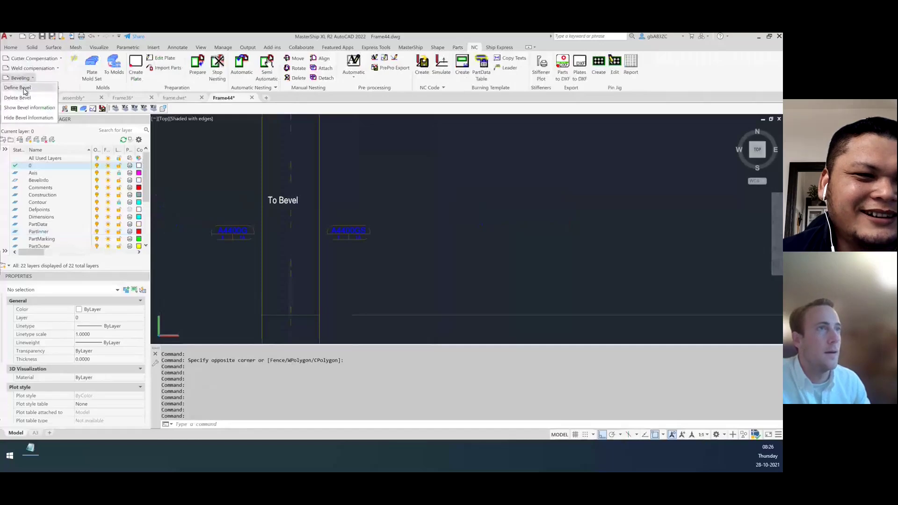
pyautogui.click(28, 88)
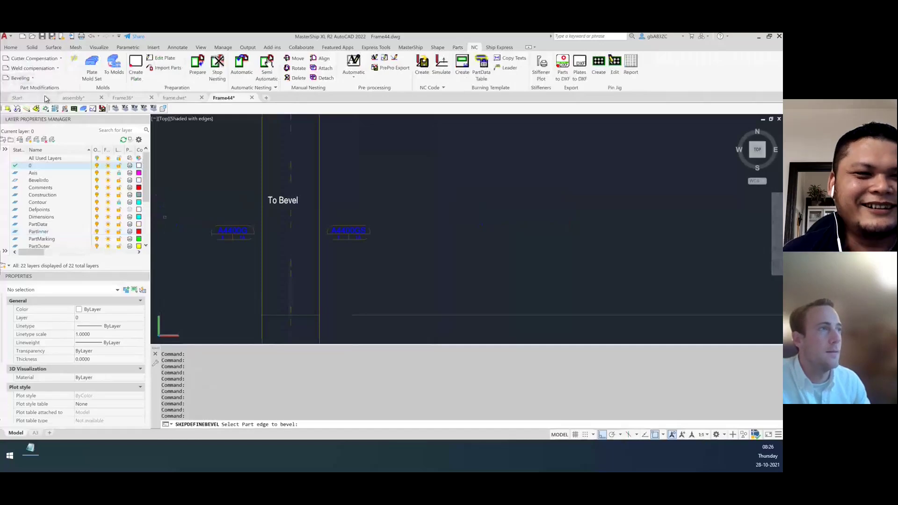
pyautogui.click(290, 241)
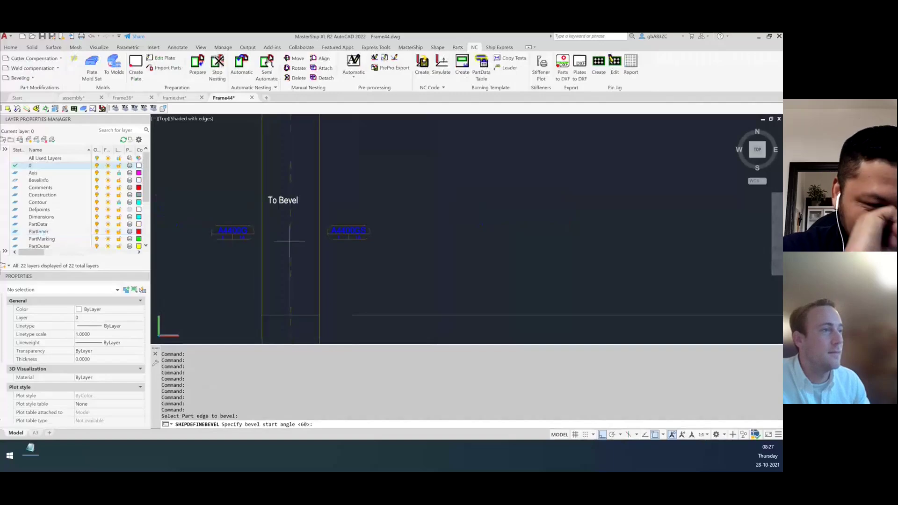
pyautogui.press('Return')
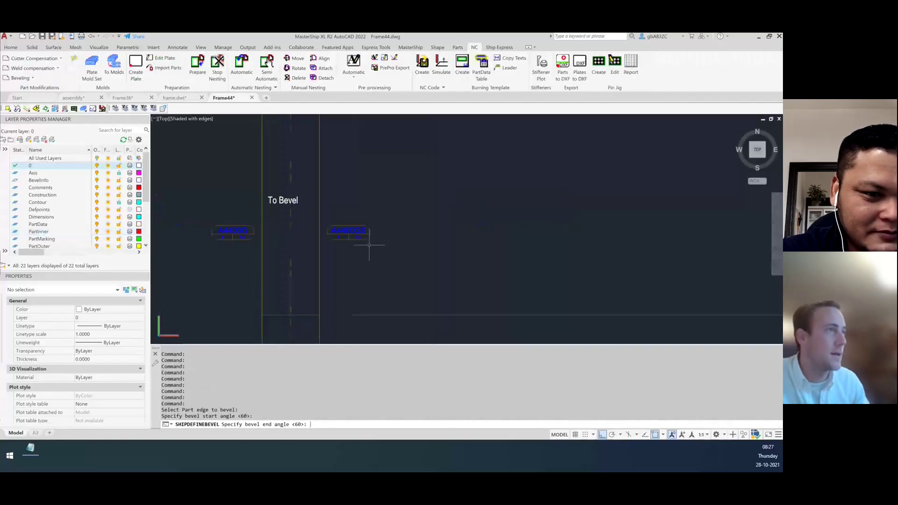
pyautogui.press('Return')
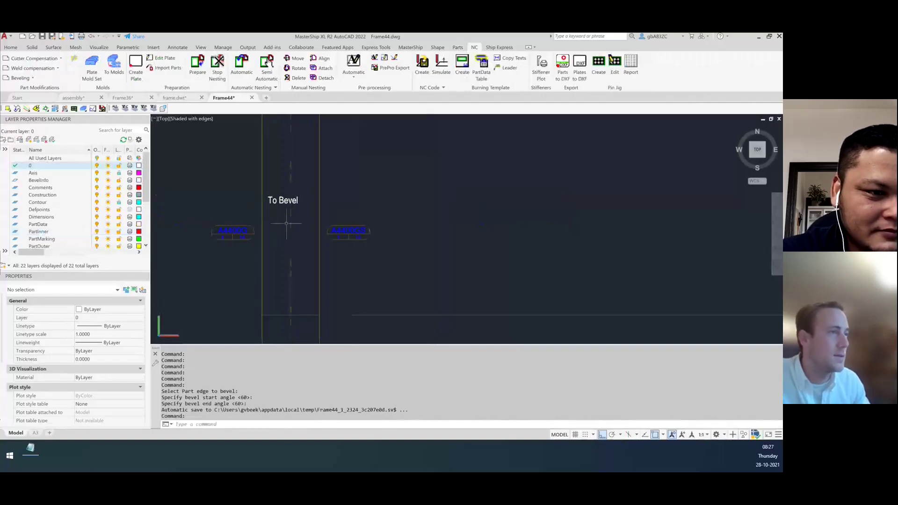
# - Show the bevel information for the redefined edge, toggling it off and back on
pyautogui.click(27, 80)
pyautogui.click(22, 86)
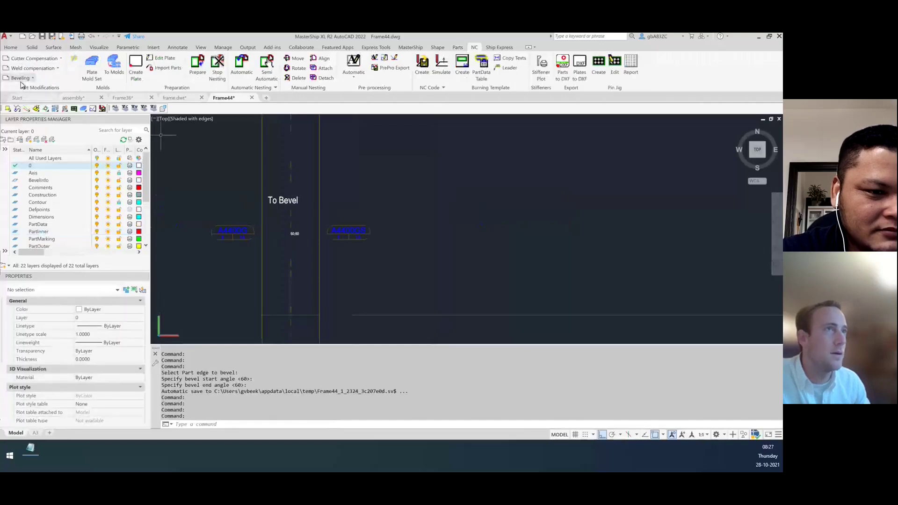
pyautogui.click(23, 78)
pyautogui.click(26, 87)
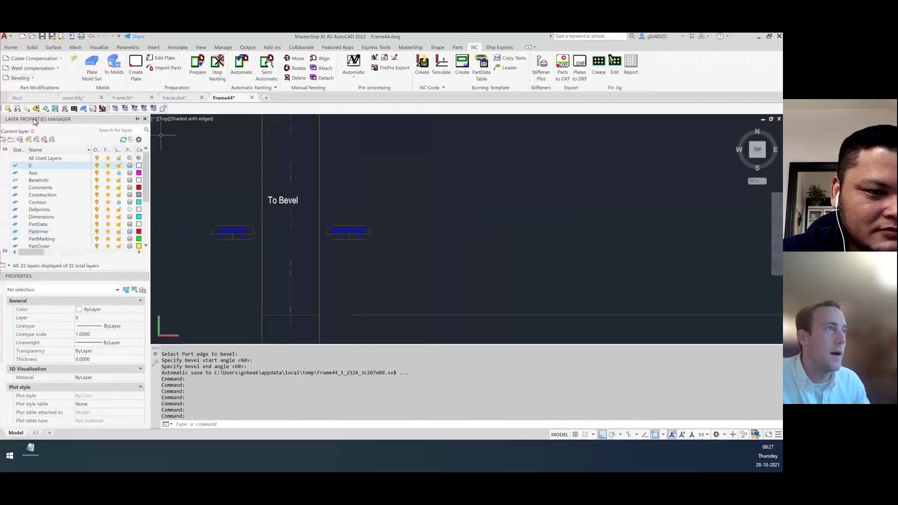
pyautogui.click(27, 78)
pyautogui.click(30, 113)
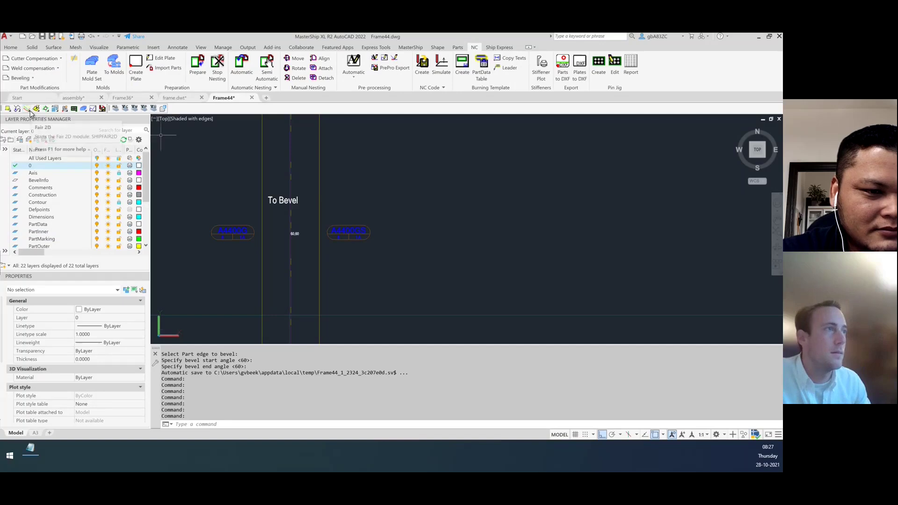
# - Hide the bevel information in Frame44 and display it again
pyautogui.click(27, 79)
pyautogui.click(35, 118)
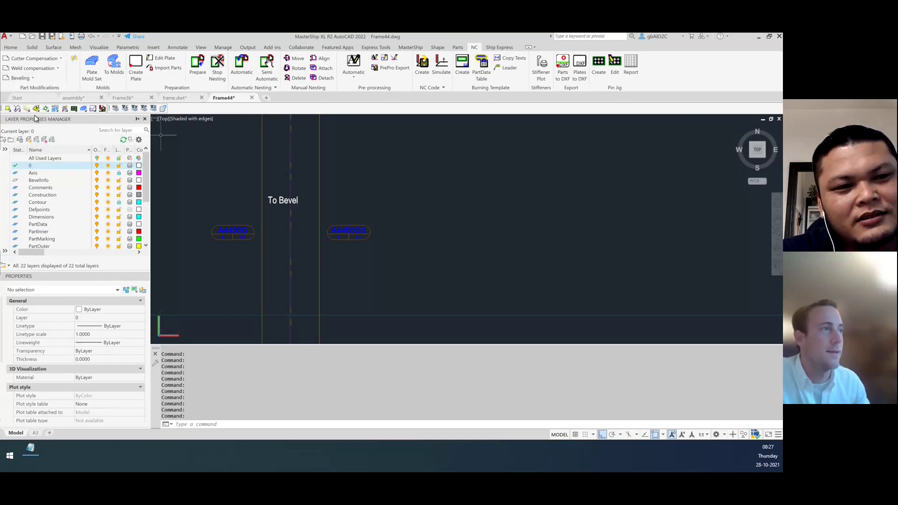
pyautogui.click(26, 79)
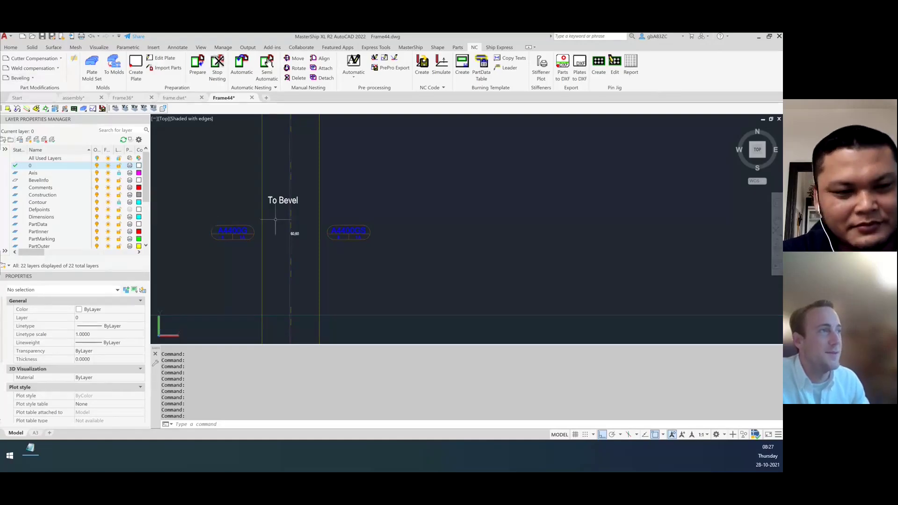
# - Delete the bevel from part A4400G's centreline edge and hide the bevel information
pyautogui.click(27, 78)
pyautogui.click(25, 98)
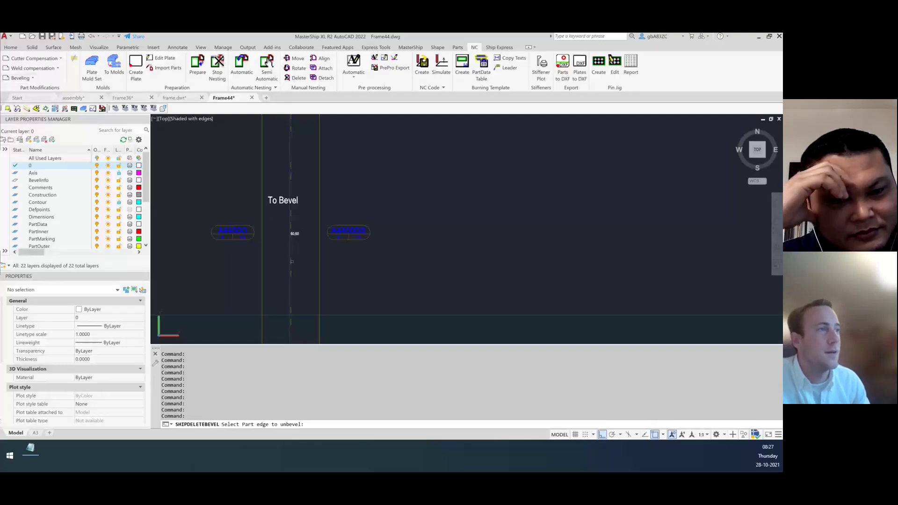
pyautogui.click(291, 257)
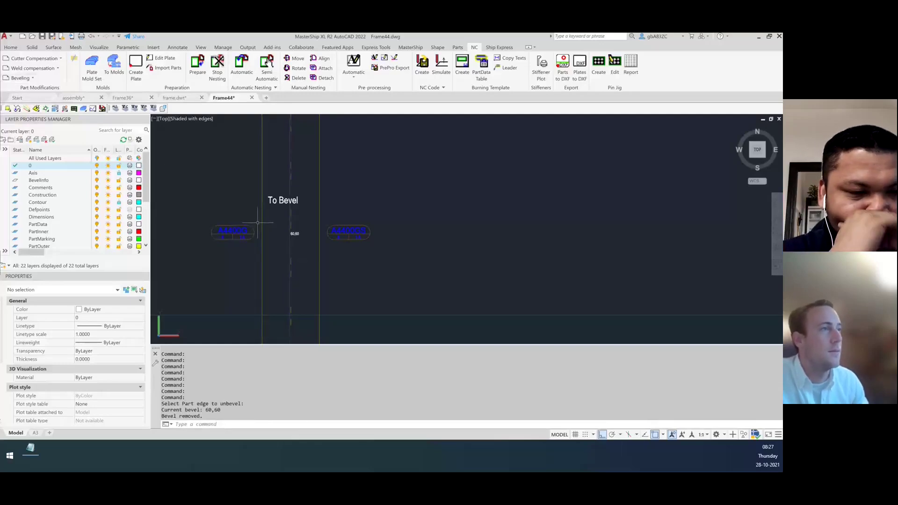
pyautogui.click(21, 78)
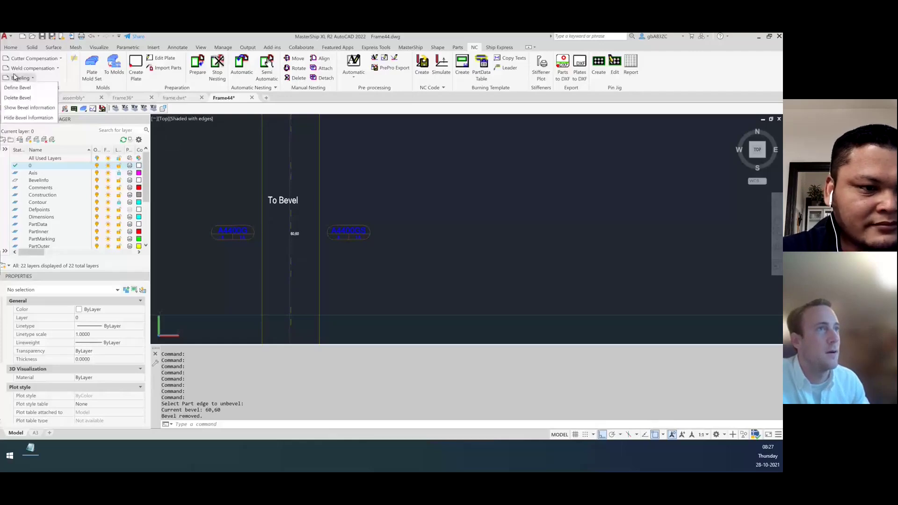
pyautogui.click(27, 117)
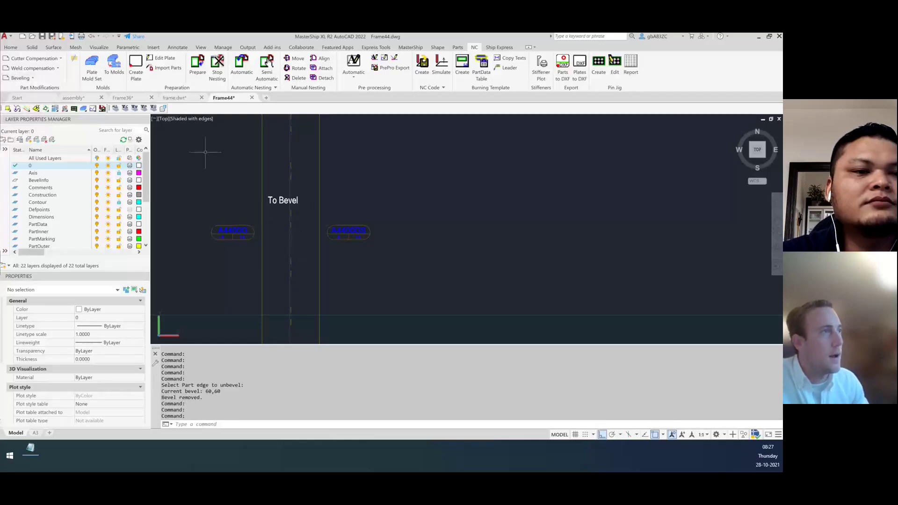
# - Place the multiline text "B evel 60" and "Degree" on two lines beneath the "To Bevel" note at the centreline
pyautogui.write('mte')
pyautogui.press('Return')
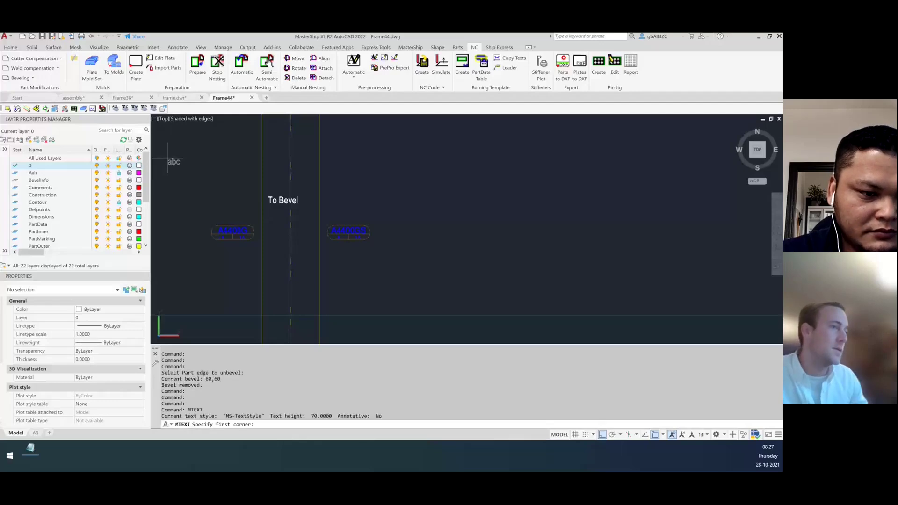
pyautogui.click(270, 214)
pyautogui.click(306, 228)
pyautogui.write('60')
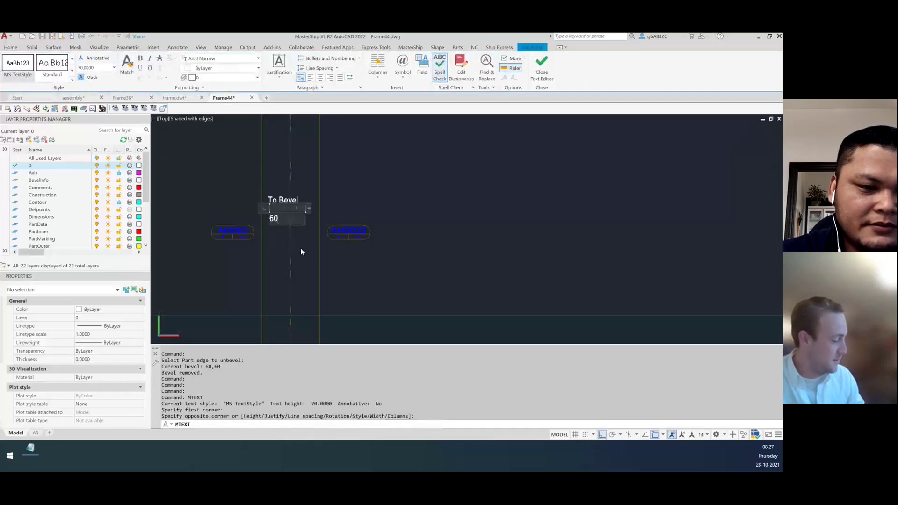
pyautogui.press('BackSpace')
pyautogui.press('BackSpace')
pyautogui.write('B evel 60')
pyautogui.press('Return')
pyautogui.write('D')
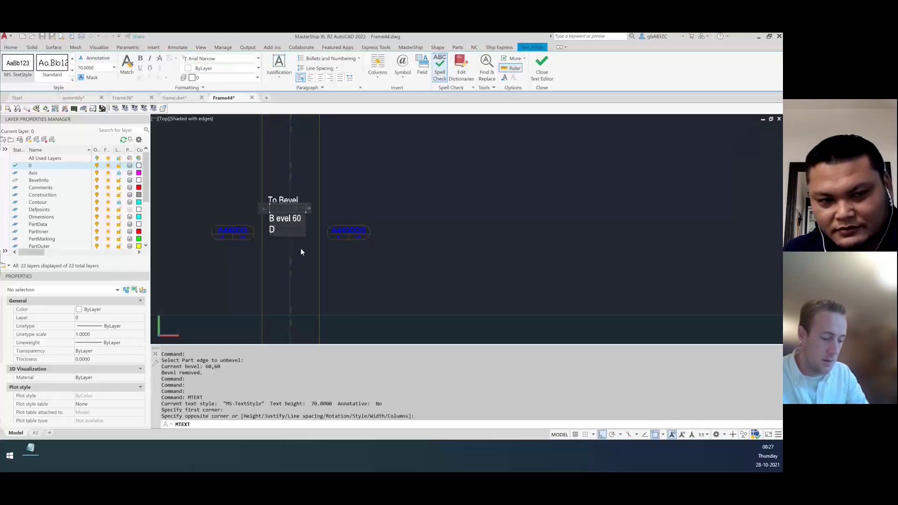
pyautogui.write('egree')
pyautogui.press('Return')
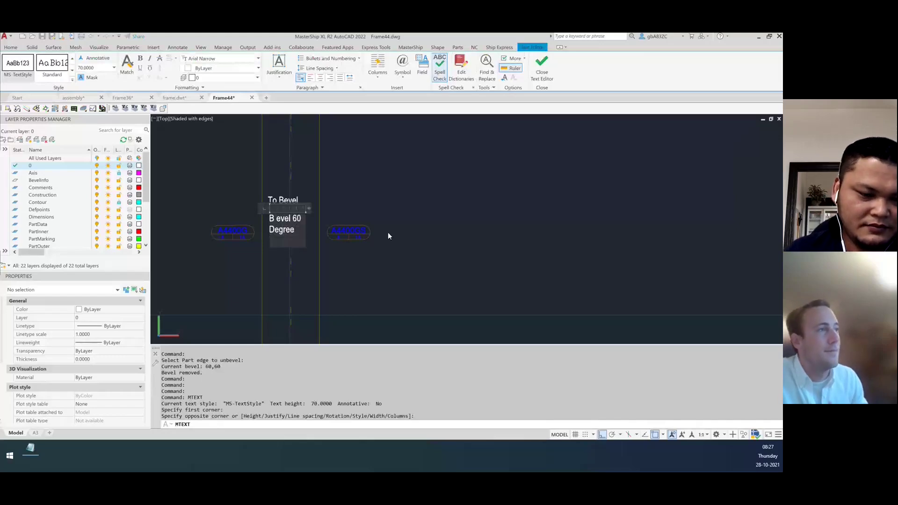
pyautogui.click(440, 213)
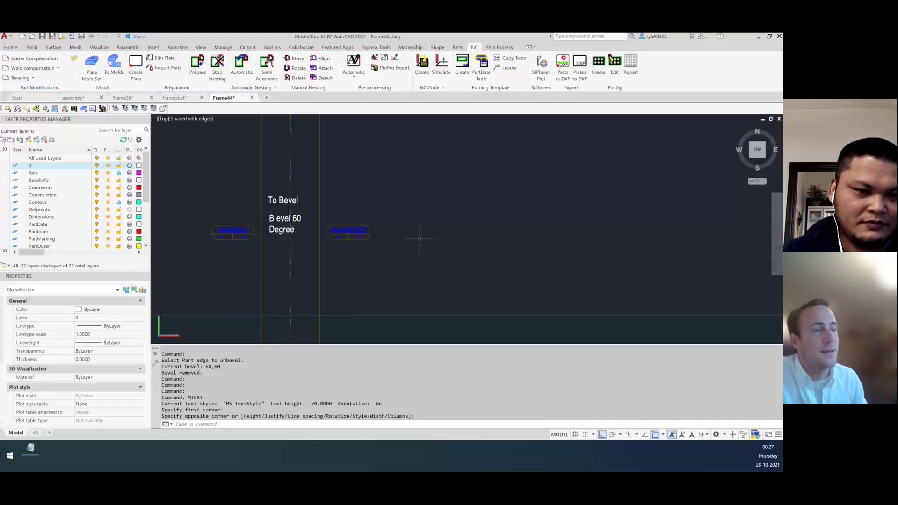
pyautogui.click(29, 78)
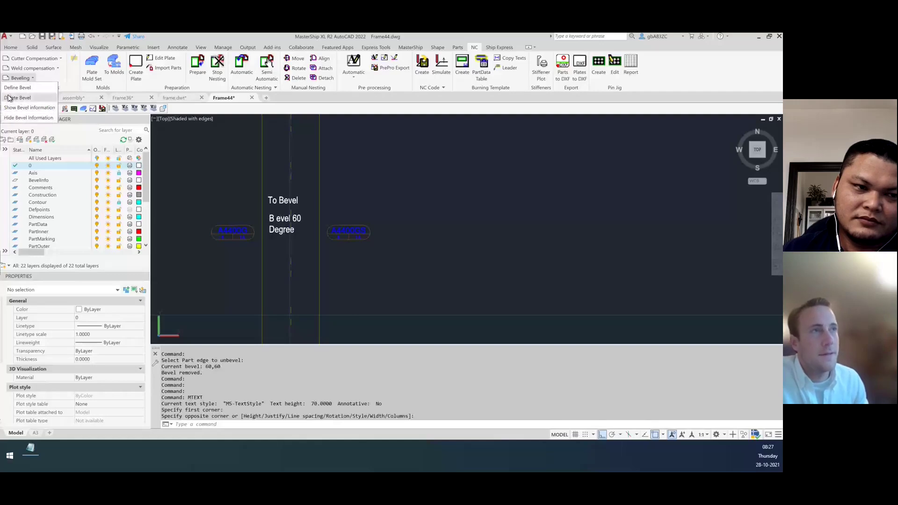
pyautogui.click(21, 88)
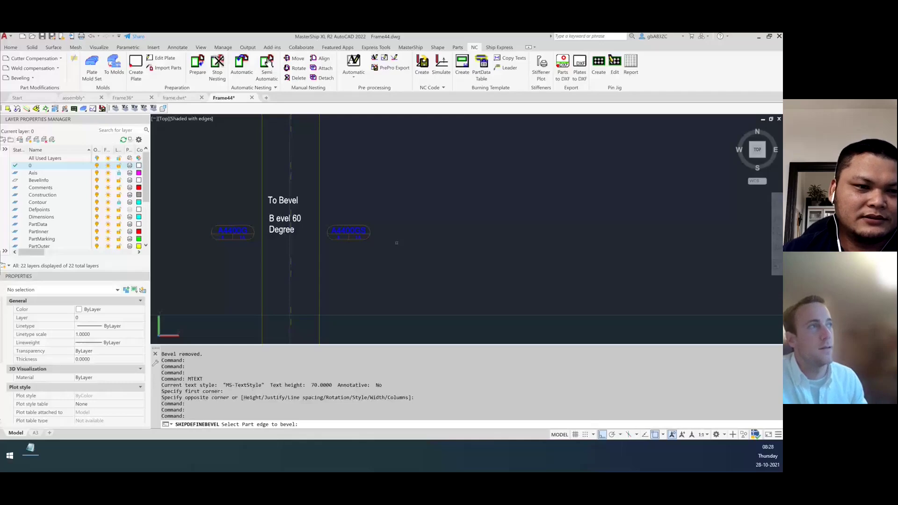
pyautogui.press('Escape')
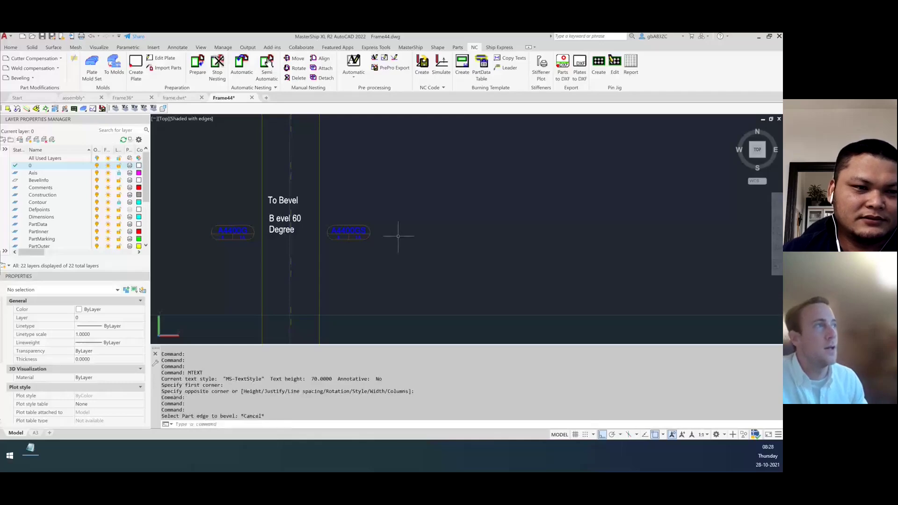
# - Edit part A4400G's PartData, setting Modification 1 to "Bevel" and Modification detail 1 to "60 degree"
pyautogui.click(458, 49)
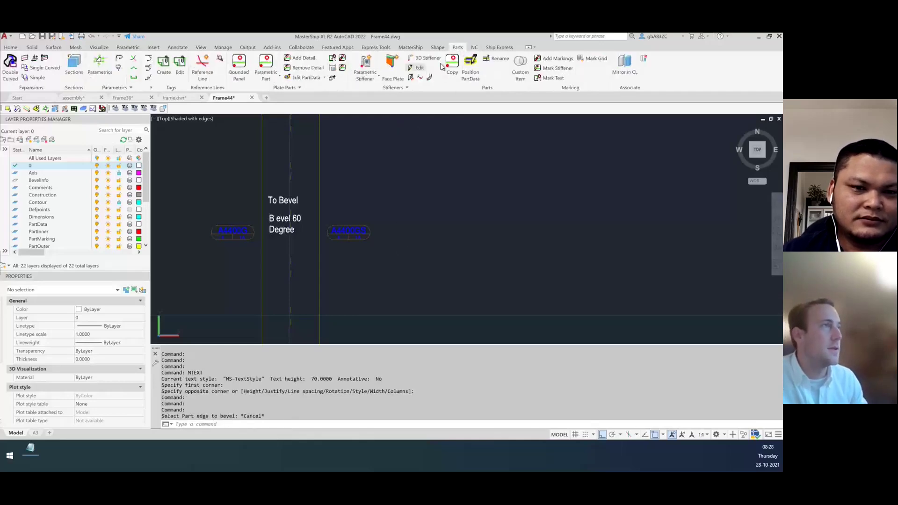
pyautogui.click(302, 78)
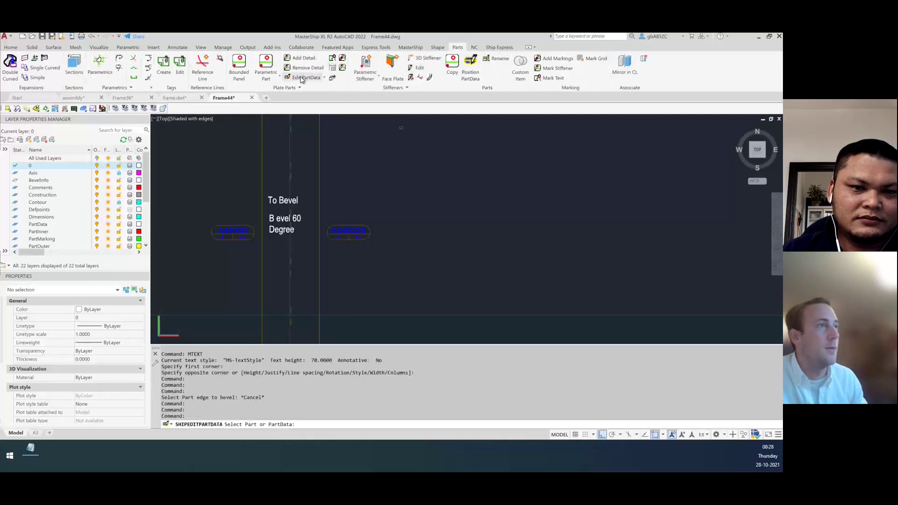
pyautogui.click(233, 233)
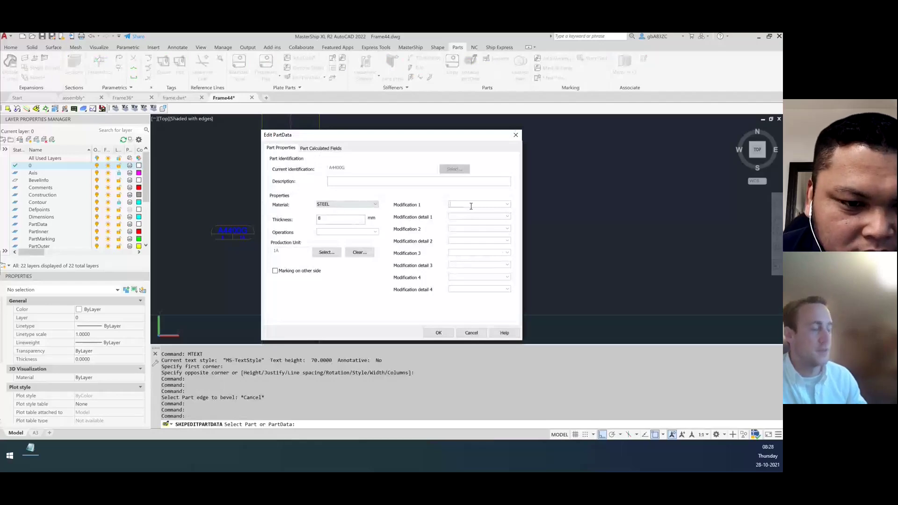
pyautogui.write('evel')
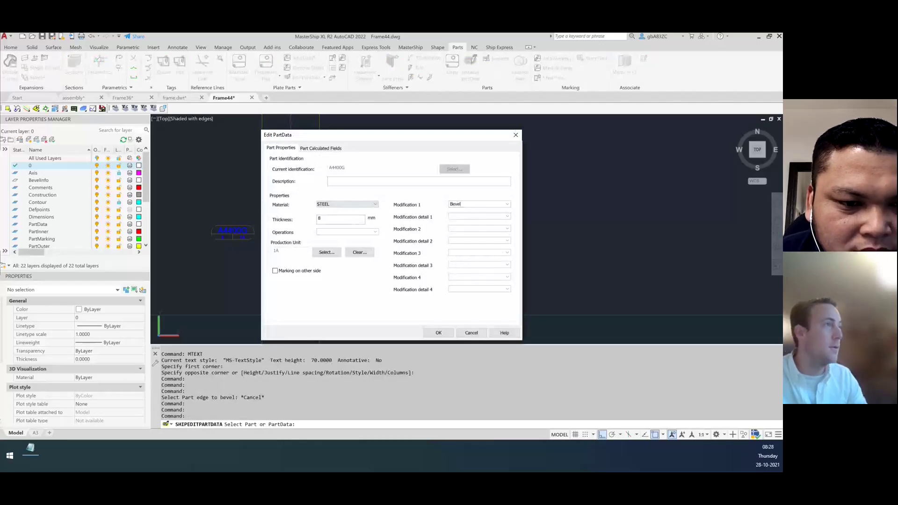
pyautogui.click(483, 216)
pyautogui.write('60 degree')
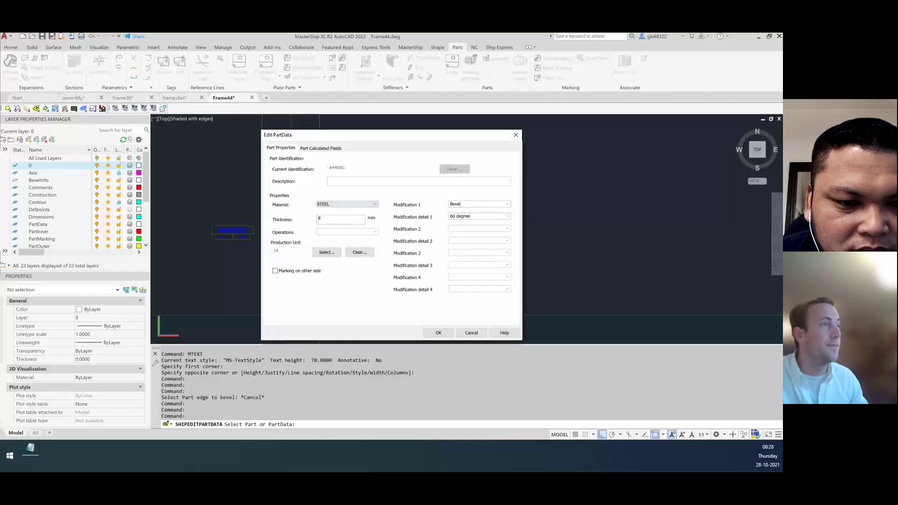
pyautogui.click(439, 332)
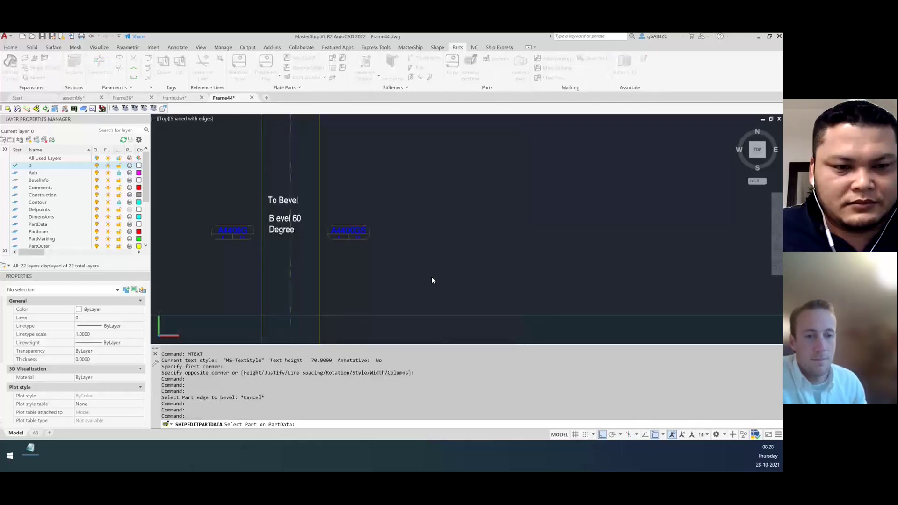
pyautogui.press('Return')
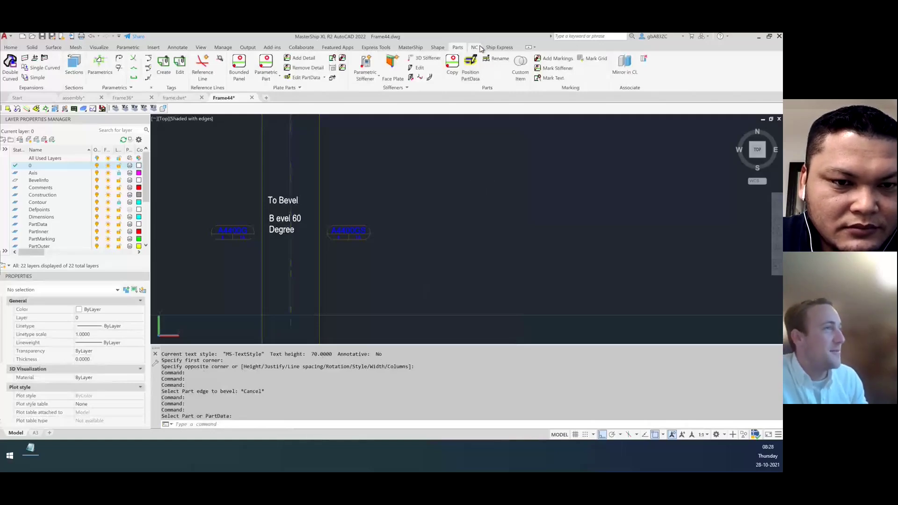
# - Reopen part A4400G's PartData to review the Modification 1 and Modification detail 1 entries
pyautogui.click(480, 47)
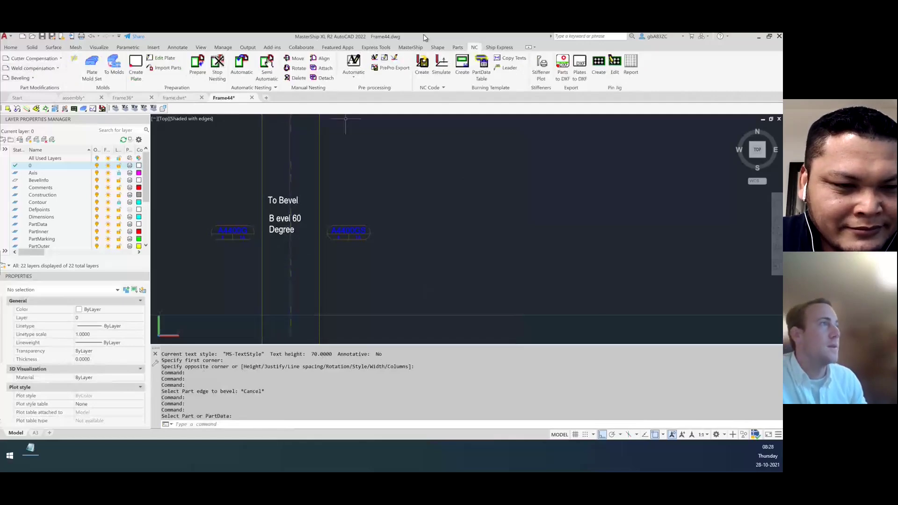
pyautogui.click(457, 47)
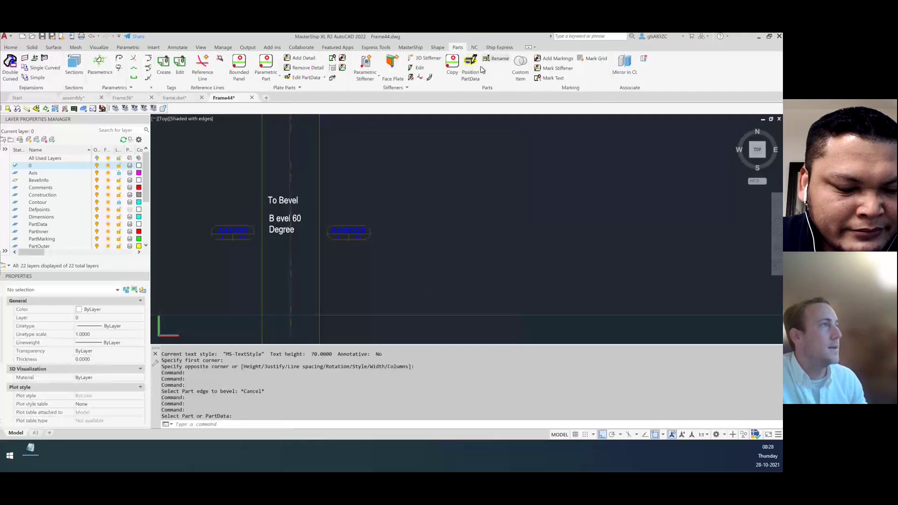
pyautogui.click(304, 77)
pyautogui.click(229, 232)
pyautogui.doubleClick(478, 204)
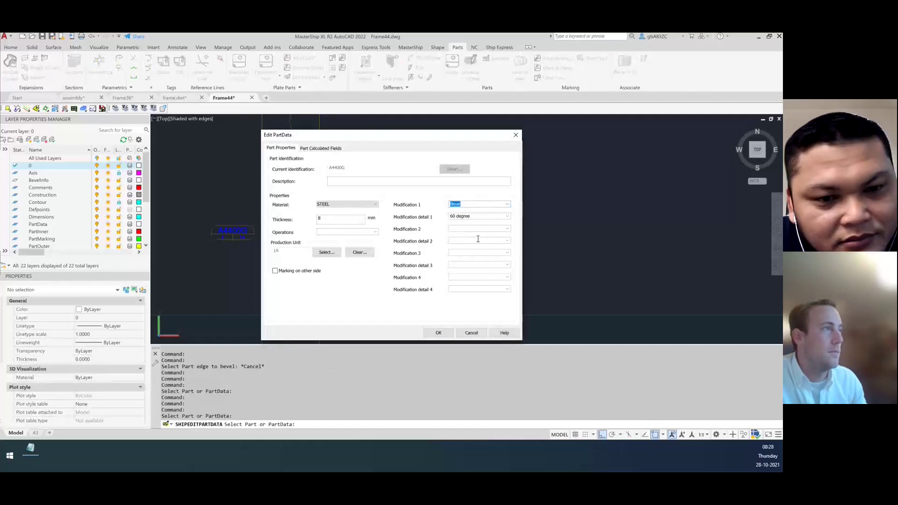
pyautogui.click(482, 205)
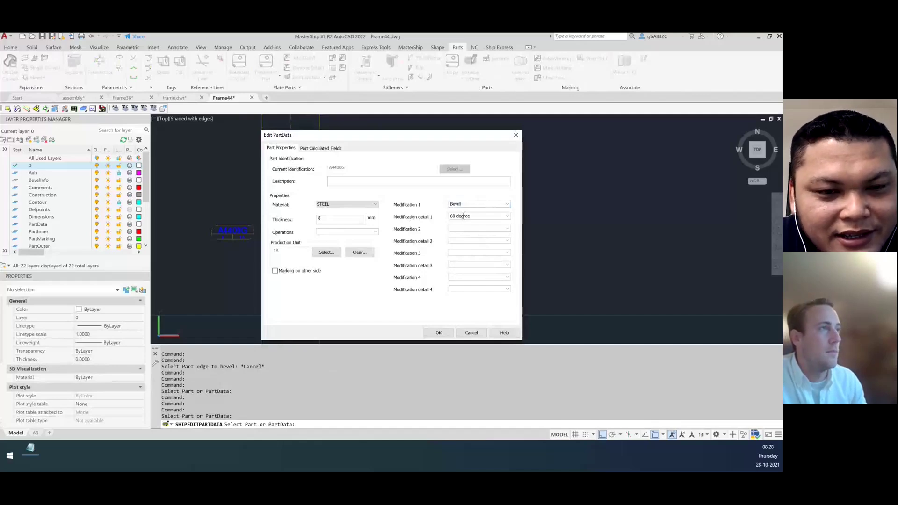
pyautogui.click(440, 333)
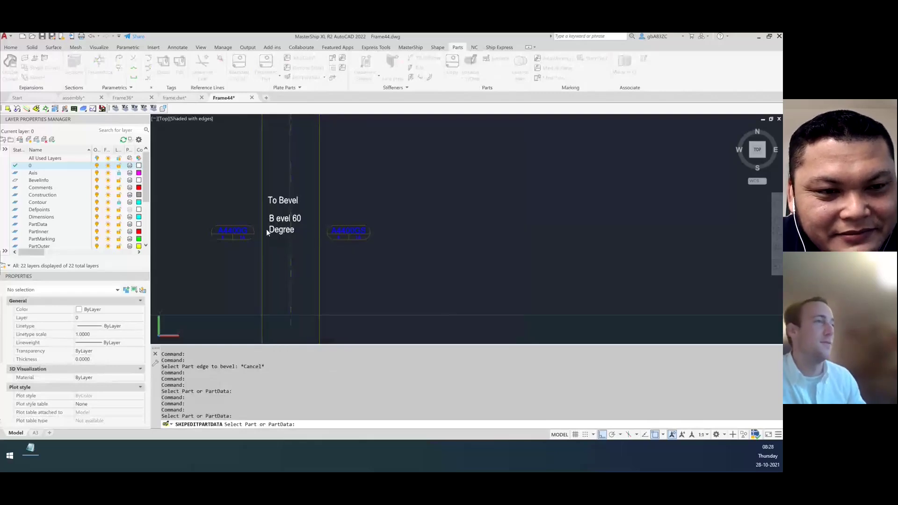
pyautogui.press('Return')
# - Delete the "To Bevel" and "B evel 60 Degree" notes at the centreline
pyautogui.click(297, 247)
pyautogui.click(268, 180)
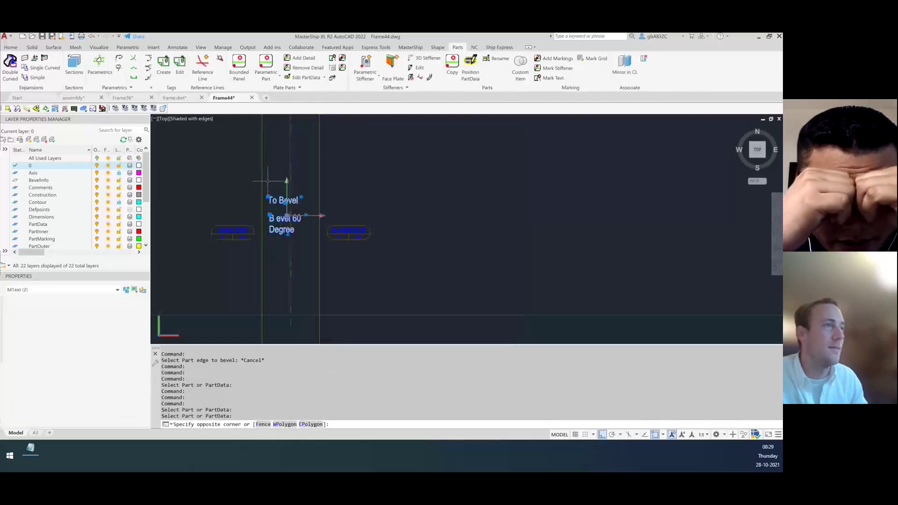
pyautogui.press('Delete')
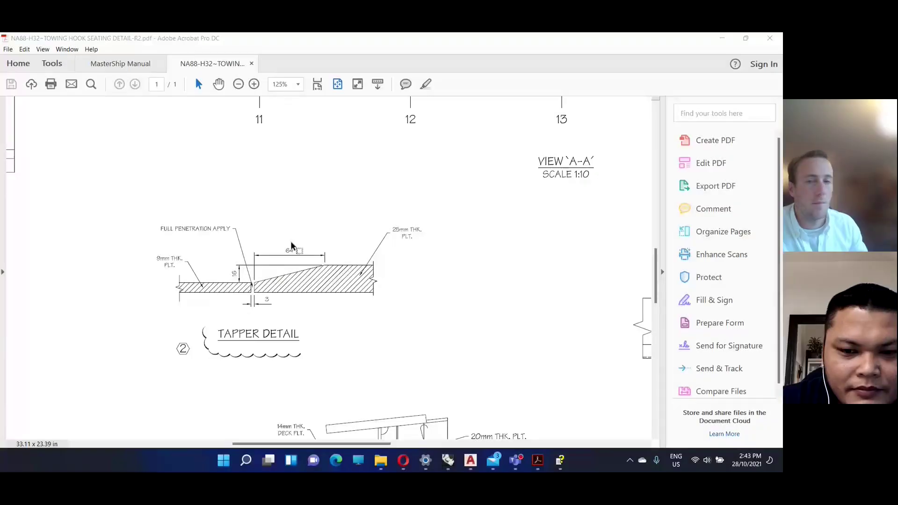
# - Examine the Tapper Detail and its place on the sheet in the towing hook seating detail PDF in Adobe Acrobat
pyautogui.scroll(-1, 281, 255)
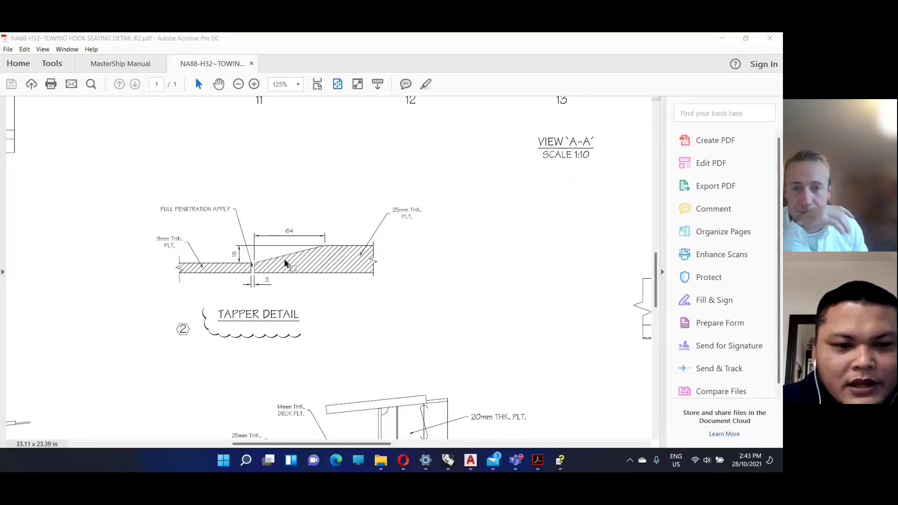
pyautogui.keyDown('ctrl'); pyautogui.scroll(-3, 281, 263); pyautogui.keyUp('ctrl')
pyautogui.keyDown('ctrl'); pyautogui.scroll(2, 256, 261); pyautogui.keyUp('ctrl')
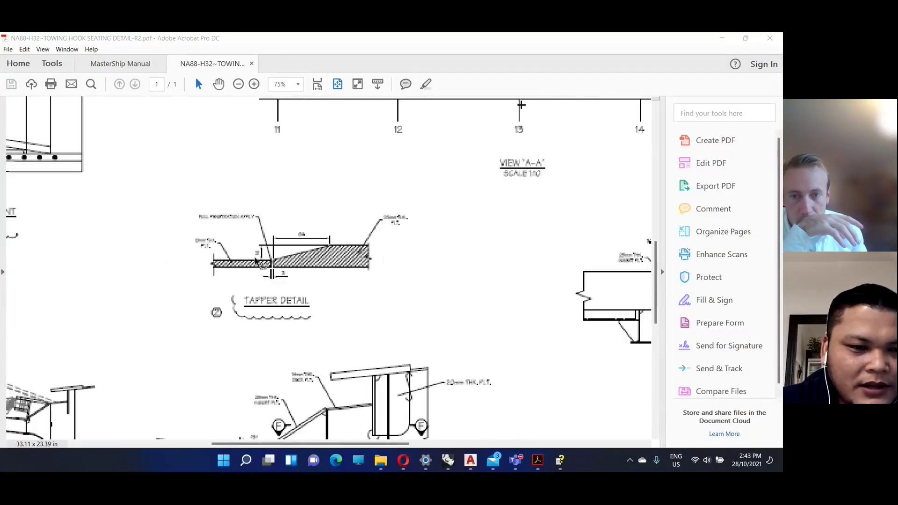
pyautogui.keyDown('ctrl'); pyautogui.scroll(3, 256, 261); pyautogui.keyUp('ctrl')
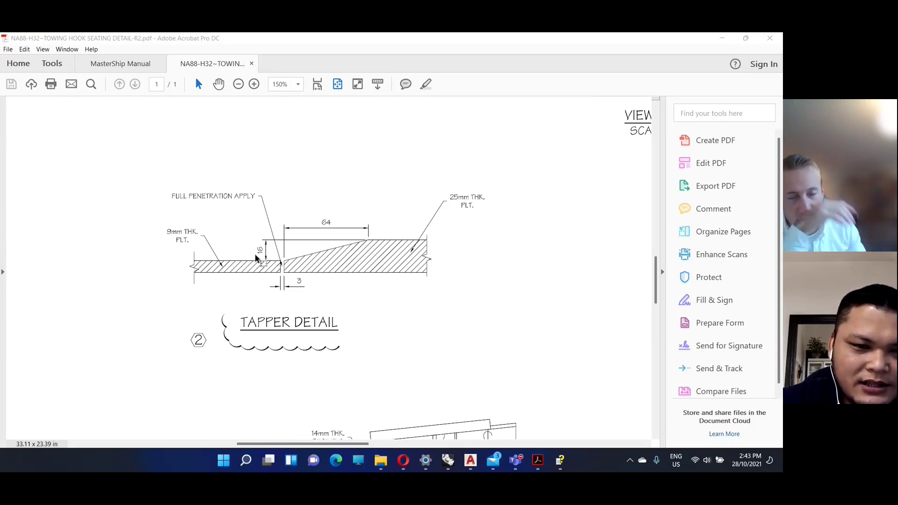
pyautogui.keyDown('ctrl'); pyautogui.scroll(-5, 421, 241); pyautogui.keyUp('ctrl')
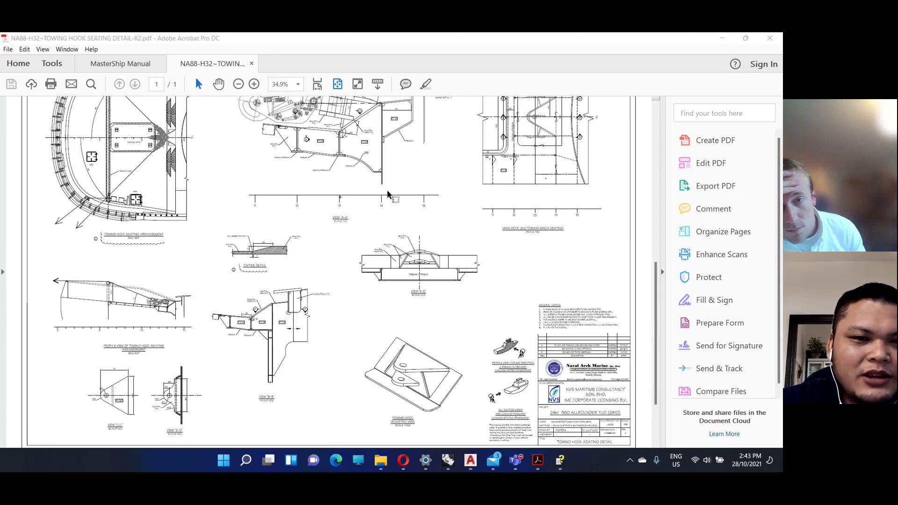
pyautogui.scroll(2, 381, 190)
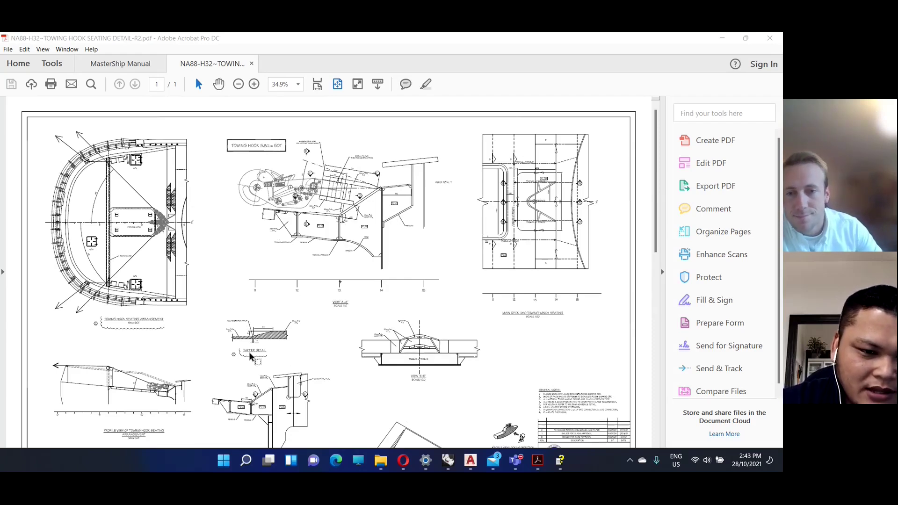
pyautogui.keyDown('ctrl'); pyautogui.scroll(7, 252, 354); pyautogui.keyUp('ctrl')
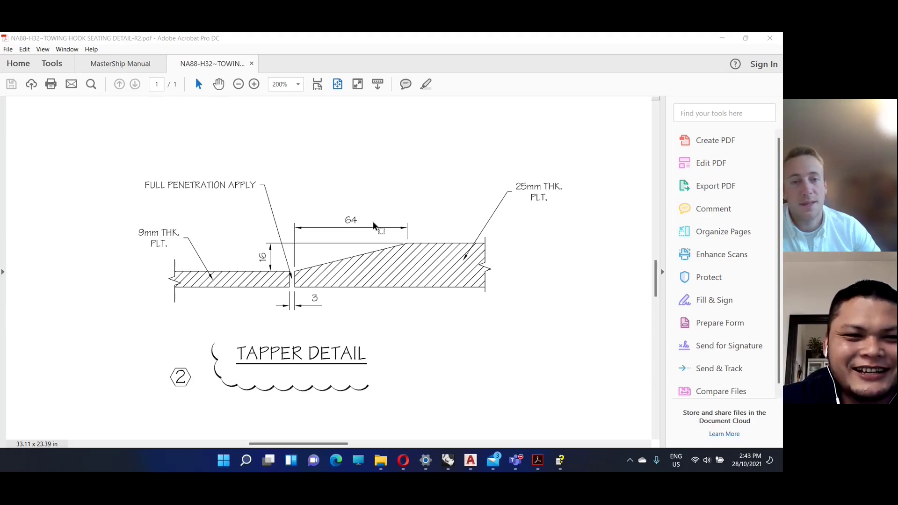
pyautogui.keyDown('ctrl'); pyautogui.scroll(-1, 371, 187); pyautogui.keyUp('ctrl')
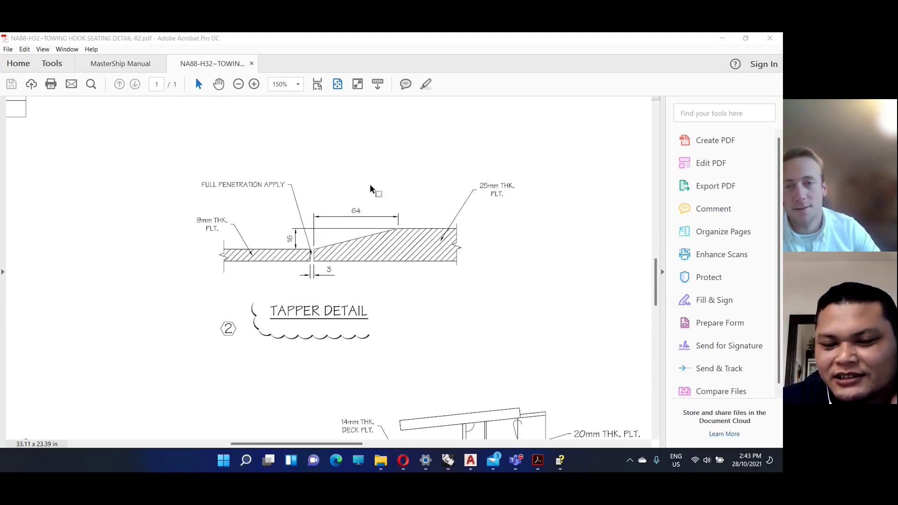